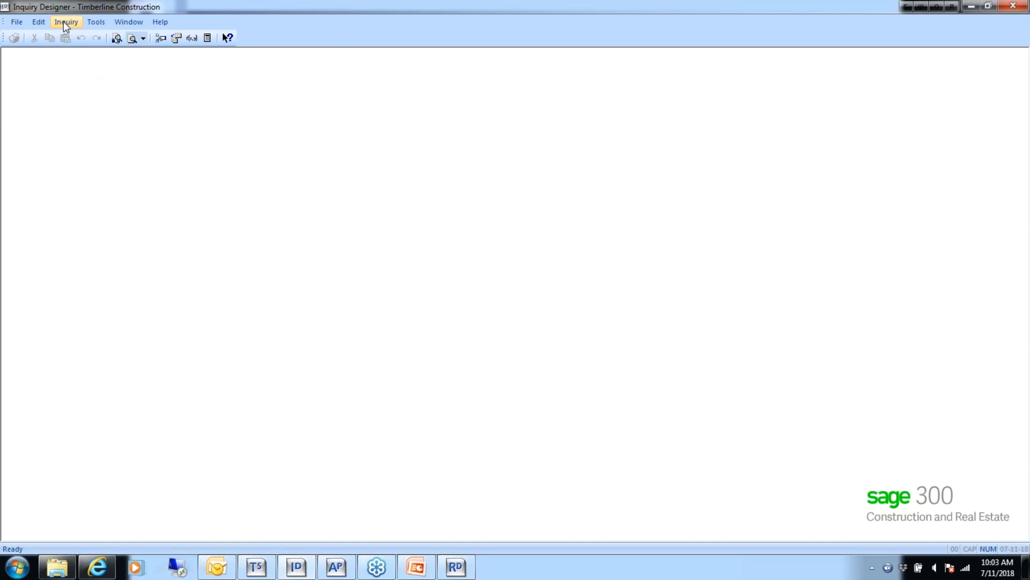
Step: Open the Inquiry Manager for the Accounts Payable application
left_click(64, 22)
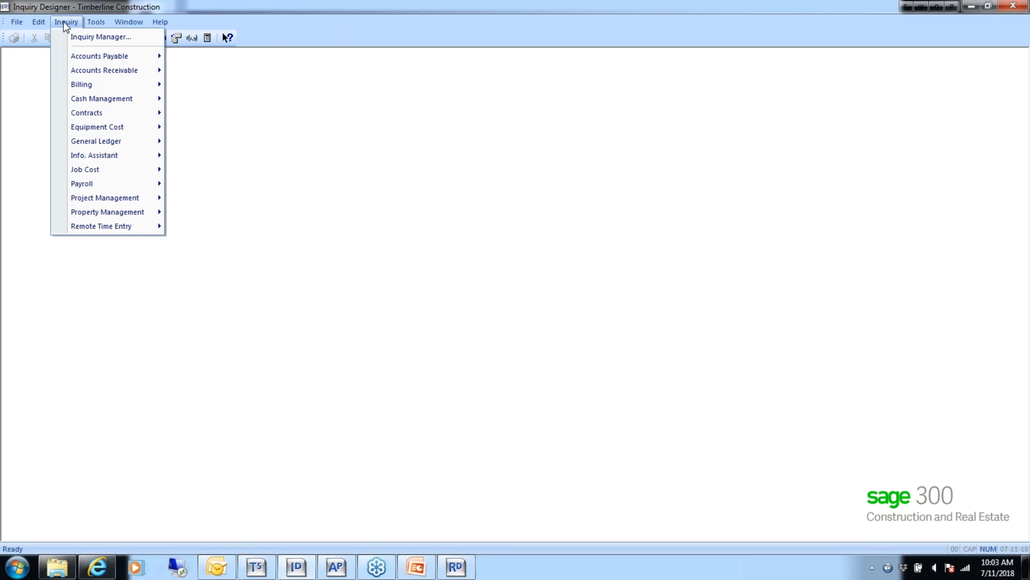
mouse_move(74, 57)
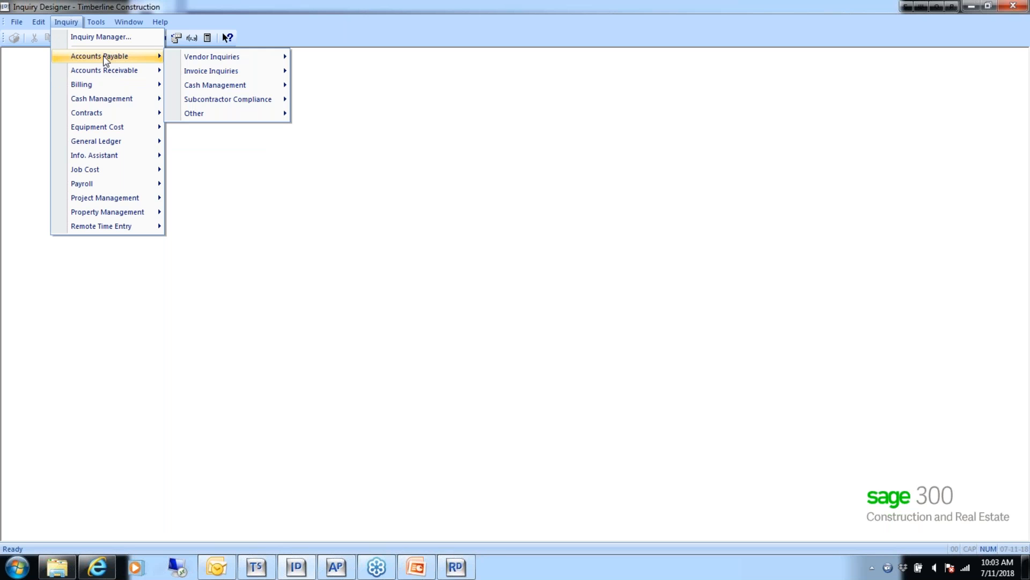
mouse_move(114, 74)
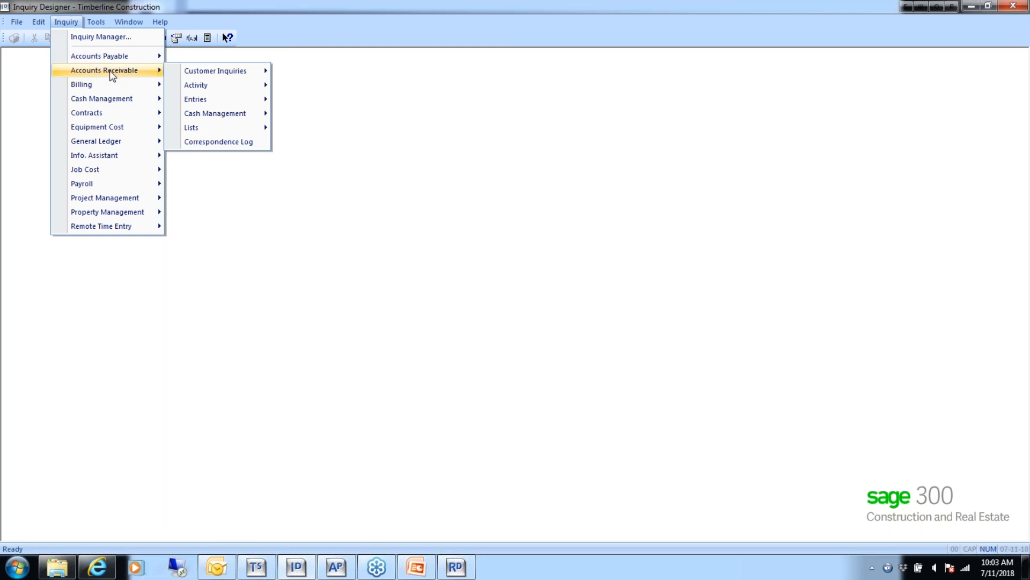
mouse_move(105, 56)
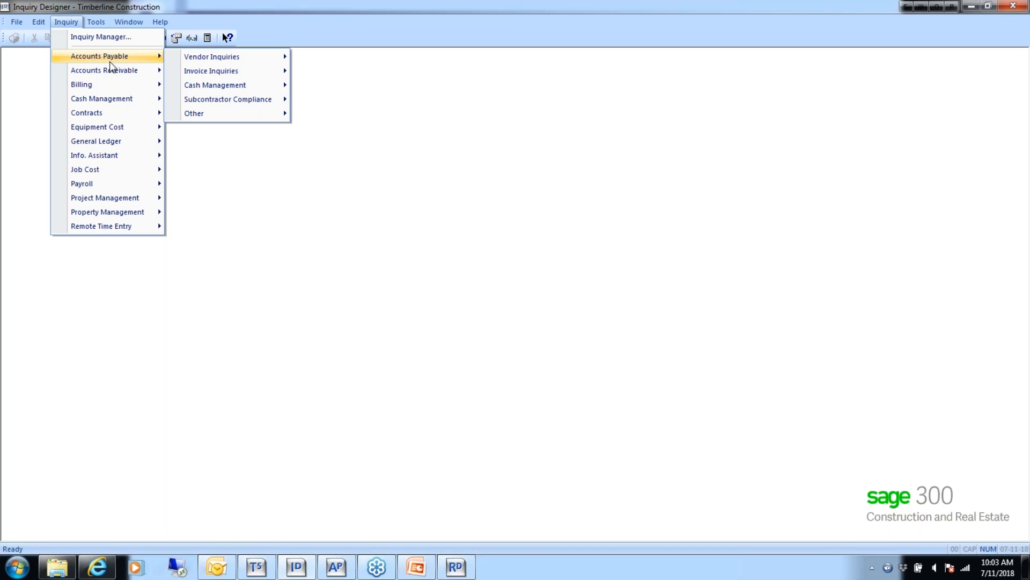
mouse_move(218, 61)
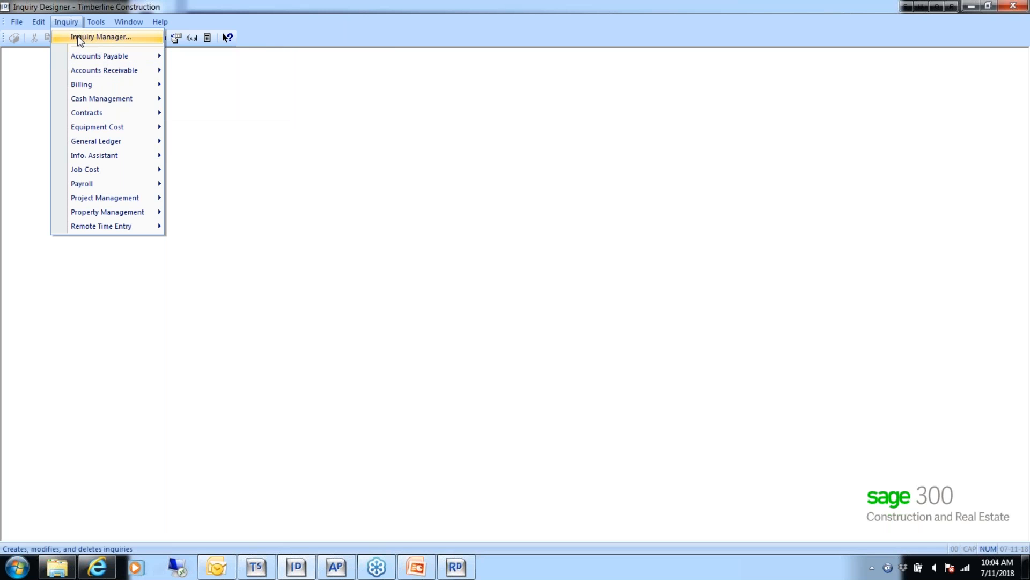
left_click(108, 41)
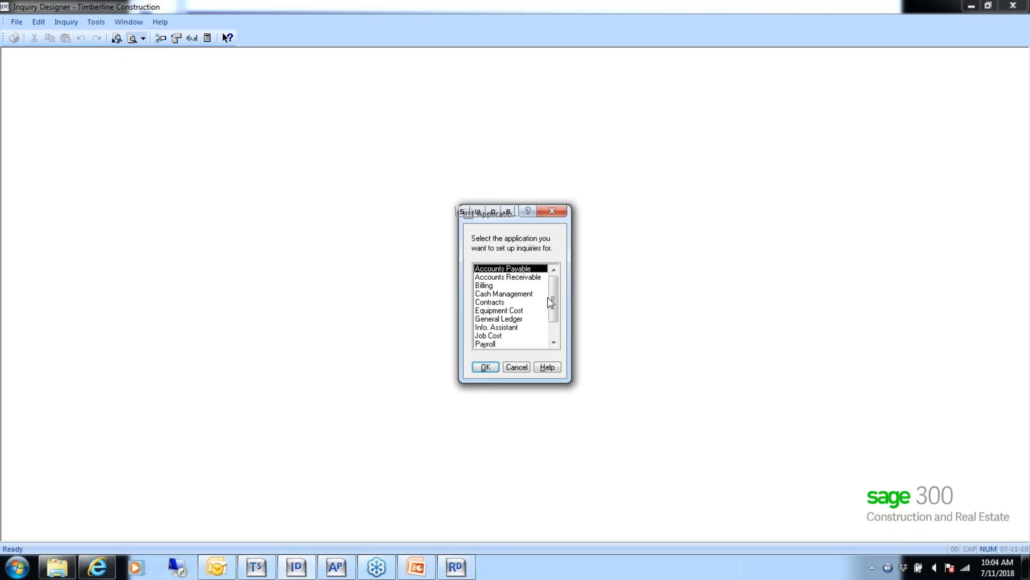
mouse_move(554, 292)
left_mouse_down()
mouse_move(554, 314)
mouse_move(553, 291)
left_mouse_up()
left_click(485, 366)
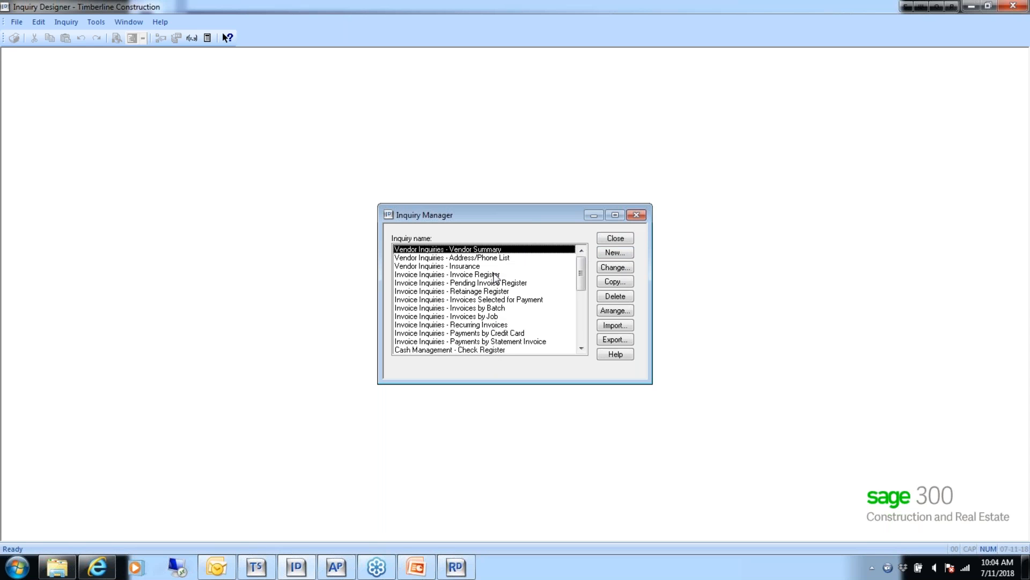
Step: Create a new inquiry named "ID Class" and assign it to the menu group "Custom"
left_click(612, 256)
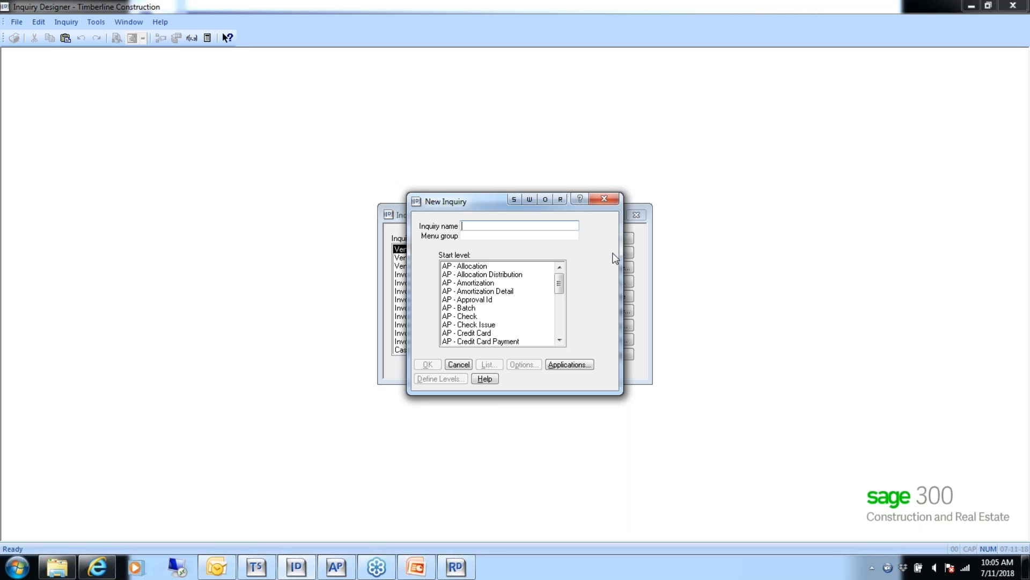
type("ID Class")
left_click(469, 237)
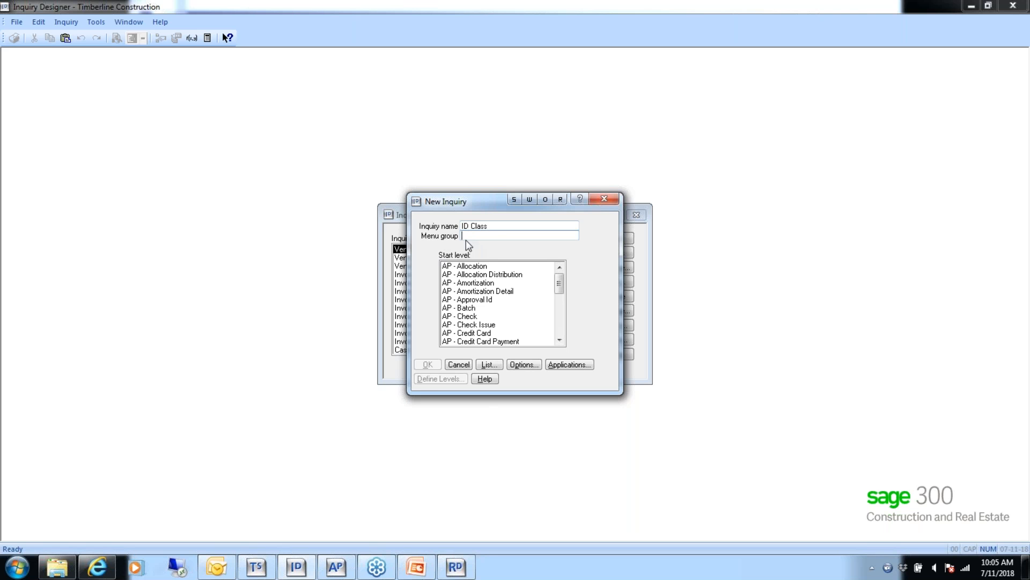
left_click(488, 365)
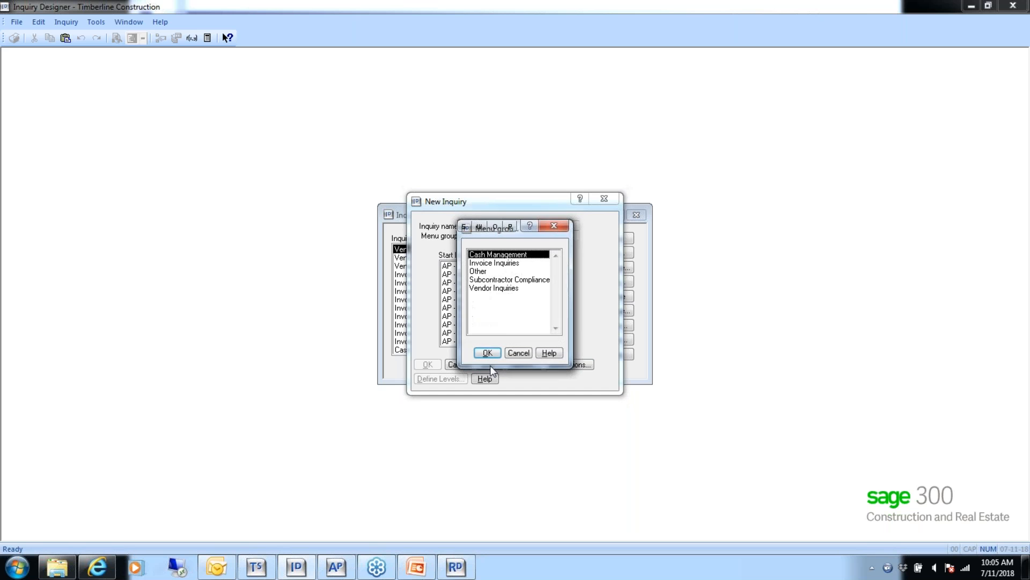
left_click(518, 353)
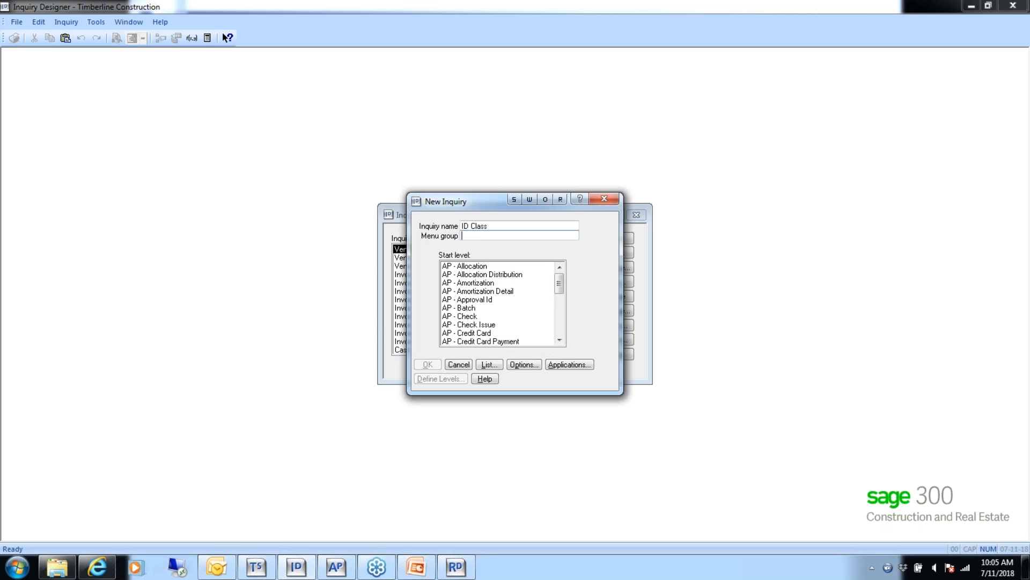
type("Custom")
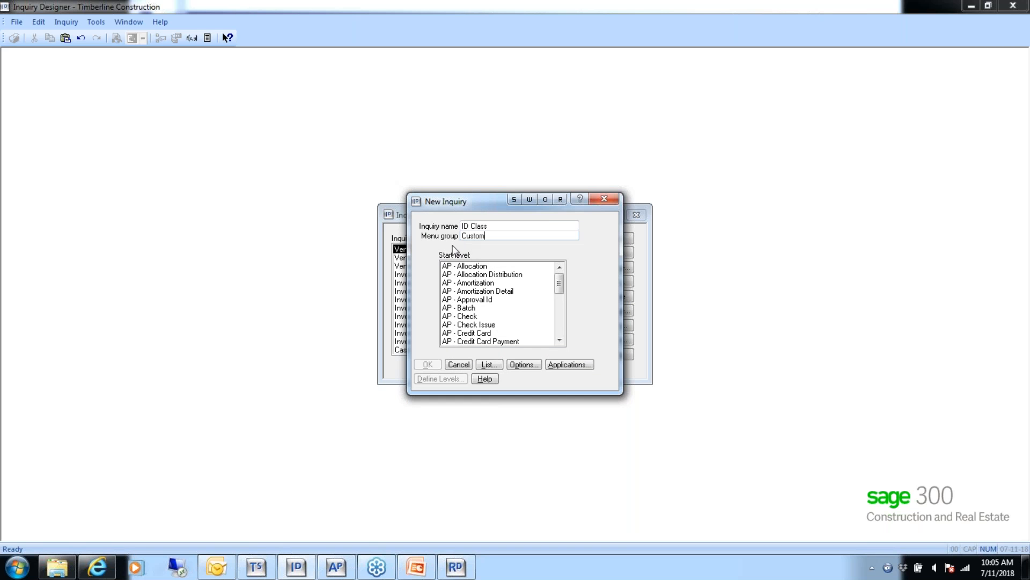
Step: Set the new inquiry's start level to AP - Vendor and open its level definition
left_click(559, 339)
left_click(560, 342)
left_click(560, 342)
left_click(560, 342)
left_click(560, 341)
left_click(560, 341)
left_click(560, 341)
left_click(560, 342)
left_click(560, 342)
left_click(560, 341)
left_click(560, 342)
left_click(560, 341)
left_click(461, 324)
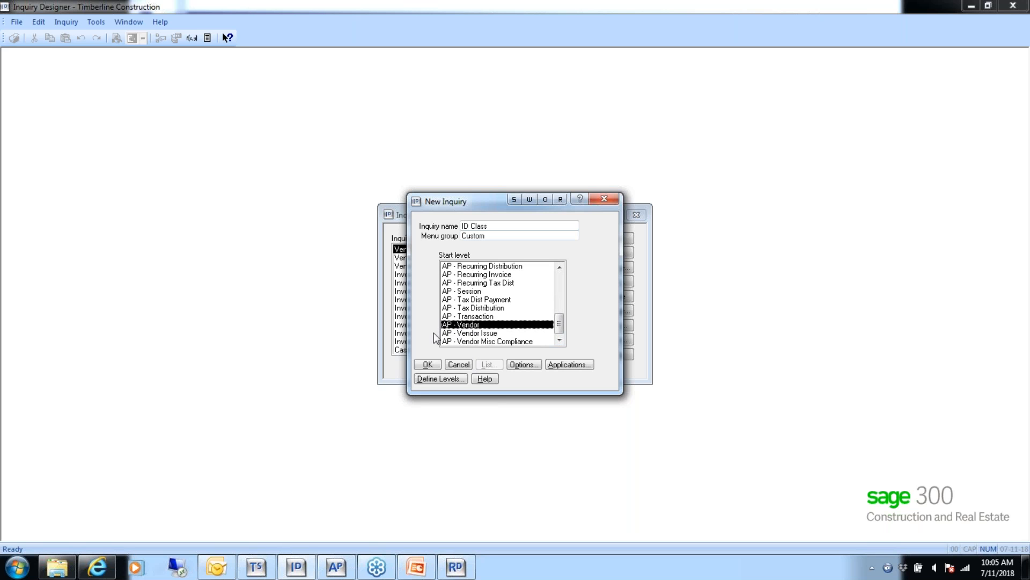
left_click(438, 378)
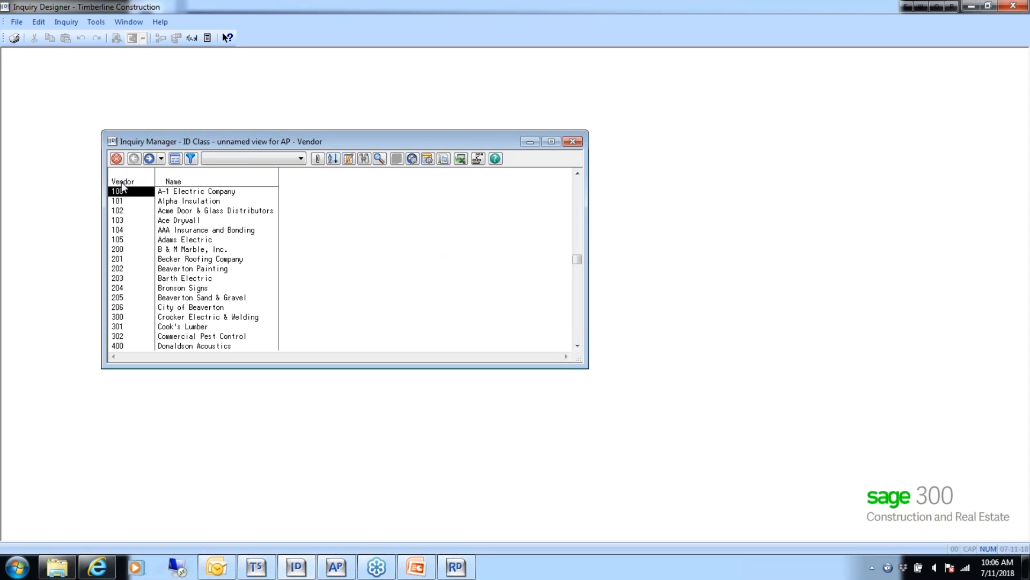
Step: Start adding a column after the Name column in the vendor view
double_click(190, 180)
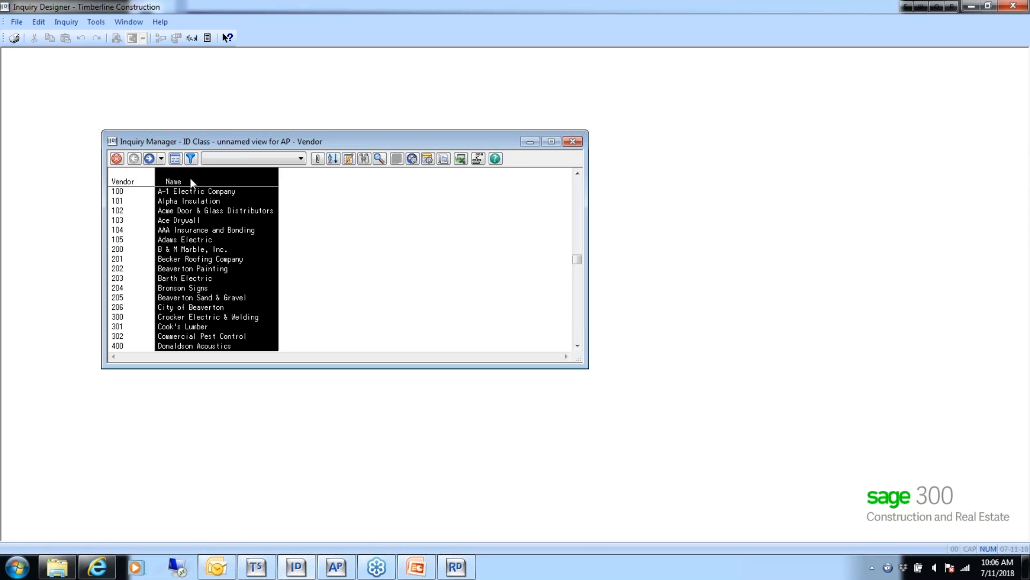
left_click_drag(459, 447, 360, 259)
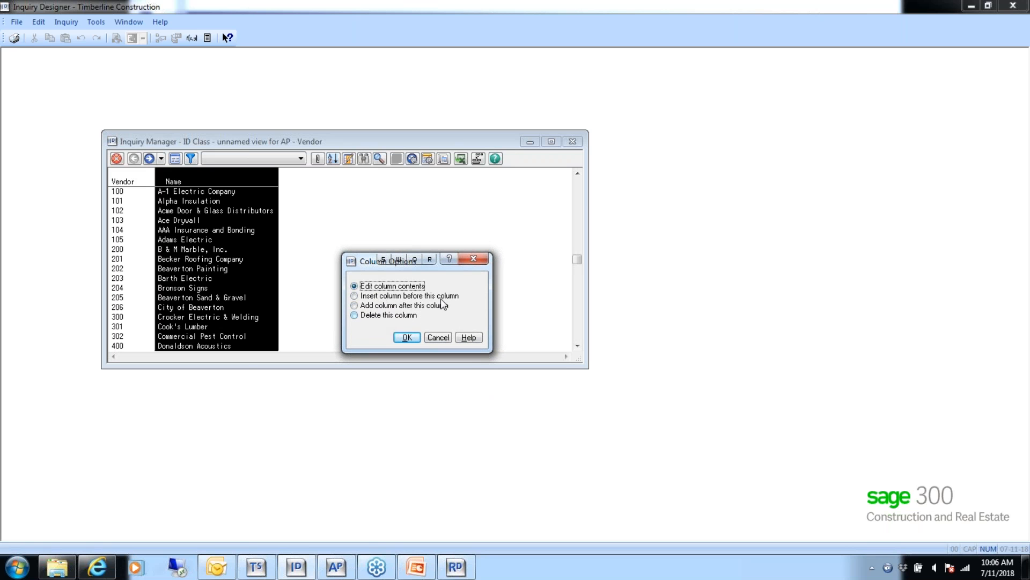
left_click(365, 306)
left_click(403, 339)
left_click_drag(486, 382, 458, 263)
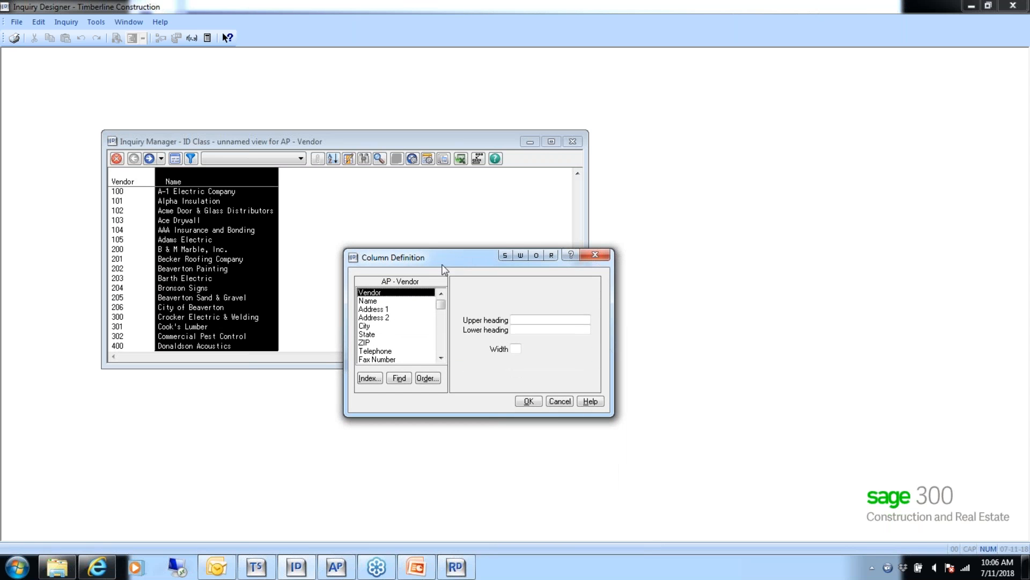
Step: List the AP - Vendor fields in alphabetical order and add YTD Amount as the column with its default headings and width
left_click(440, 343)
left_click(440, 343)
left_click(440, 344)
left_click(440, 343)
left_click(440, 343)
left_click(440, 344)
left_click(440, 343)
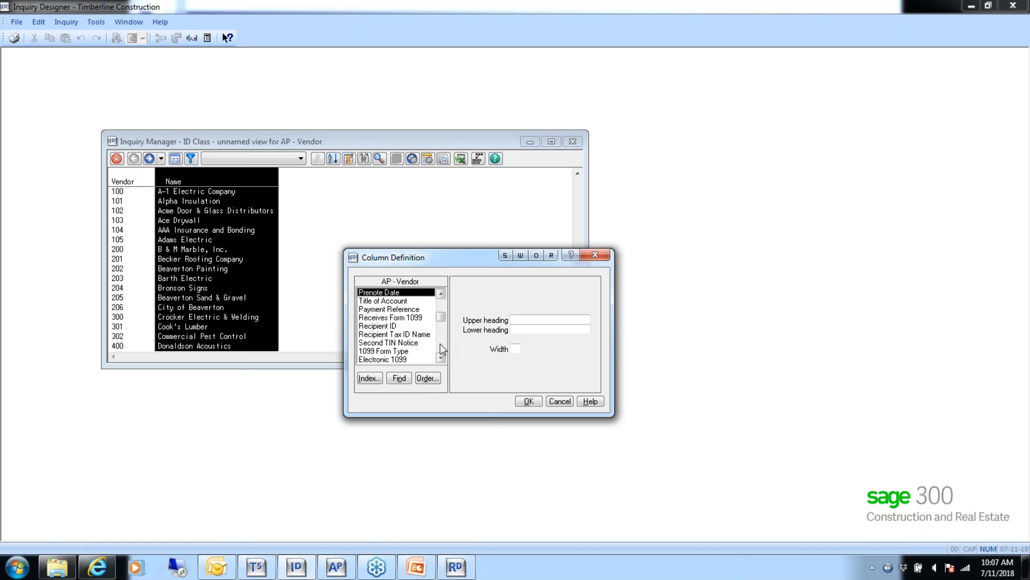
left_click(440, 343)
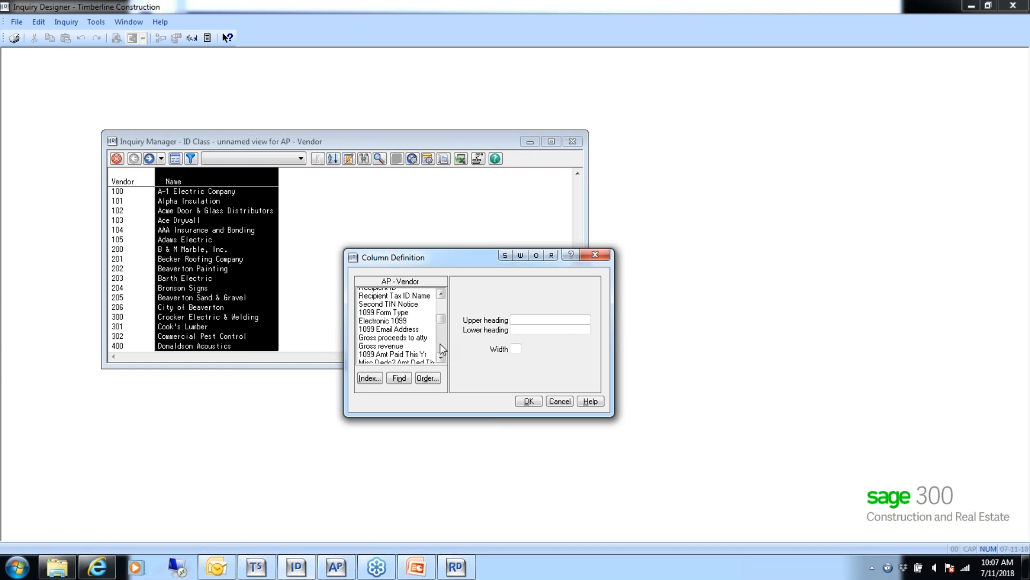
left_click(428, 378)
left_click(503, 286)
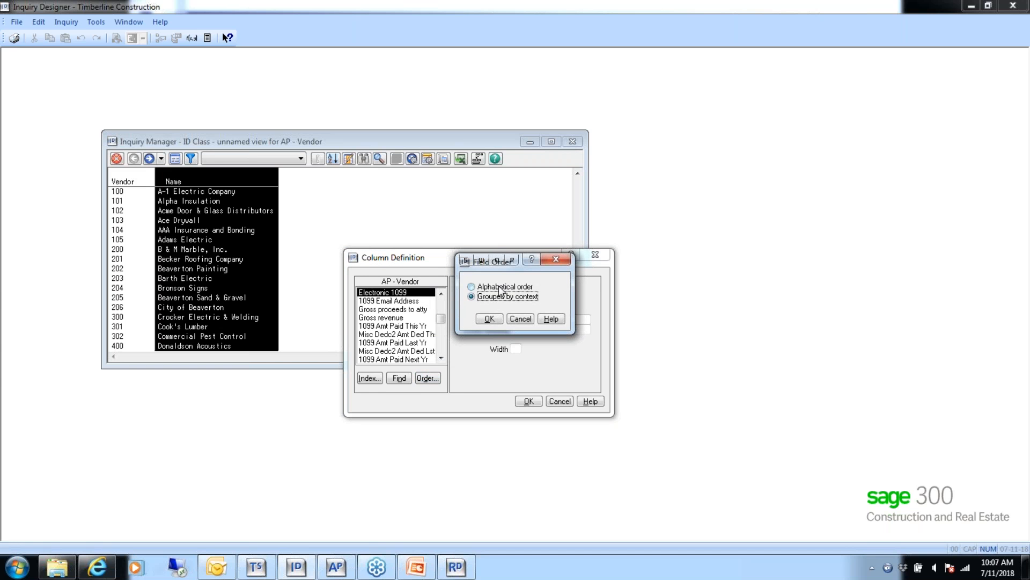
left_click(490, 319)
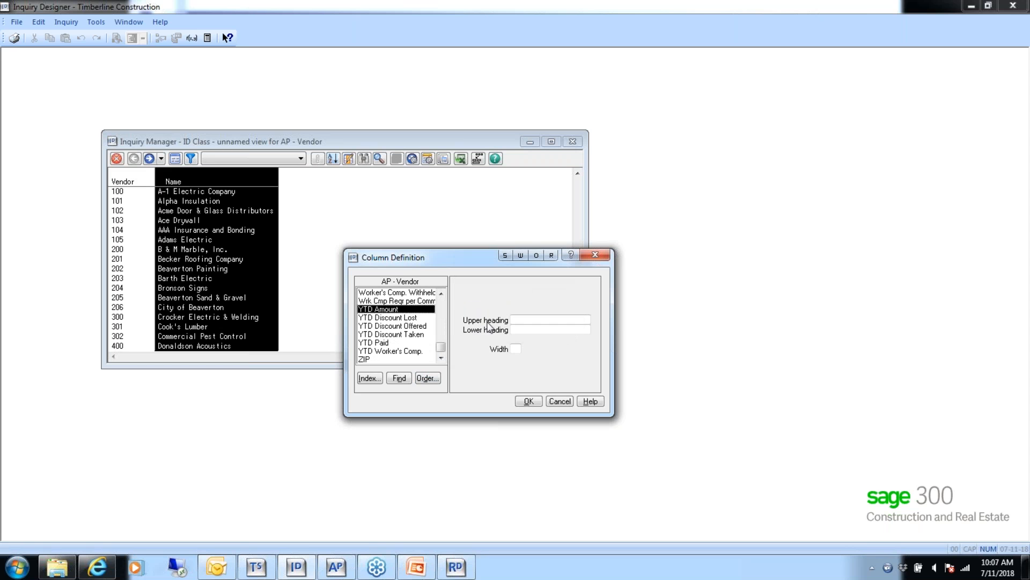
double_click(387, 310)
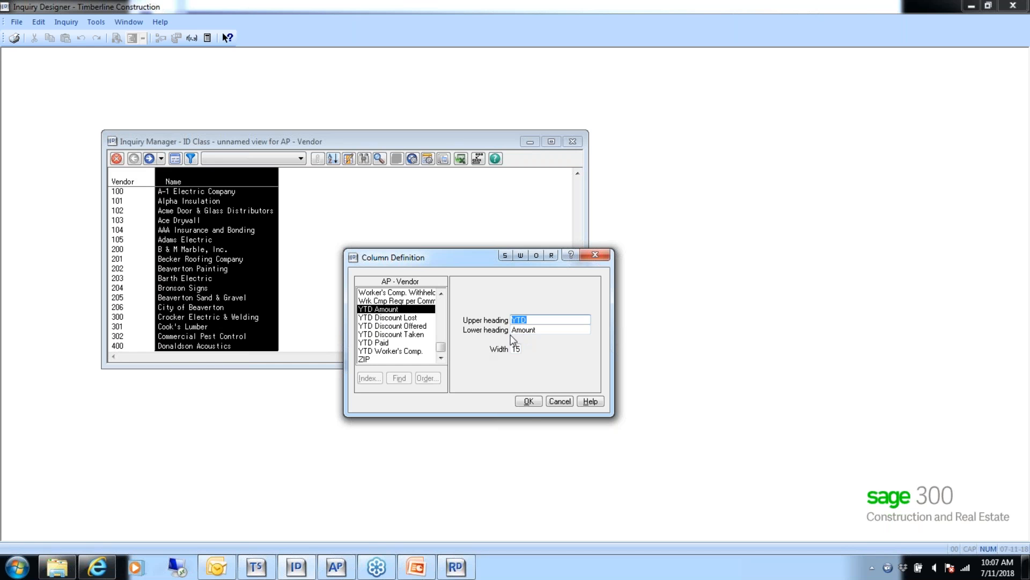
left_click(527, 402)
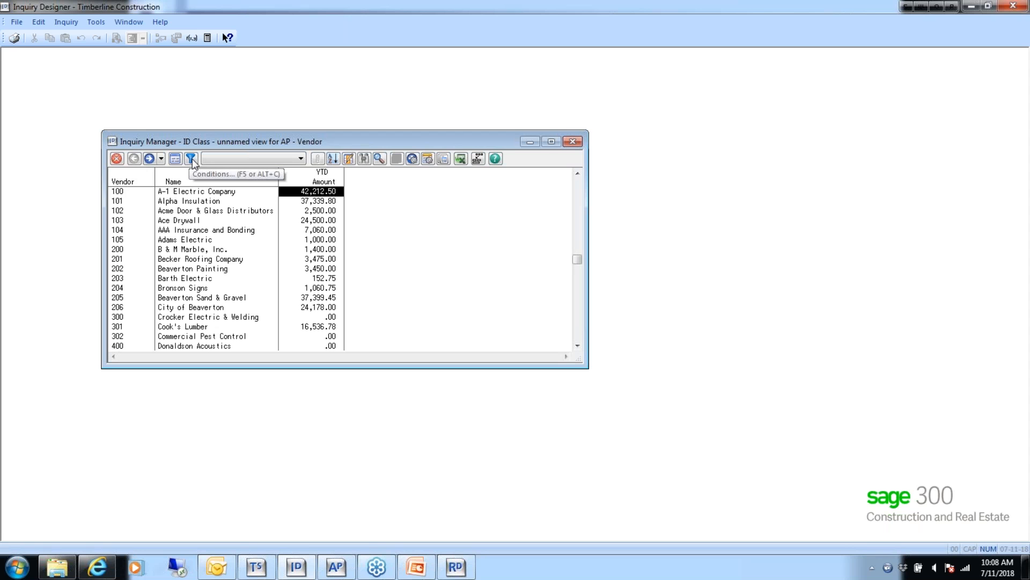
Step: Review the available sort orders and the column options for the Vendor and YTD Amount columns without applying anything
left_click(334, 160)
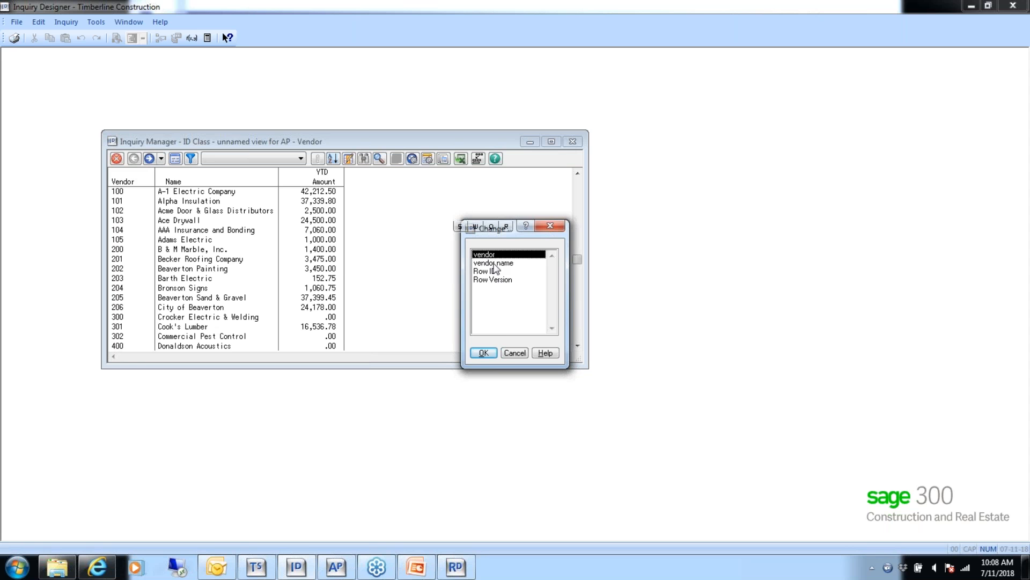
left_click(514, 353)
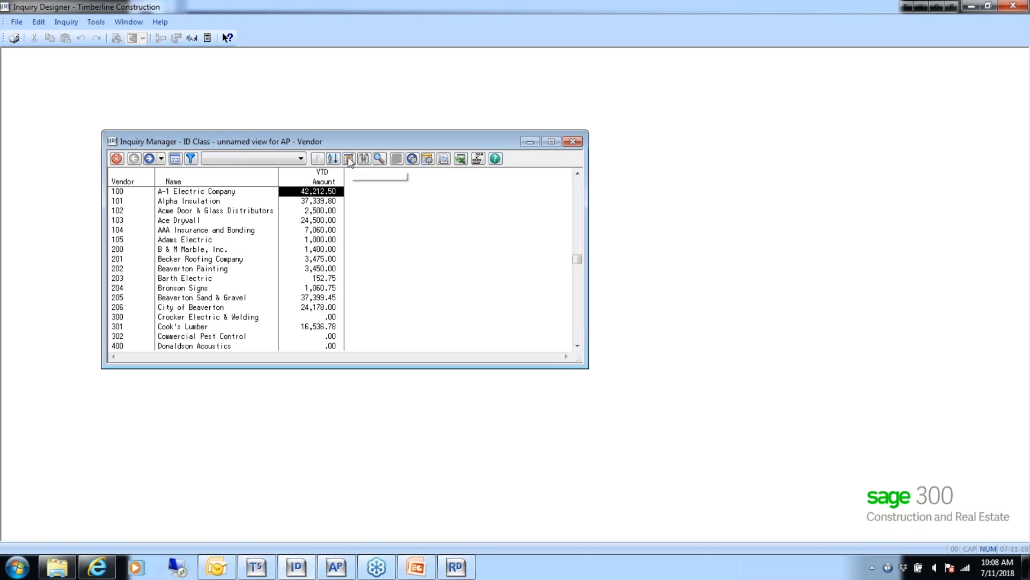
left_click(125, 189)
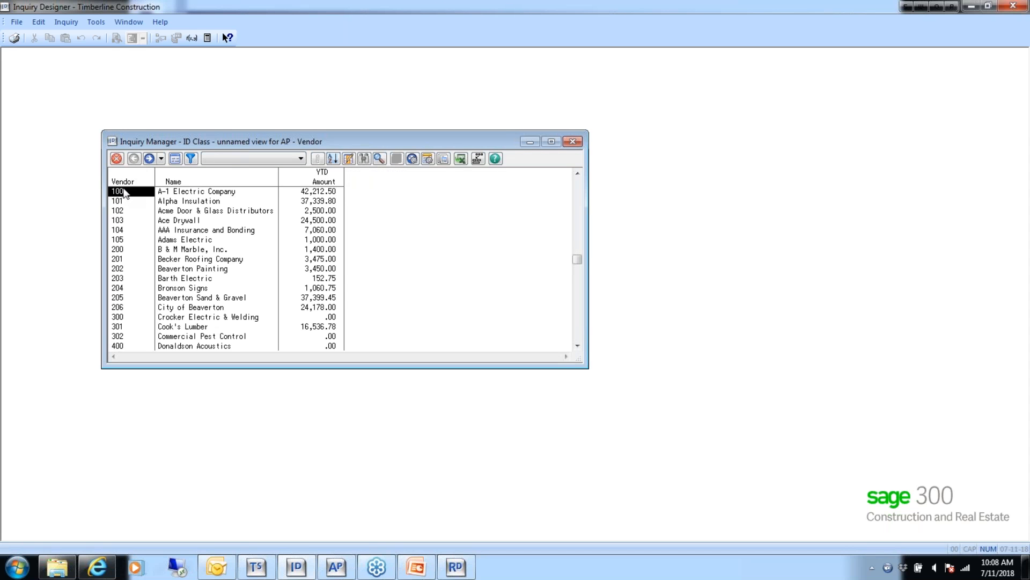
left_click(349, 158)
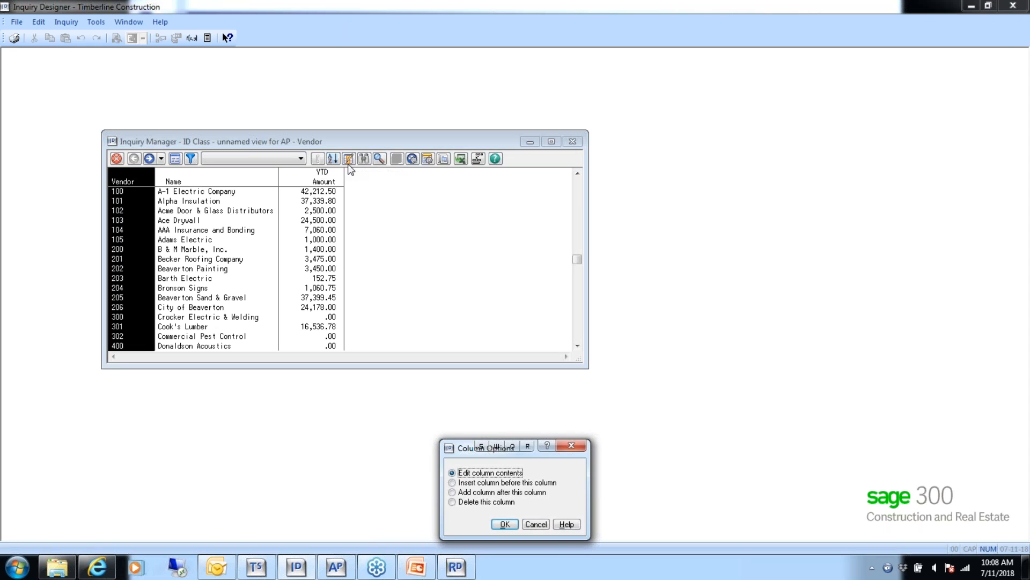
left_click(536, 523)
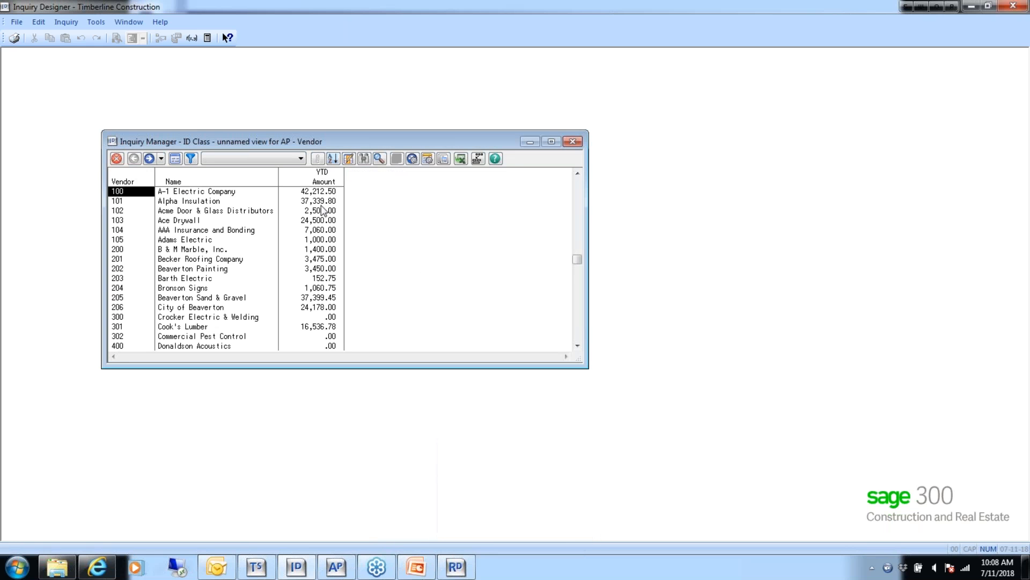
double_click(315, 178)
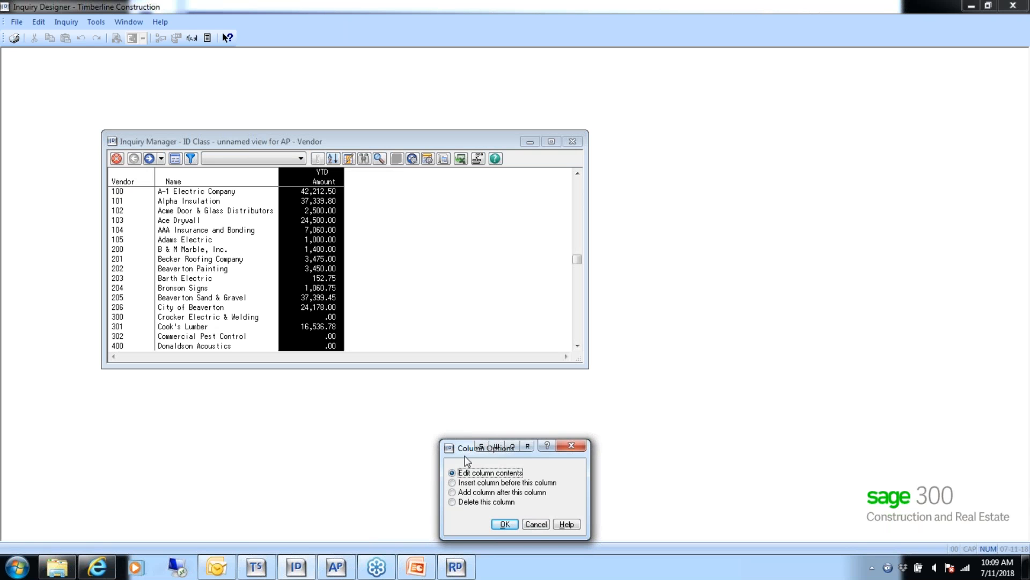
left_click(537, 525)
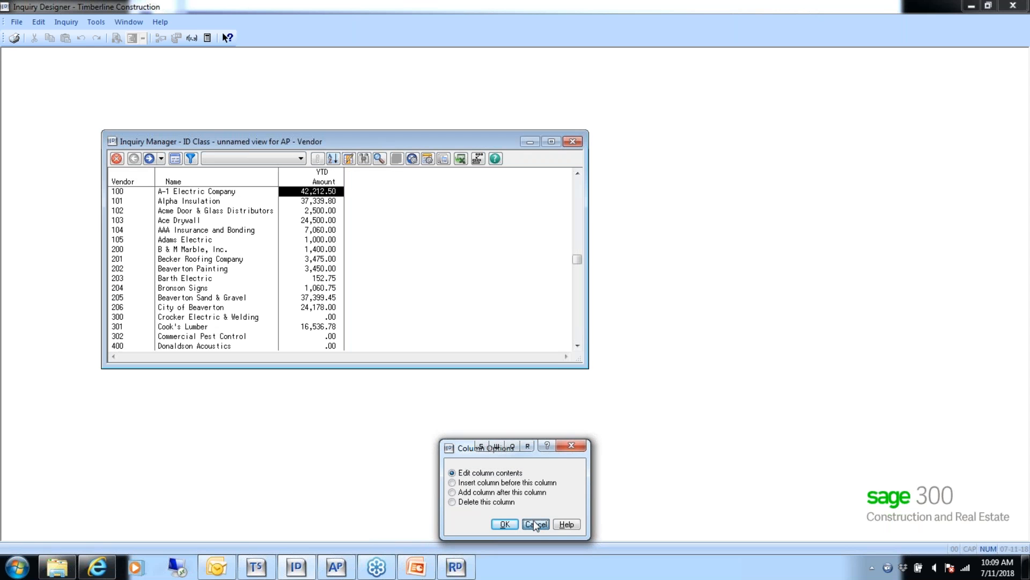
left_click(348, 158)
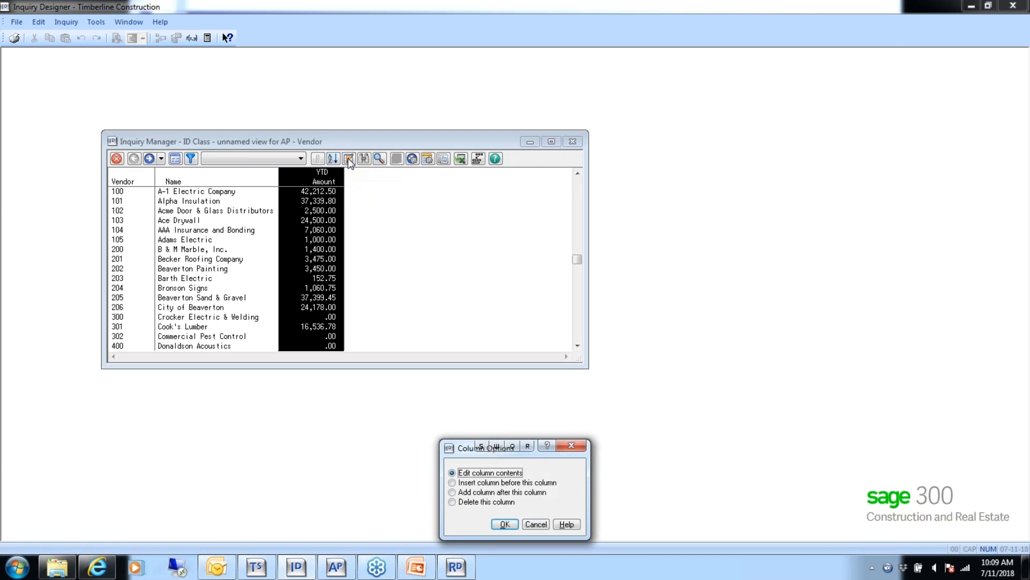
left_click(535, 523)
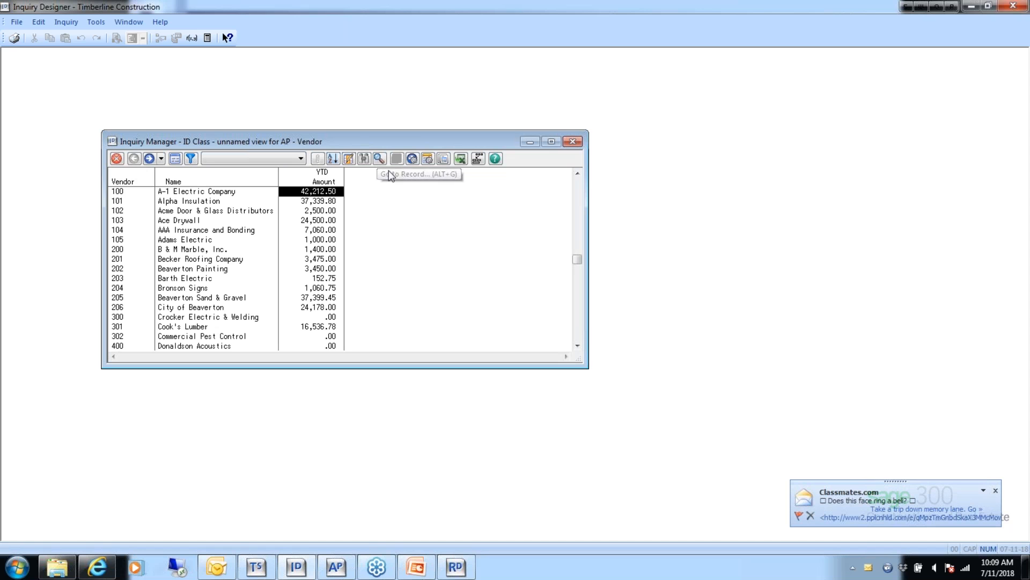
Step: Go to vendor record 2000 in the inquiry
left_click(379, 159)
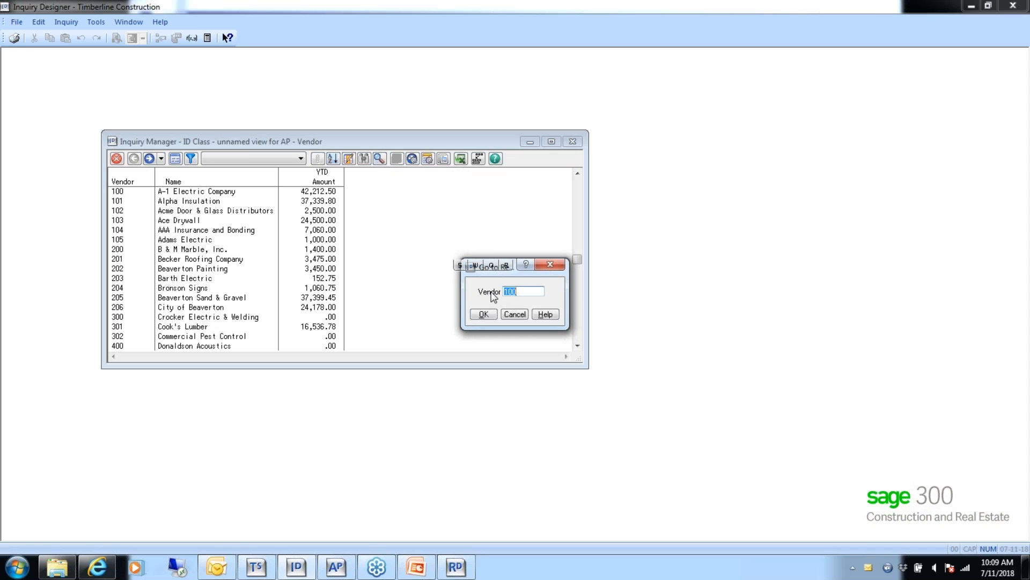
type("2000")
left_click(482, 314)
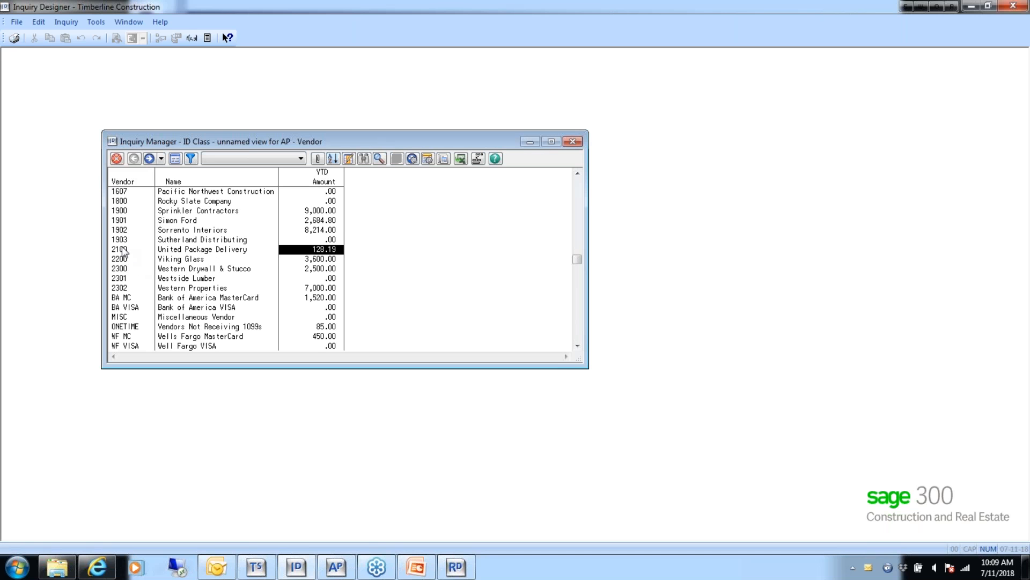
Step: Go to vendor record 100 in the inquiry
left_click(379, 159)
type("100")
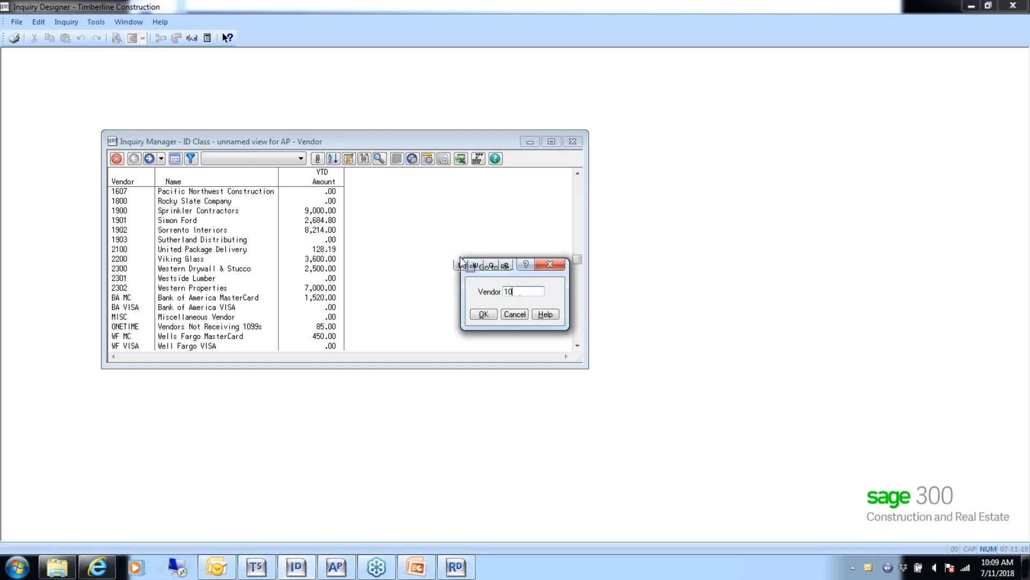
left_click(483, 314)
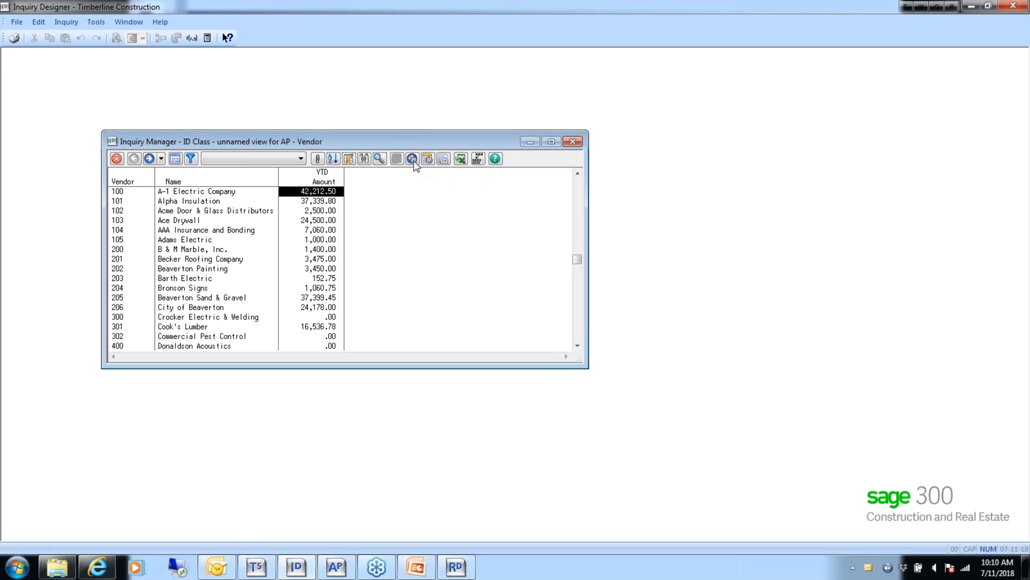
Step: Select the vendor number cell in the first row and review the current view's options without changing them
left_click(122, 192)
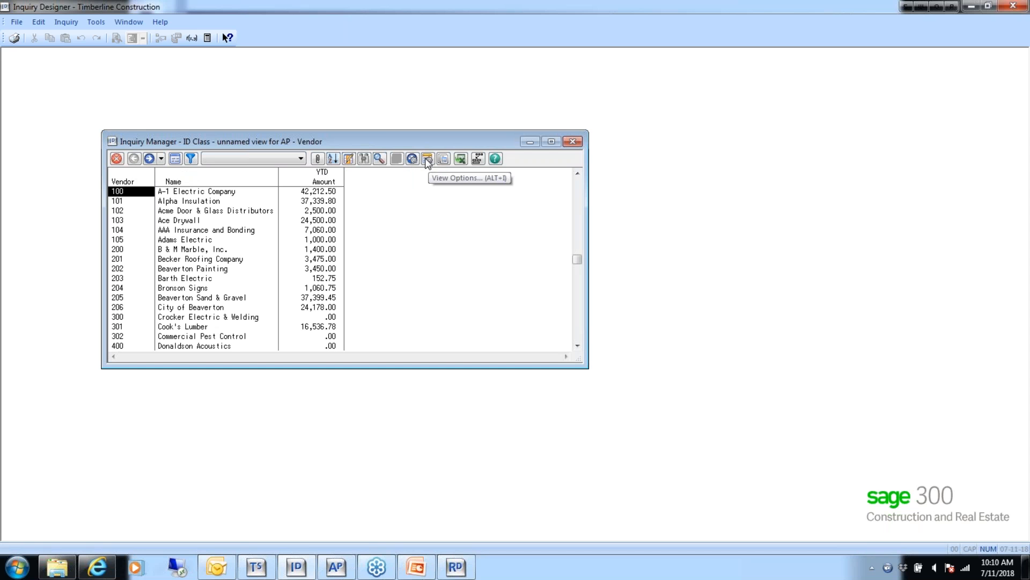
left_click(427, 159)
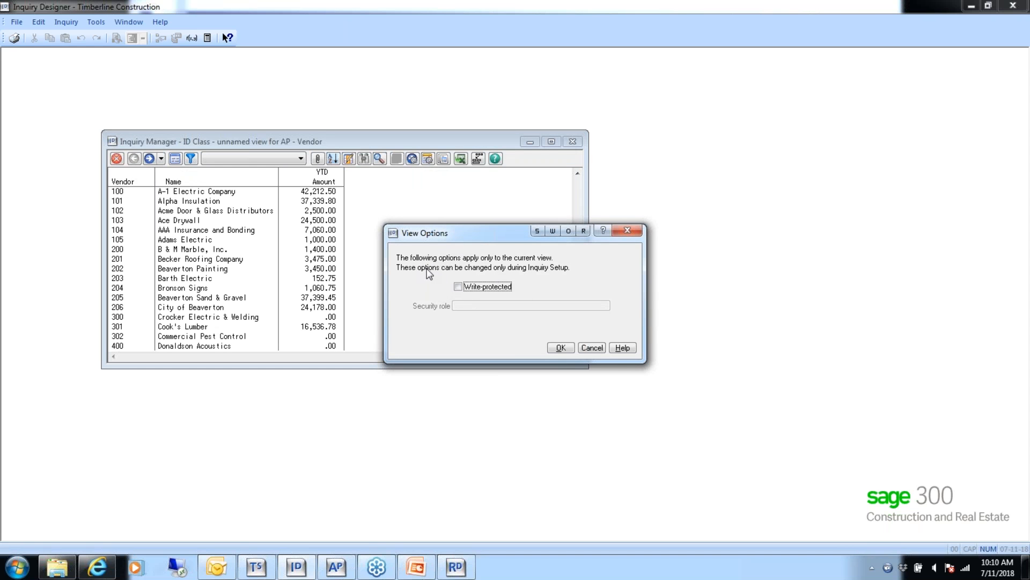
left_click(590, 348)
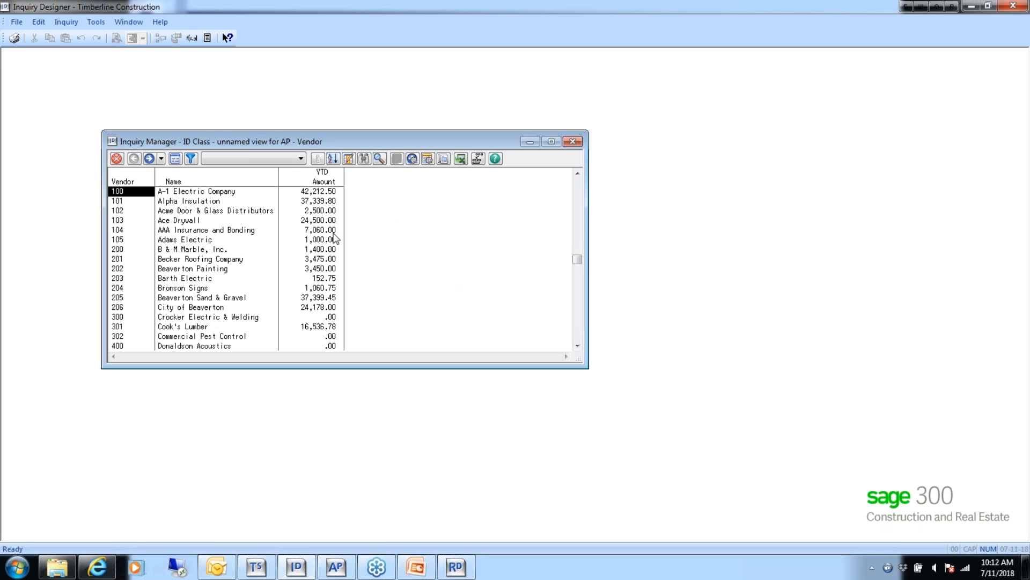
Step: Add a filter condition for vendors whose YTD Amount is not equal to 0, listing the AP - Vendor fields in alphabetical order
left_click(191, 159)
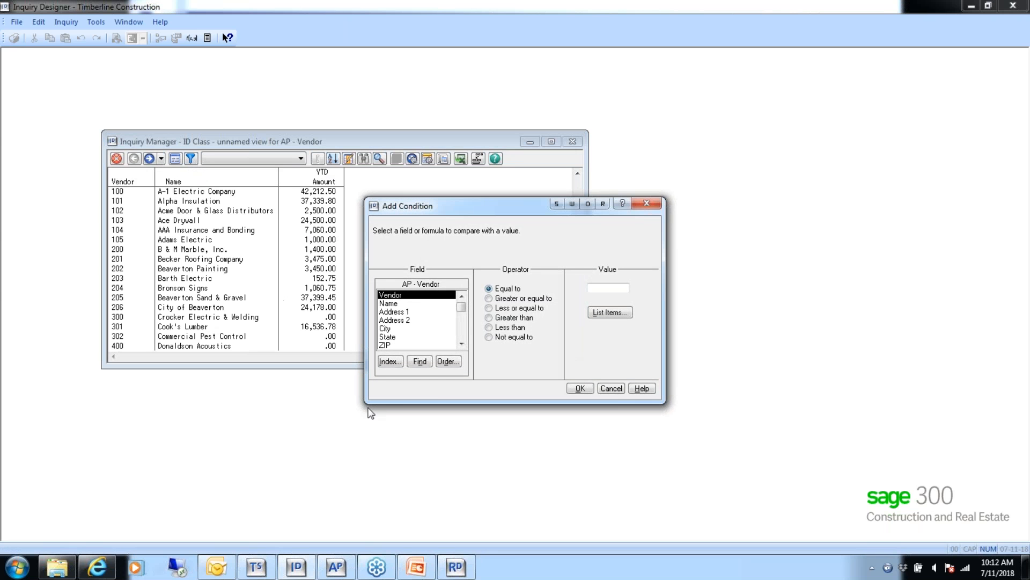
left_click(450, 361)
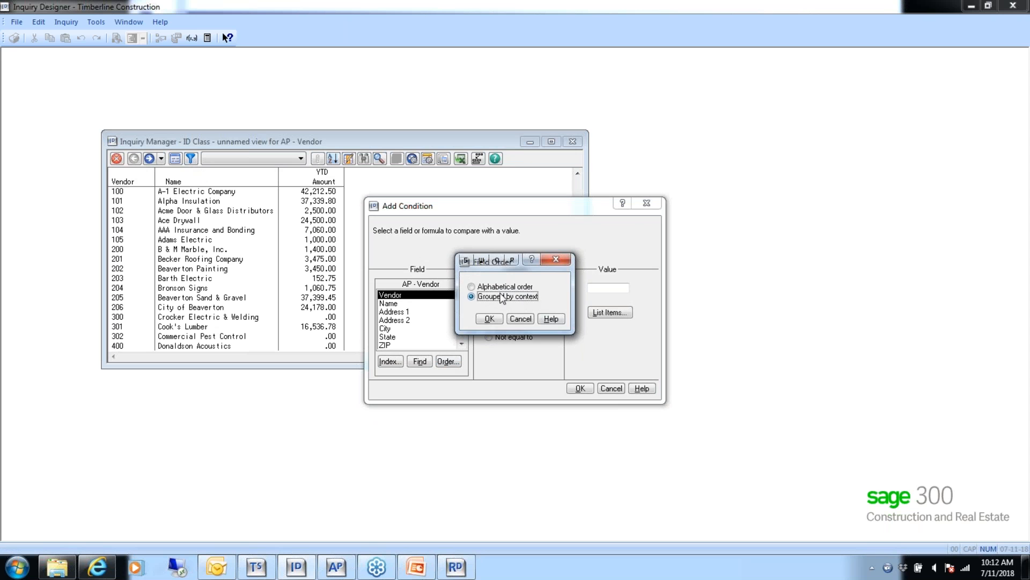
left_click(480, 287)
left_click(490, 319)
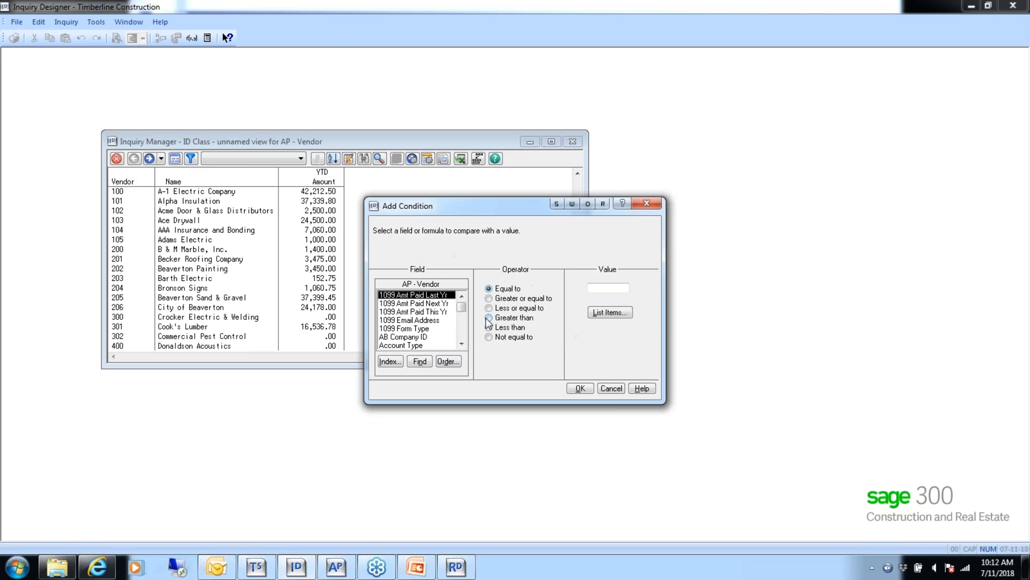
key("y")
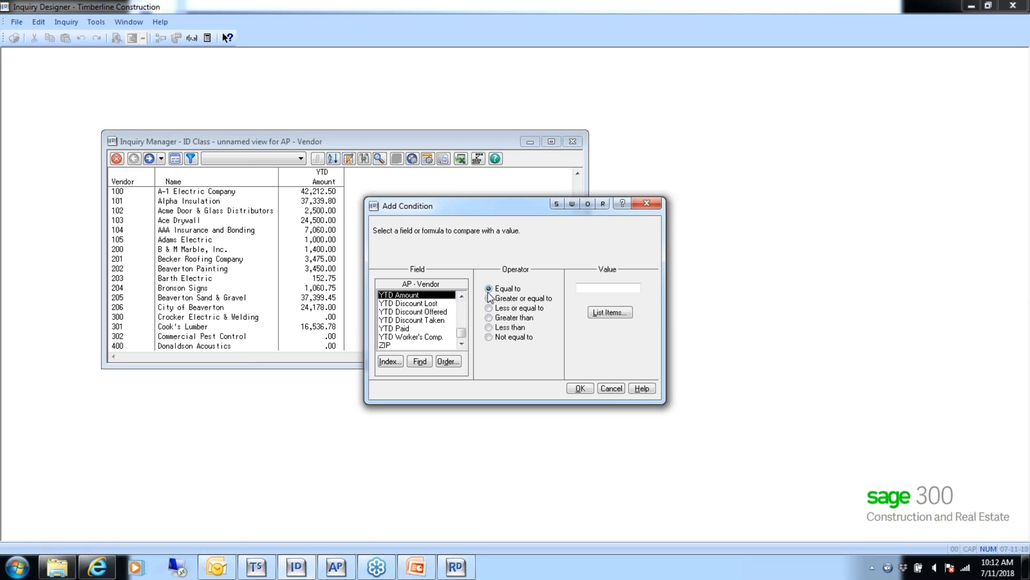
left_click(505, 337)
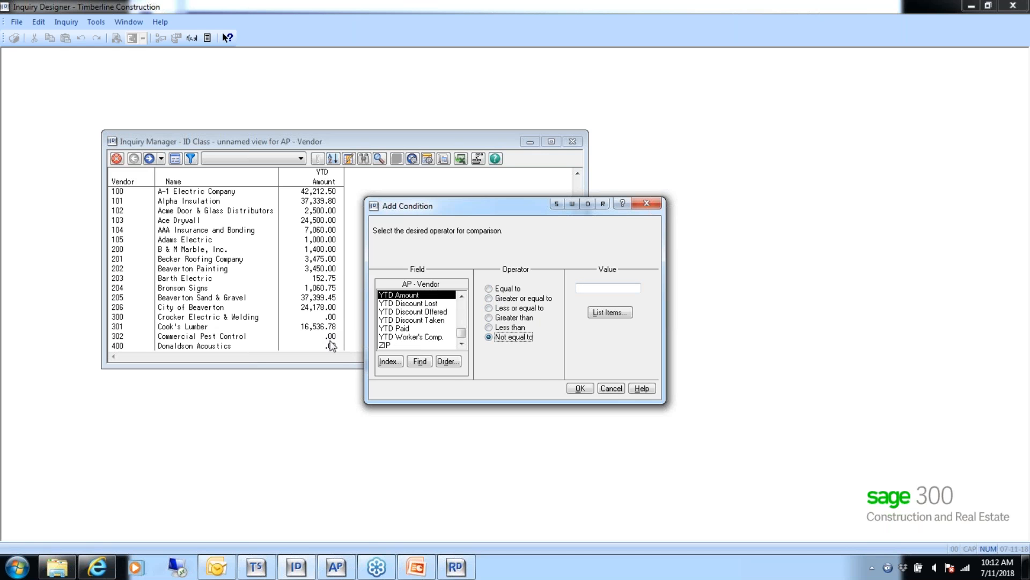
left_click(581, 388)
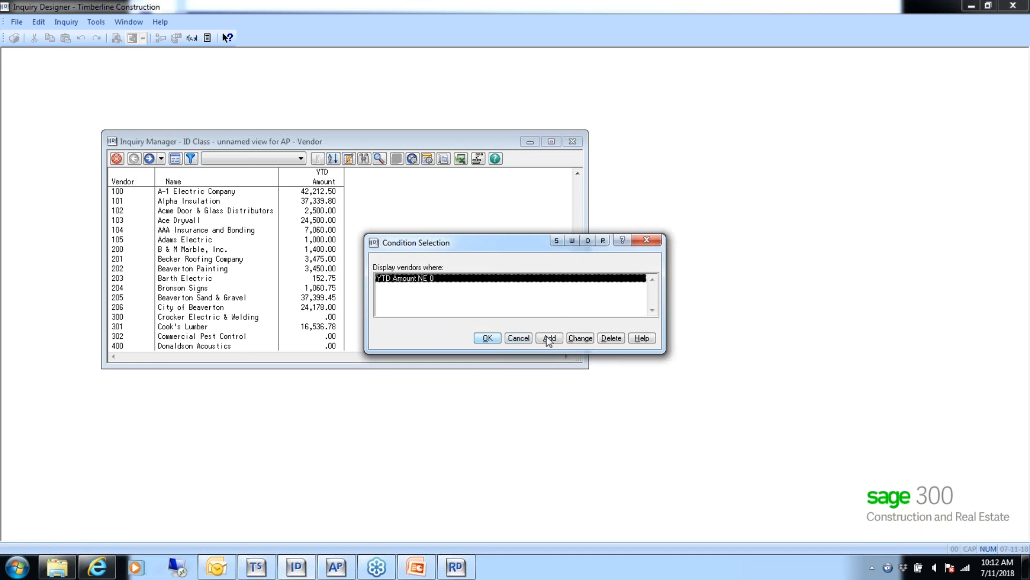
Step: Review the YTD Amount condition and the options for a second condition without adding one, and apply the filter to the vendor list
left_click(573, 340)
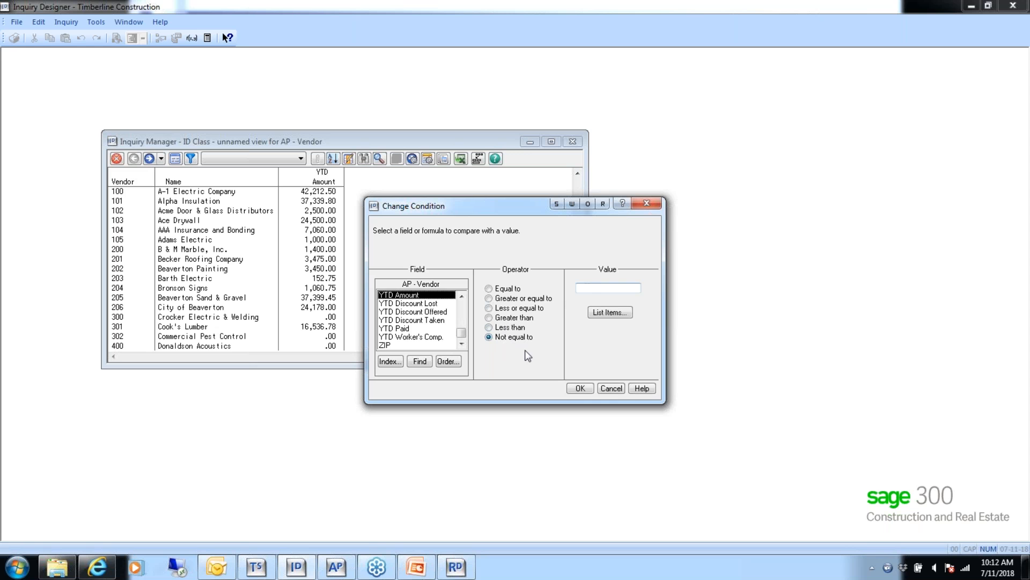
left_click(582, 389)
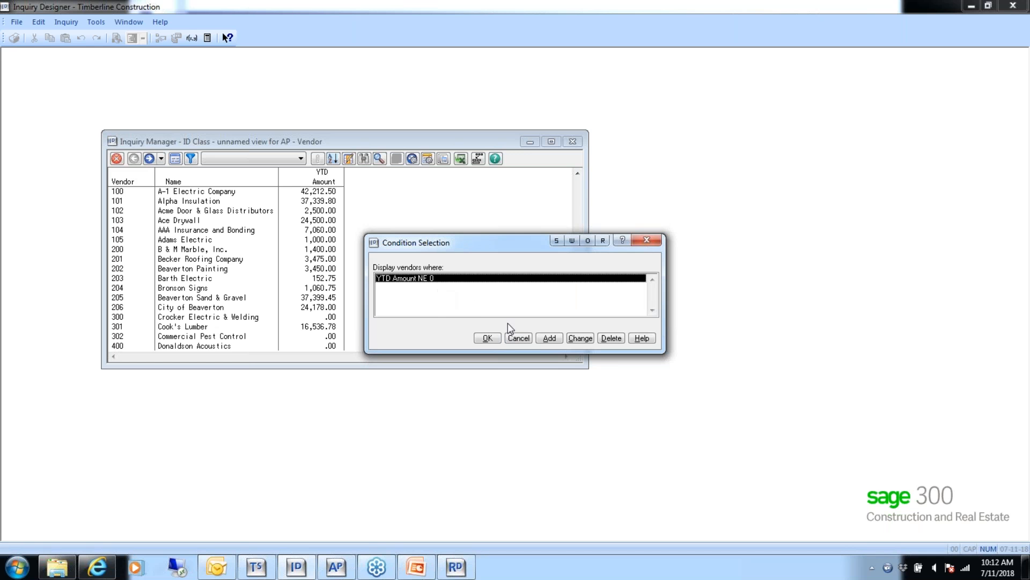
left_click(549, 338)
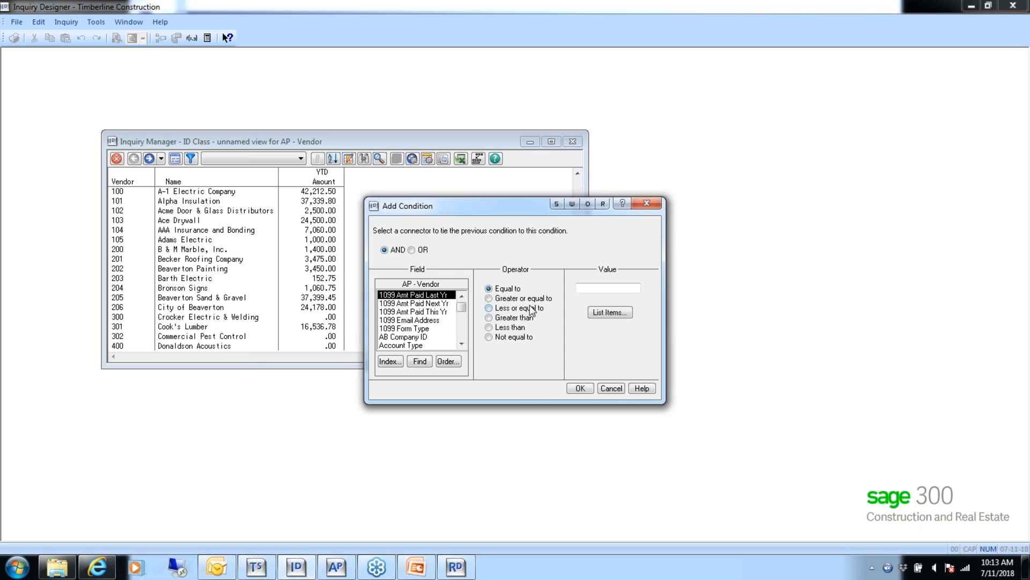
left_click(611, 388)
left_click(487, 338)
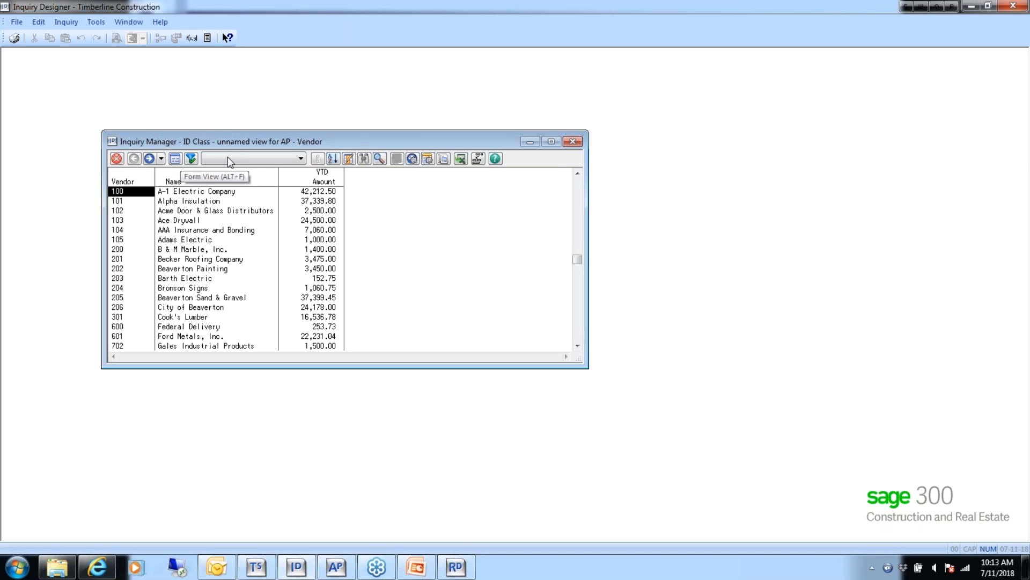
Step: Change the sort order of the filtered vendor list to vendor name
left_click(338, 163)
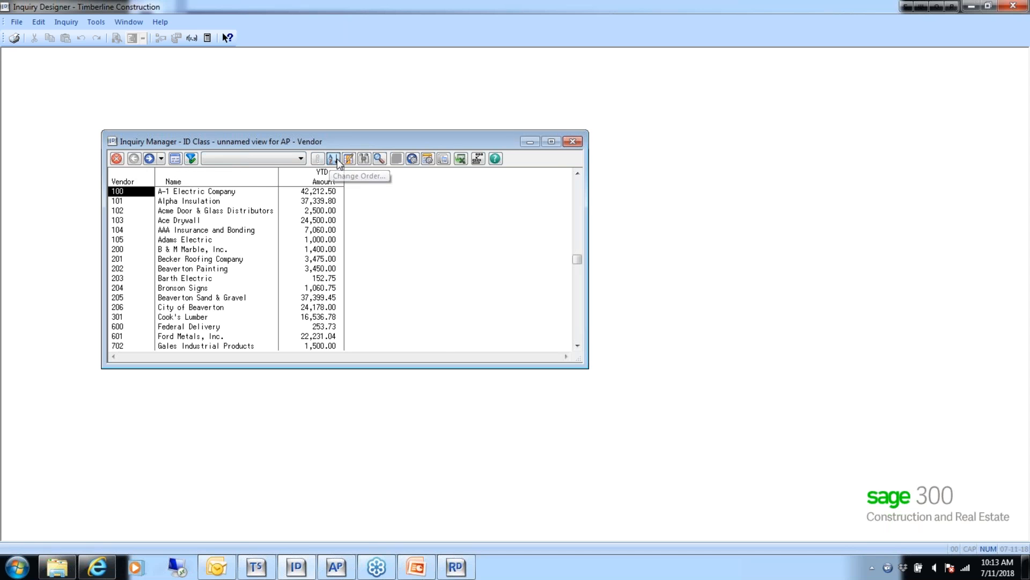
left_click(487, 263)
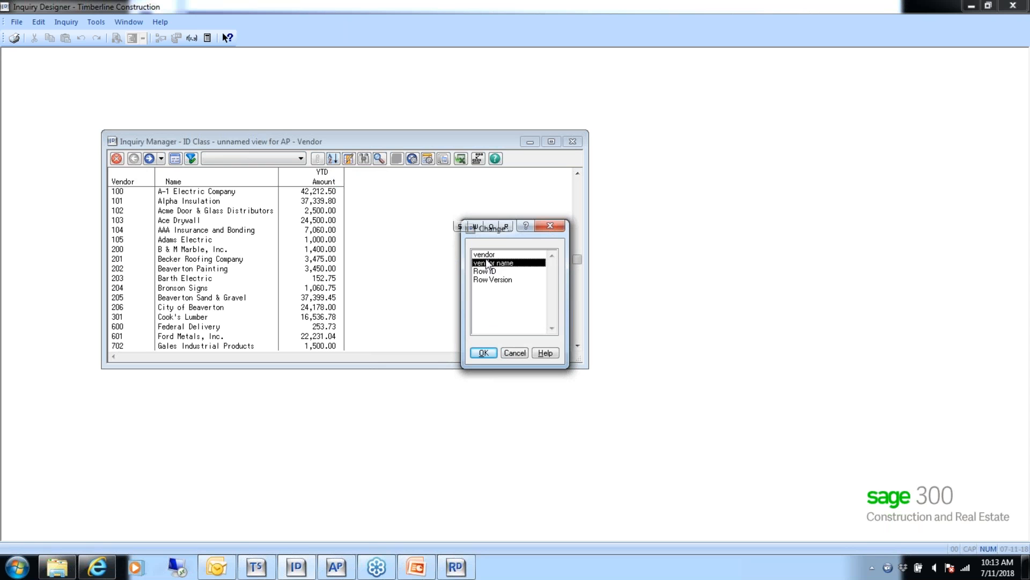
left_click(484, 353)
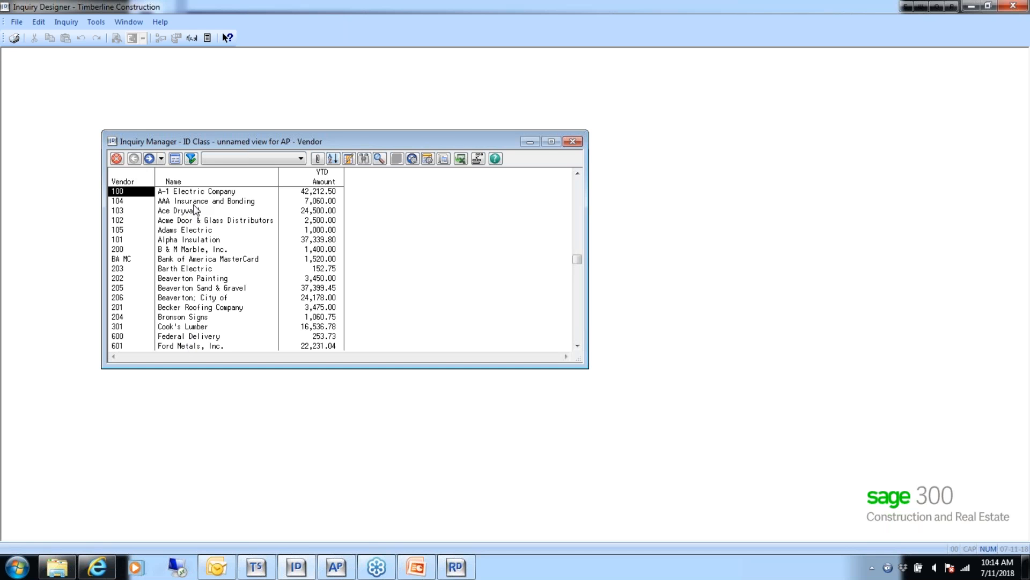
Step: Switch the inquiry to the form view and move the Name field directly below the Vendor field
left_click(175, 159)
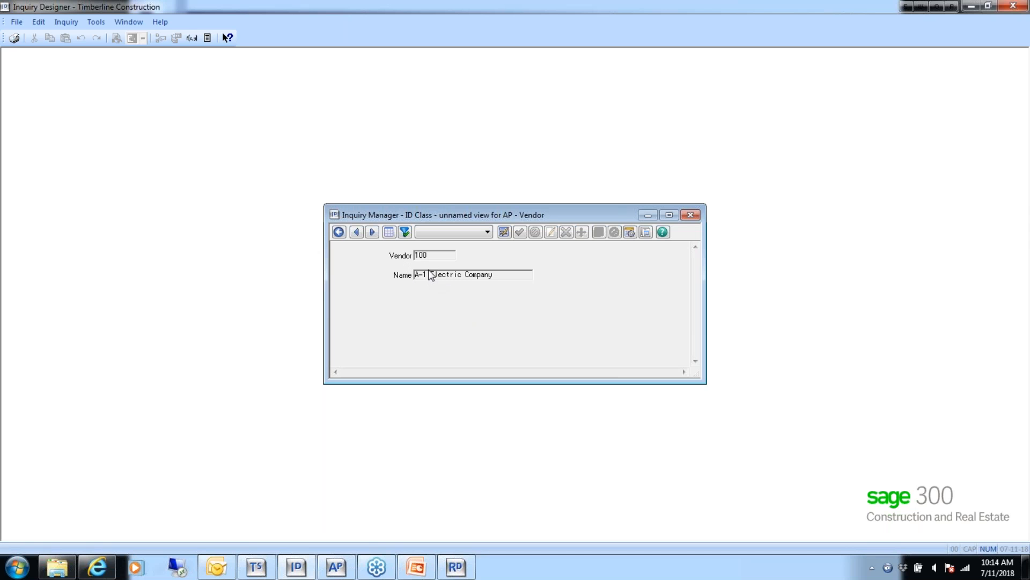
left_click(395, 275)
left_click_drag(428, 279, 428, 272)
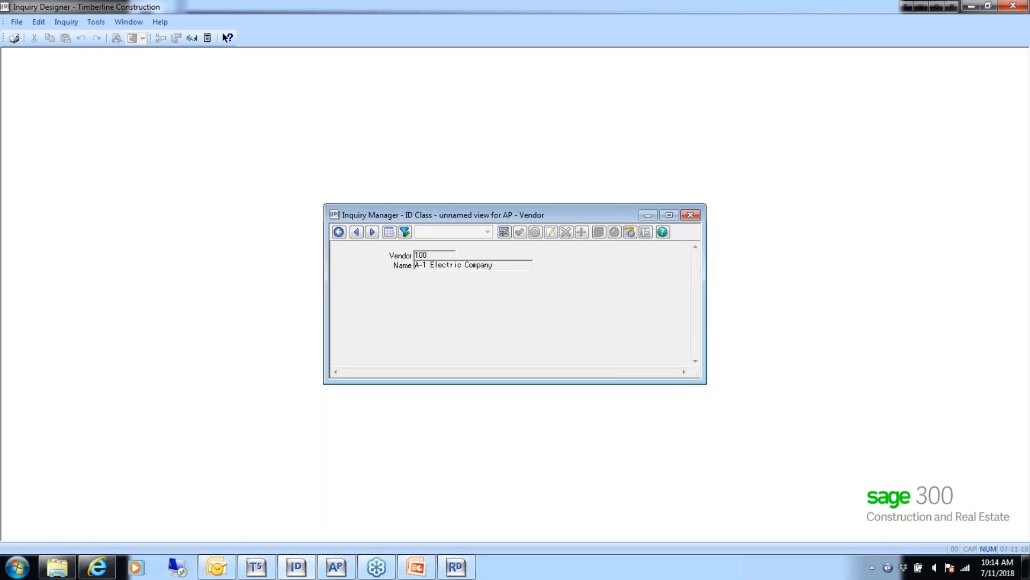
Step: Create an Address 1 field directly below the Name field on the vendor form
double_click(417, 275)
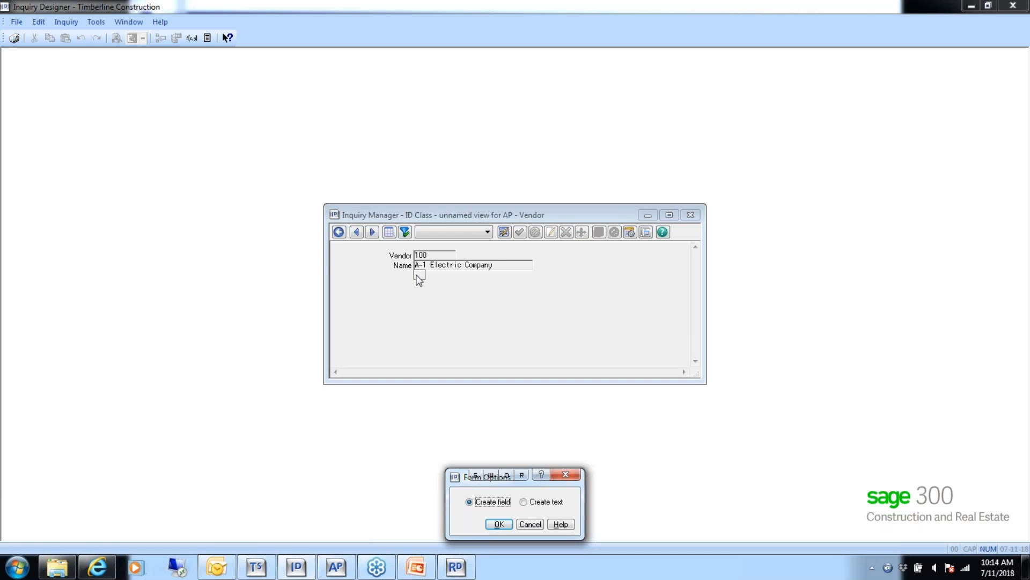
left_click_drag(464, 482, 498, 303)
left_click(532, 342)
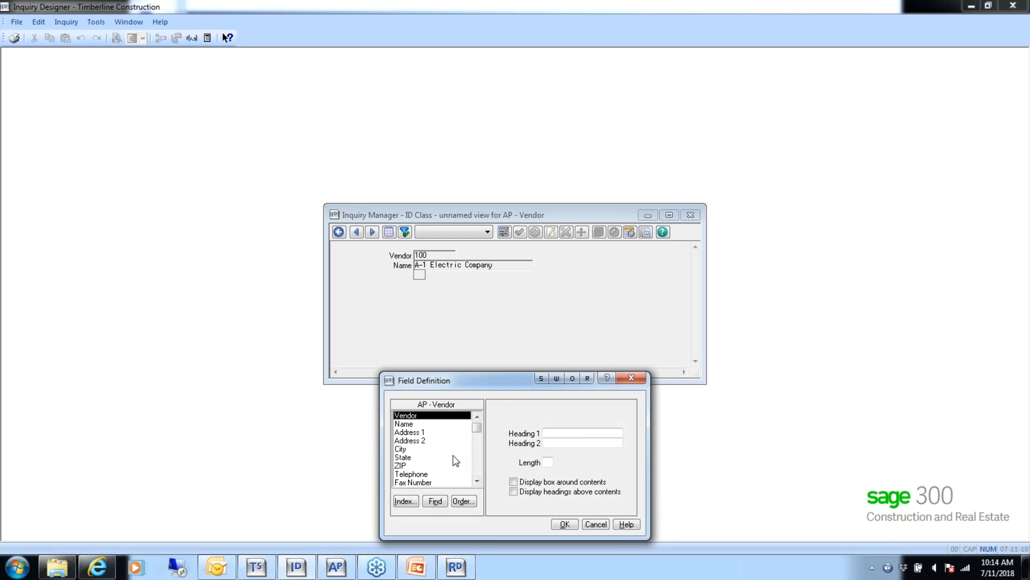
left_click(407, 432)
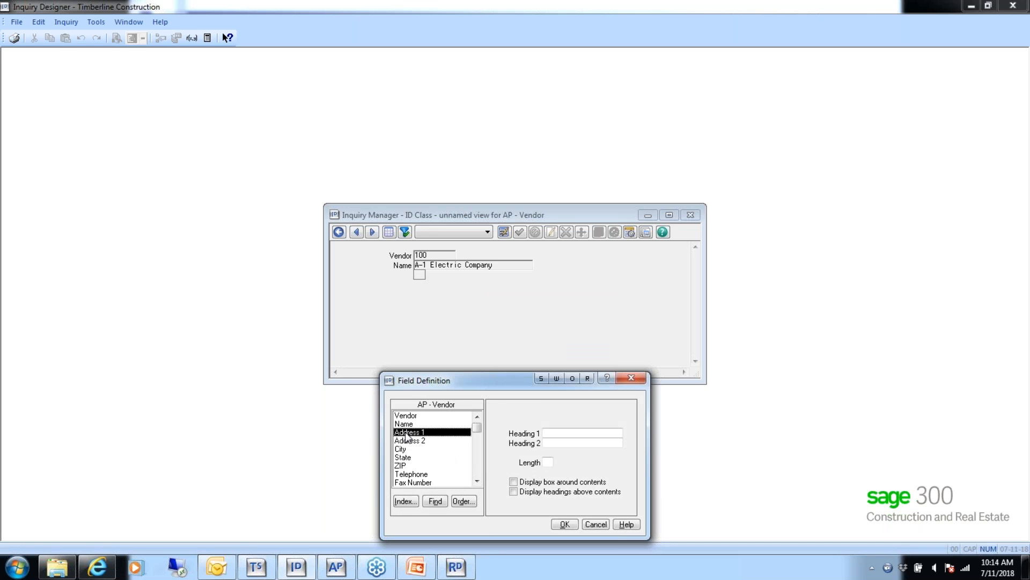
left_click(565, 525)
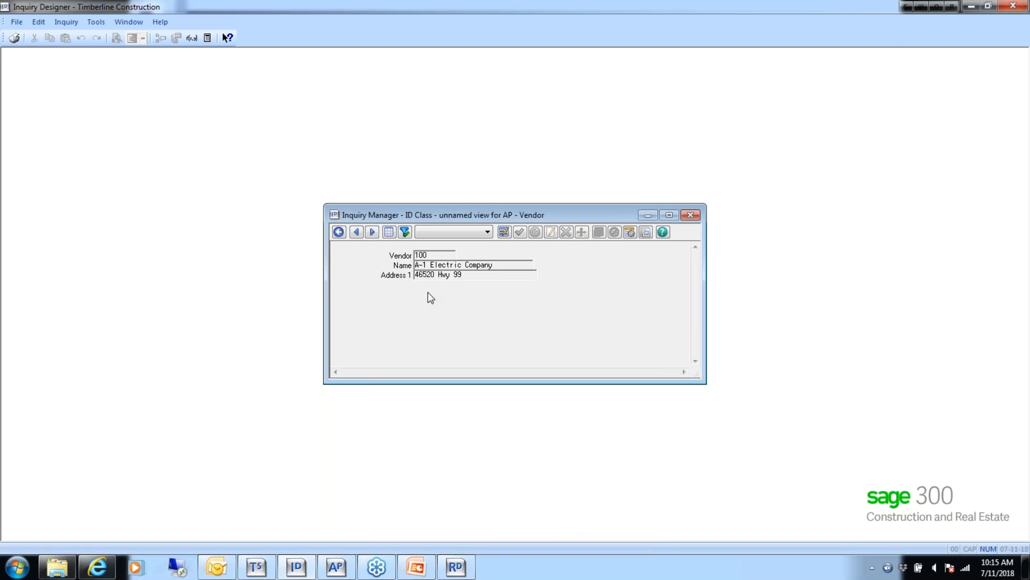
Step: Redefine the Address 1 field on the form as the Contact 1 Name field
left_click(432, 276)
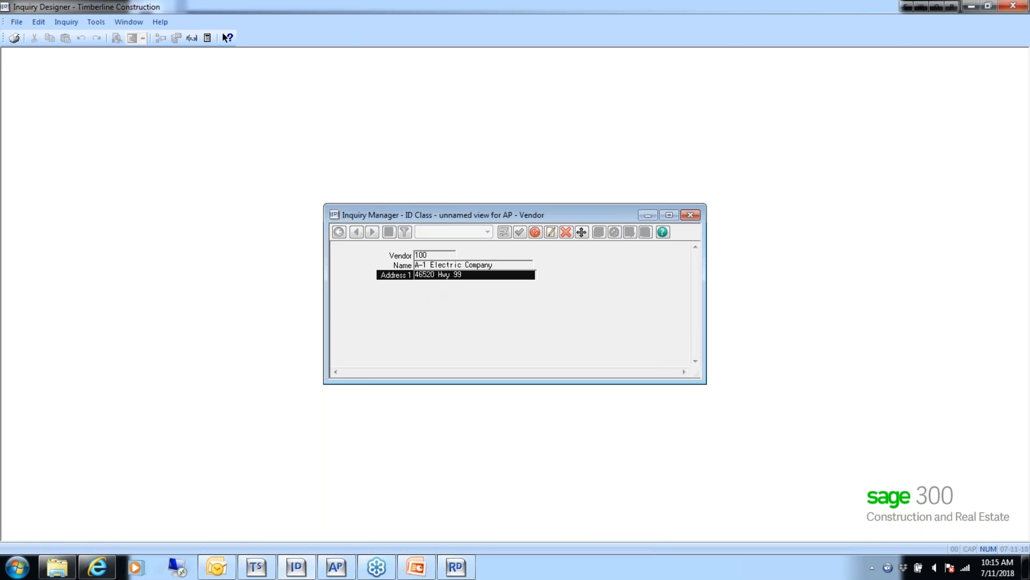
double_click(433, 277)
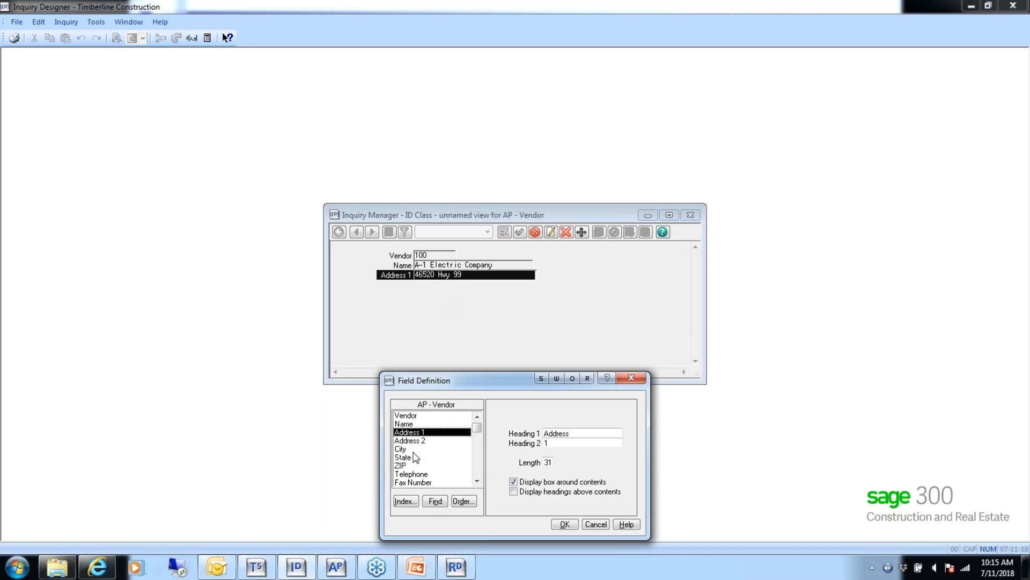
left_click(476, 481)
left_click(476, 480)
left_click(408, 474)
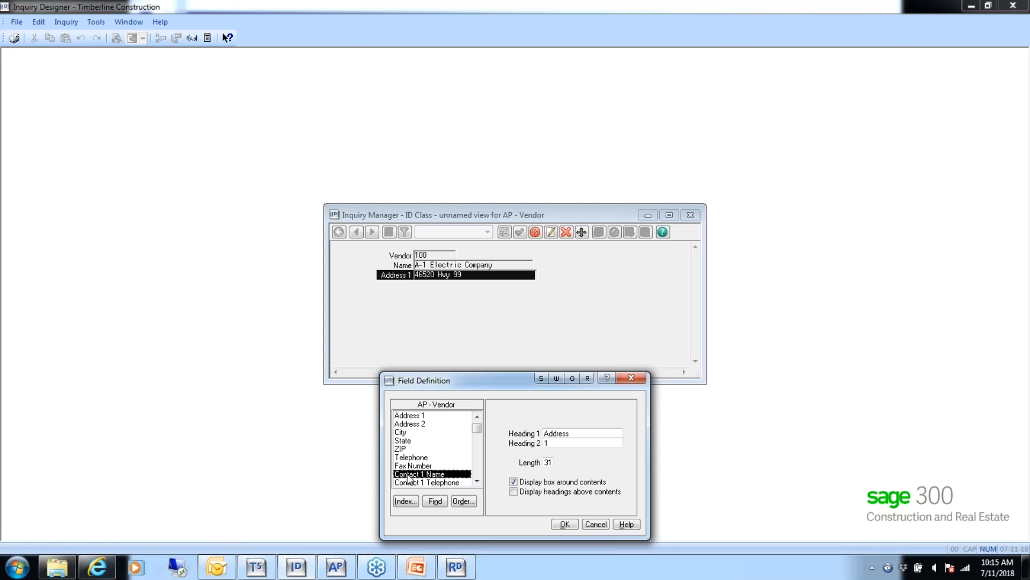
left_click(565, 524)
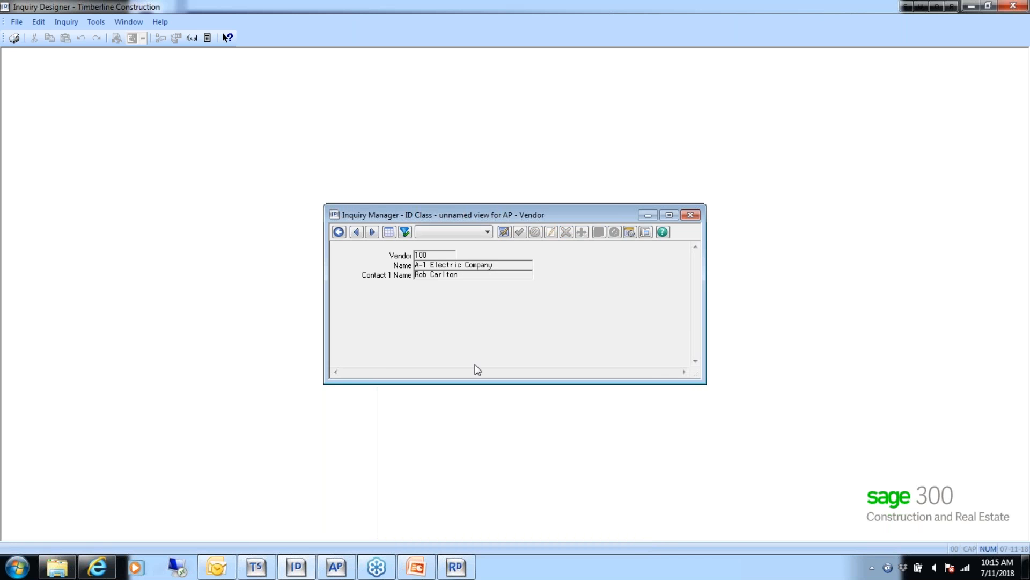
Step: Create the text "YTD Totals" in bold red below the contact field on the vendor form
left_click(470, 296)
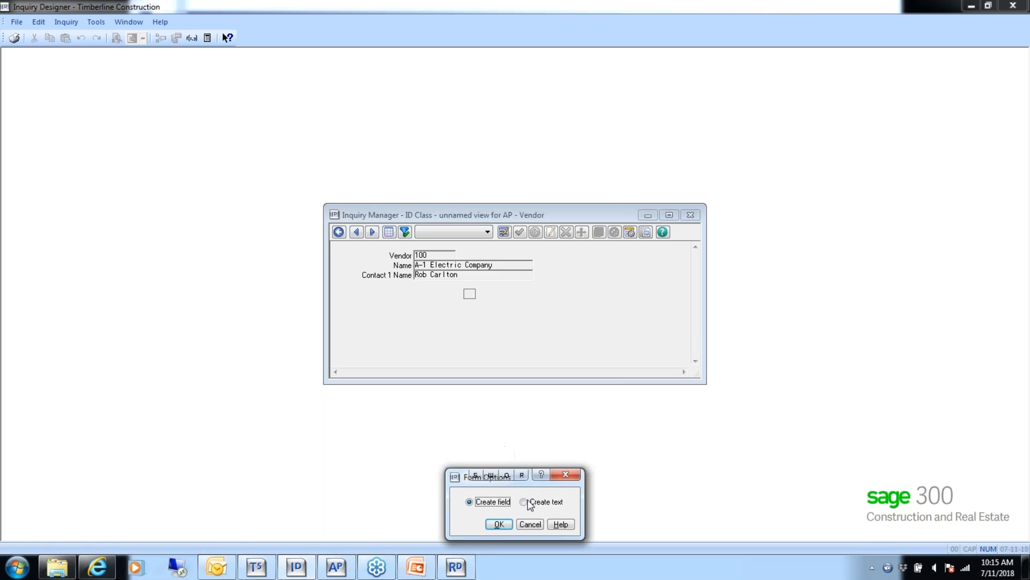
left_click(525, 503)
left_click(499, 524)
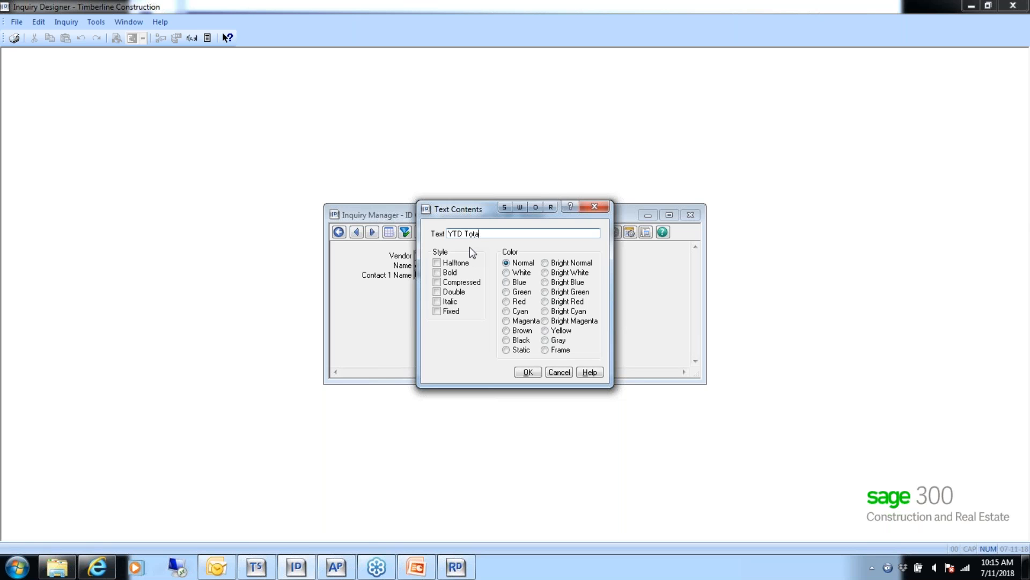
left_click(437, 272)
left_click(518, 303)
left_click(524, 372)
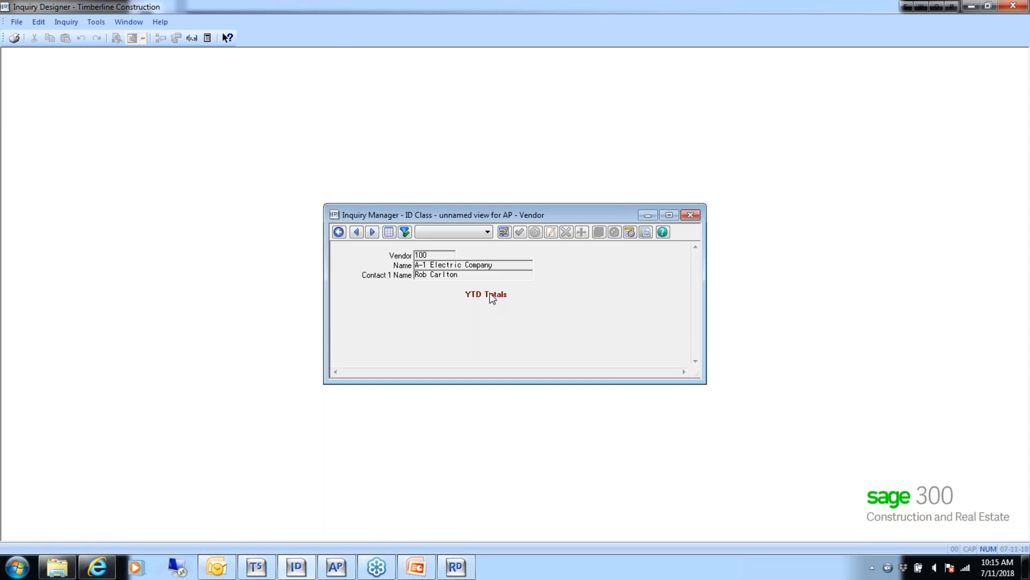
Step: Create a YTD Paid field below the "YTD Totals" text on the vendor form, listing the available fields in alphabetical order
double_click(419, 309)
left_click(496, 524)
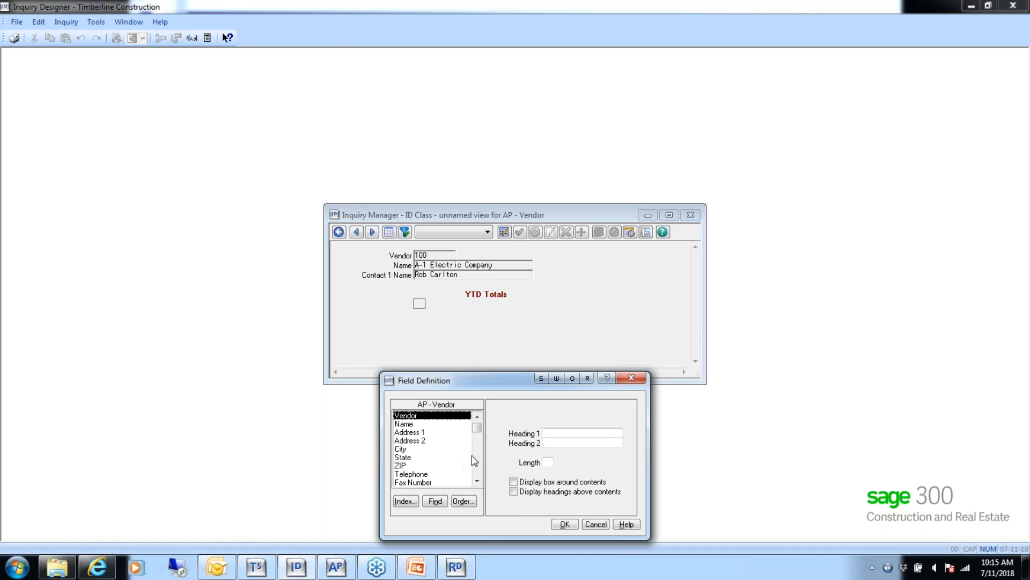
left_click(462, 500)
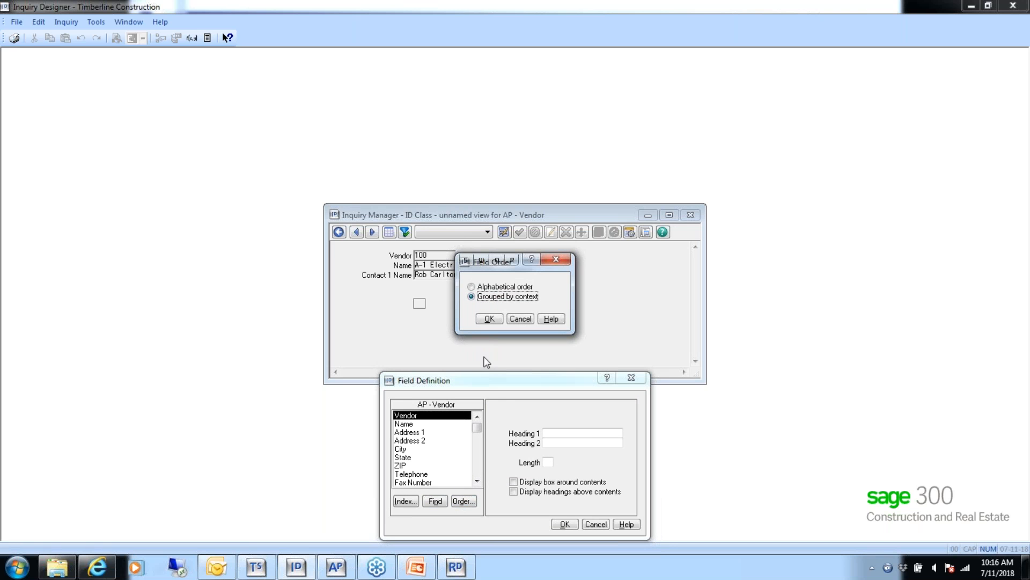
left_click(479, 286)
left_click(488, 319)
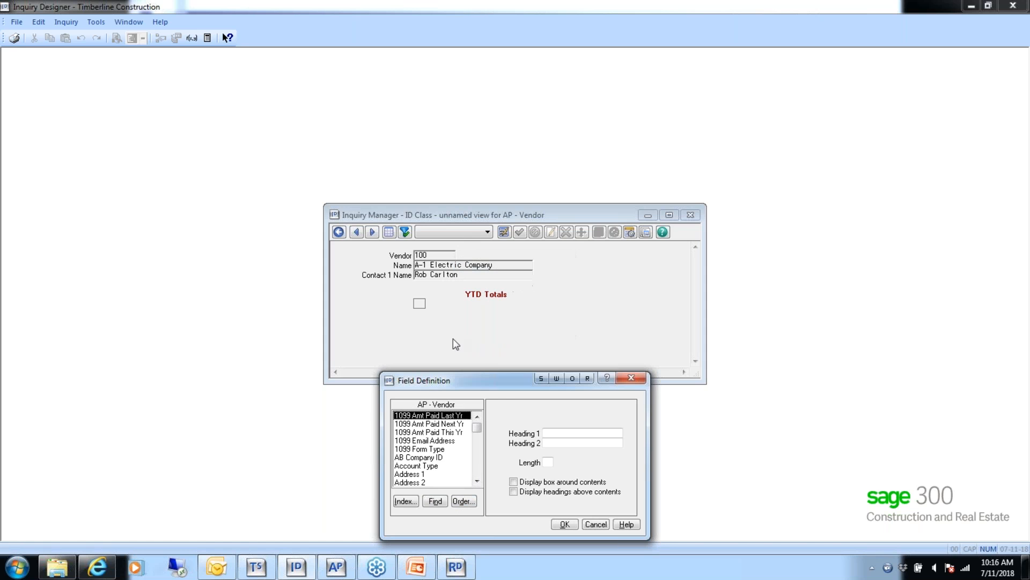
key("y")
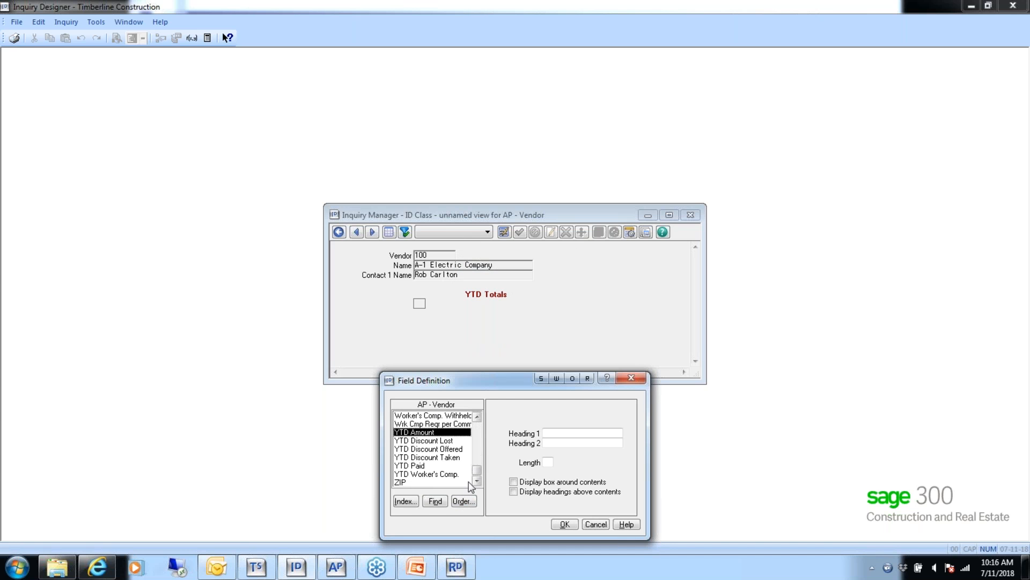
left_click(412, 466)
left_click(554, 523)
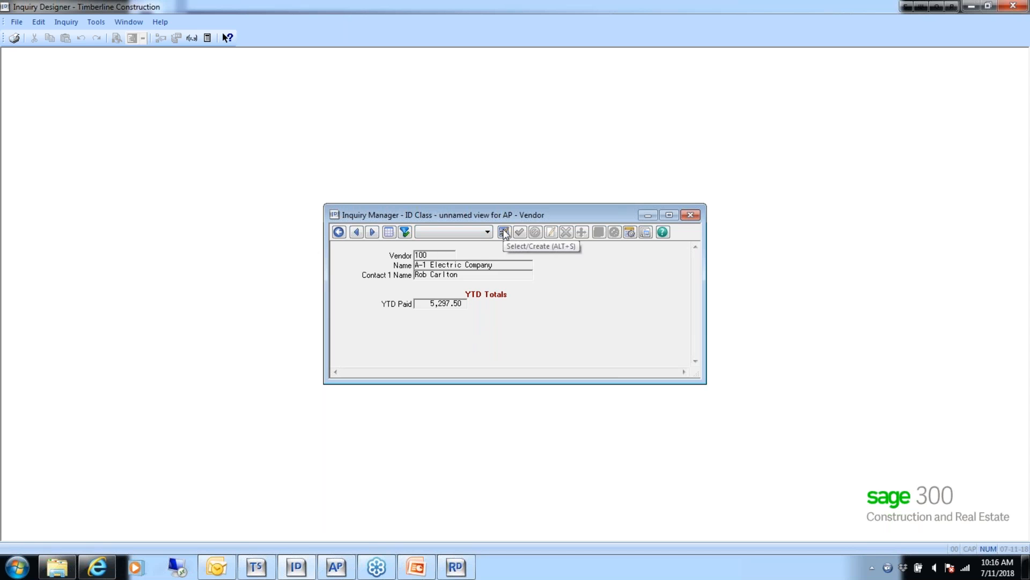
Step: Leave the form and save it as "ID Class view", making it the default form view
left_click(357, 233)
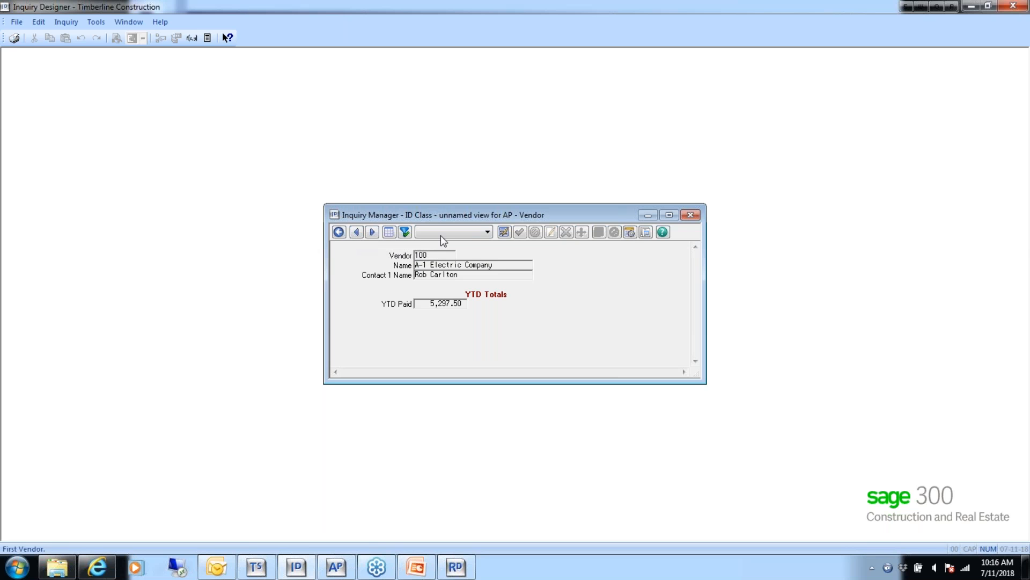
left_click(339, 232)
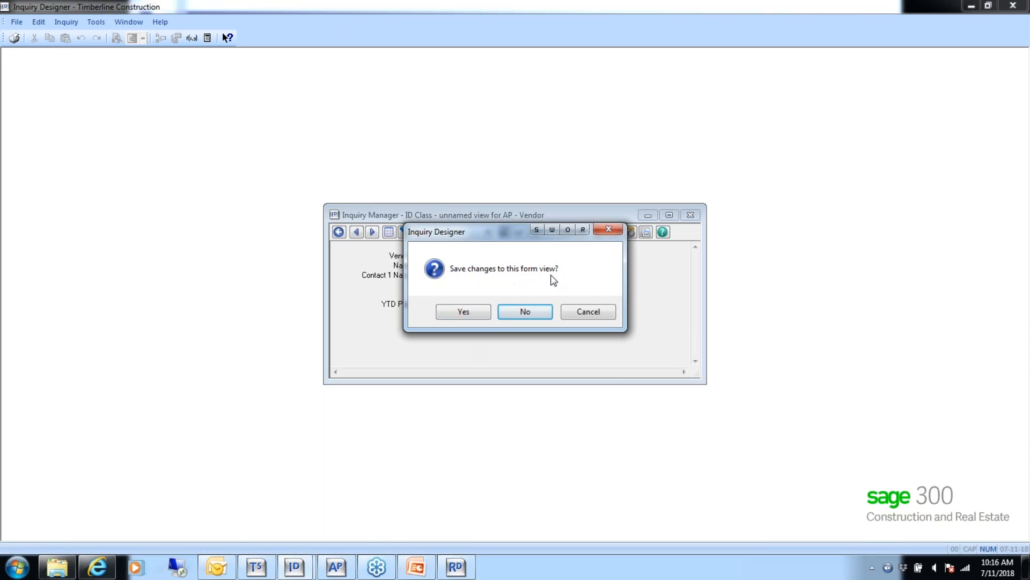
left_click(466, 313)
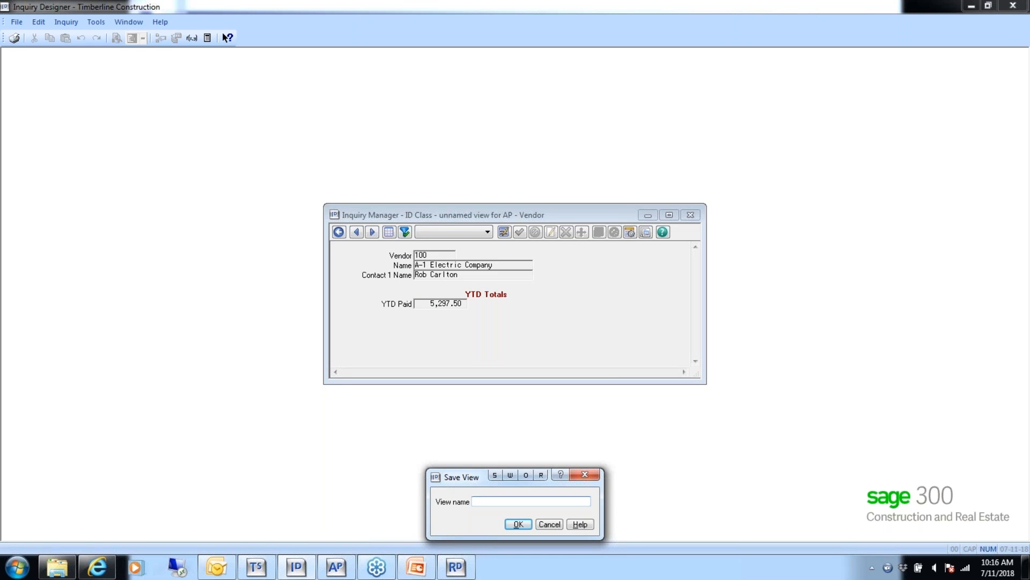
type("ID Class view")
left_click(518, 524)
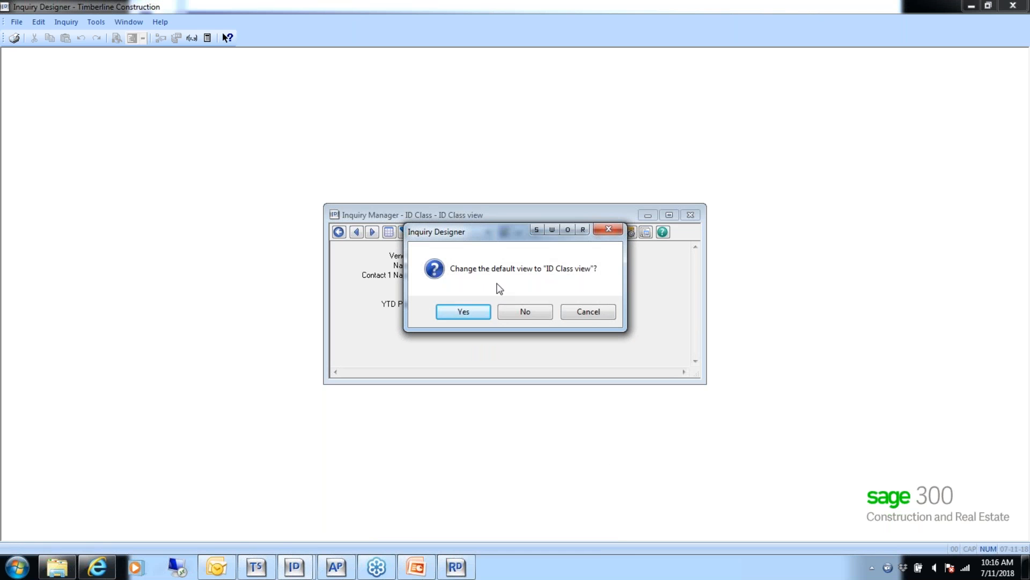
left_click(463, 312)
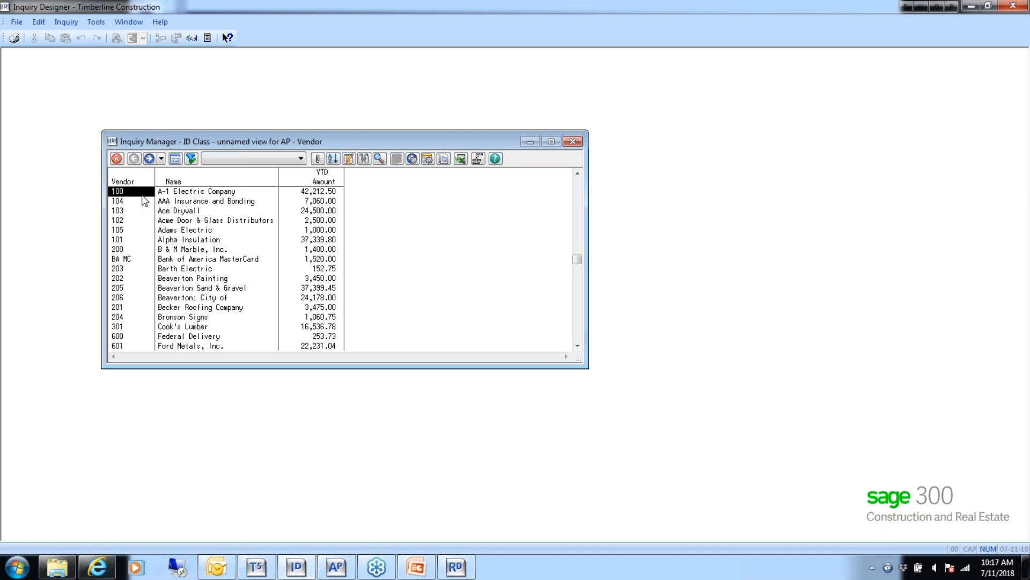
Step: Define AP - Invoice as the jump from the AP - Vendor table when Enter is pressed
left_click(412, 159)
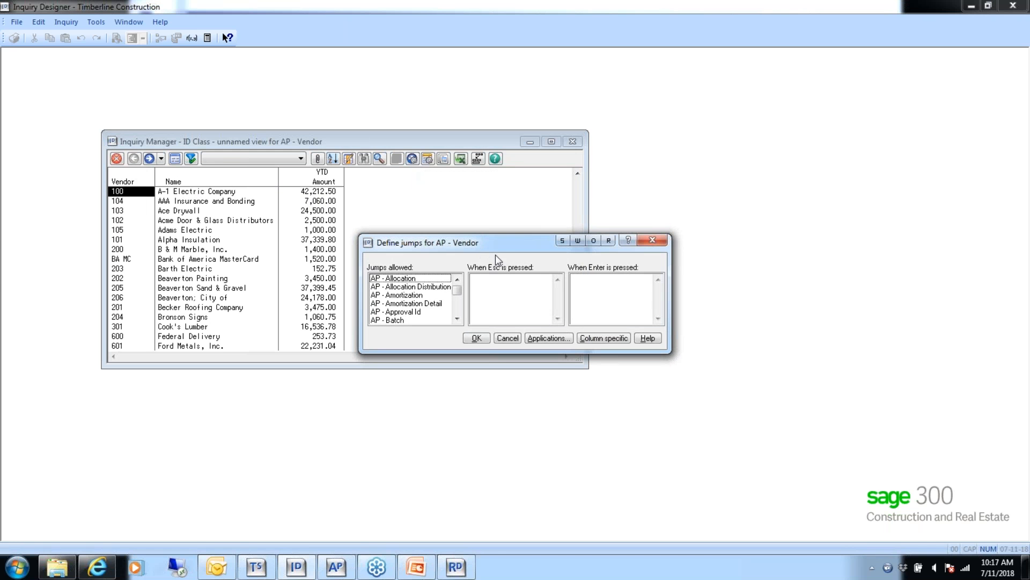
left_click_drag(506, 247, 386, 174)
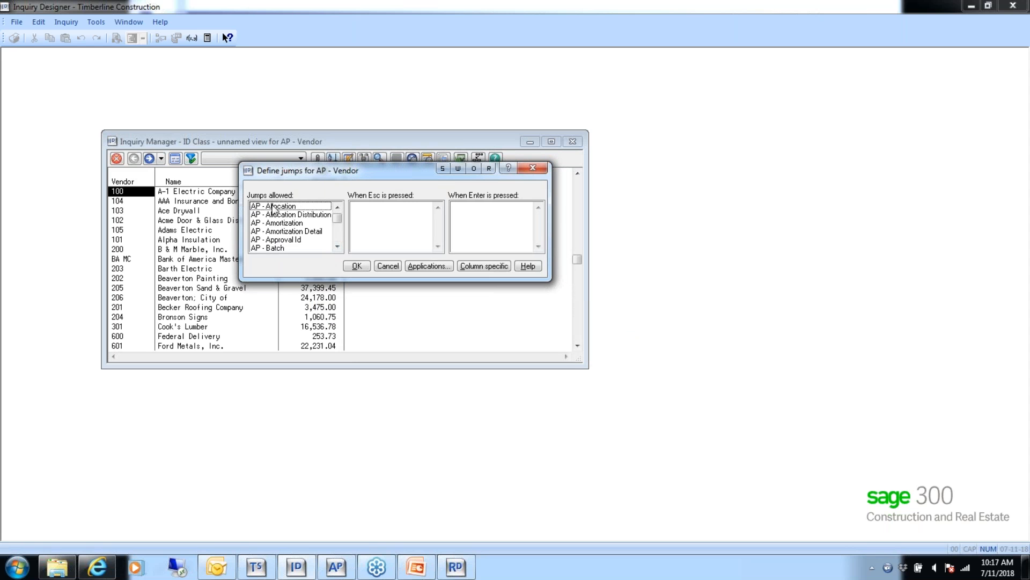
left_click(337, 247)
left_click(337, 247)
left_click(337, 247)
left_click(337, 246)
left_click(337, 247)
left_click(336, 246)
left_click(337, 247)
left_click(337, 246)
left_click(337, 247)
left_click(337, 247)
double_click(277, 232)
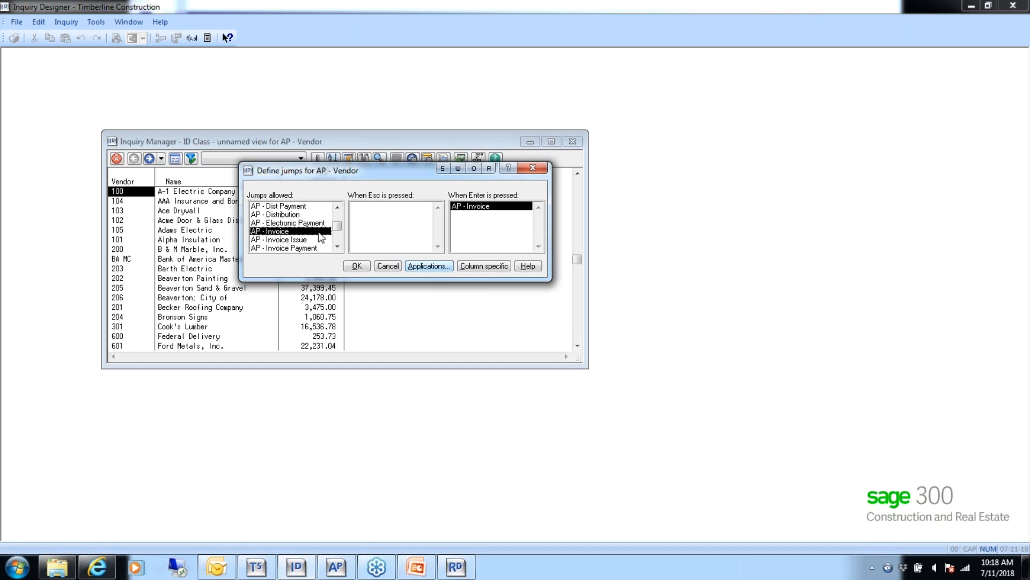
left_click(425, 267)
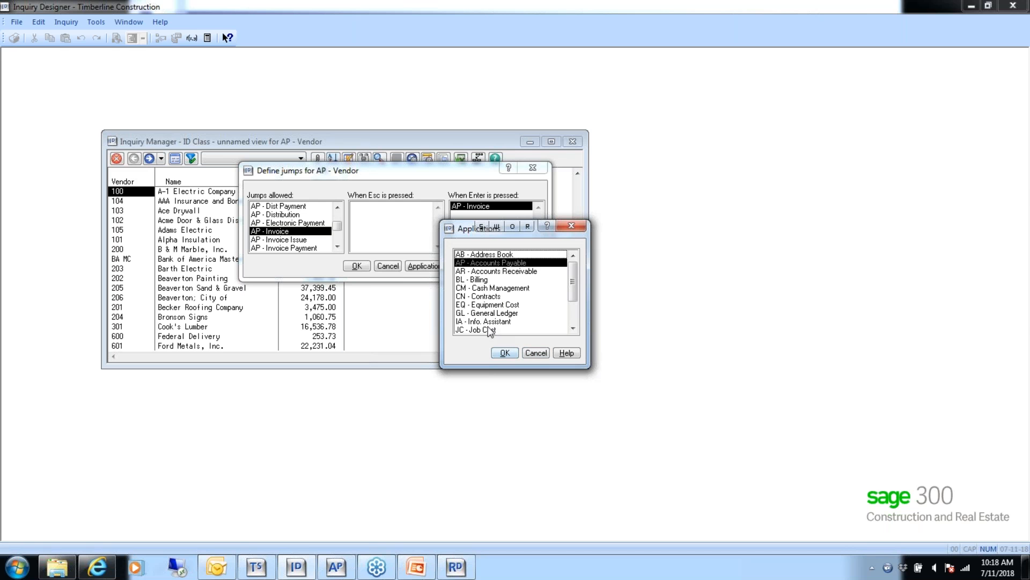
left_click(525, 353)
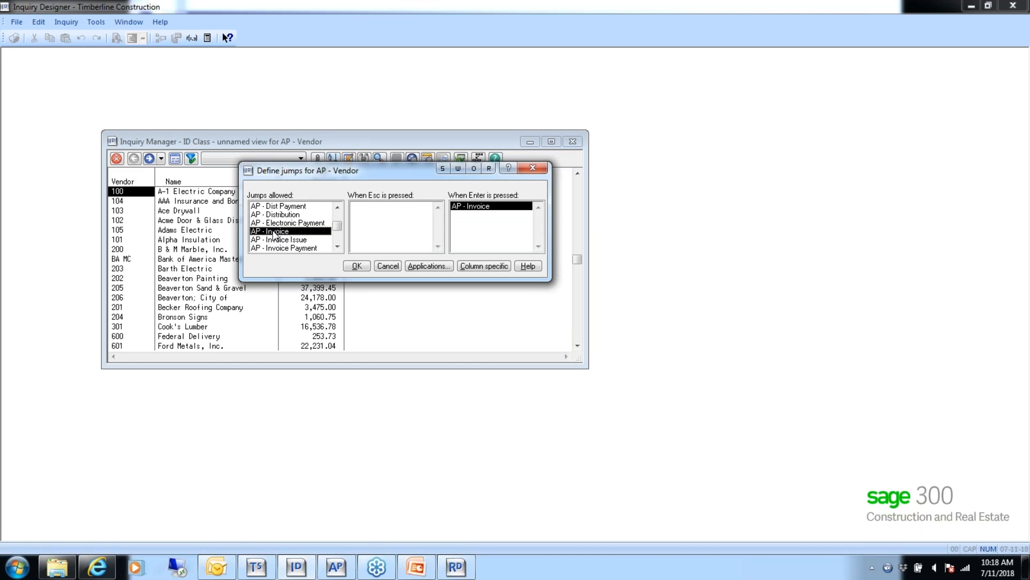
left_click(357, 266)
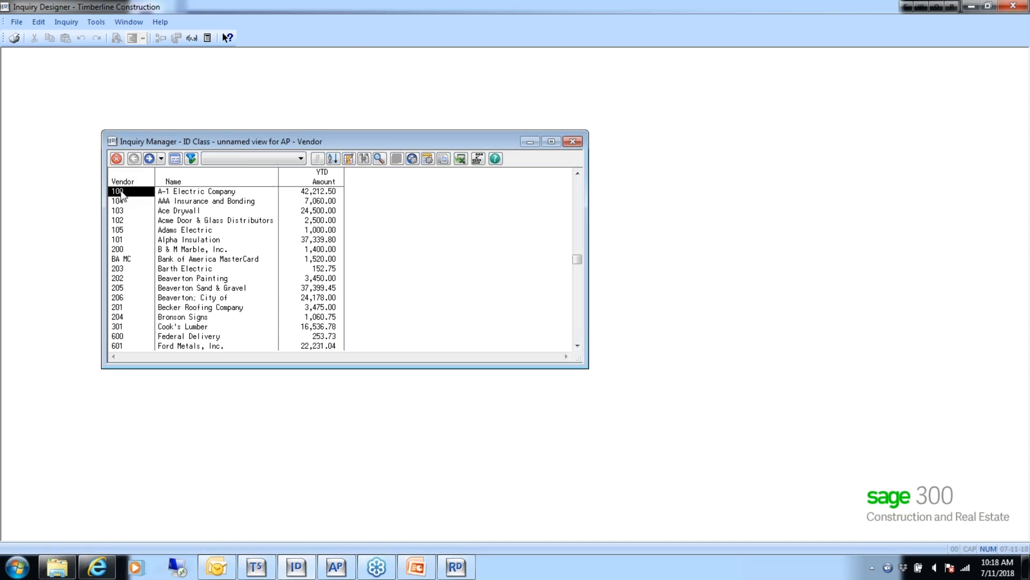
Step: Jump from vendor 100, saving the table view with its current conditions as "ID Class default vendor" and making it the default
double_click(122, 191)
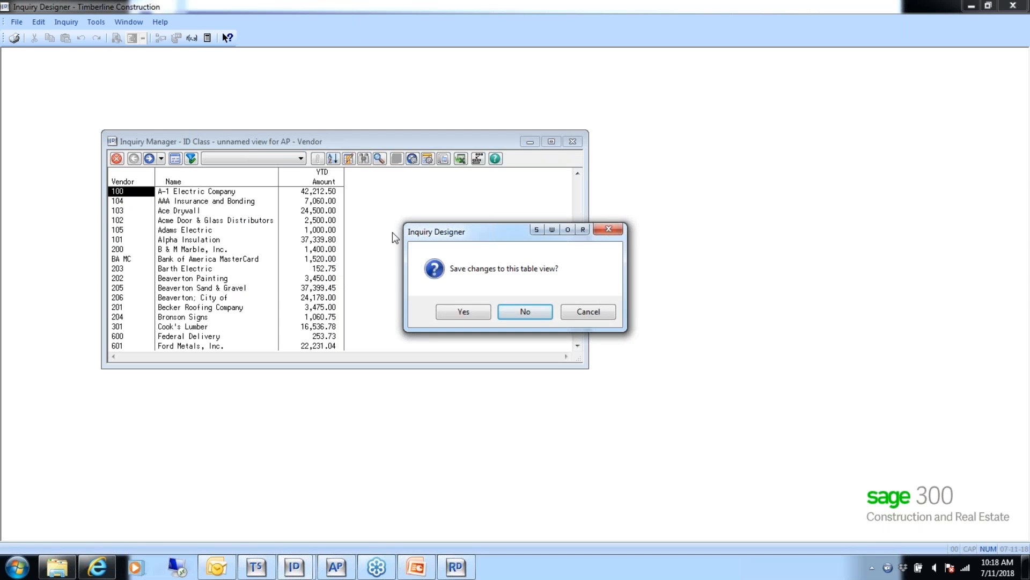
left_click(462, 311)
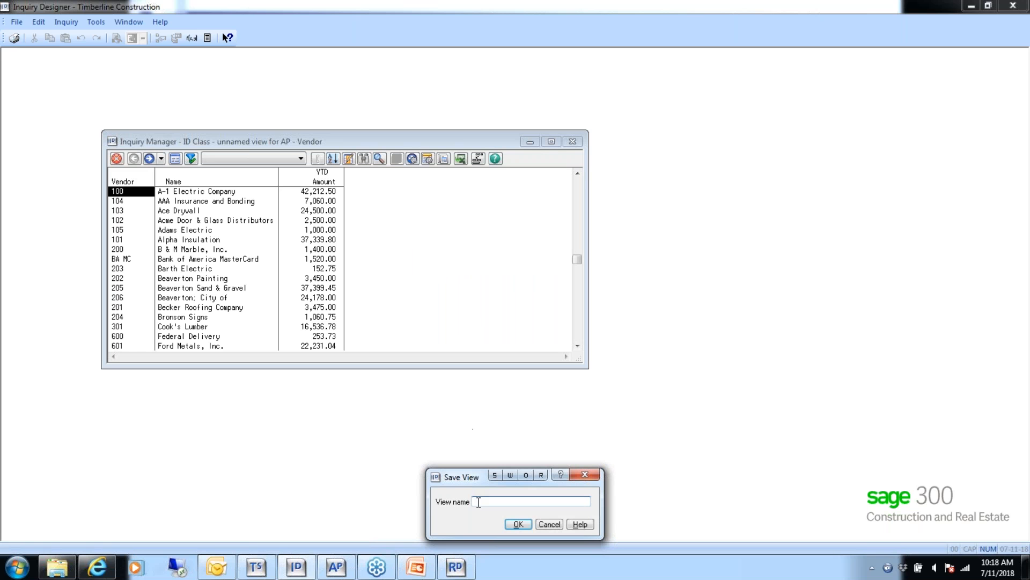
type("ID Class default vendor")
left_click(518, 524)
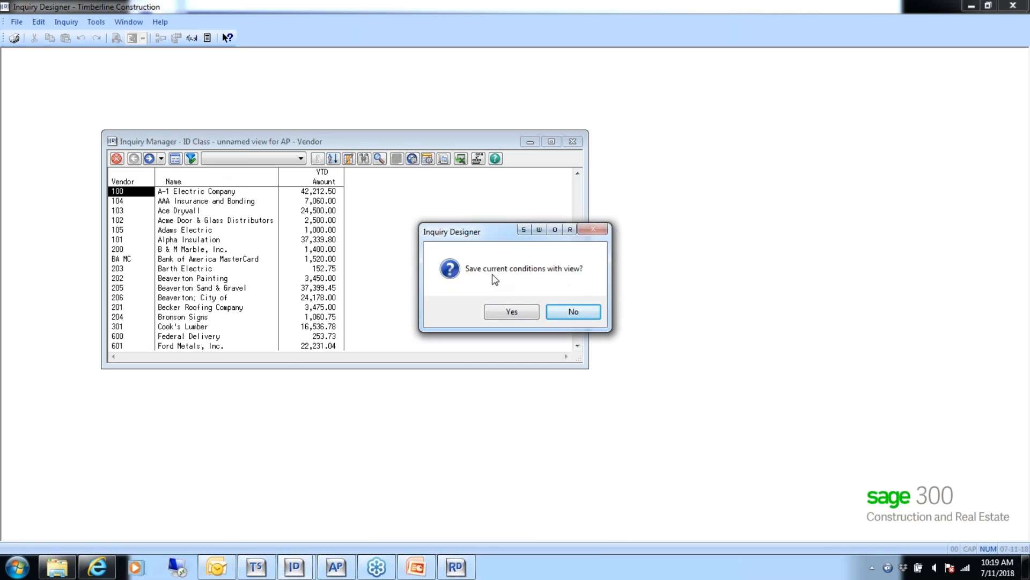
left_click(512, 314)
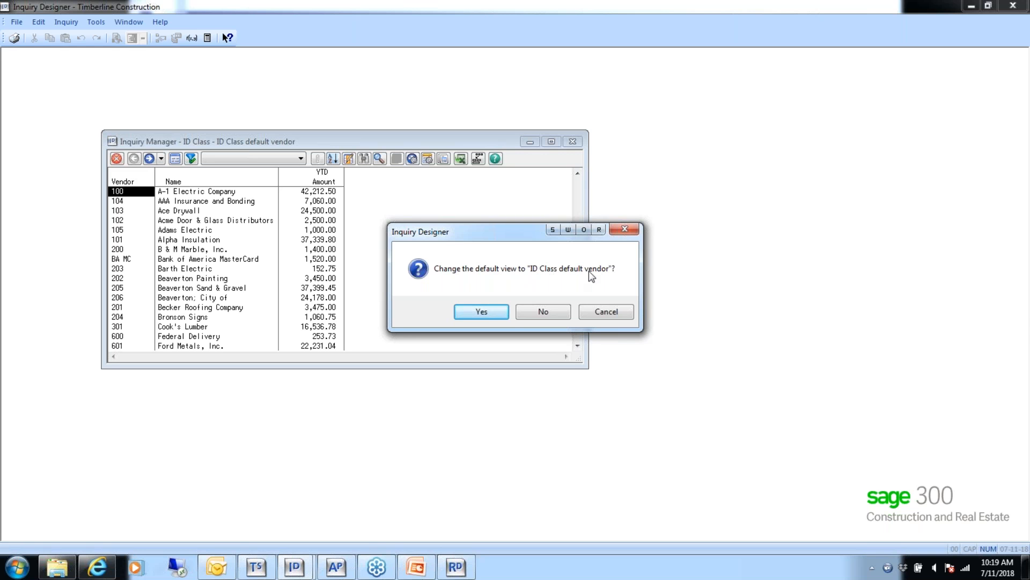
left_click(482, 311)
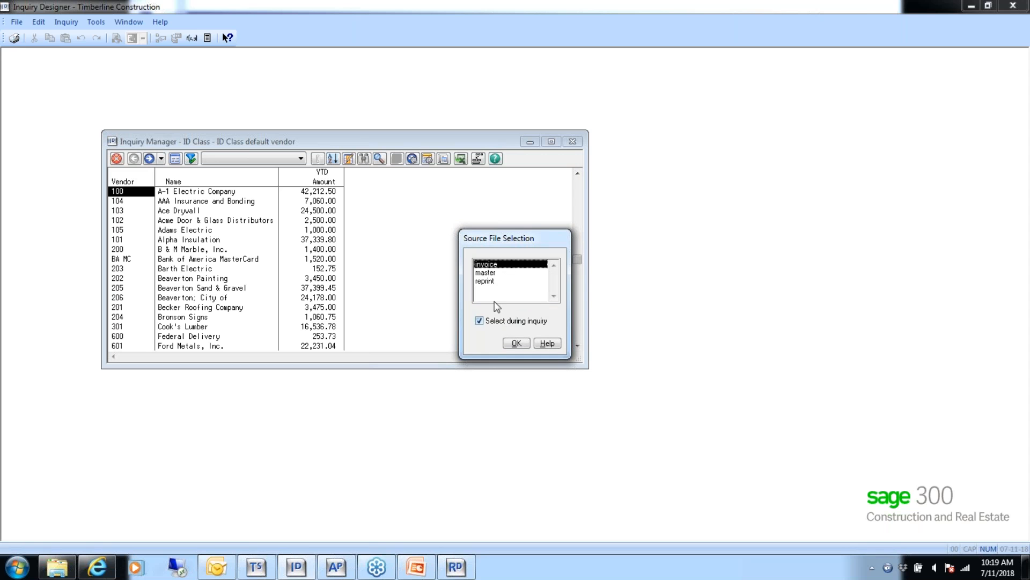
Step: Use the master source file for the invoice inquiry and add an Amount column after the Description column
left_click(486, 274)
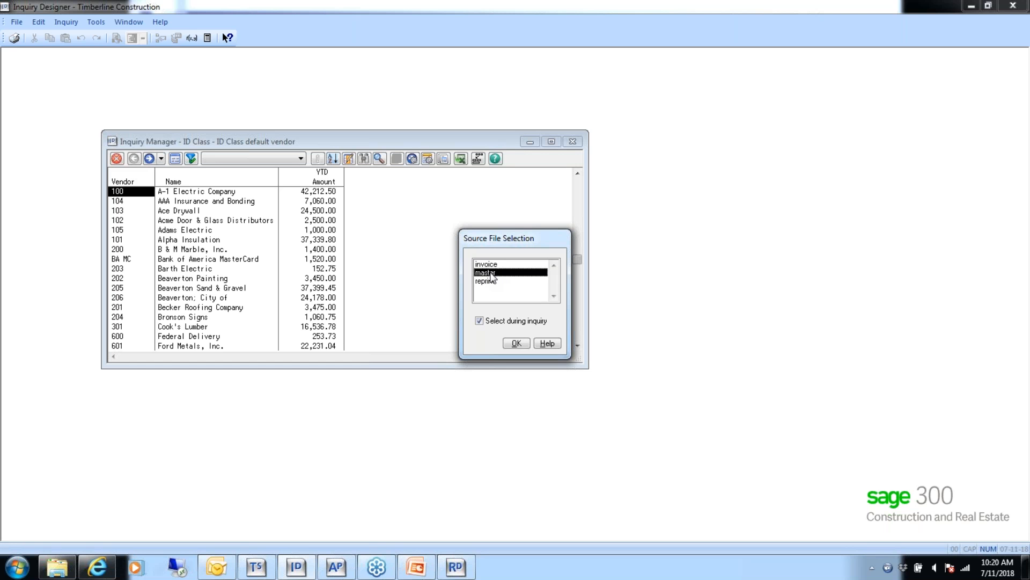
left_click(516, 343)
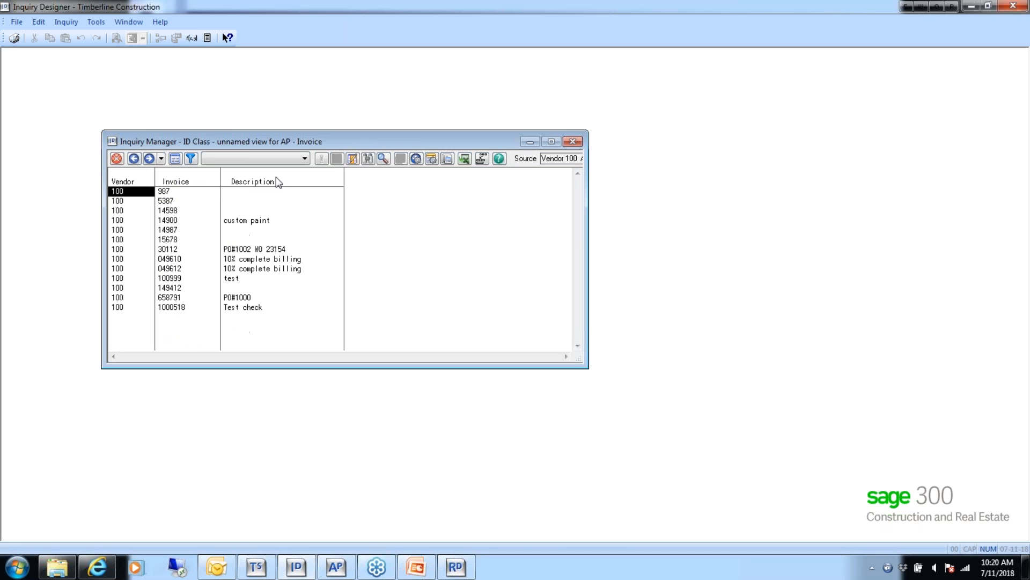
double_click(260, 181)
left_click(476, 492)
left_click(505, 521)
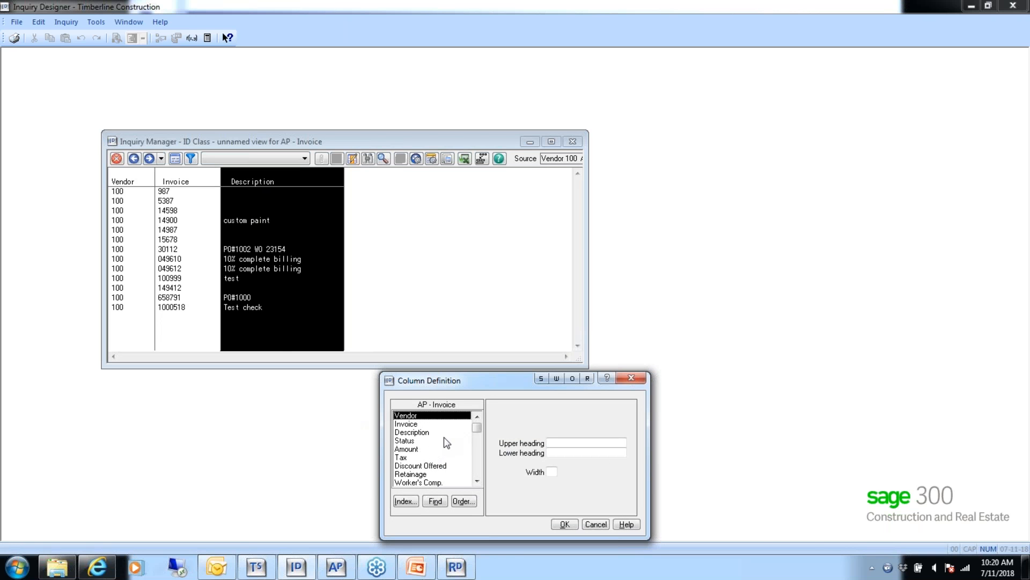
left_click(476, 480)
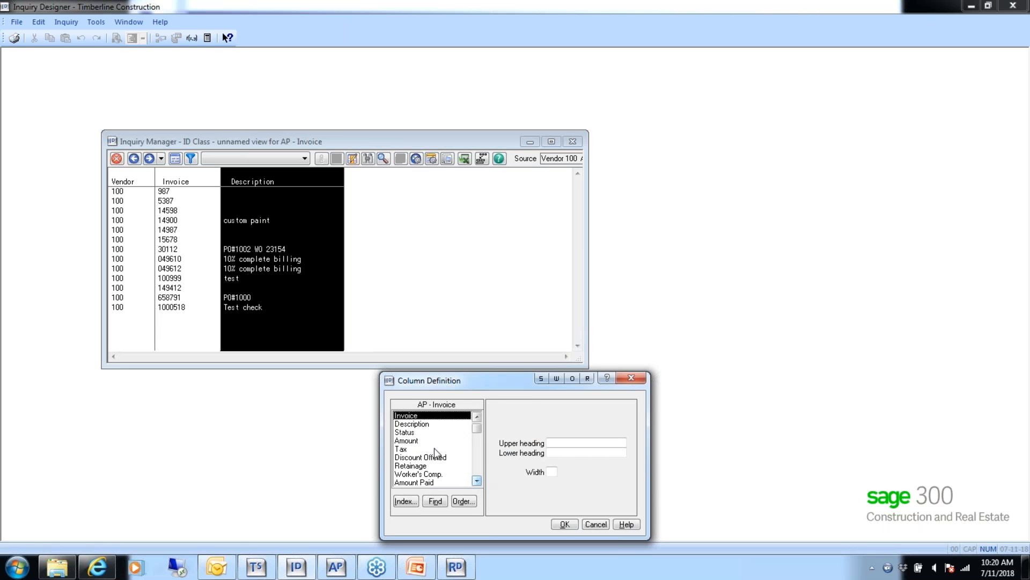
left_click(406, 441)
left_click(558, 524)
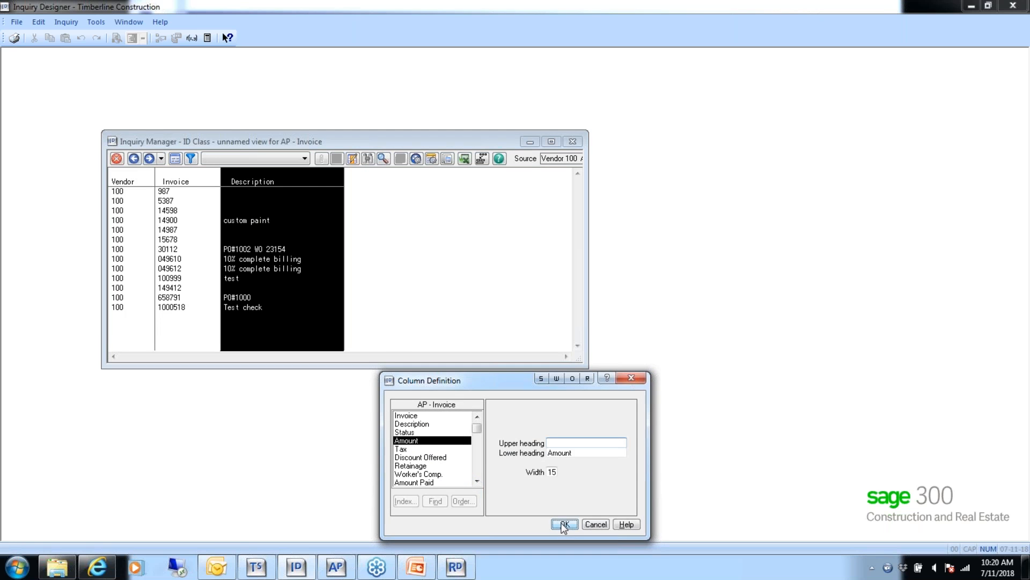
Step: Insert an Invoice Date column before the Description column in the invoice table
double_click(250, 178)
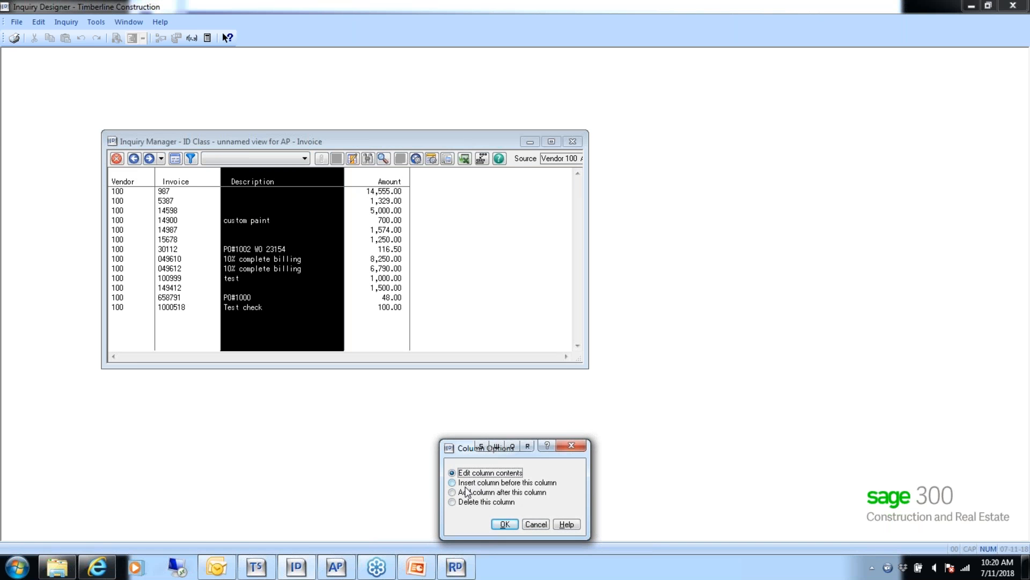
left_click(469, 483)
left_click(505, 524)
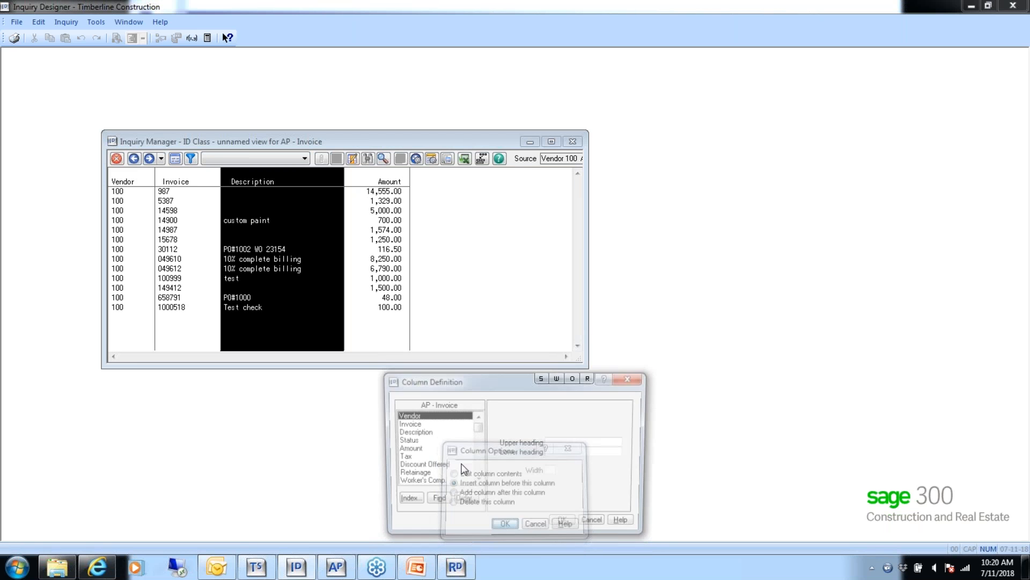
scroll(479, 461, "down", 3)
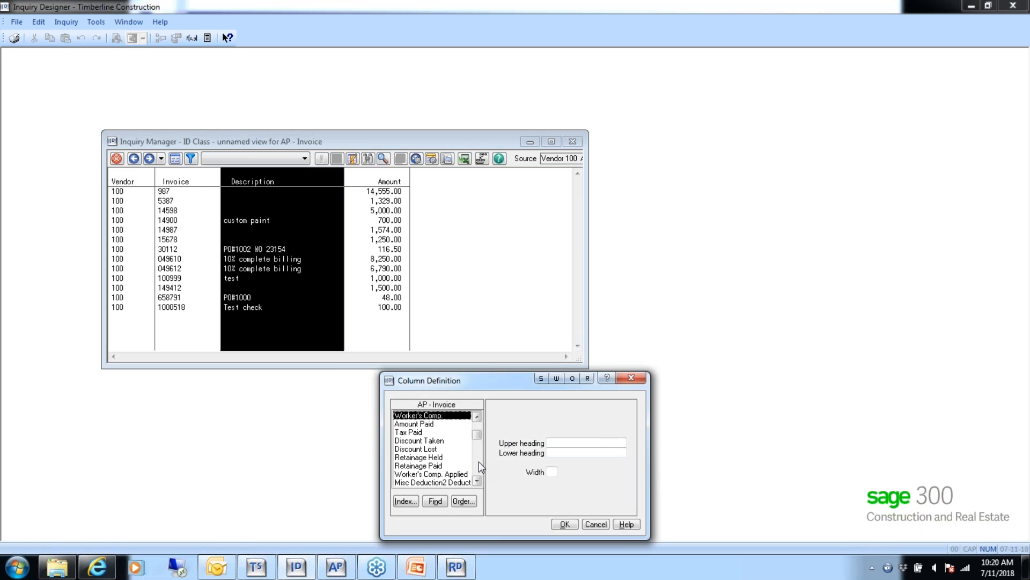
scroll(476, 462, "down", 3)
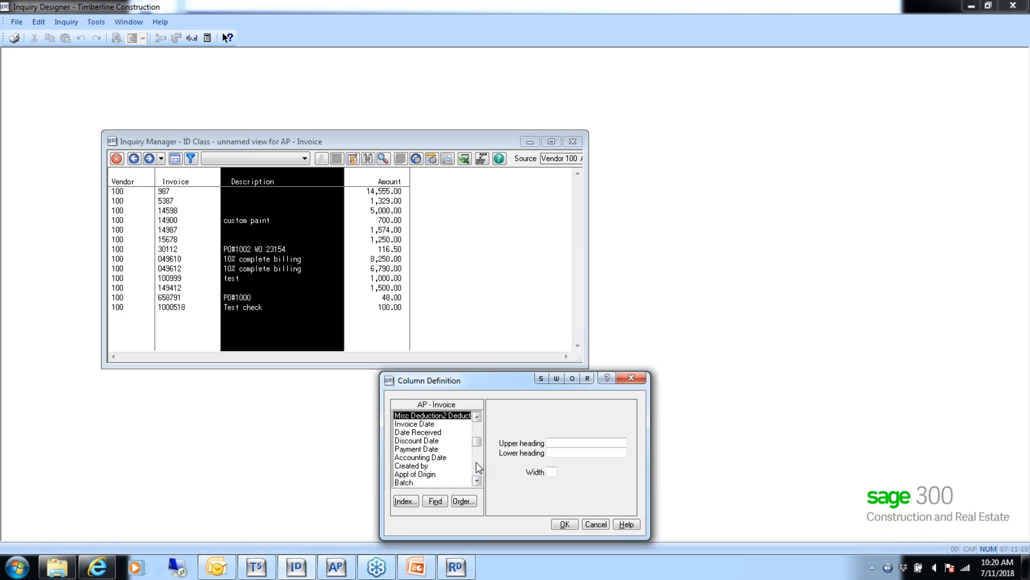
double_click(414, 423)
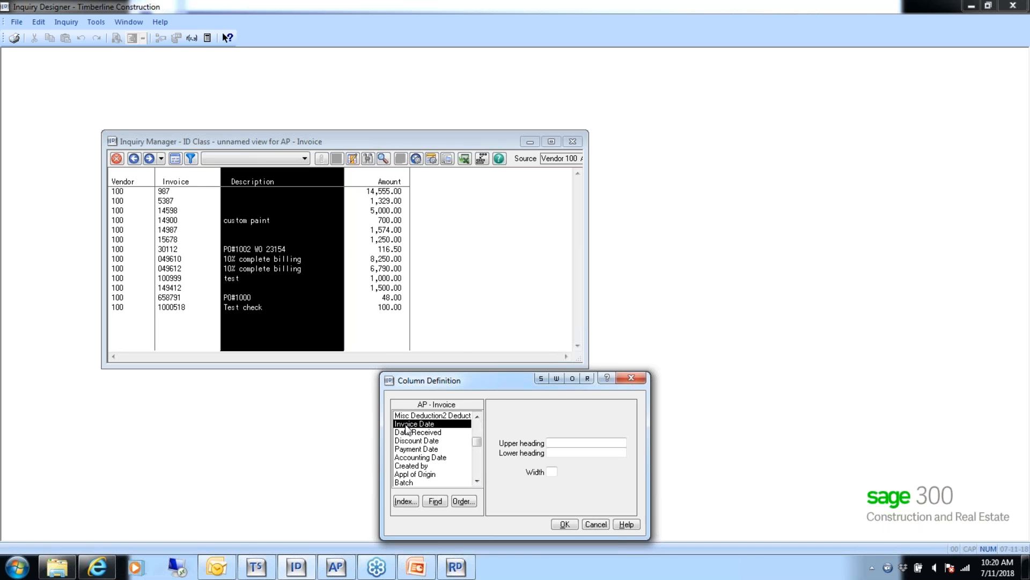
left_click(561, 523)
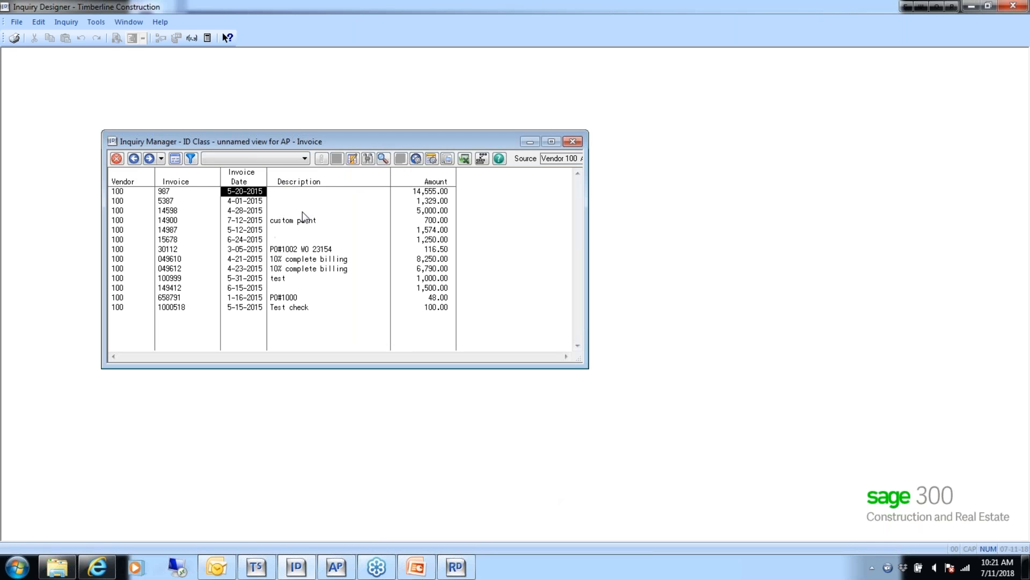
Step: Add an Amount Paid column after the Amount column in the invoice table
double_click(411, 174)
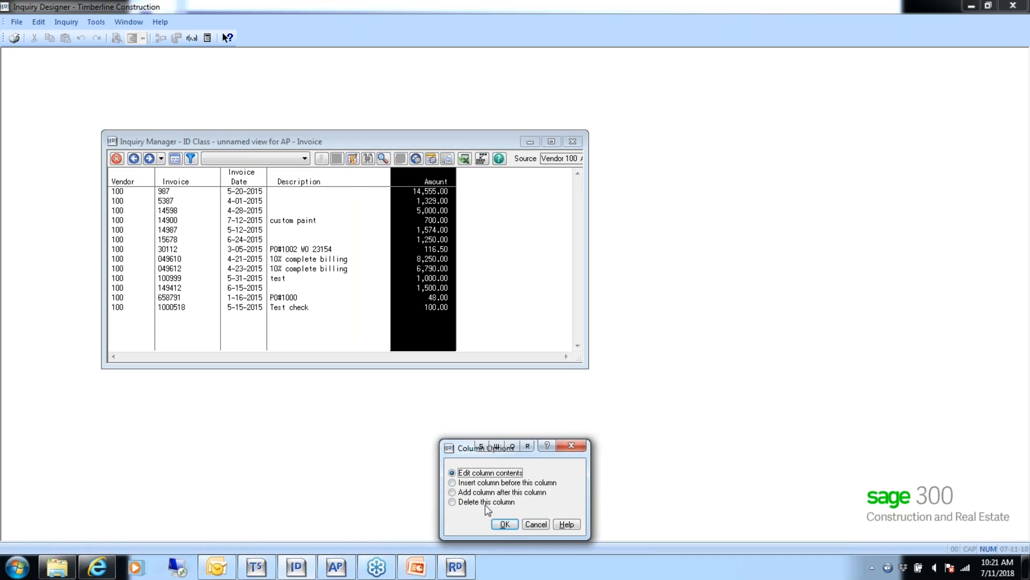
left_click(483, 492)
left_click(493, 523)
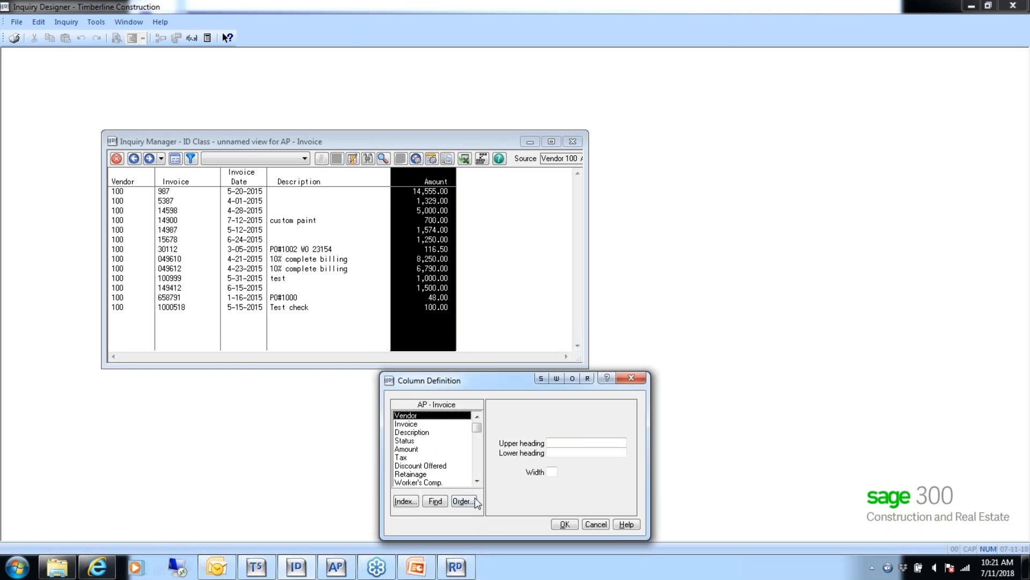
left_click(477, 480)
left_click(477, 481)
left_click(477, 481)
double_click(413, 465)
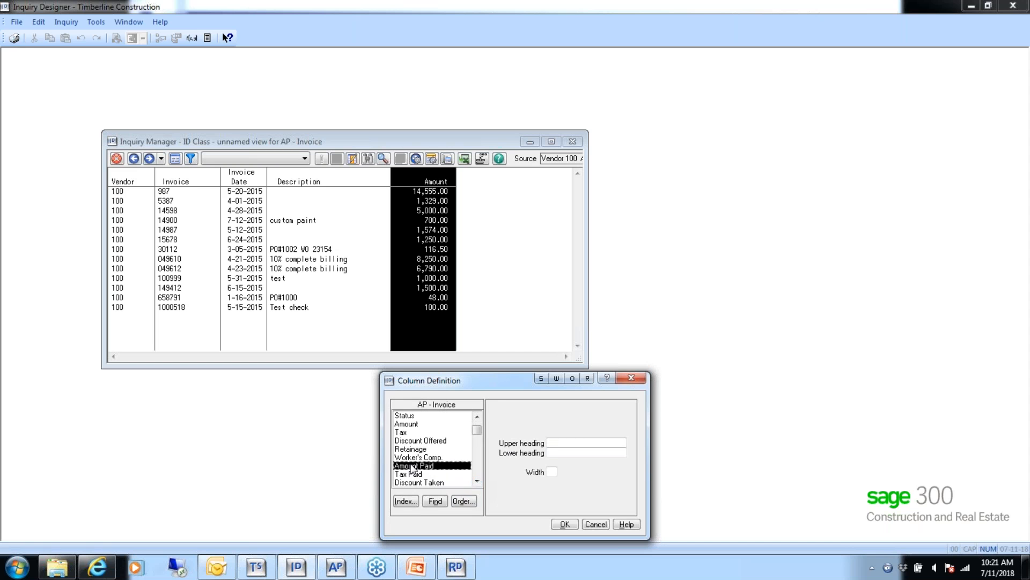
left_click(563, 524)
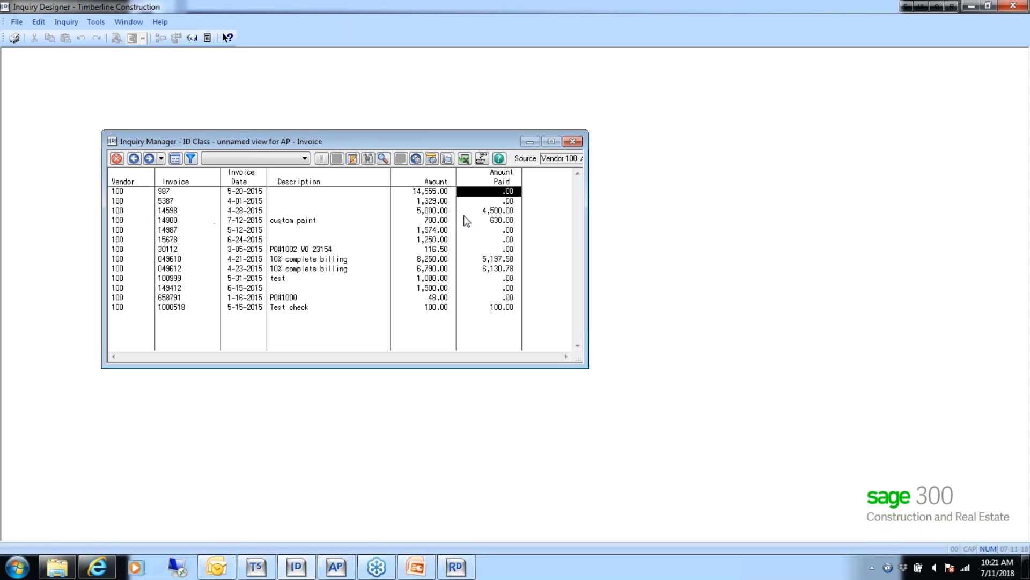
Step: Start a column-specific jump definition for the Amount Paid column and allow AP - Check as a jump
left_click(499, 212)
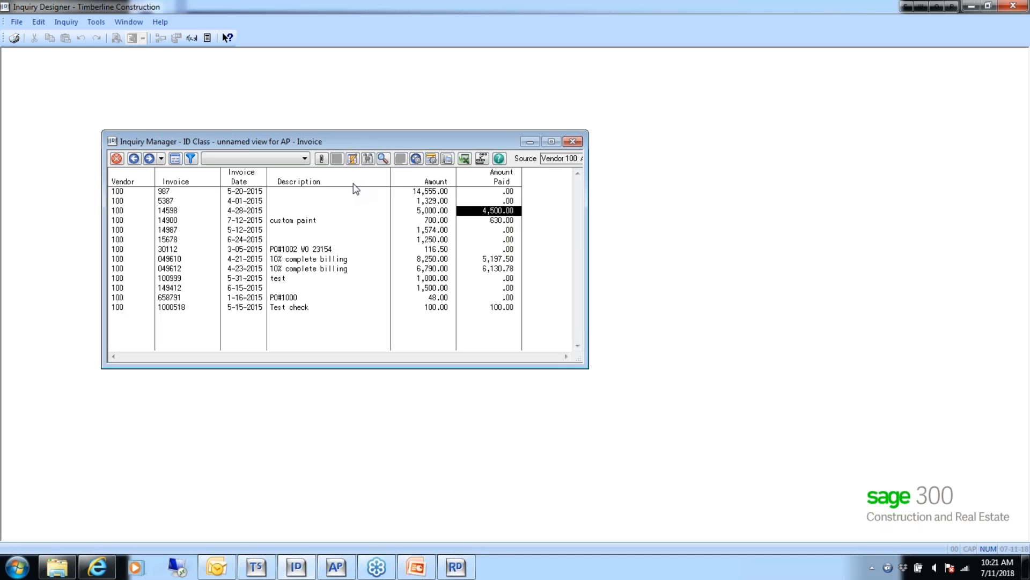
left_click(416, 159)
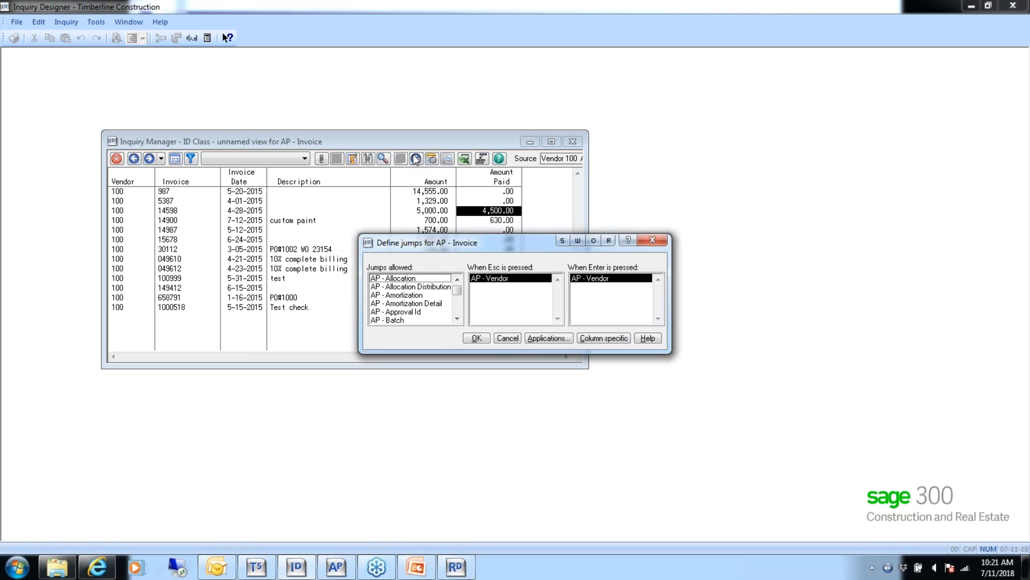
left_click(603, 338)
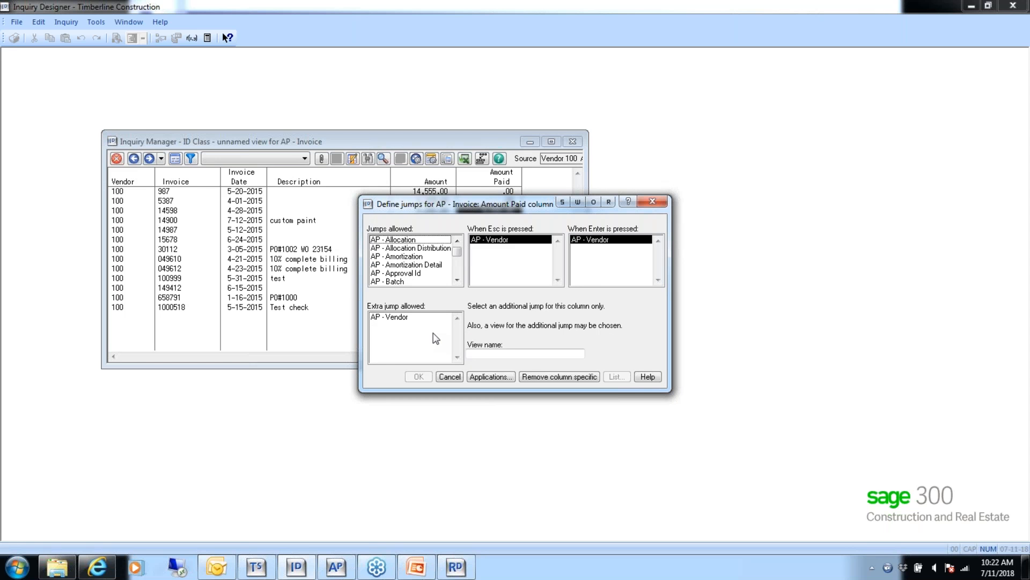
left_click(456, 280)
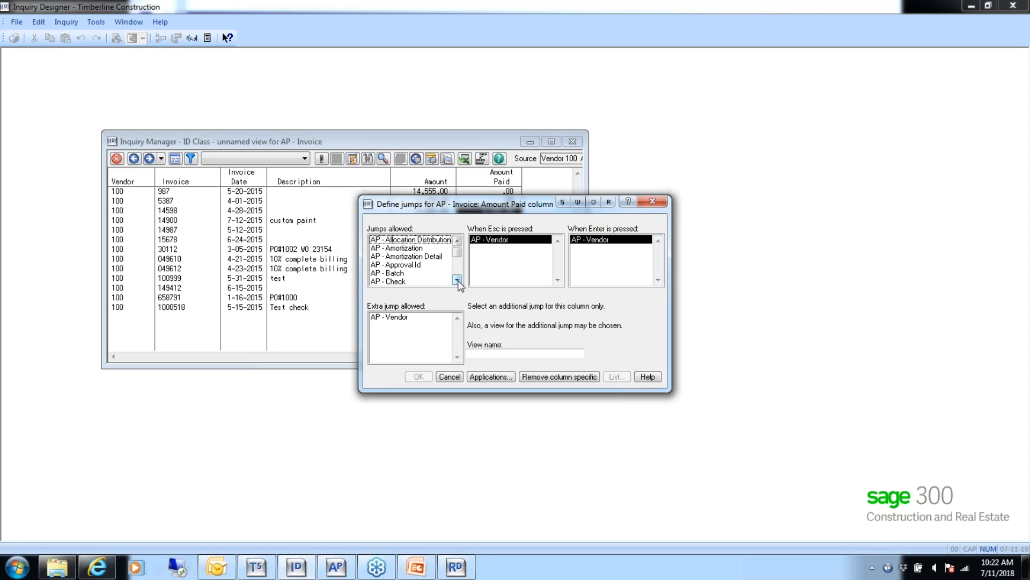
left_click(456, 281)
left_click(456, 280)
left_click(390, 265)
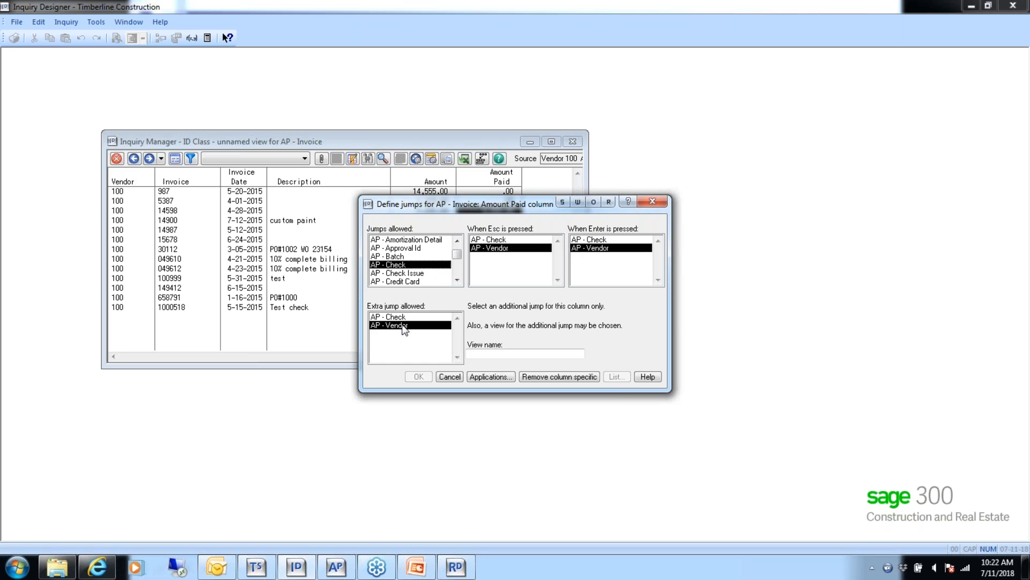
Step: Make AP - Check the column's extra jump with view name "ID Class Check view", ordered by bank account, check
left_click(473, 354)
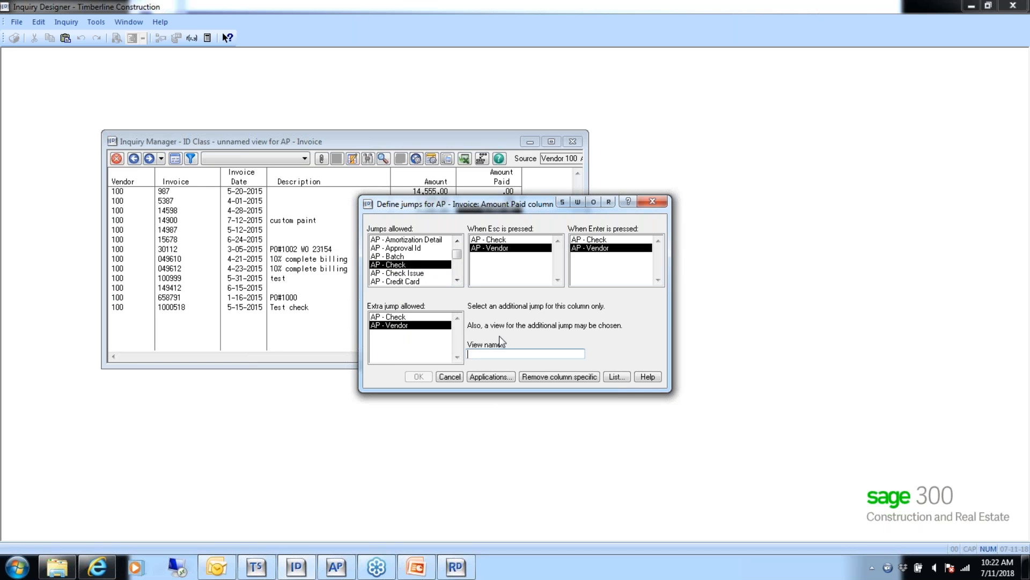
type("ID")
type("Class Check view")
left_click(389, 317)
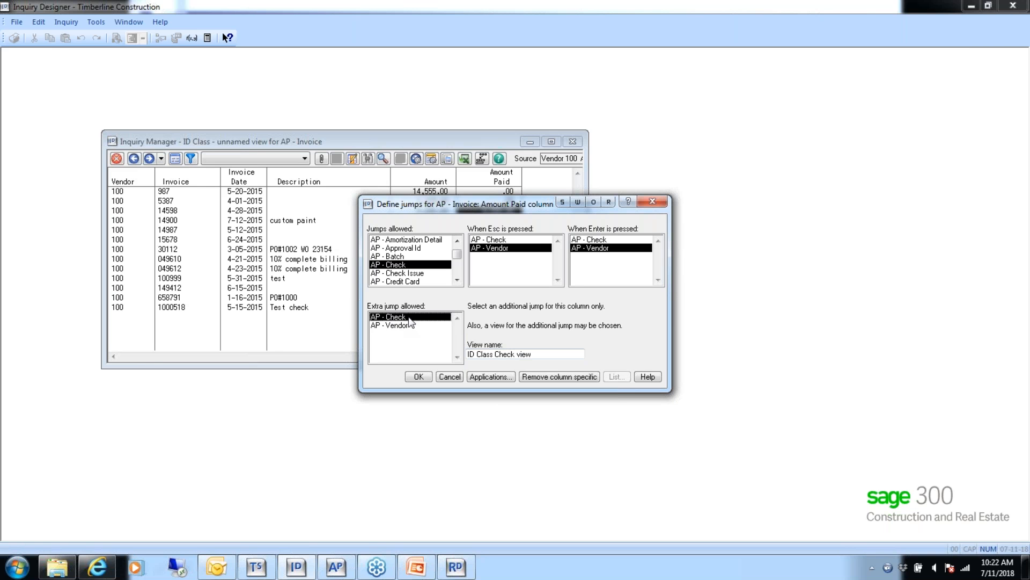
left_click(419, 377)
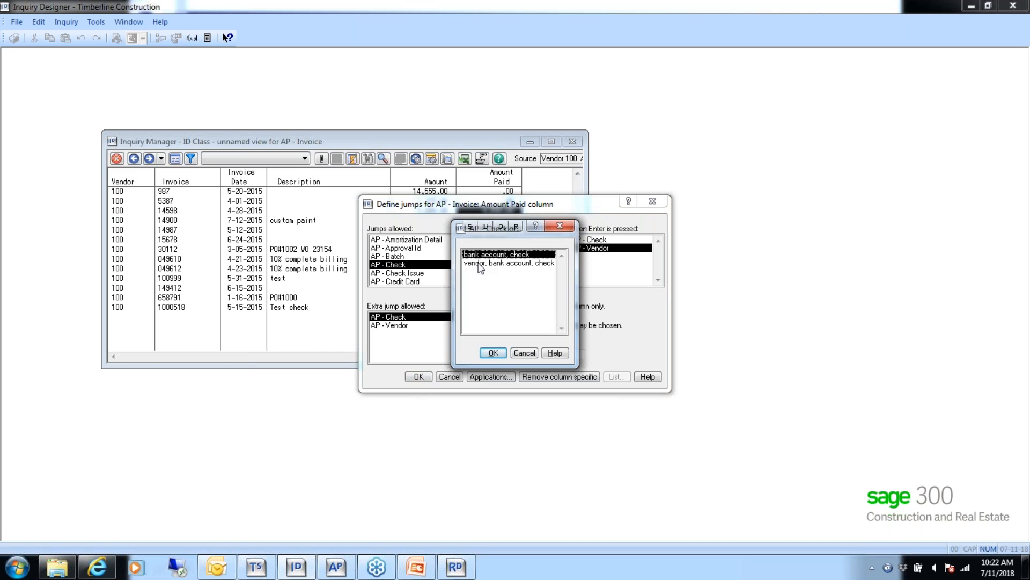
left_click(493, 352)
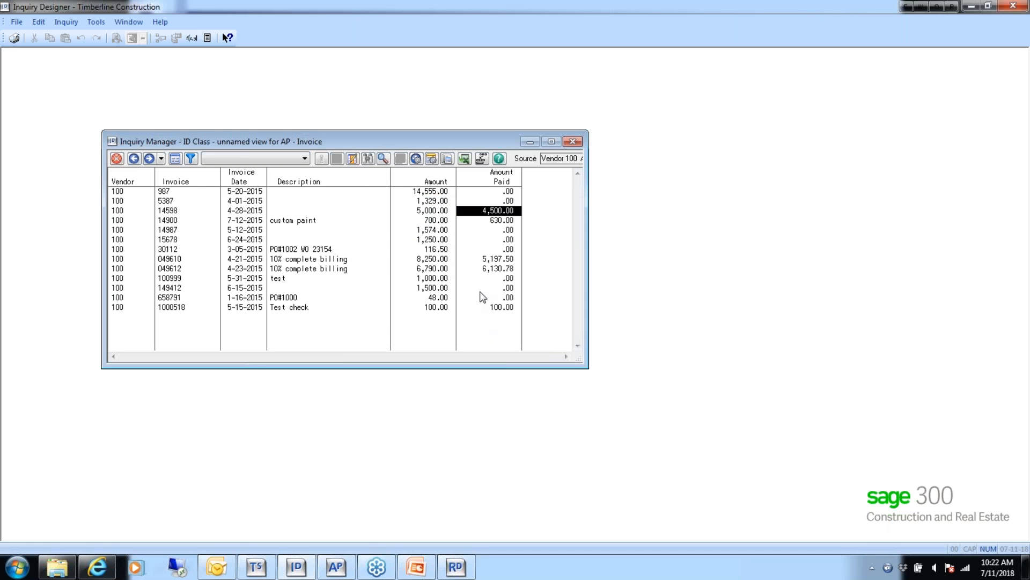
Step: Jump from the 4,500.00 amount paid, saving the invoice view as "ID Invoice vies" and making it the default view
double_click(492, 213)
left_click(460, 311)
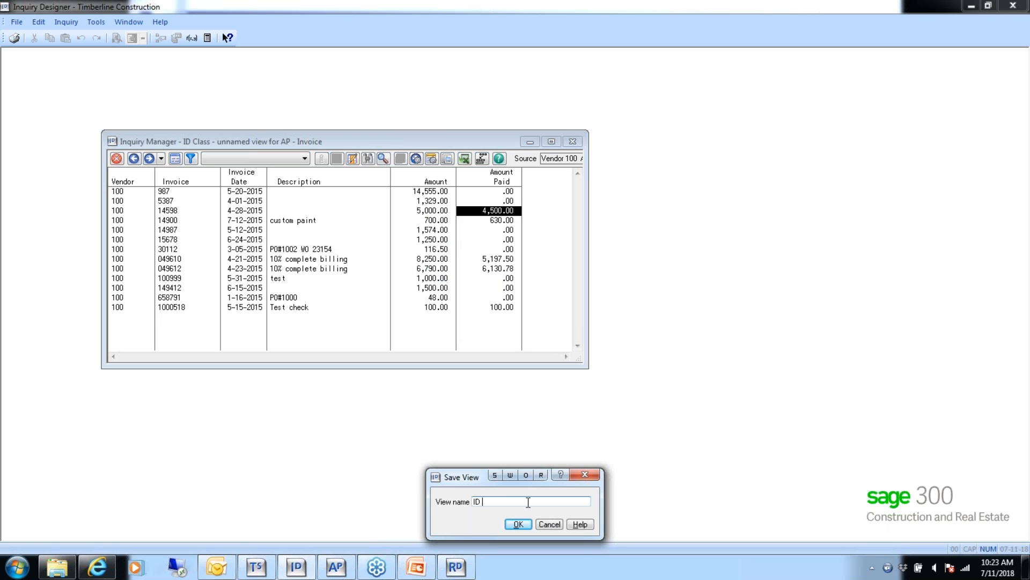
type("ID Invoice vies")
left_click(518, 525)
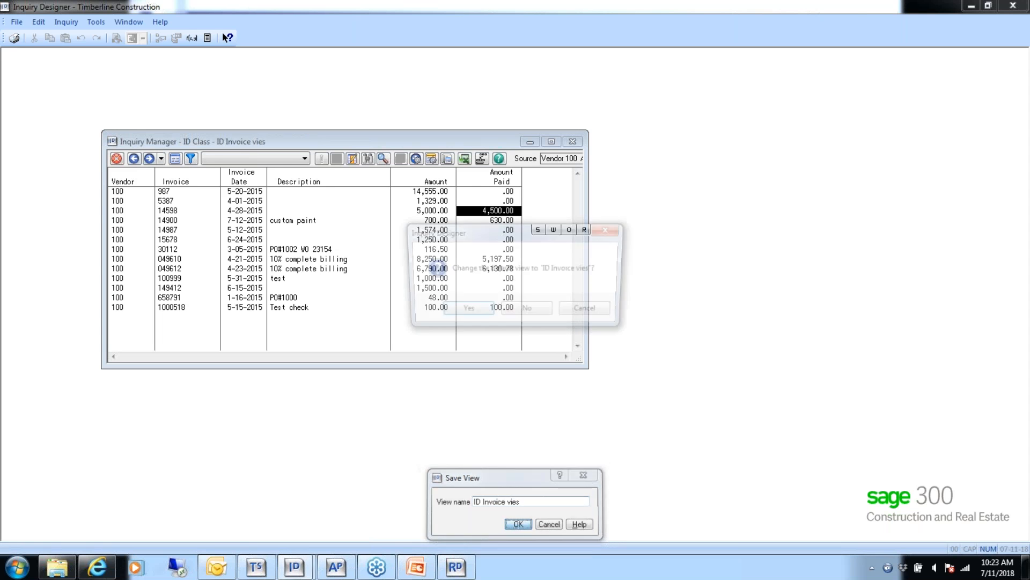
left_click(475, 309)
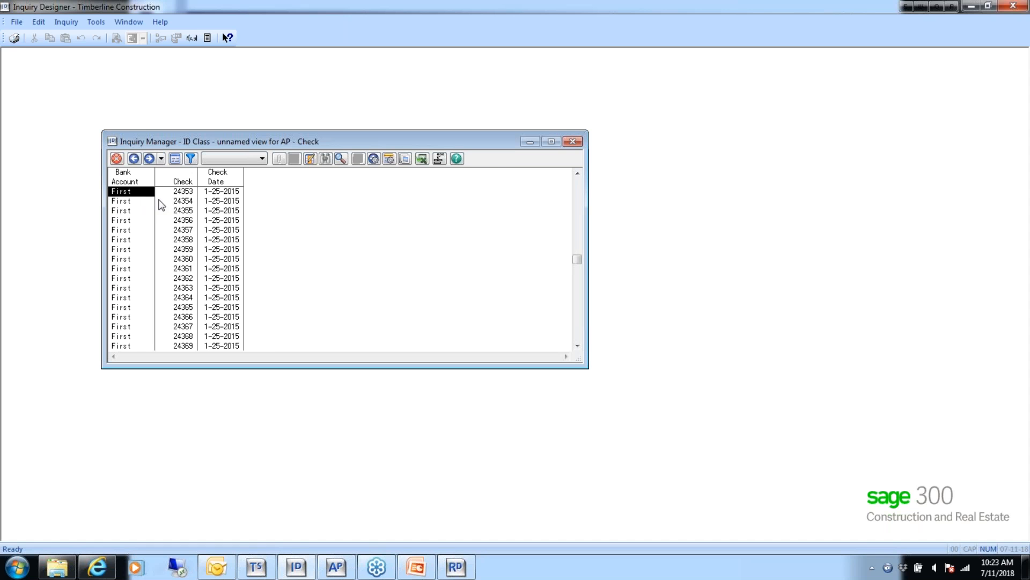
Step: Go back from the checks to the vendor list and reopen the invoices of vendor 100
left_click(133, 159)
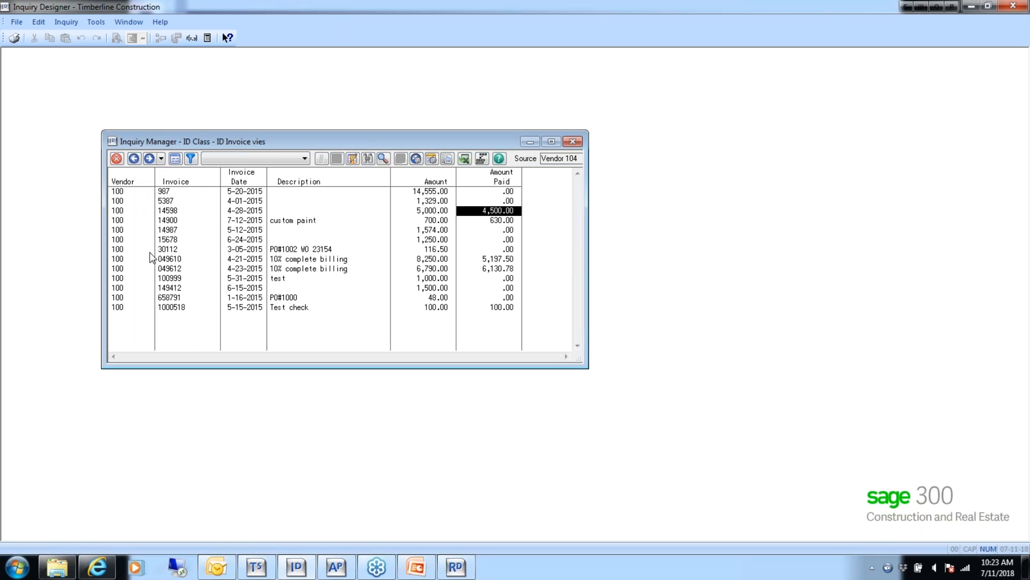
left_click(134, 159)
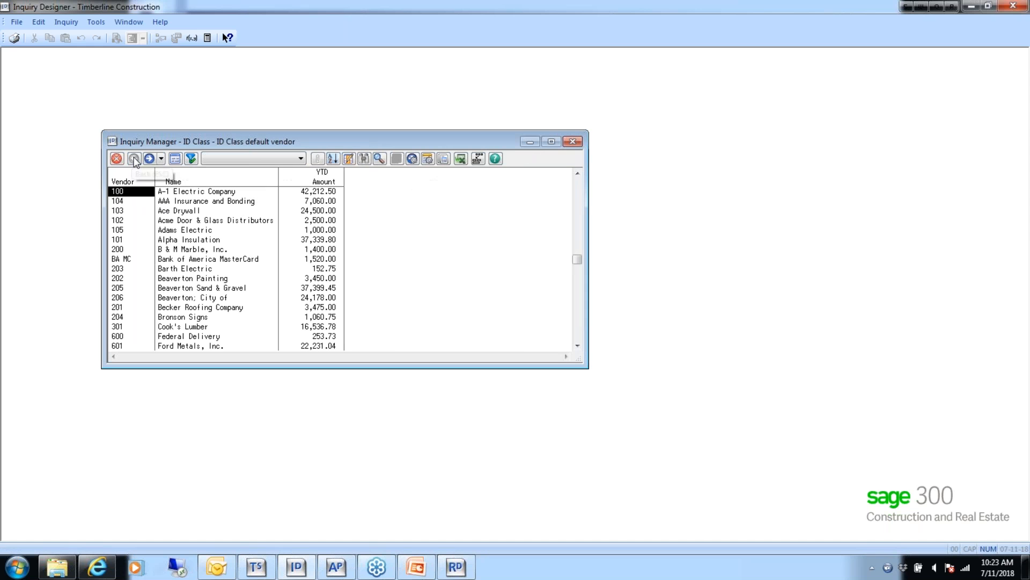
double_click(120, 192)
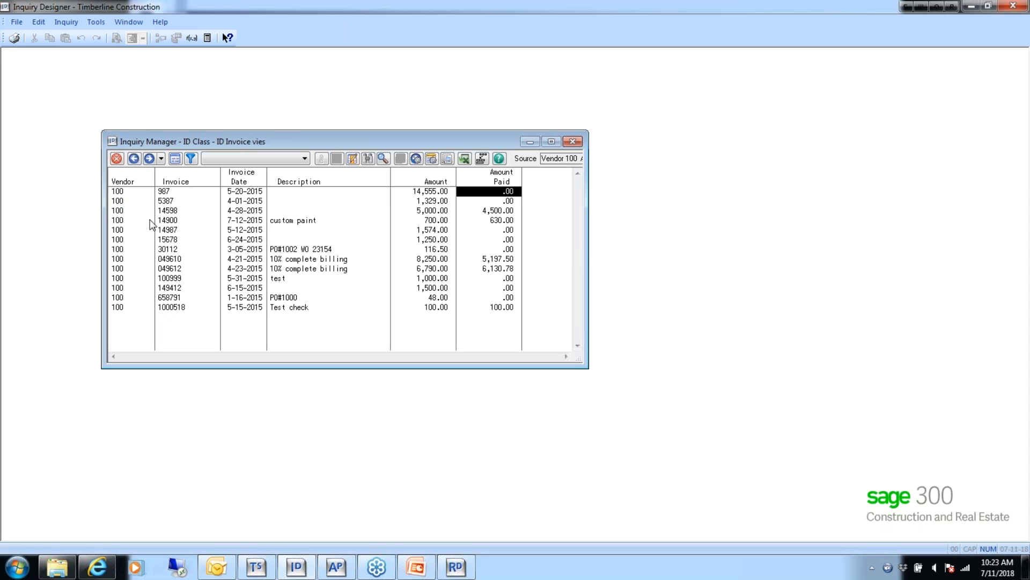
left_click(492, 211)
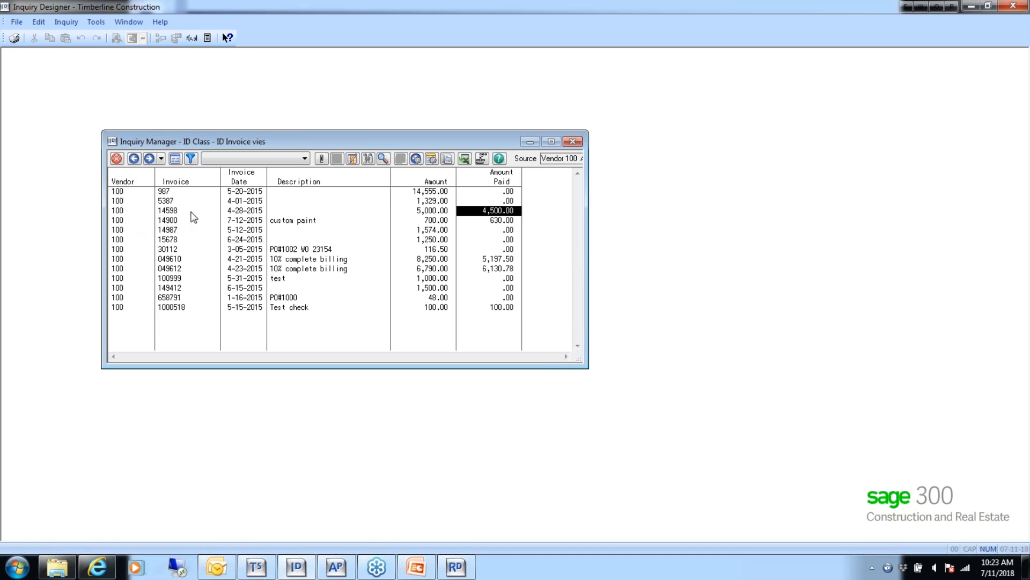
left_click(416, 158)
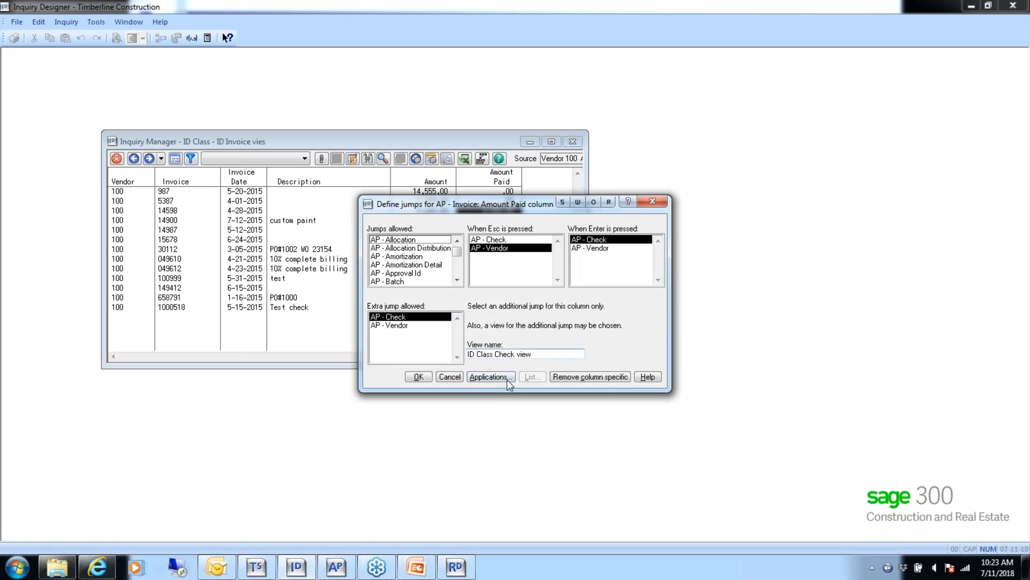
left_click(589, 376)
left_click(507, 337)
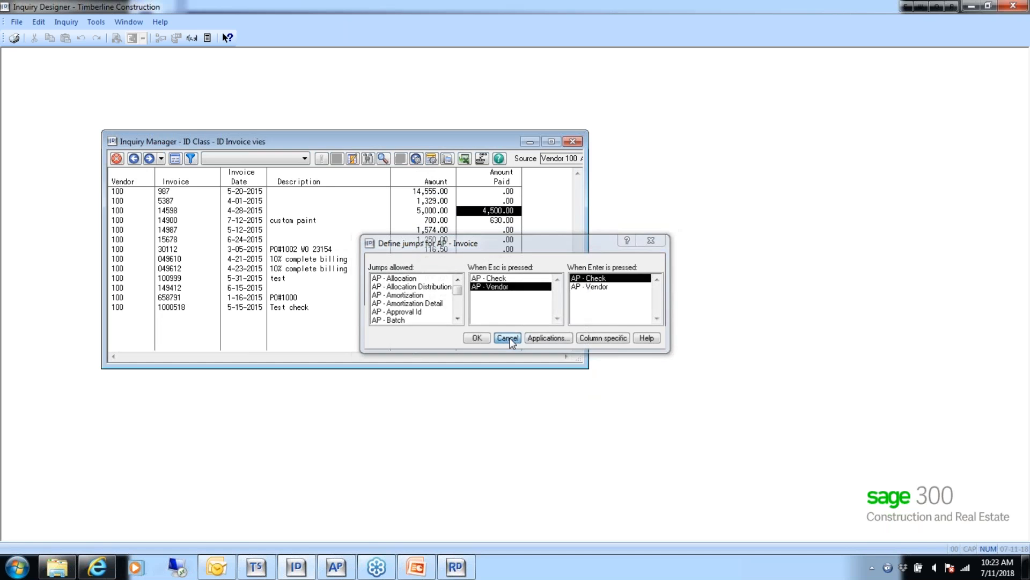
Step: Redefine the invoice table's jumps so Esc goes to AP - Check and Enter goes to AP - Vendor
left_click(120, 213)
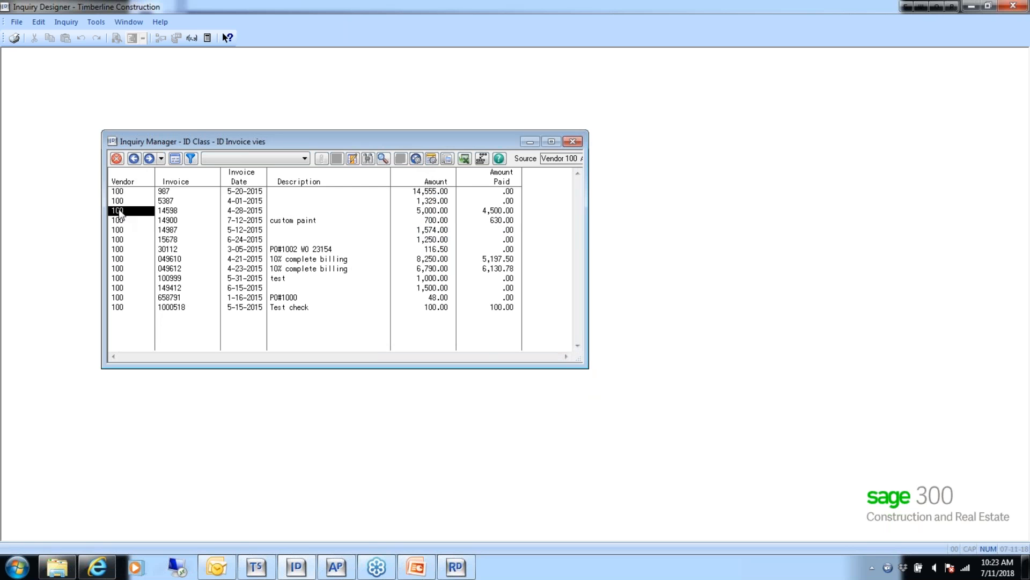
left_click(417, 159)
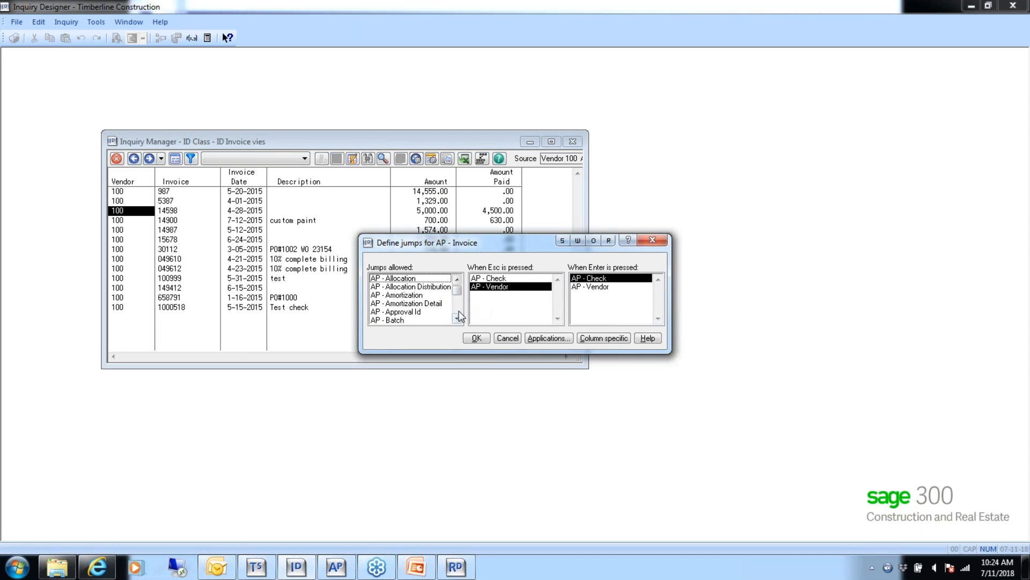
left_click(497, 279)
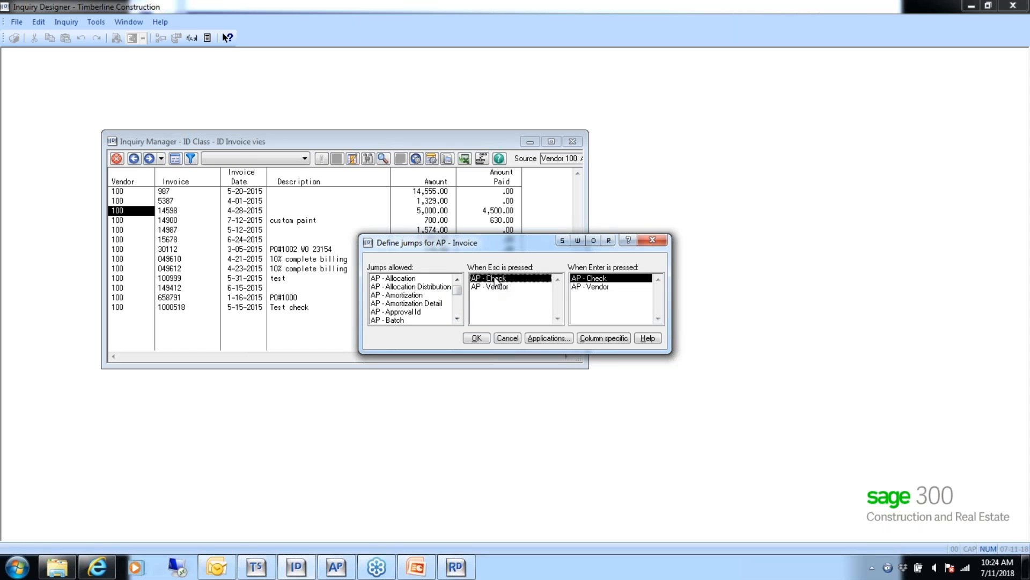
left_click(590, 287)
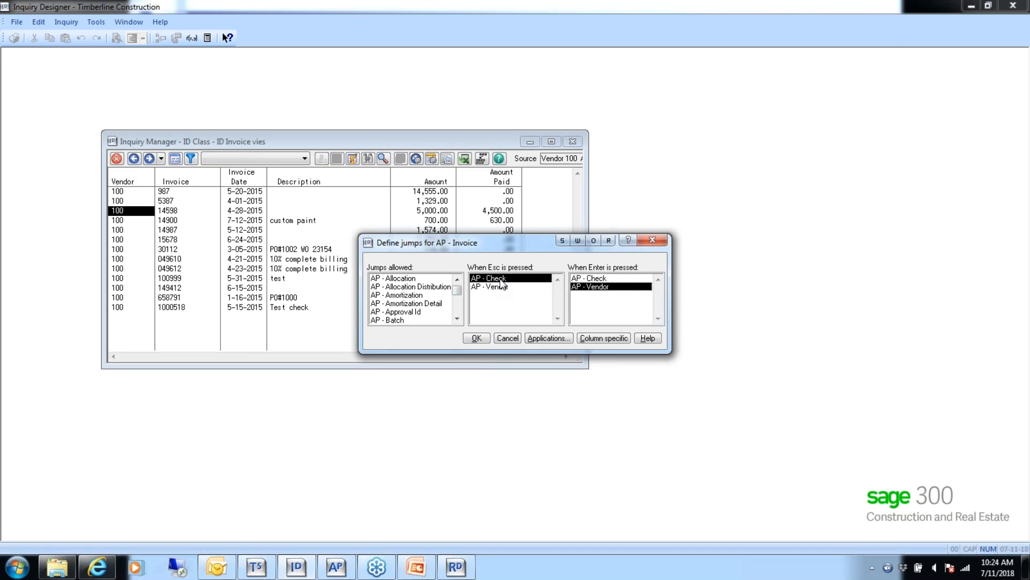
left_click(476, 338)
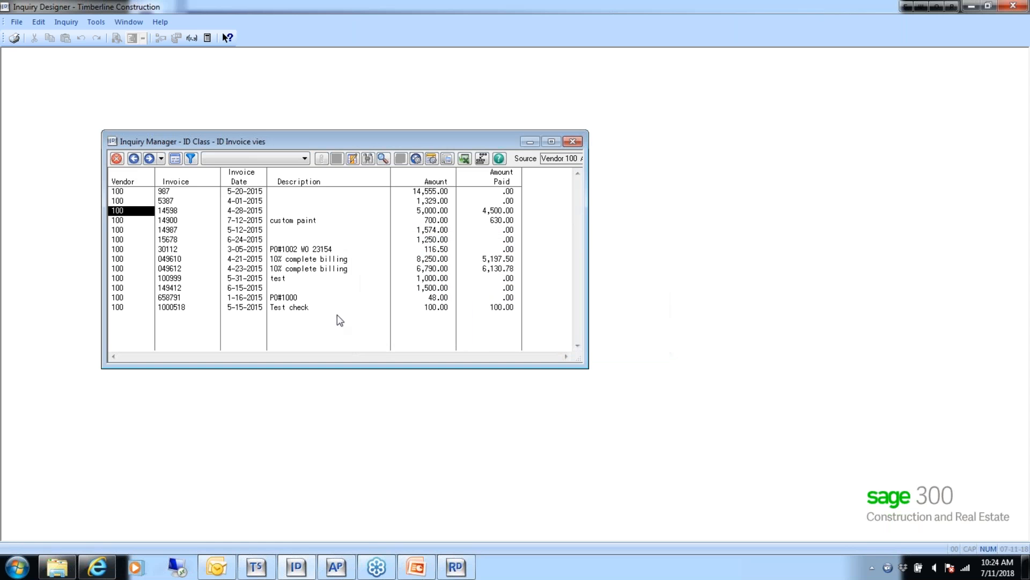
Step: Test the defined jumps by moving between the vendor, invoice and check tables, ending on the invoice table
double_click(120, 213)
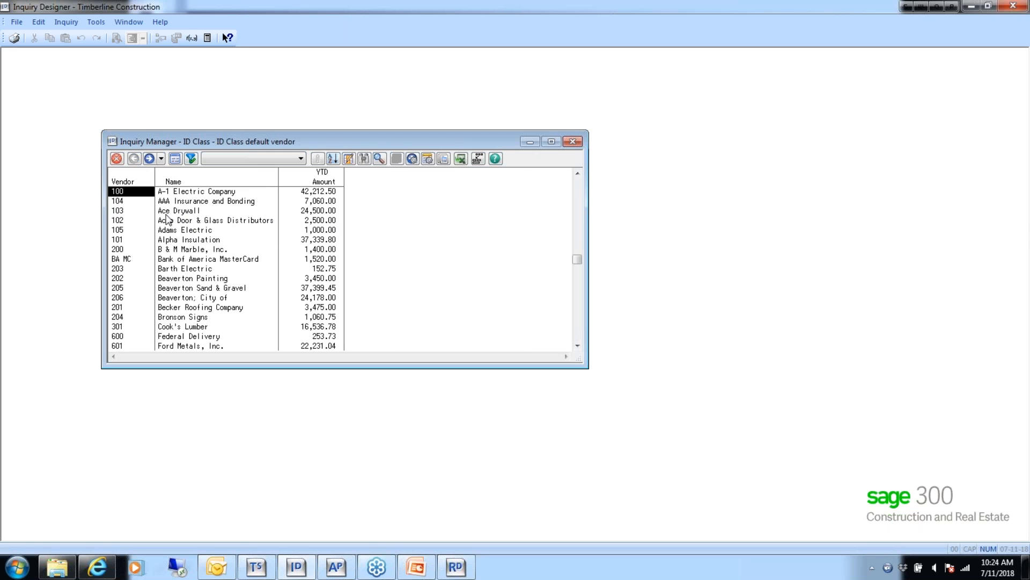
double_click(123, 194)
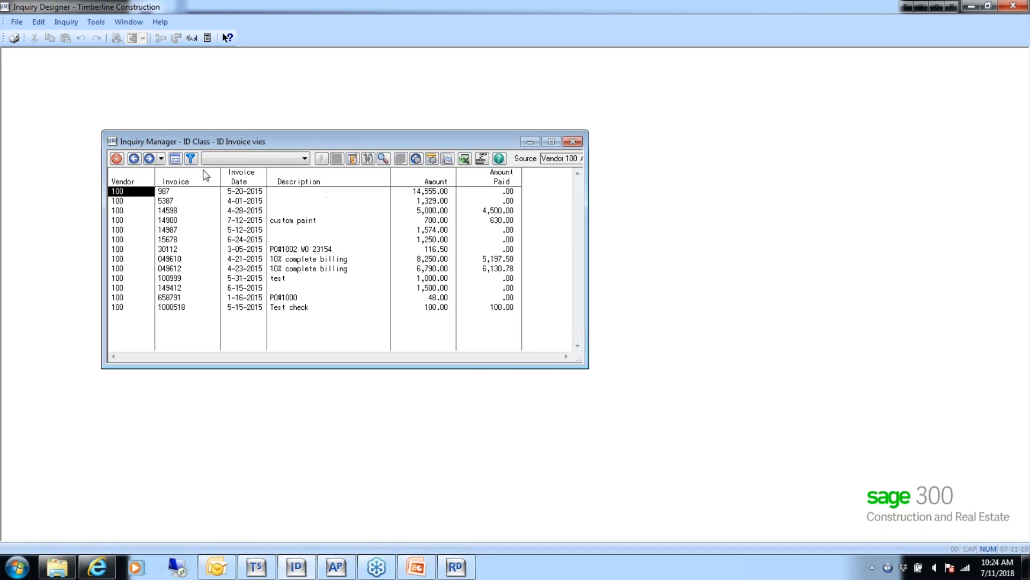
left_click(134, 159)
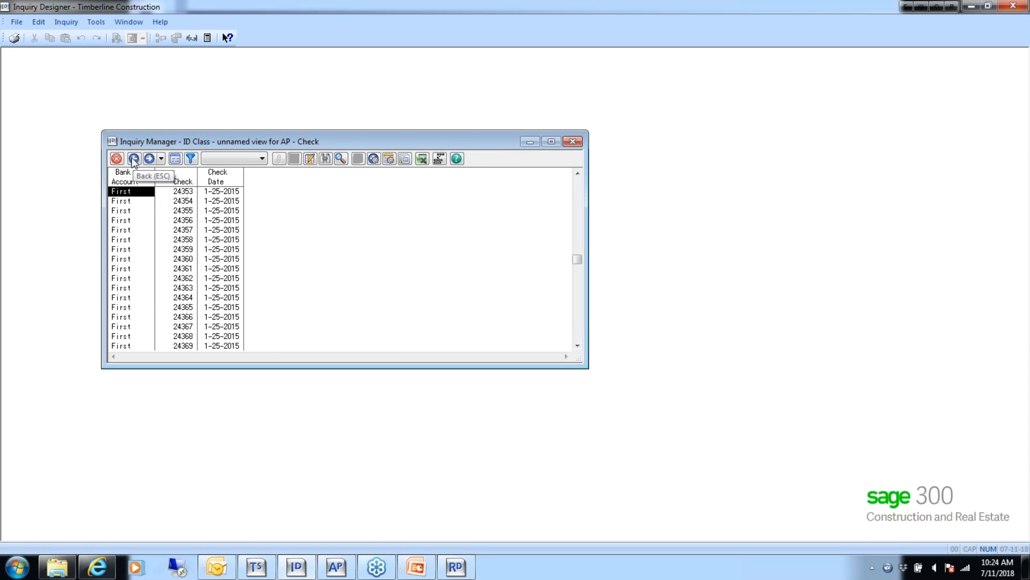
left_click(133, 159)
left_click(134, 159)
left_click(133, 159)
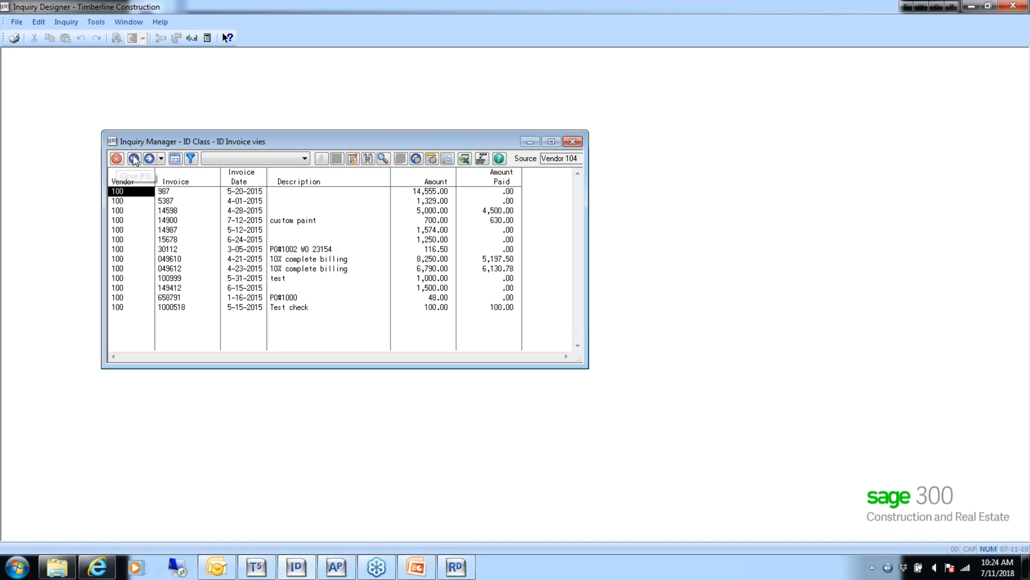
left_click(134, 159)
left_click(370, 159)
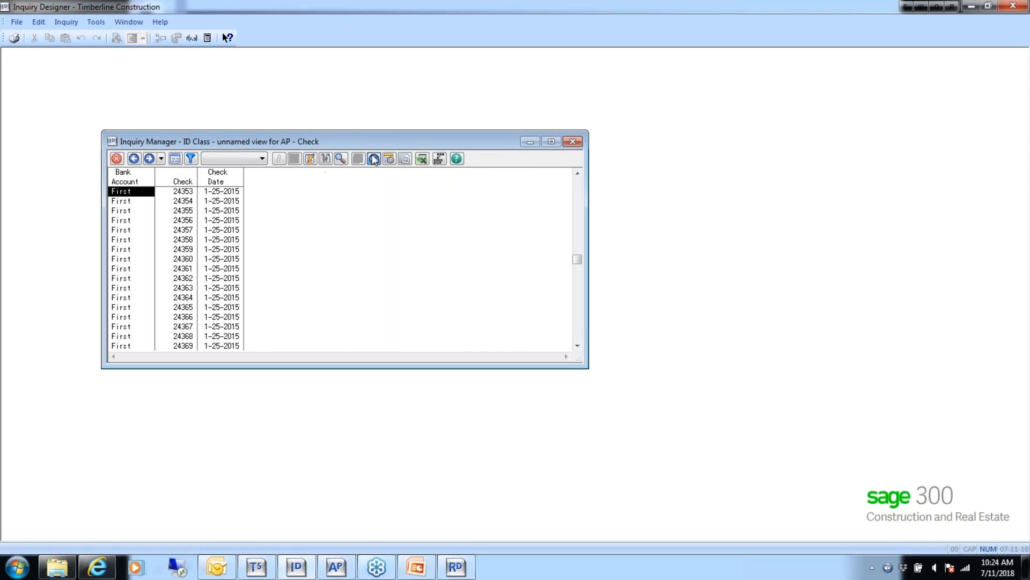
left_click(504, 337)
left_click(134, 158)
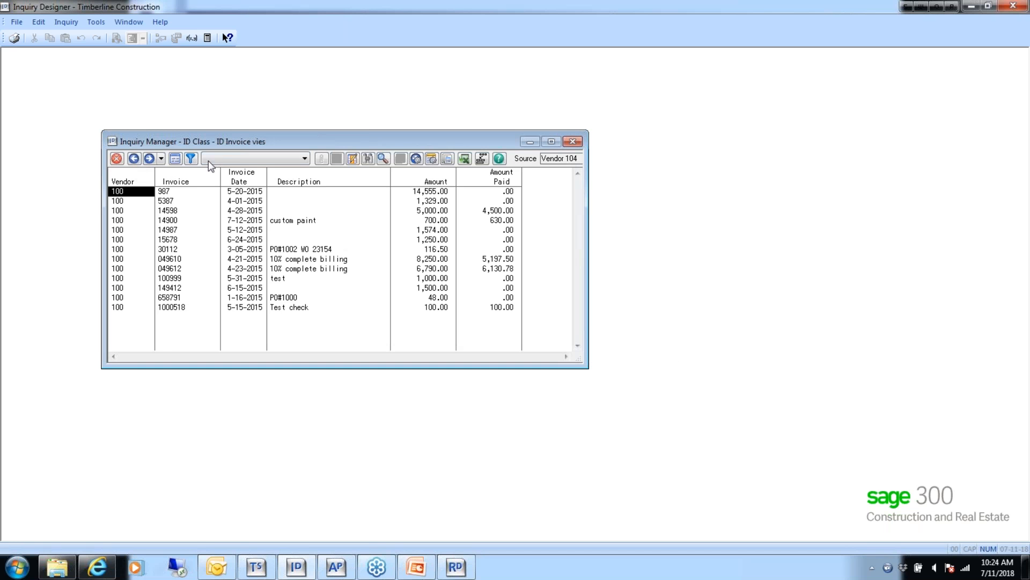
Step: Set the invoice table's Esc jump to AP - Vendor, with AP - Check ordered by vendor, bank account, check
left_click(416, 159)
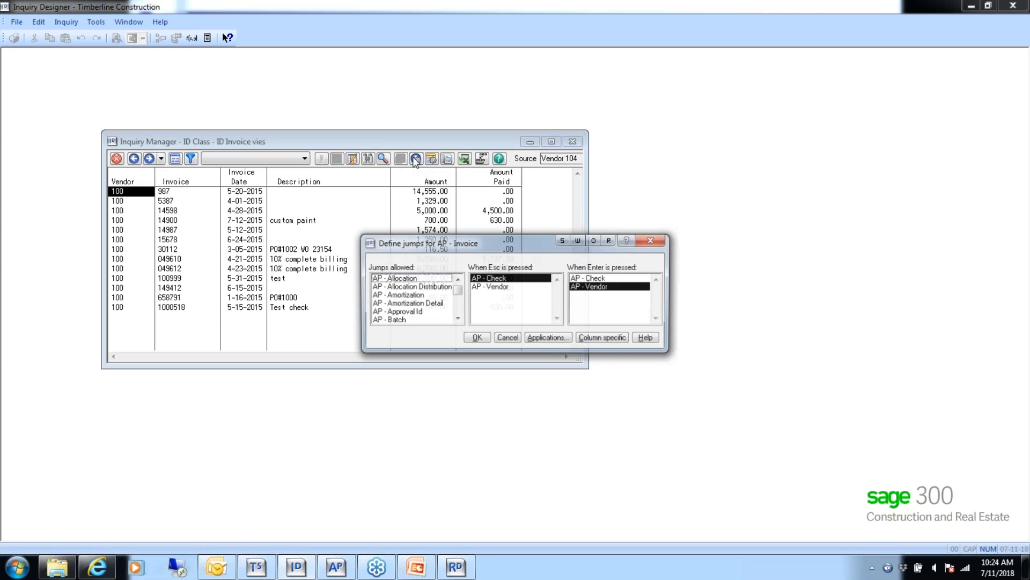
left_click(495, 288)
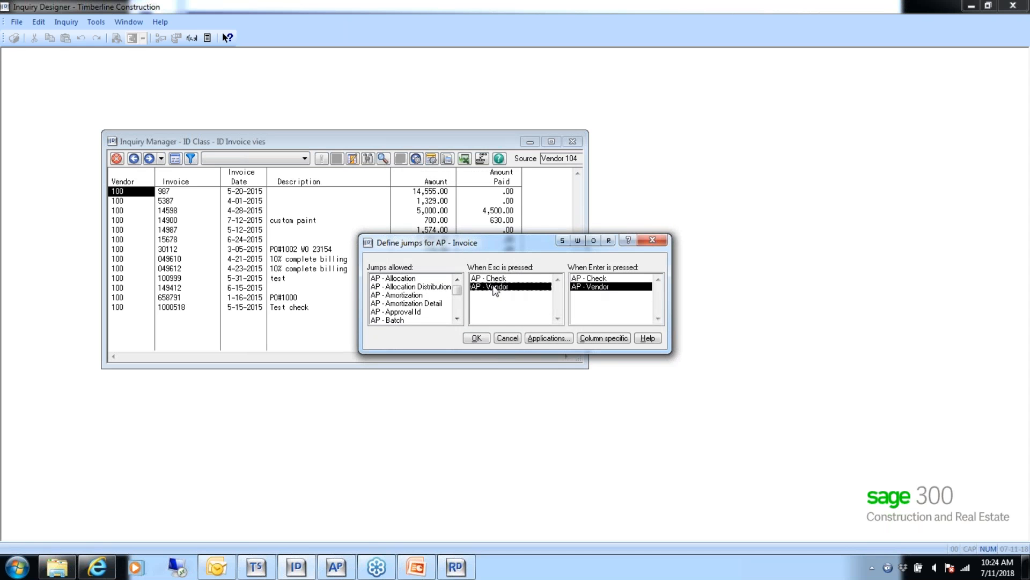
left_click(476, 339)
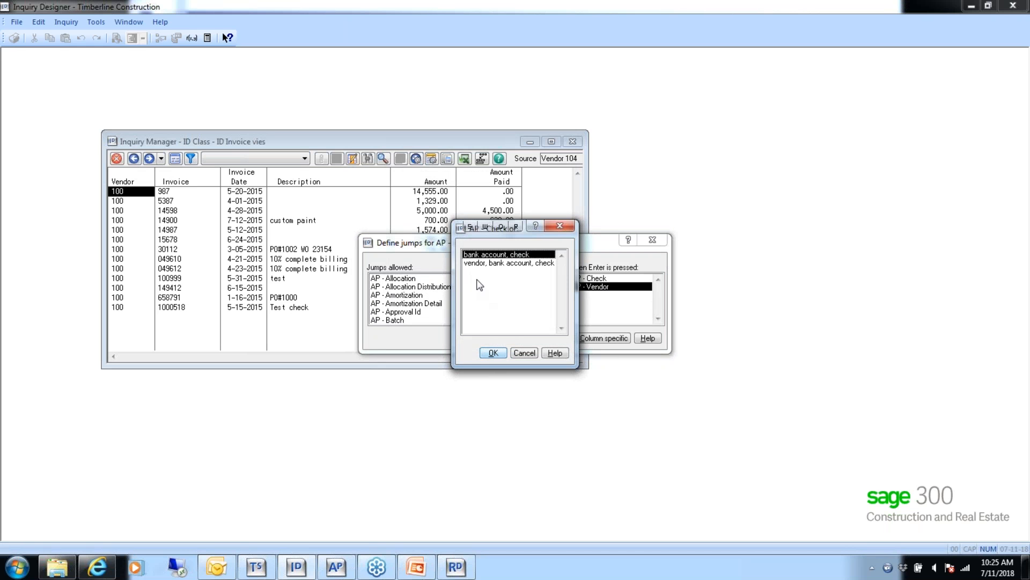
left_click(477, 264)
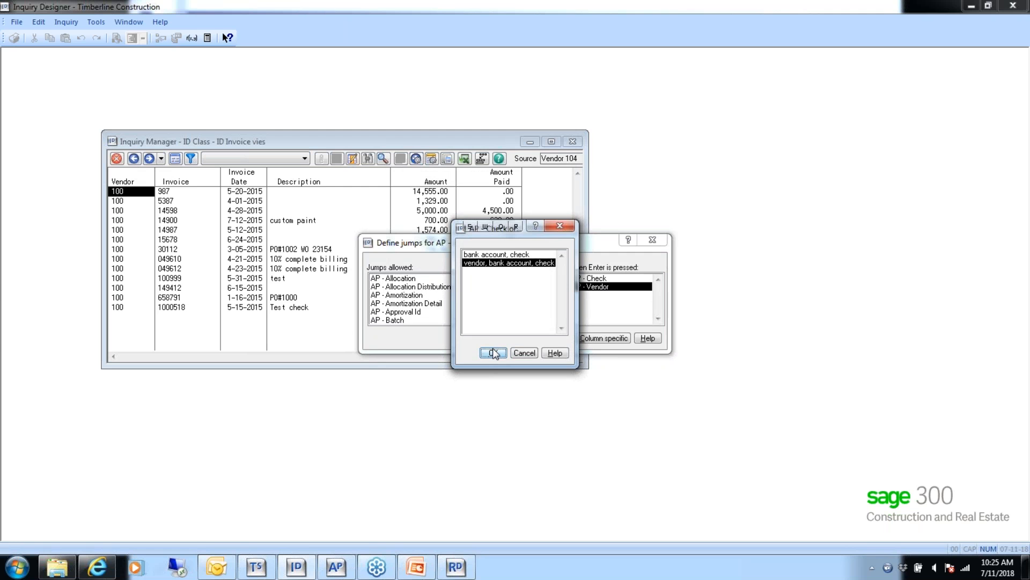
left_click(494, 353)
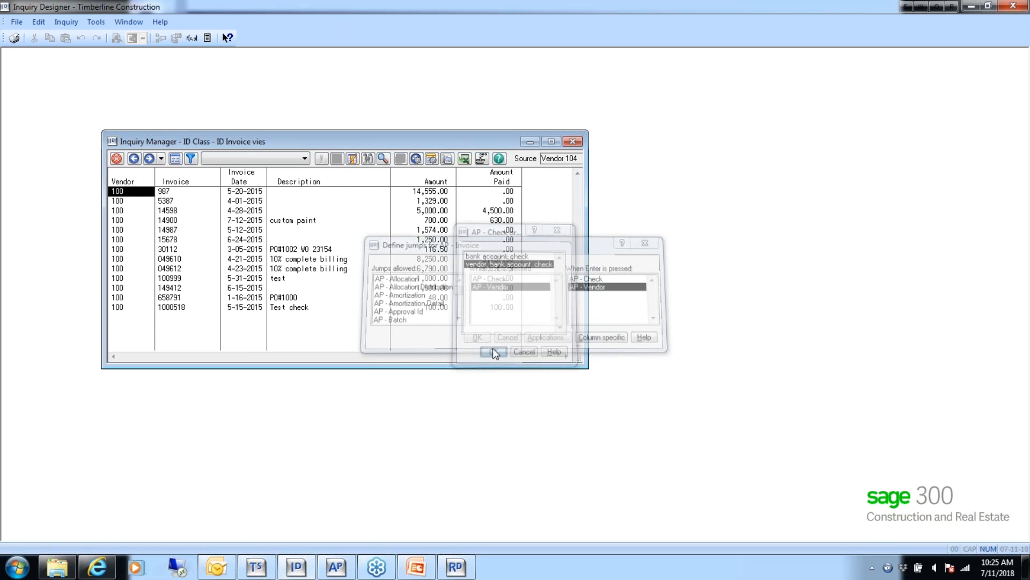
Step: Return to the vendor list, reopen vendor 100's invoices and select the row of invoice 14598
left_click(133, 159)
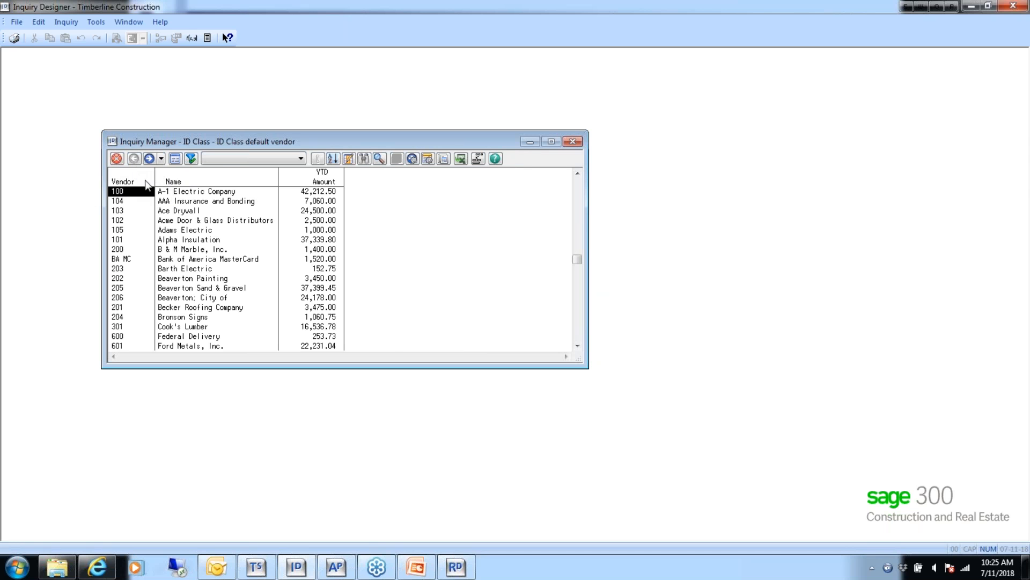
double_click(131, 193)
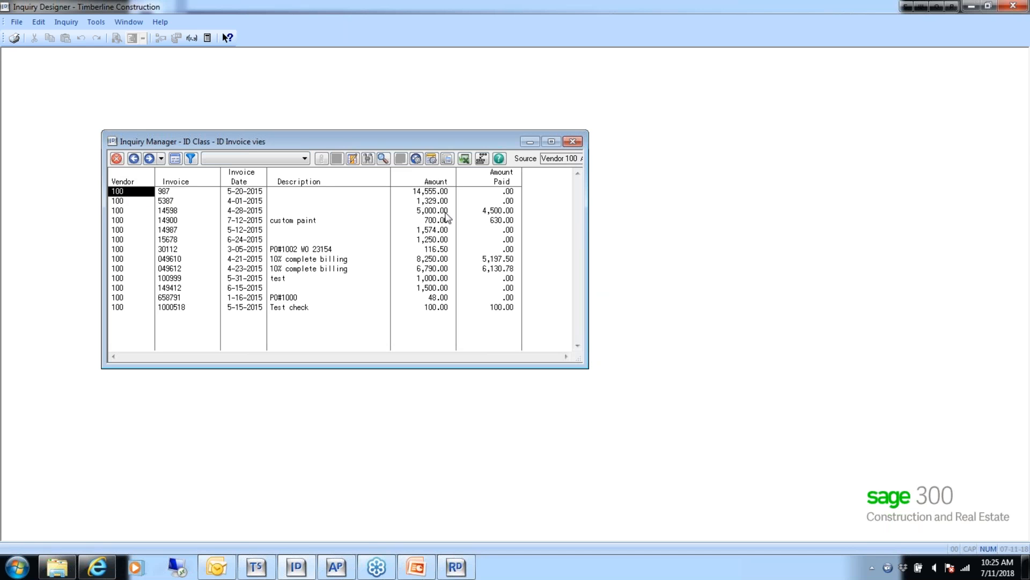
left_click(133, 210)
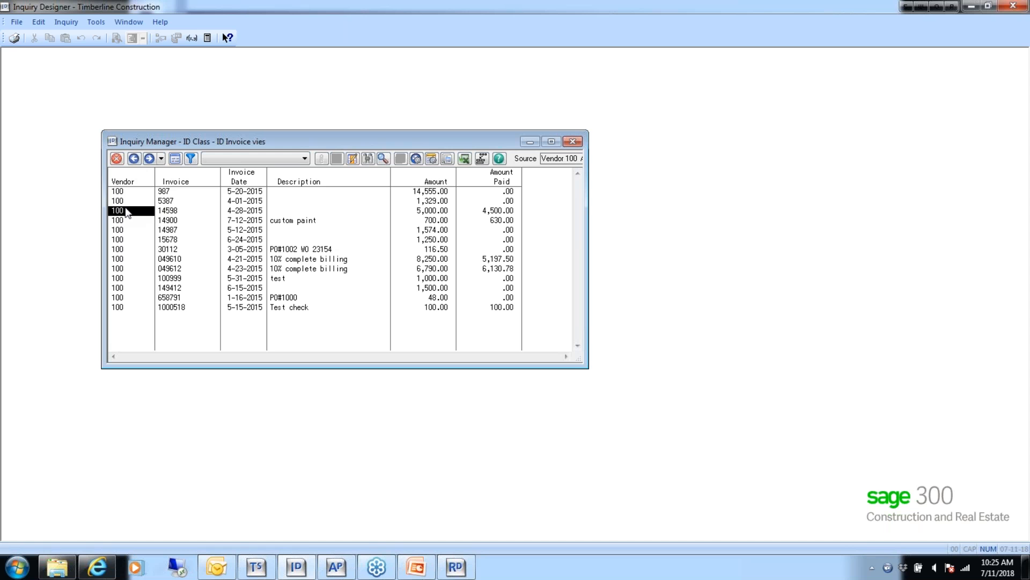
Step: Add AP - Distribution to the jumps allowed from the invoice table
left_click(416, 159)
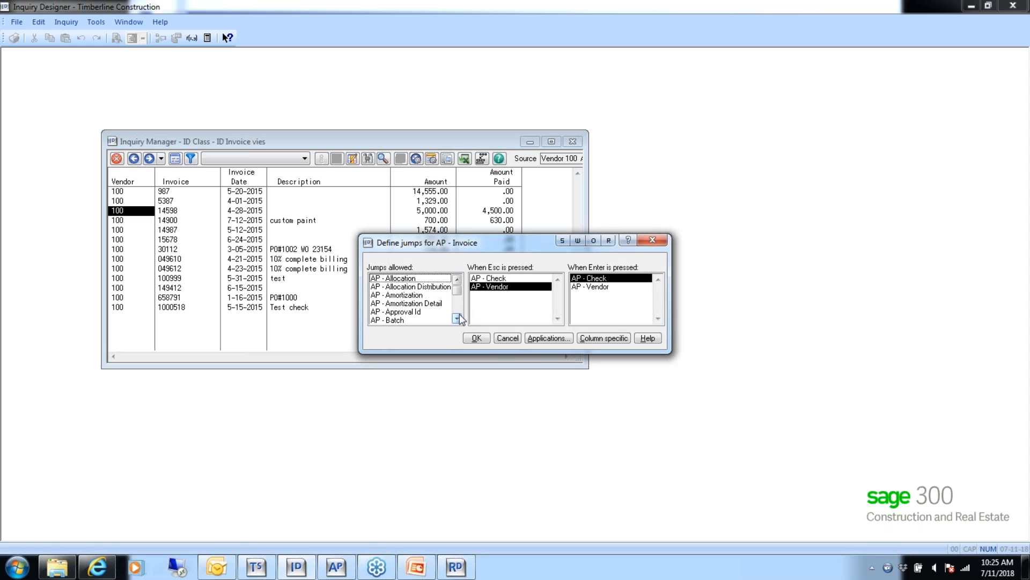
left_click(458, 319)
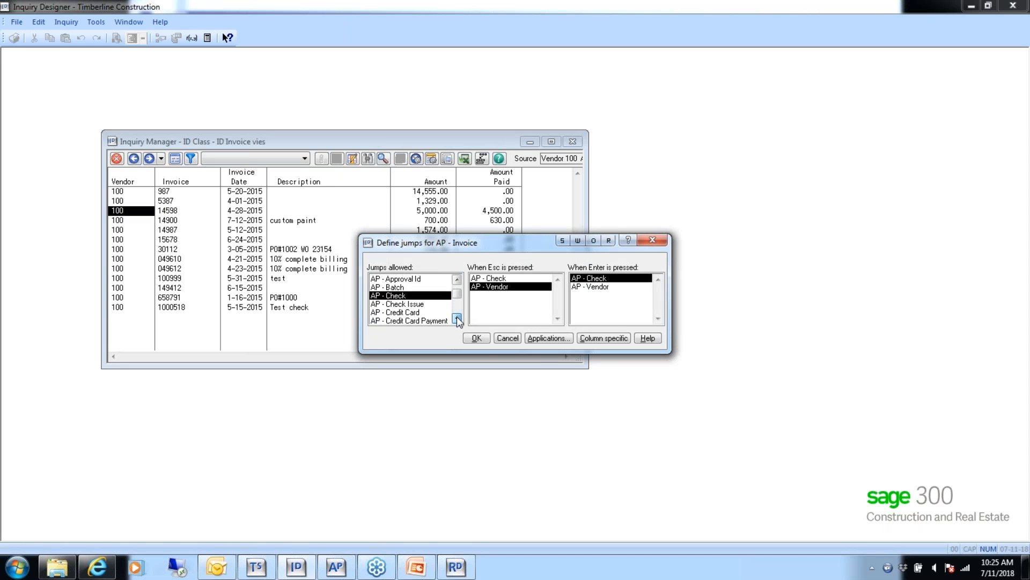
left_click(458, 320)
left_click(458, 320)
left_click(396, 303)
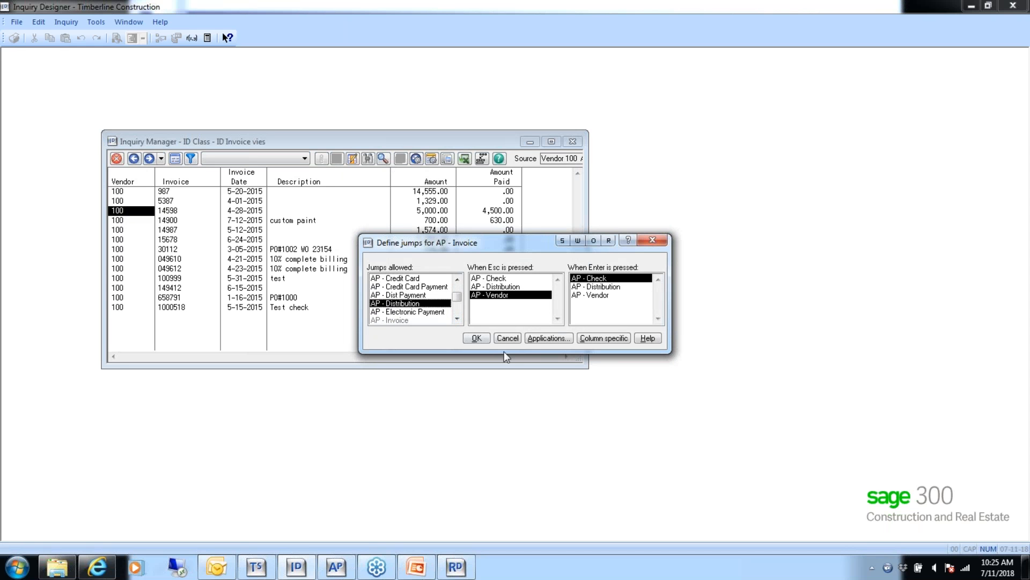
left_click(474, 338)
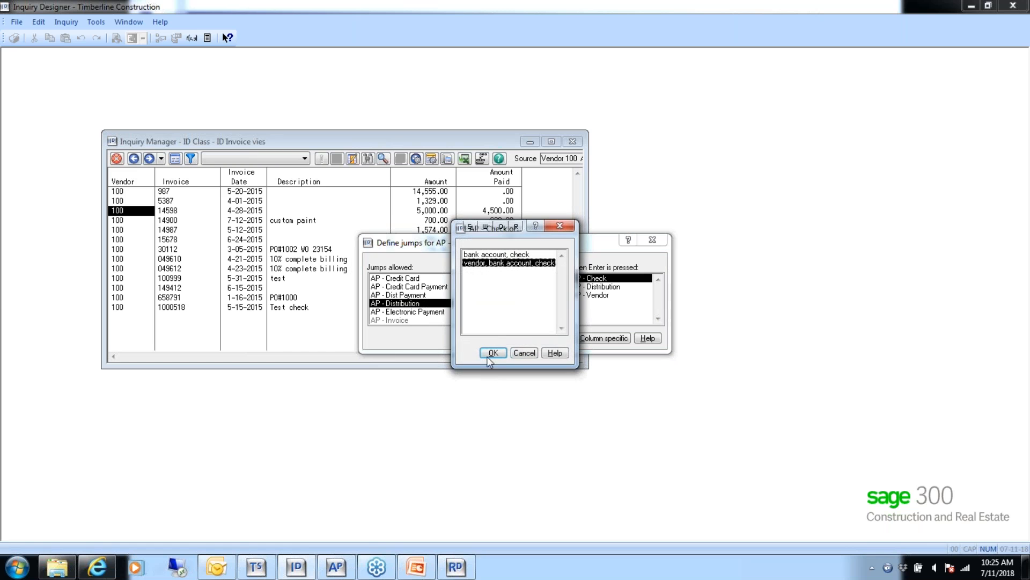
left_click(516, 354)
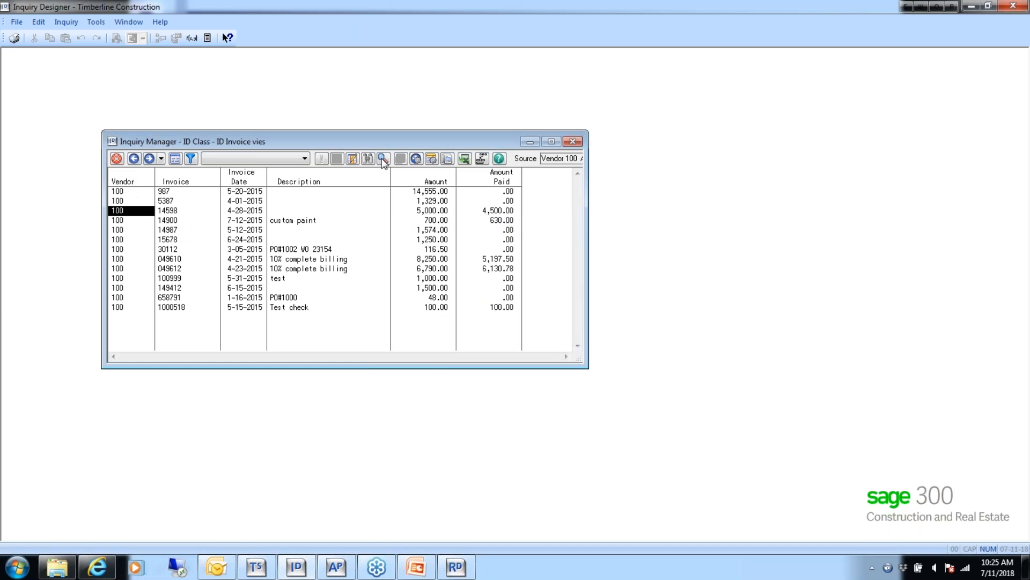
Step: Set the invoice table's Enter jump to AP - Distribution, with AP - Check ordered by bank account, check
left_click(416, 158)
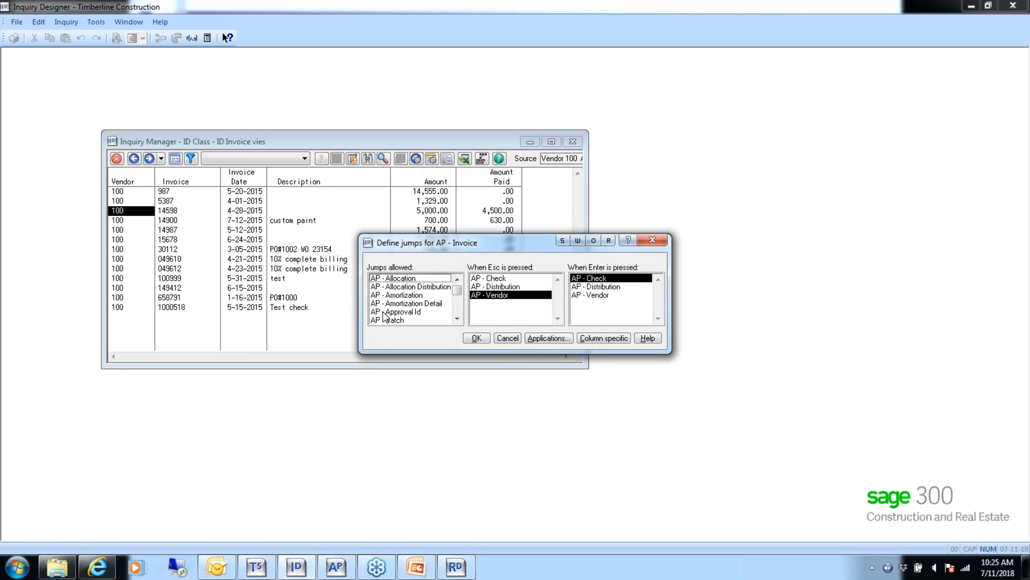
left_click(456, 319)
left_click(456, 319)
left_click(456, 318)
left_click(456, 318)
left_click(456, 319)
left_click(456, 319)
left_click(456, 319)
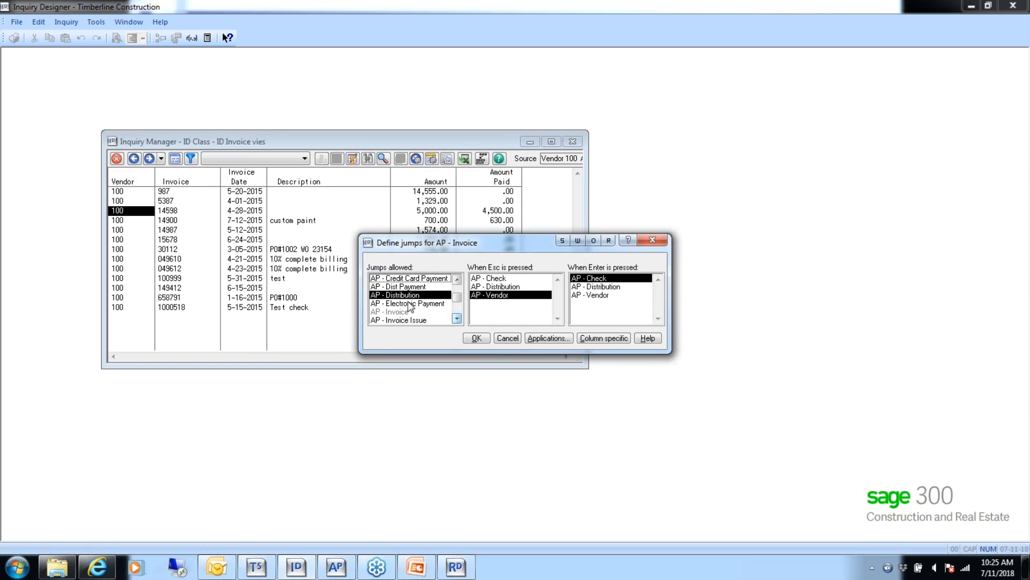
left_click(589, 289)
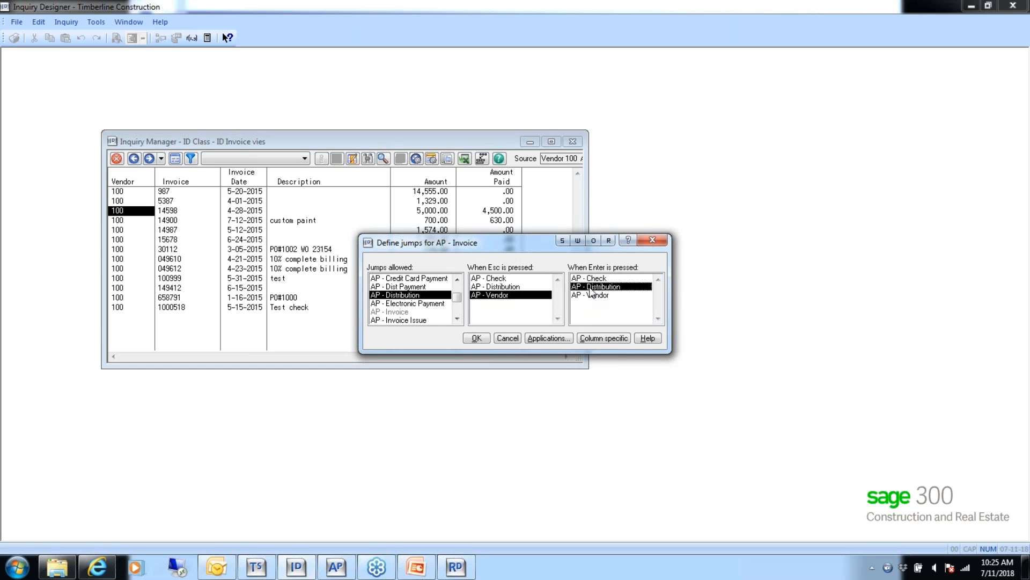
left_click(479, 338)
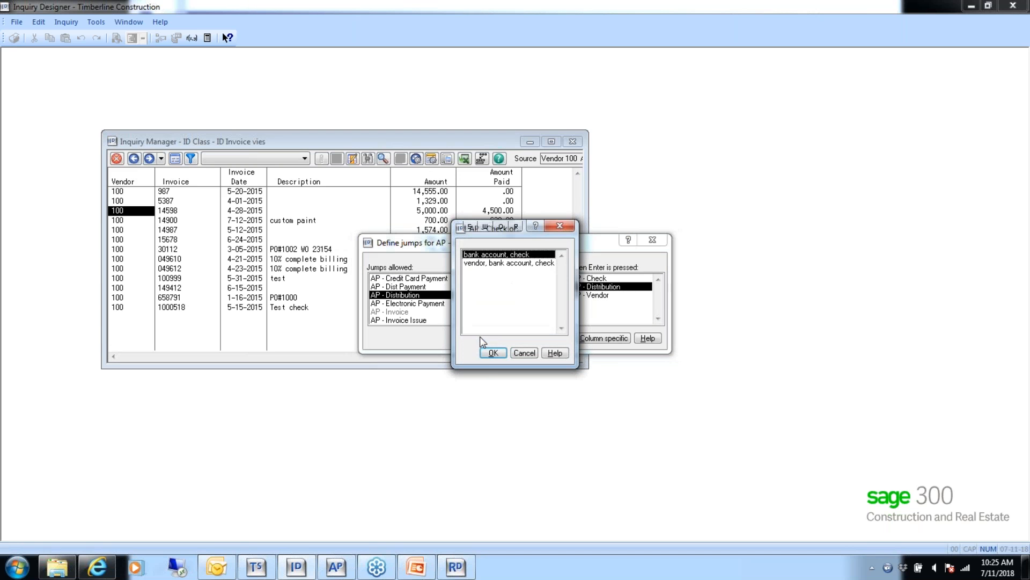
left_click(492, 353)
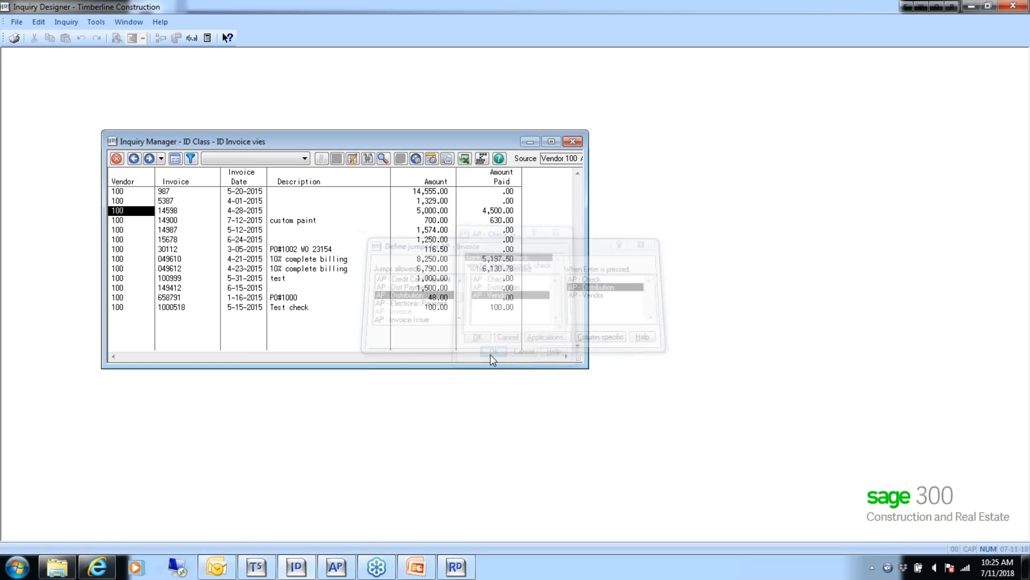
Step: Jump from invoice 14598 to its distributions and delete the Dist Seq column
double_click(114, 210)
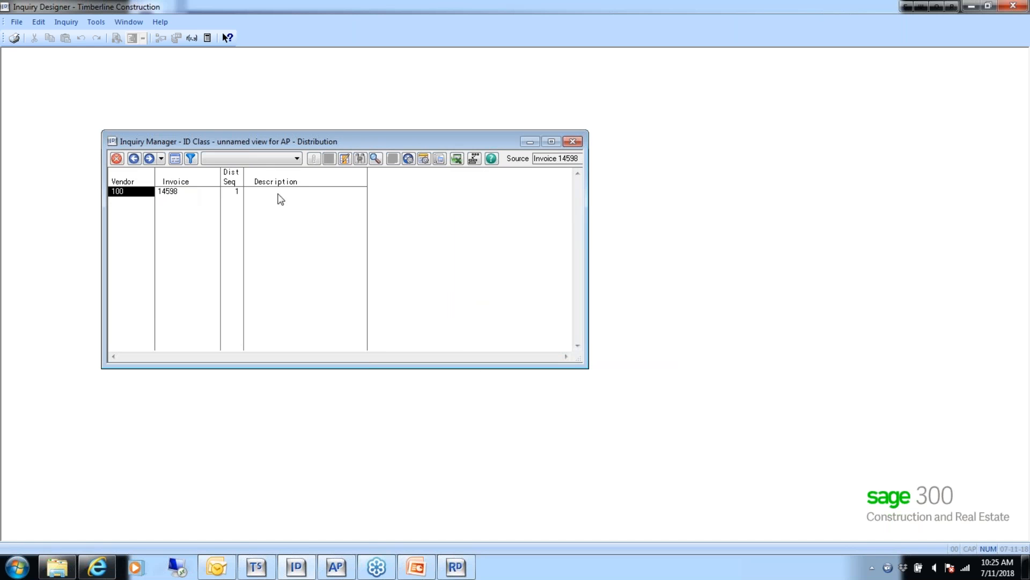
left_click(230, 179)
right_click(229, 179)
left_click(471, 502)
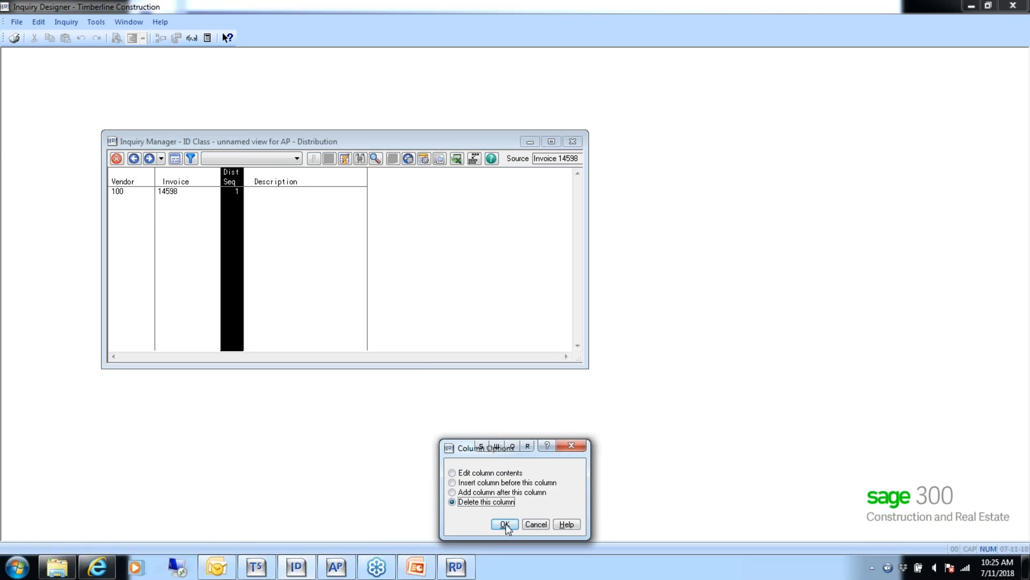
left_click(506, 523)
Step: Delete the Description column from the distribution table
left_click(243, 179)
right_click(244, 179)
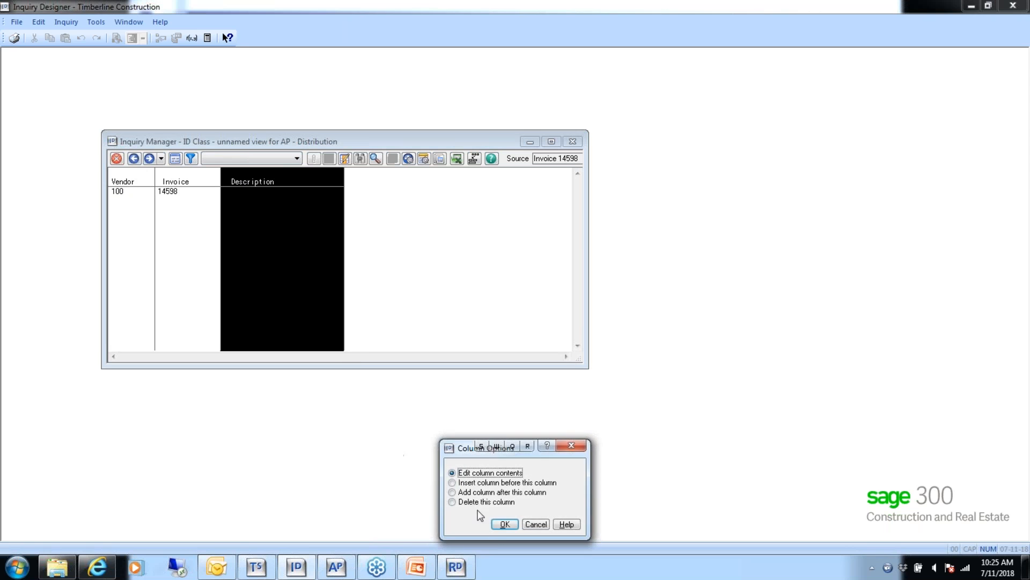
left_click(503, 524)
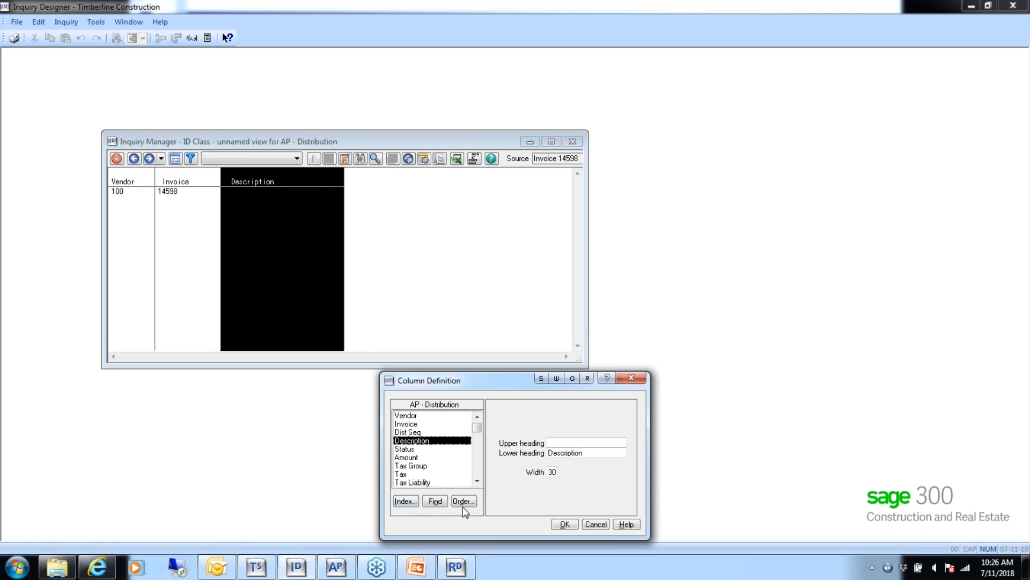
left_click(577, 523)
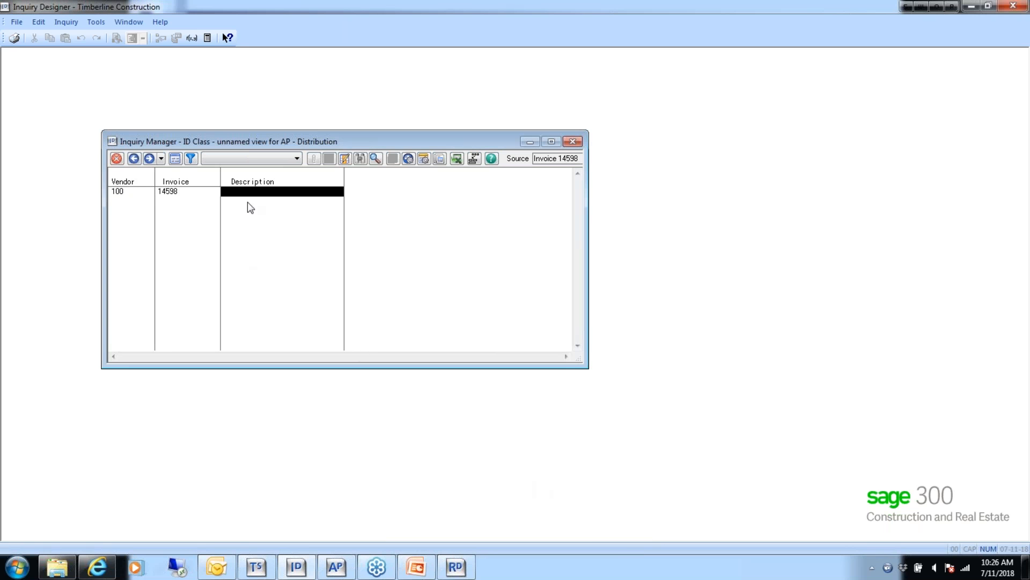
right_click(256, 182)
left_click(473, 501)
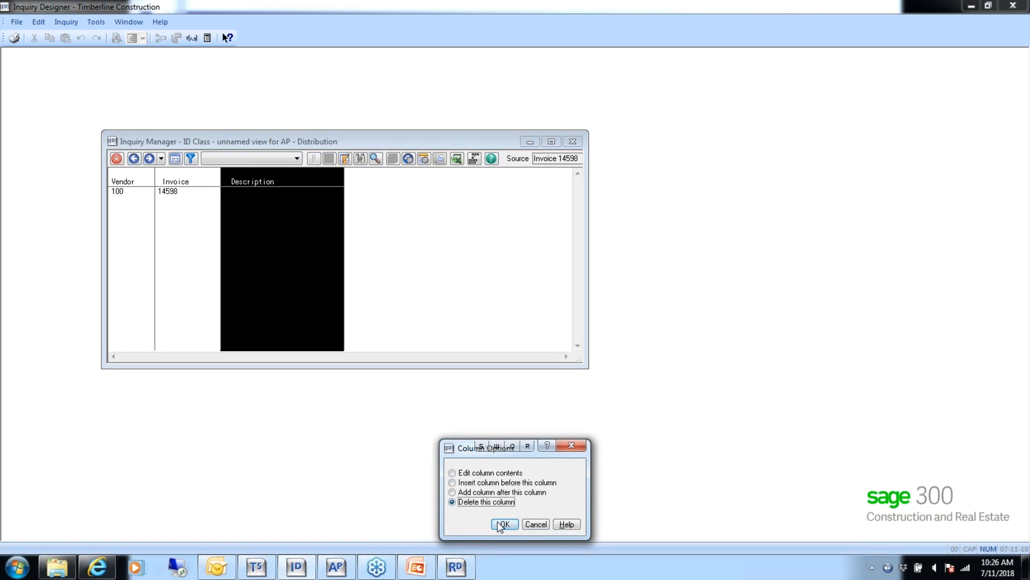
left_click(499, 524)
Step: Add a Job column after the Invoice column in the distribution table
right_click(172, 174)
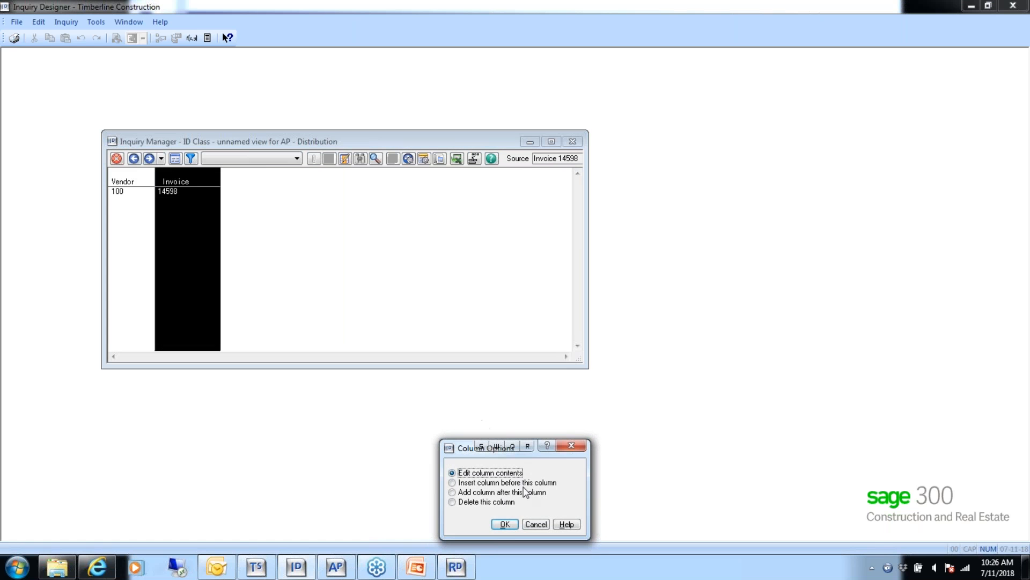
left_click(475, 492)
left_click(504, 524)
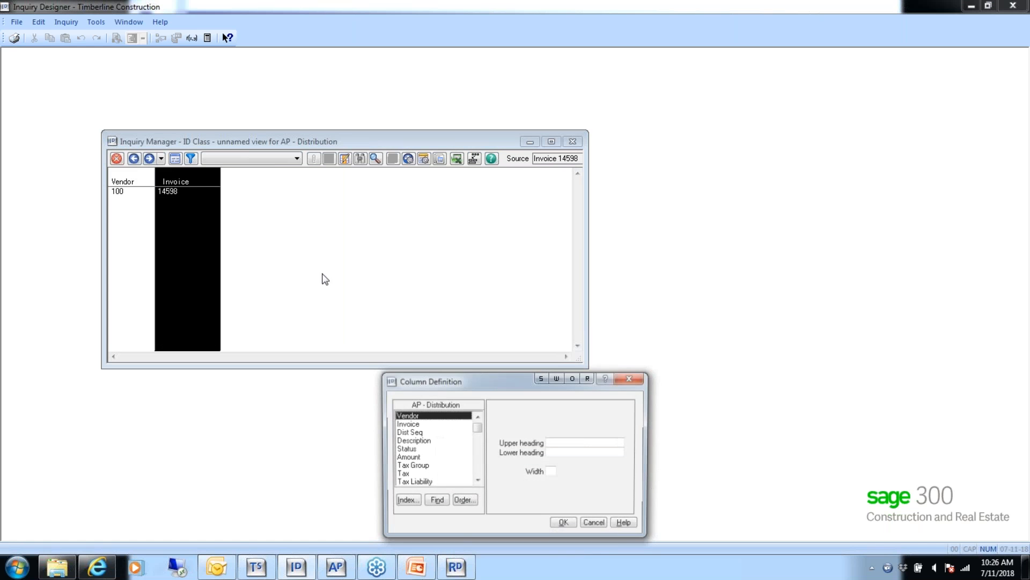
left_click(476, 481)
left_click(476, 482)
left_click(477, 481)
left_click(476, 482)
left_click(477, 479)
left_click(477, 480)
left_click(477, 479)
left_click(477, 480)
left_click(477, 480)
left_click(477, 479)
left_click(477, 480)
left_click(477, 480)
left_click(477, 480)
left_click(403, 425)
left_click(564, 524)
Step: Add an Expense Account column after the Job column
left_click(253, 173)
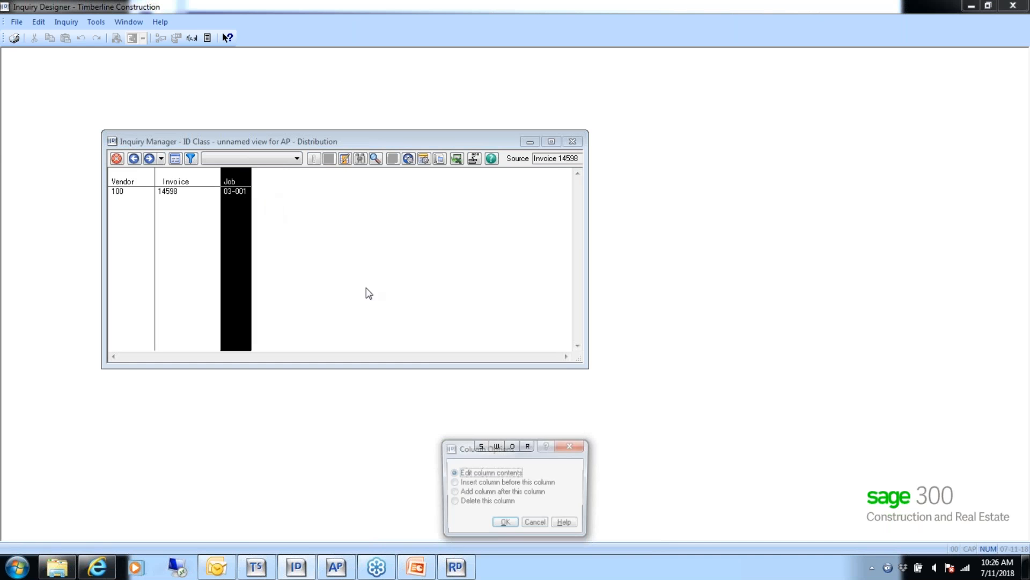
left_click(471, 493)
left_click(505, 524)
scroll(476, 466, "down", 5)
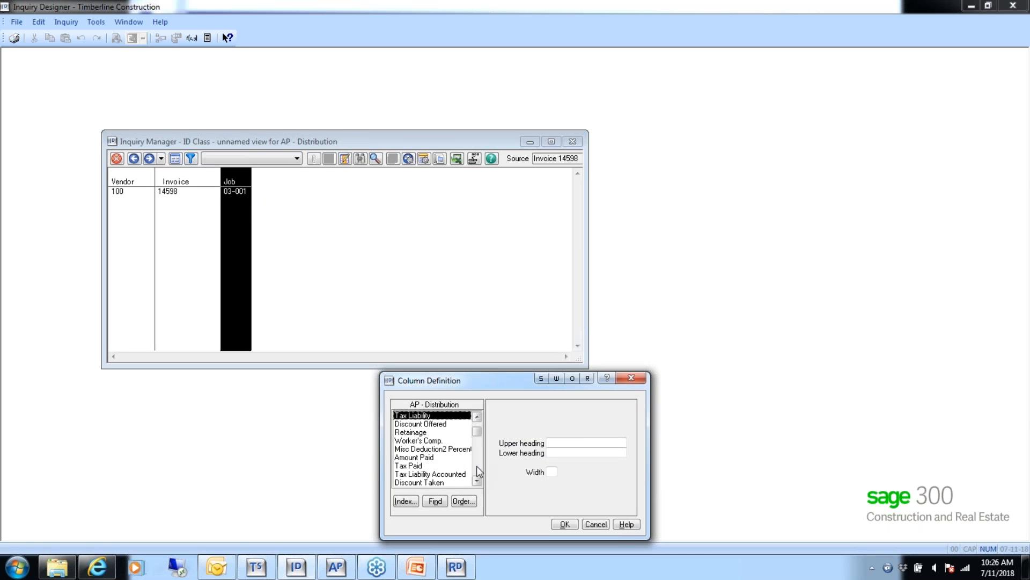
scroll(476, 466, "down", 3)
left_click(430, 441)
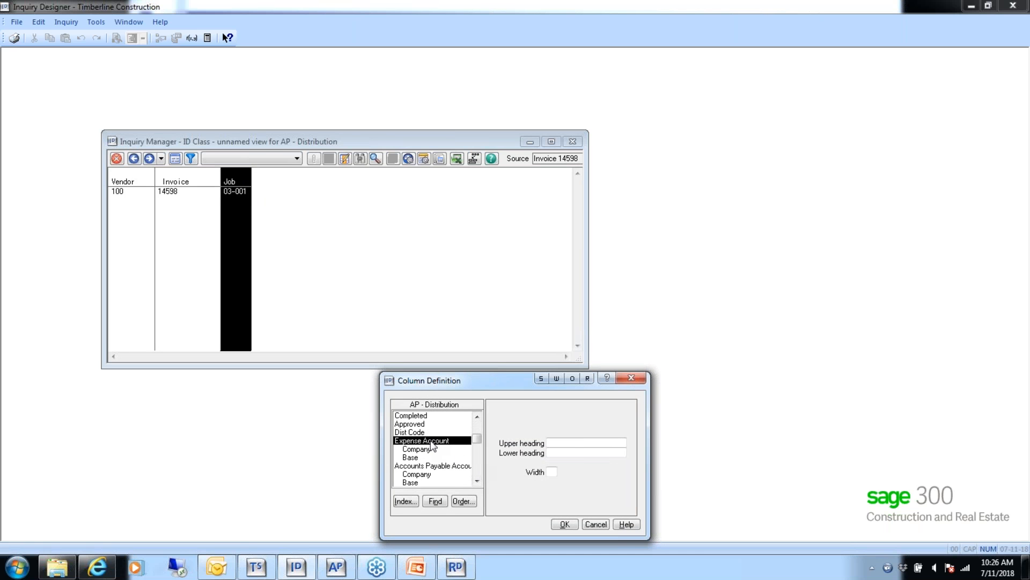
left_click(565, 524)
Step: Add an Amount column after the Expense Account column, keeping its default heading and width of 15
double_click(268, 175)
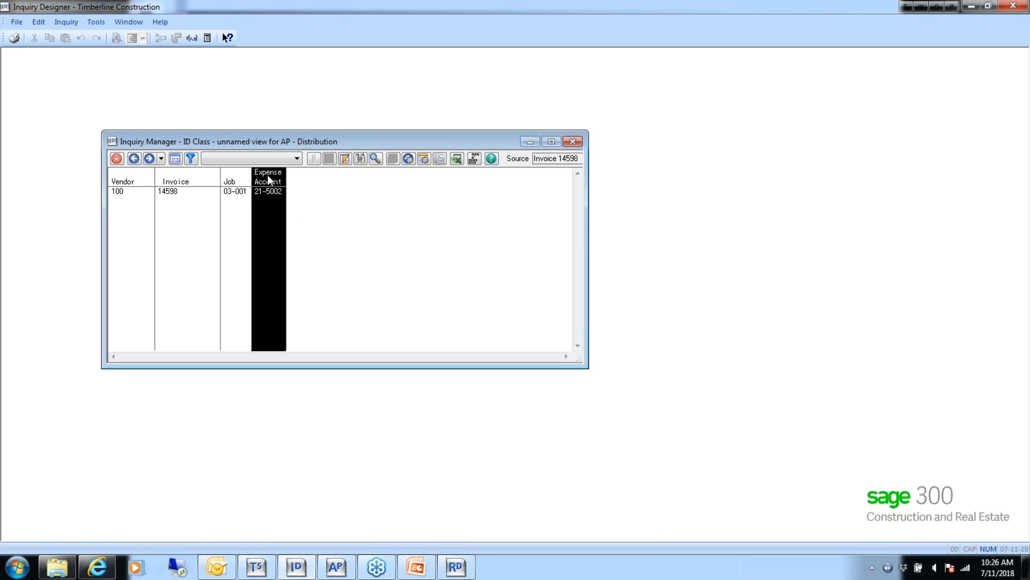
left_click(504, 524)
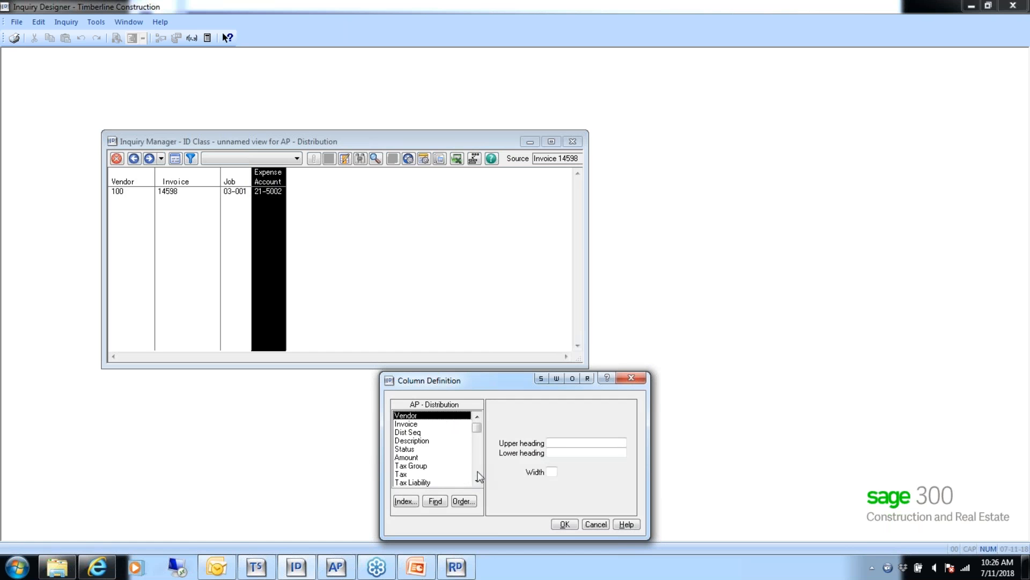
left_click(416, 457)
left_click(565, 524)
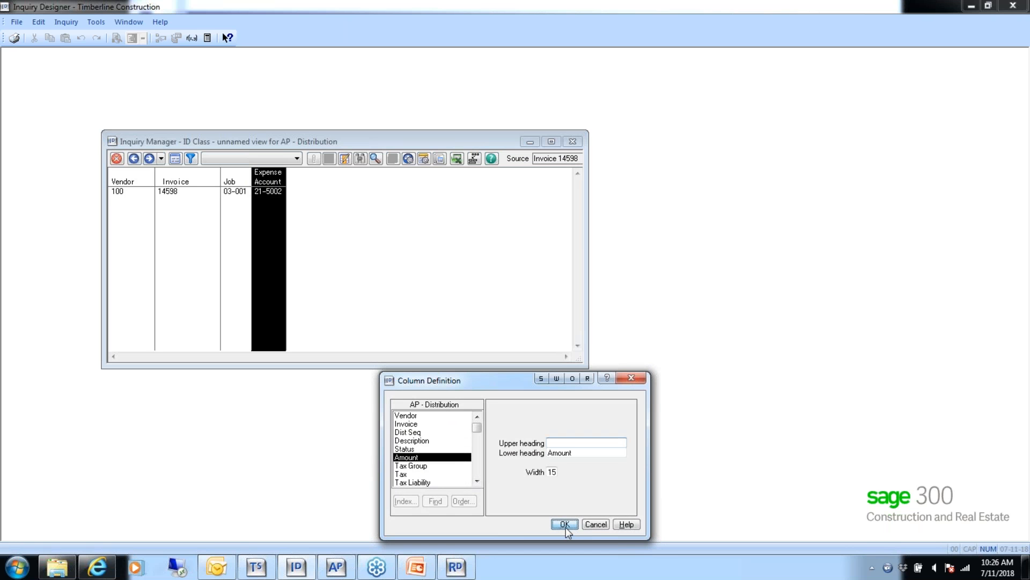
Step: Save the distribution table view as "ID Distribution" and make it the default view
left_click(135, 158)
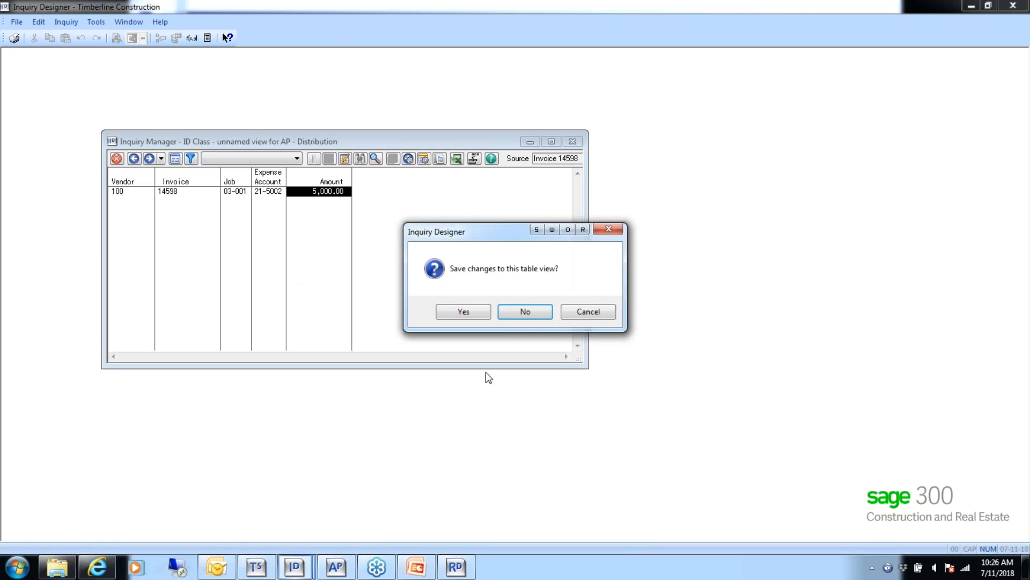
left_click(468, 314)
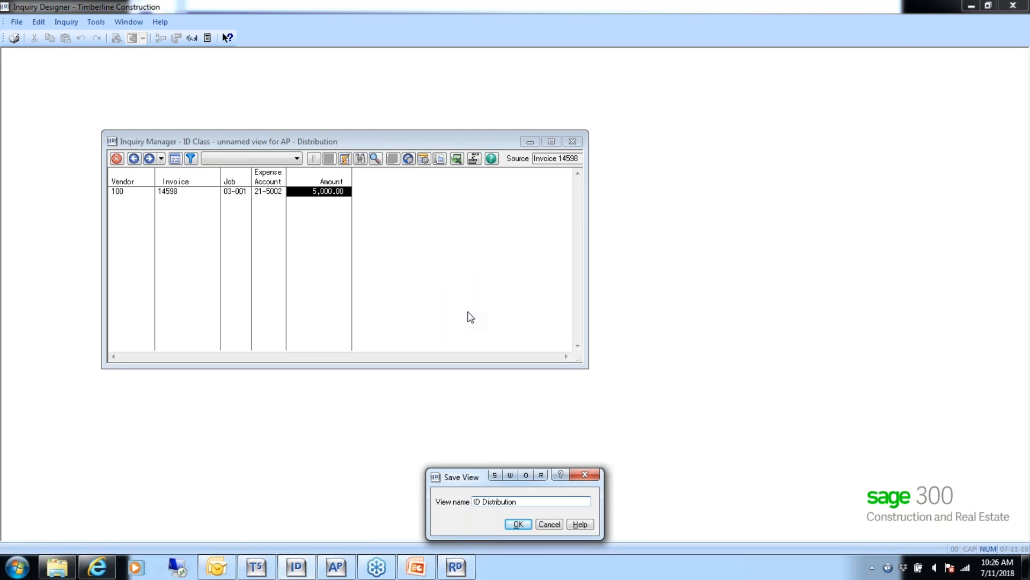
left_click(518, 524)
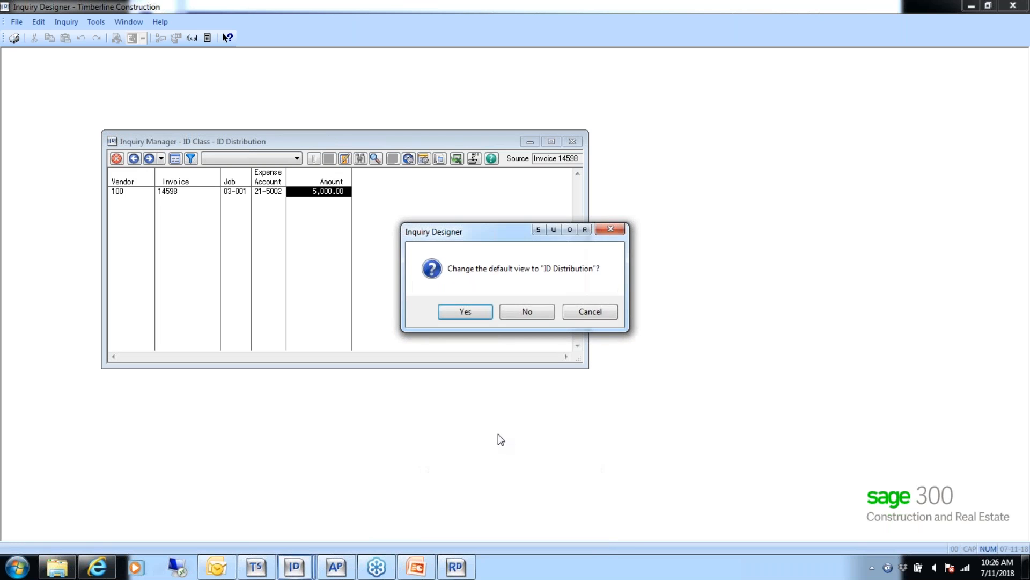
left_click(462, 310)
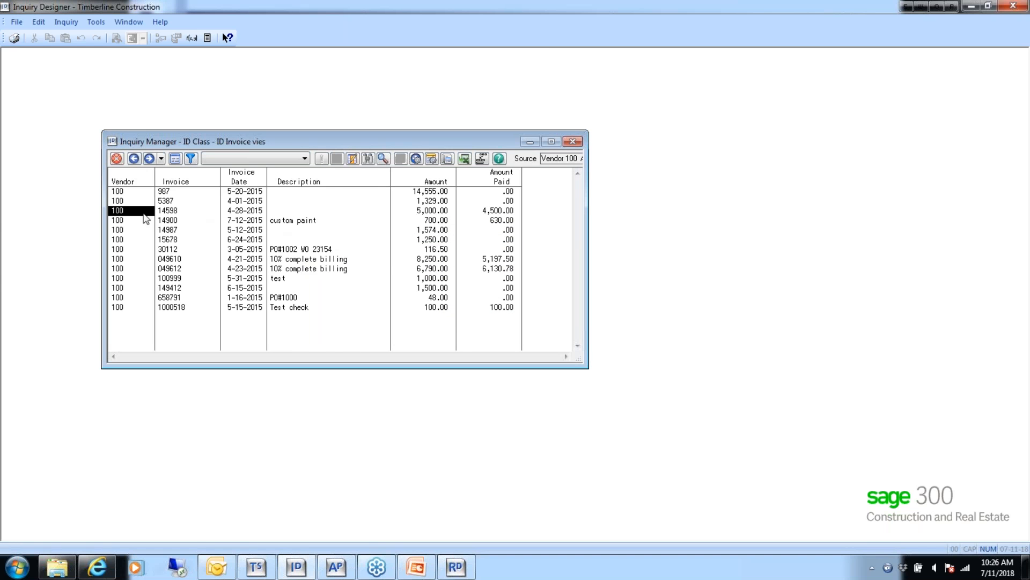
Step: Check the jumps from the first vendor to its invoices and from the first invoice to its distribution, then return to the invoice list
left_click(134, 158)
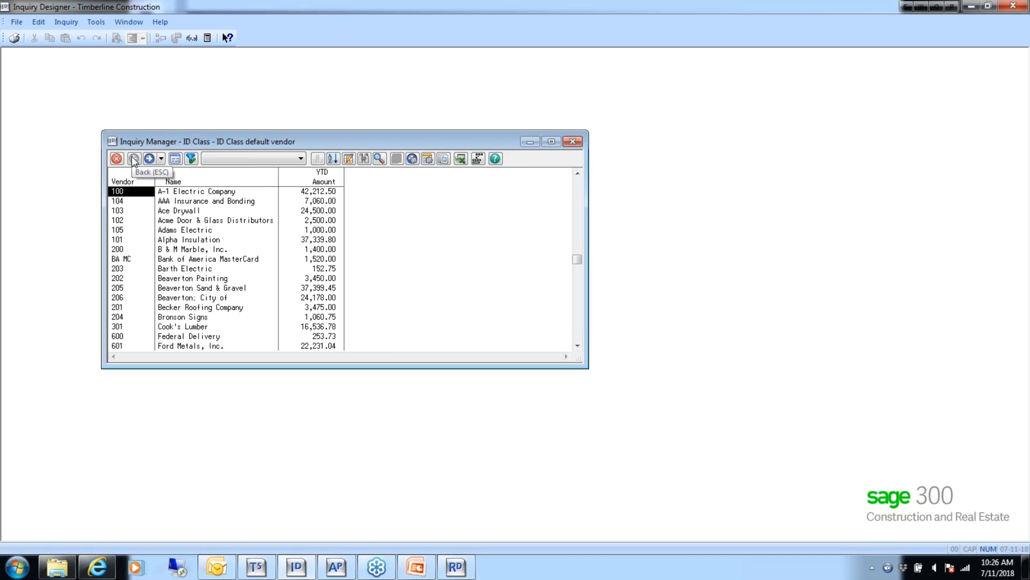
double_click(115, 191)
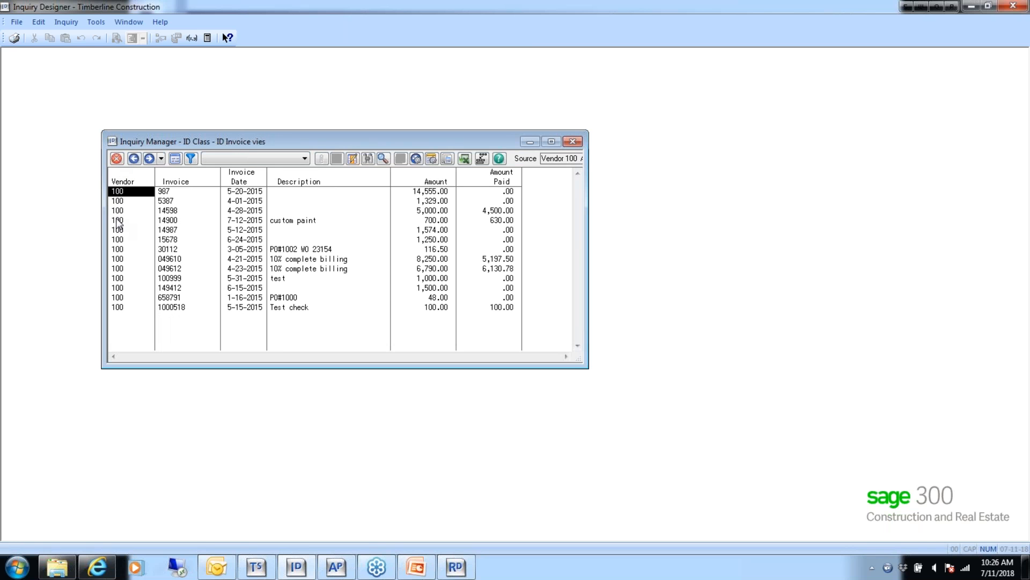
double_click(117, 192)
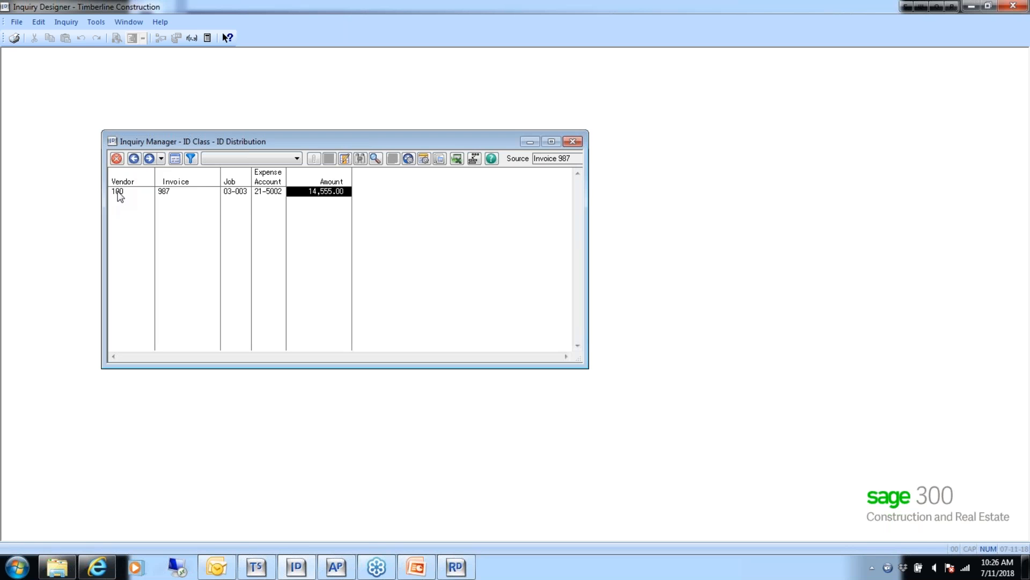
left_click(134, 158)
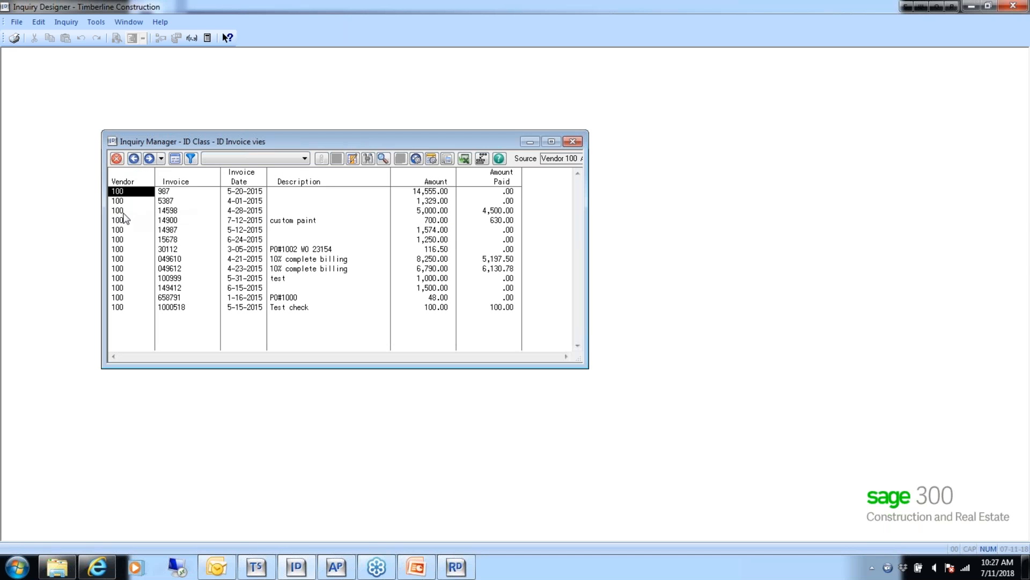
Step: Set the Amount Paid column's AP - Check jump to use the "vendor, bank account, check" index
left_click(123, 211)
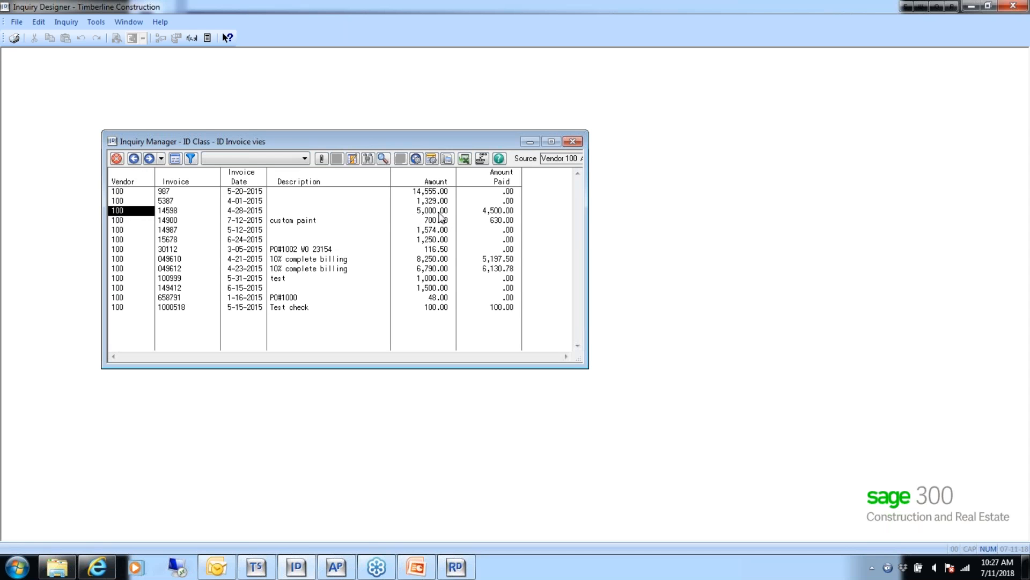
left_click(491, 212)
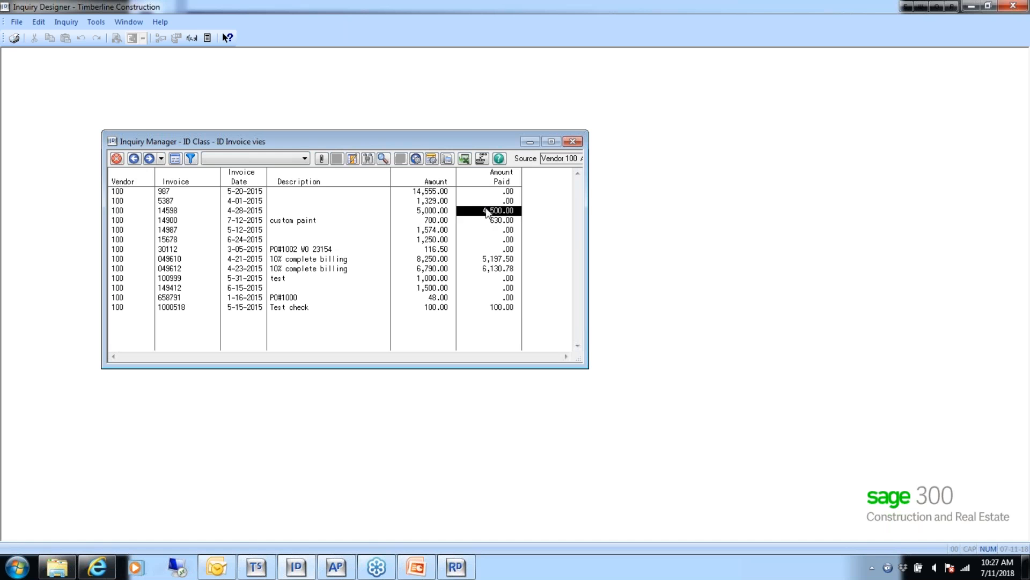
left_click(416, 159)
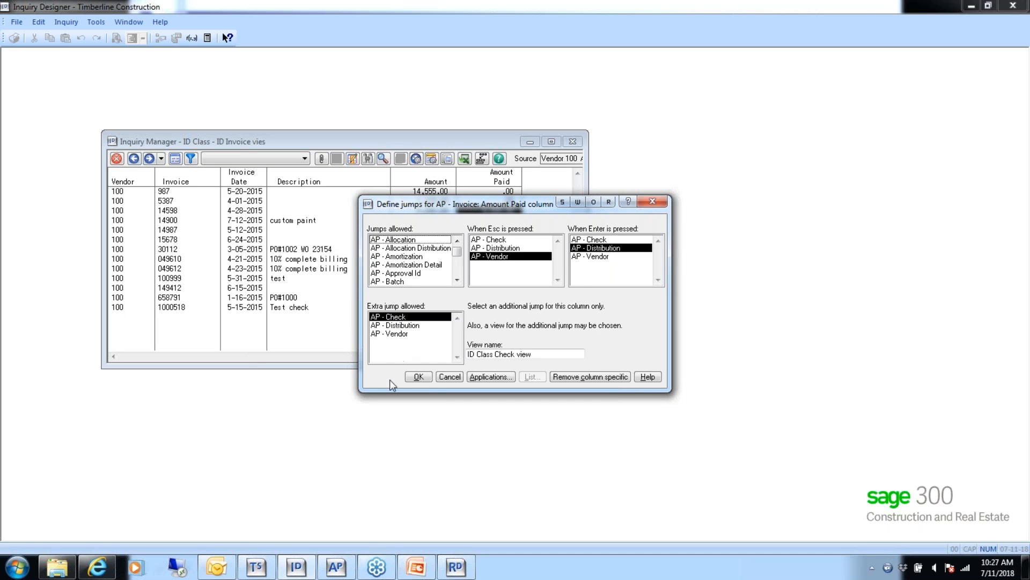
left_click(418, 377)
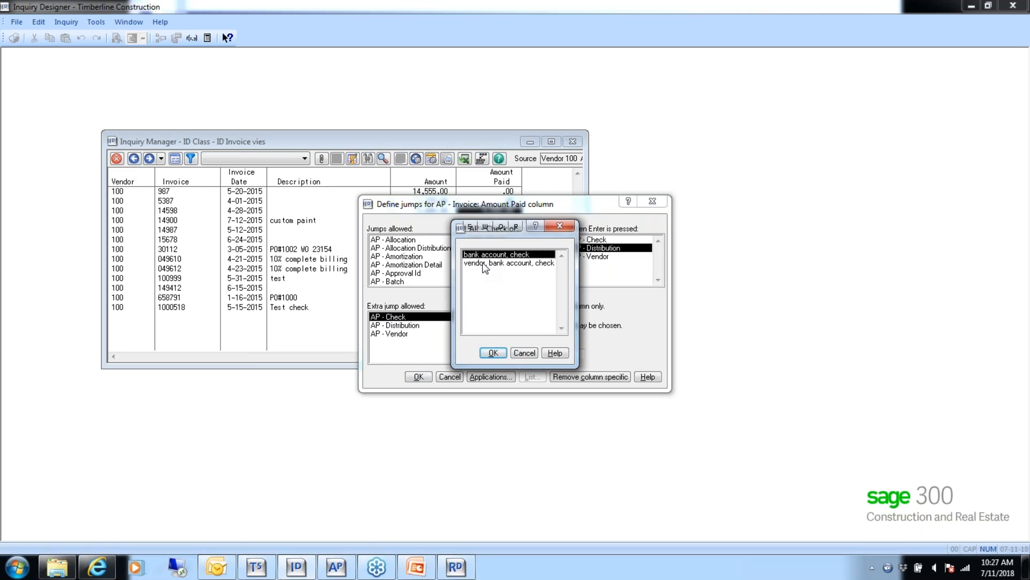
left_click(492, 352)
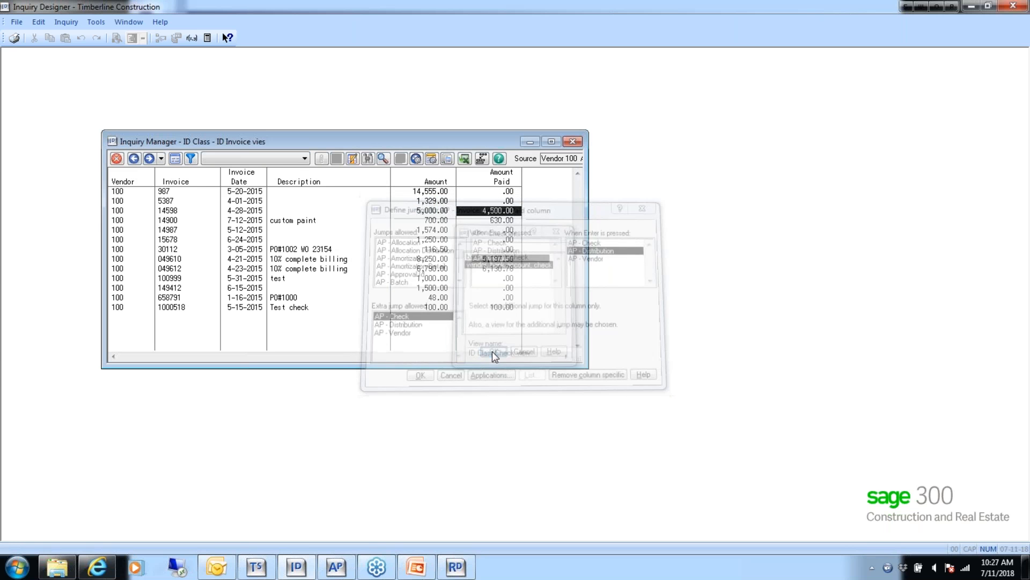
Step: Save the changed invoice table view under the corrected name "ID Invoice view" while jumping from a paid amount to its checks
double_click(496, 210)
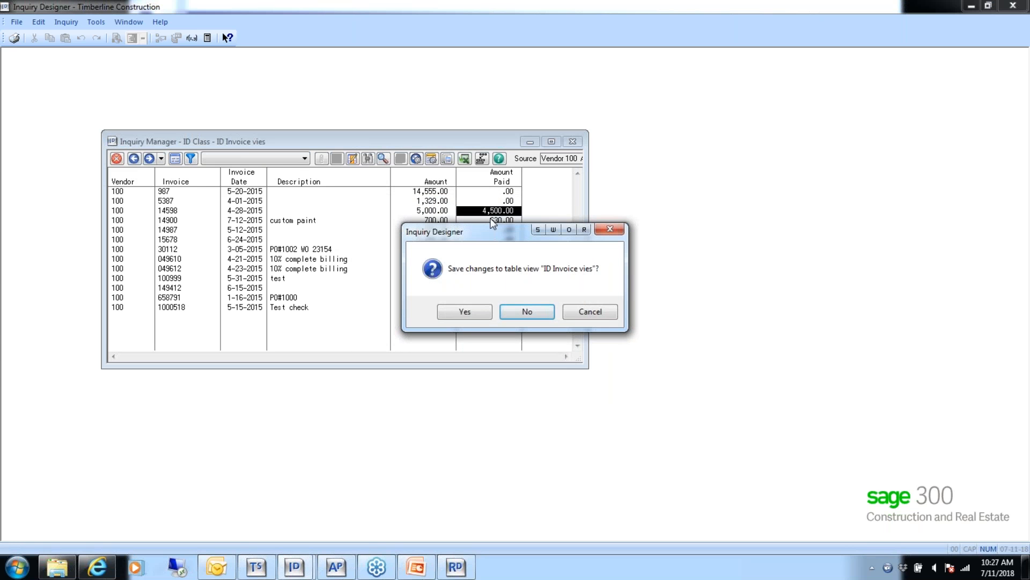
left_click(463, 311)
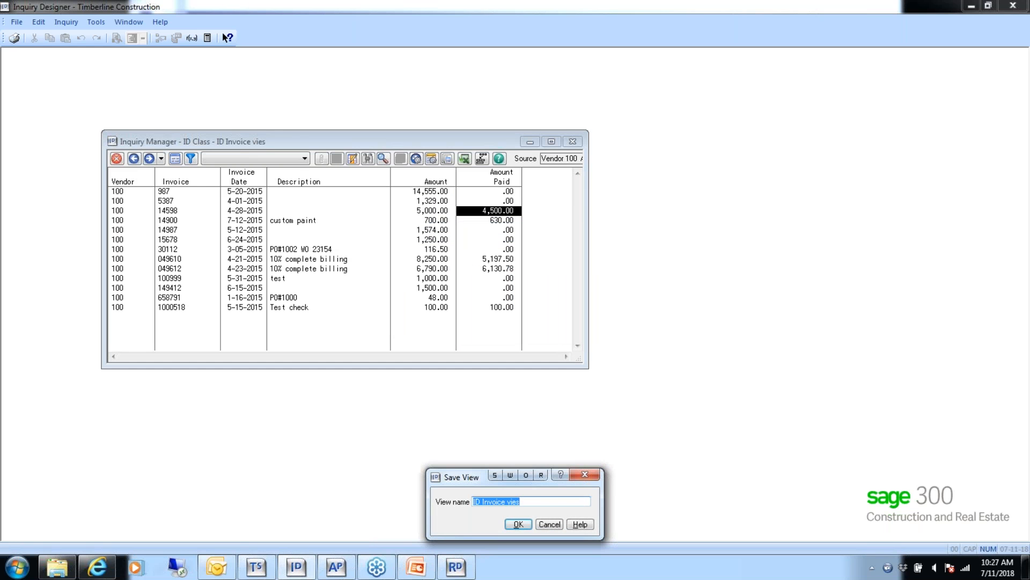
left_click(523, 501)
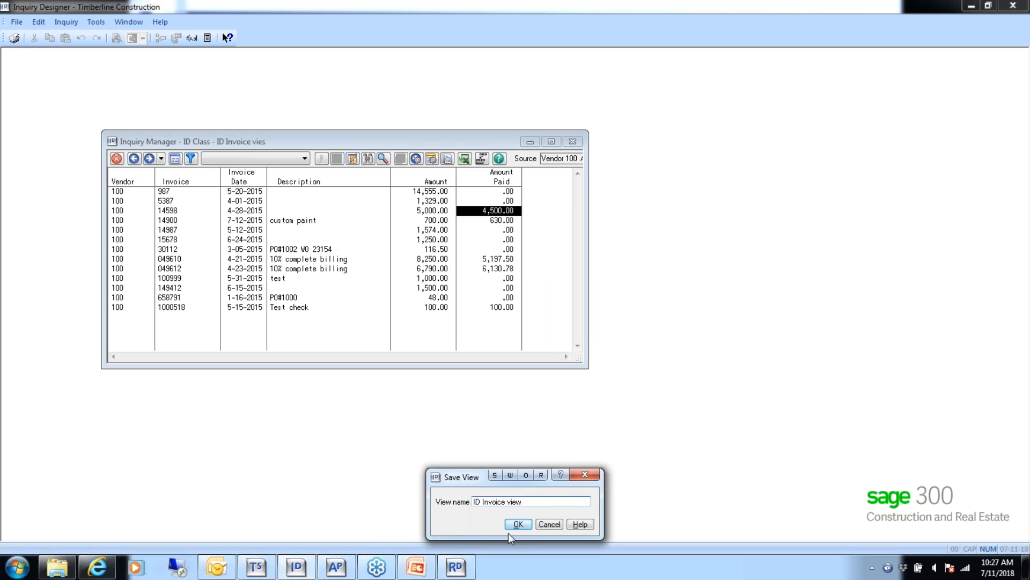
left_click(518, 524)
left_click(502, 316)
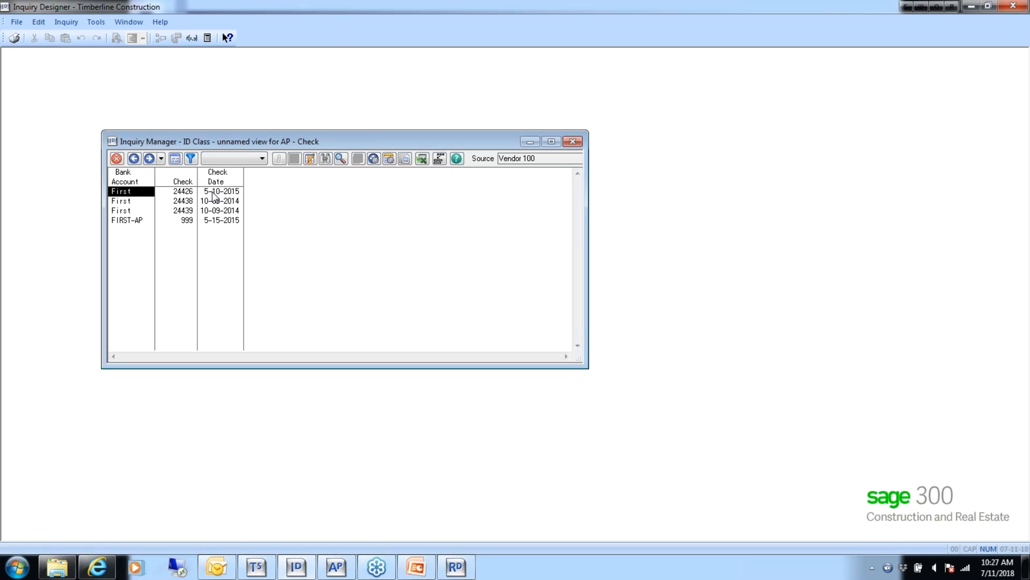
Step: Examine the check table reached from the invoice's paid amount and its defined jumps, then go back to the invoice list
left_click(135, 158)
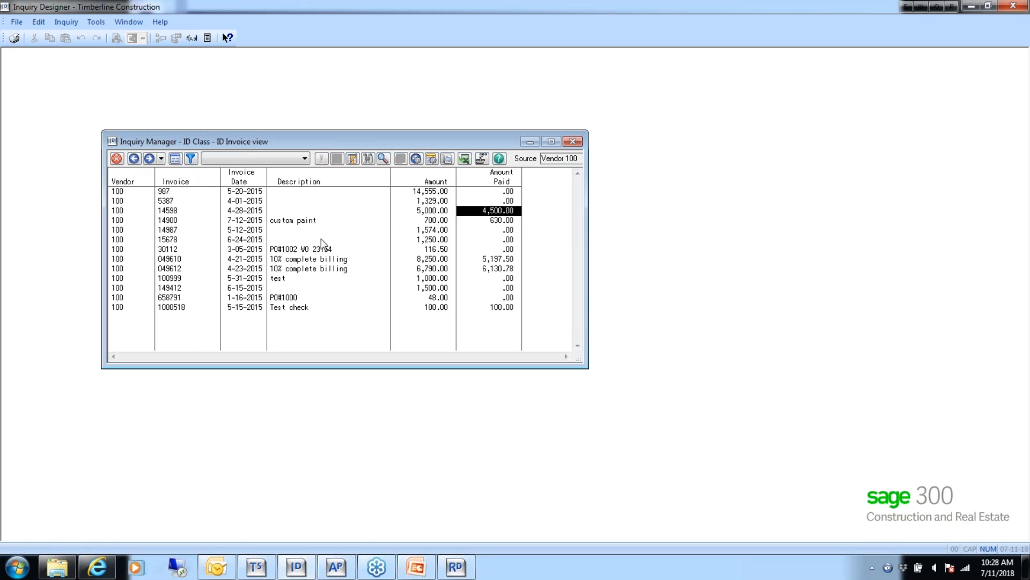
double_click(485, 211)
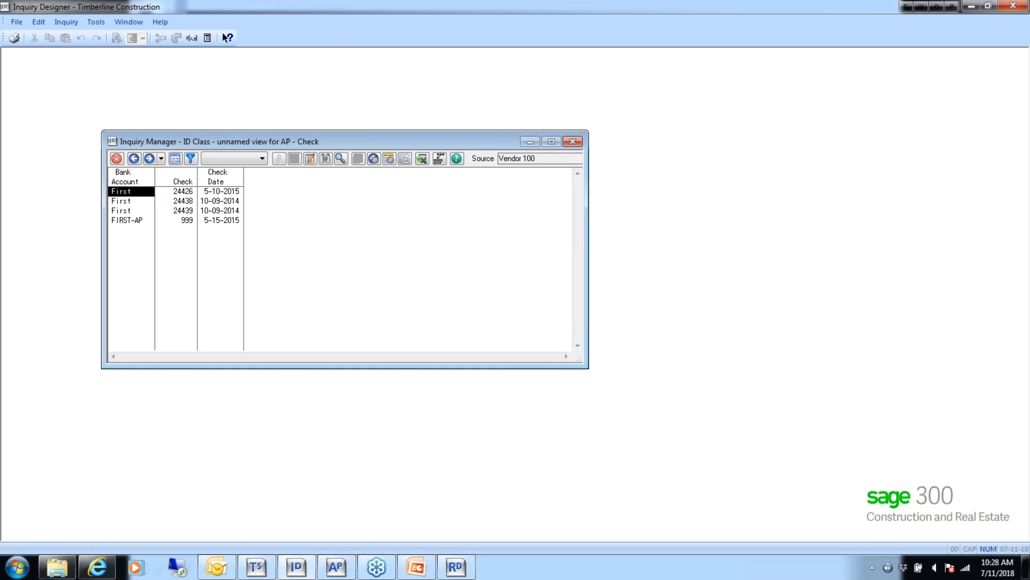
left_click(373, 158)
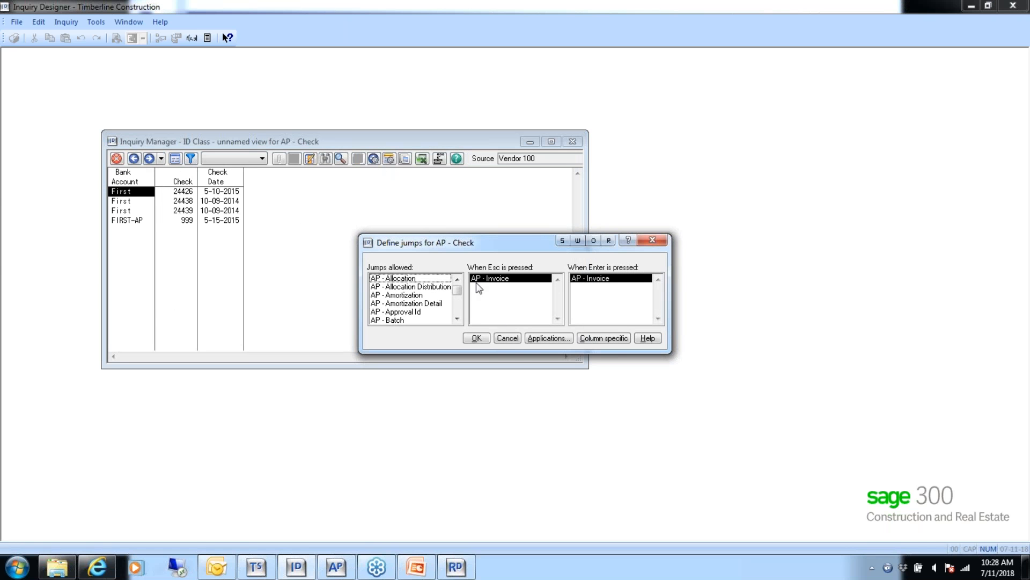
left_click(509, 339)
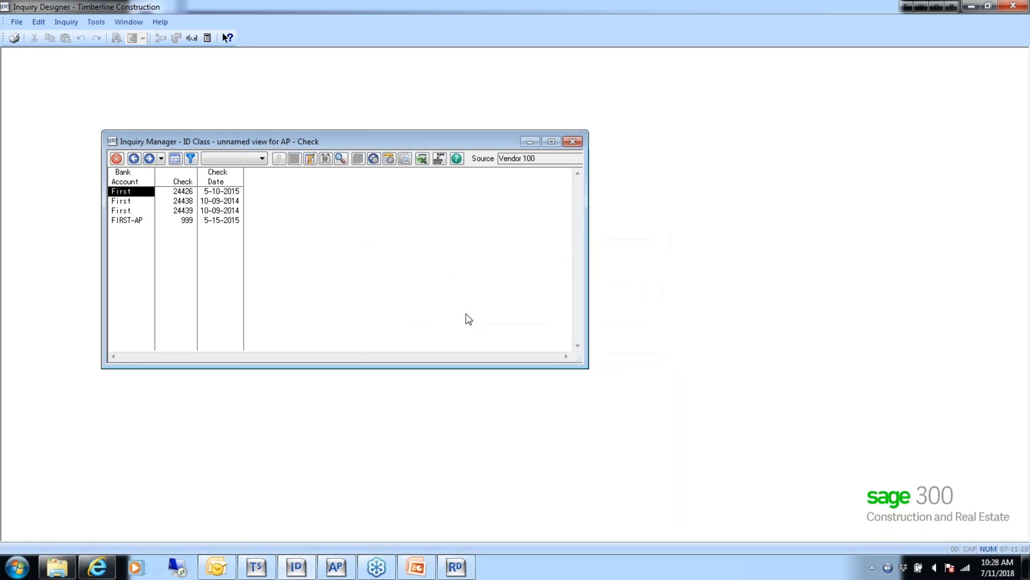
left_click(134, 159)
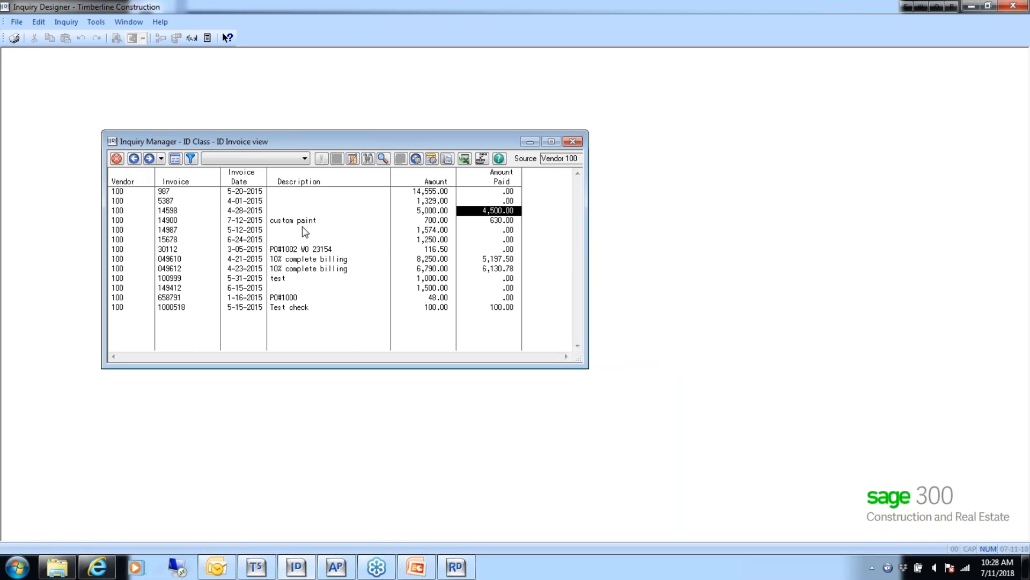
Step: Allow an AP - Invoice Payment jump and make it the Amount Paid column's extra jump, using the "vnd, inv, bank account, check" index
left_click(416, 158)
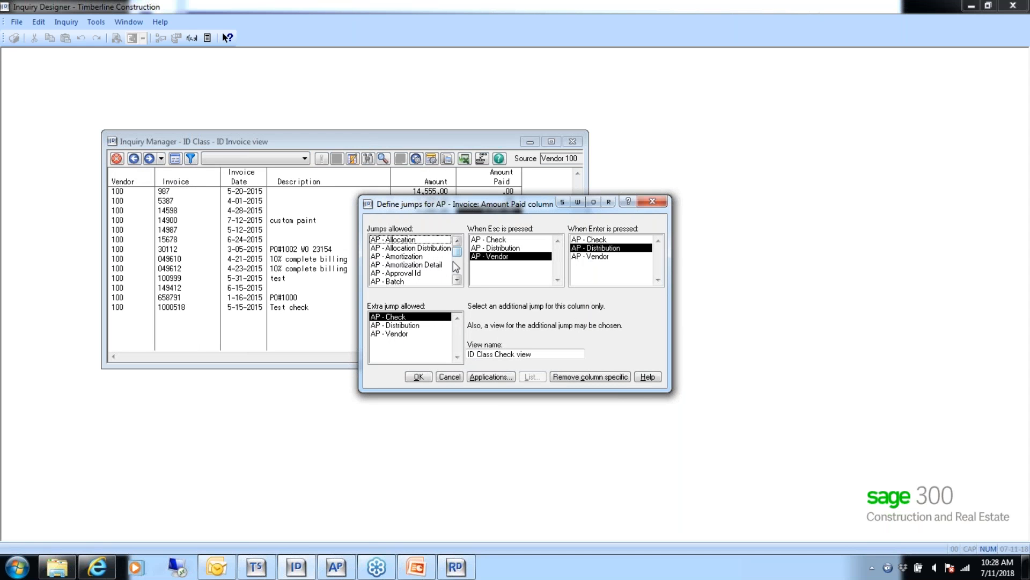
left_click_drag(457, 278, 457, 276)
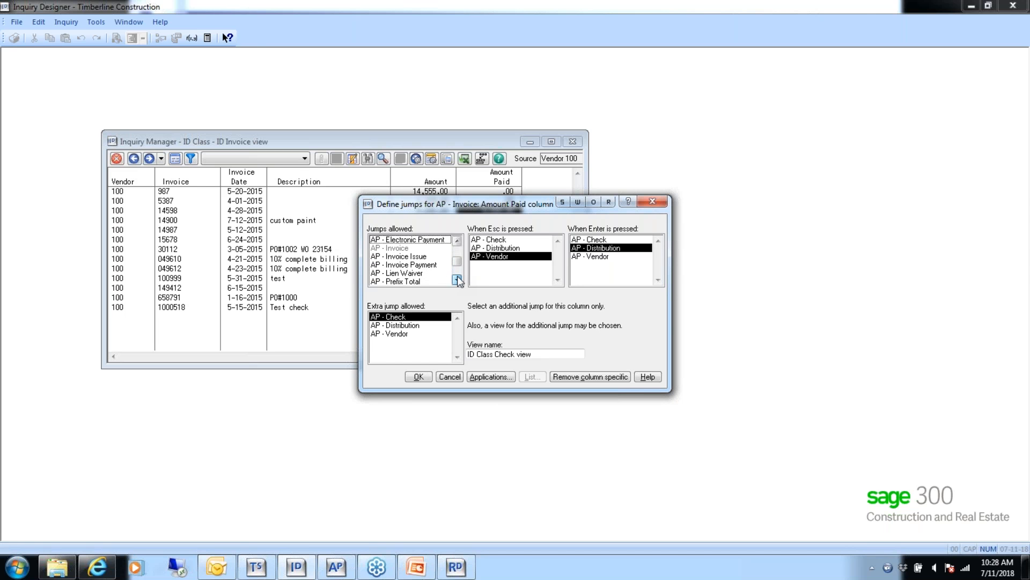
left_click(400, 265)
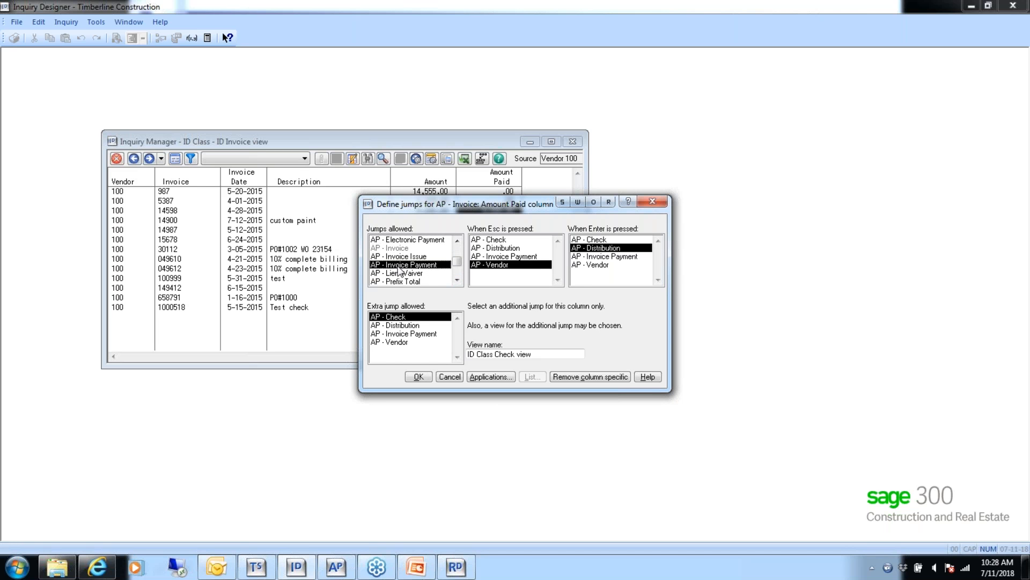
left_click(398, 335)
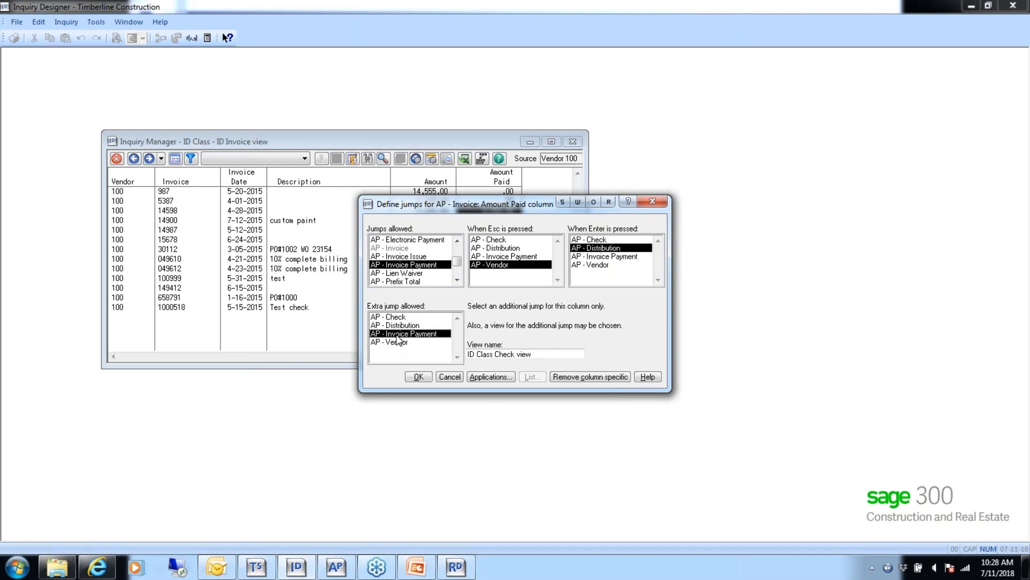
left_click(419, 378)
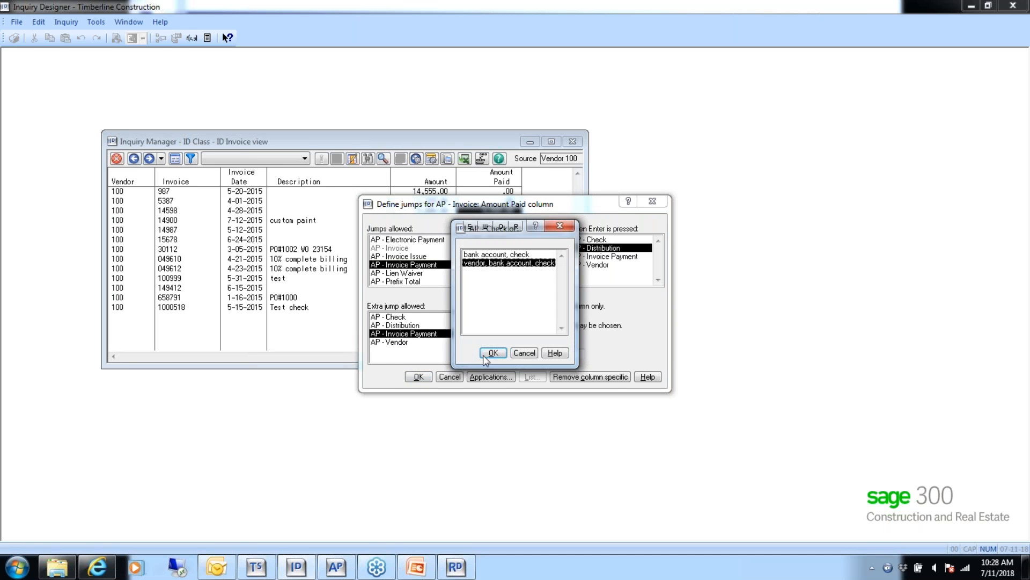
left_click(491, 353)
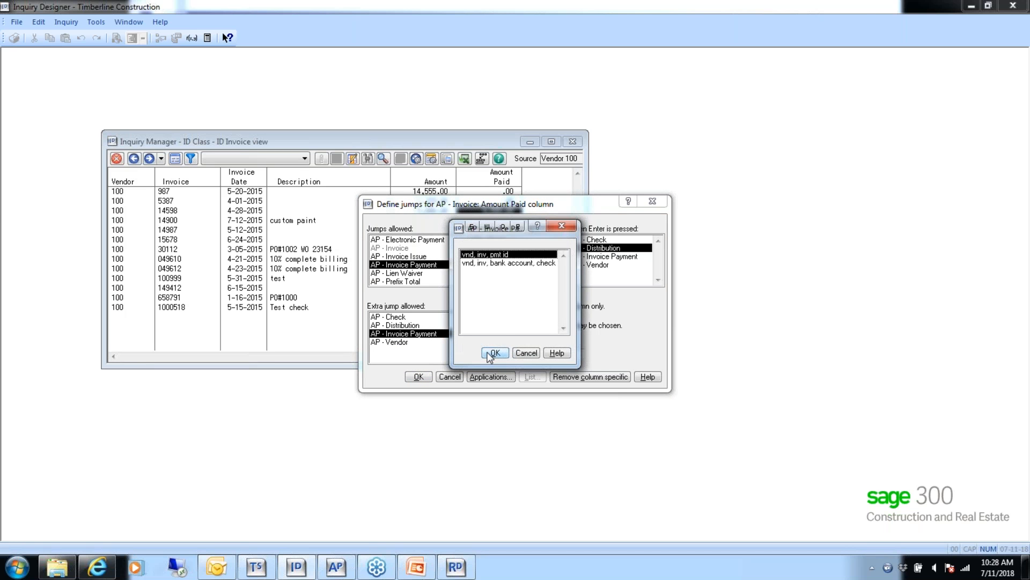
left_click(496, 264)
left_click(496, 347)
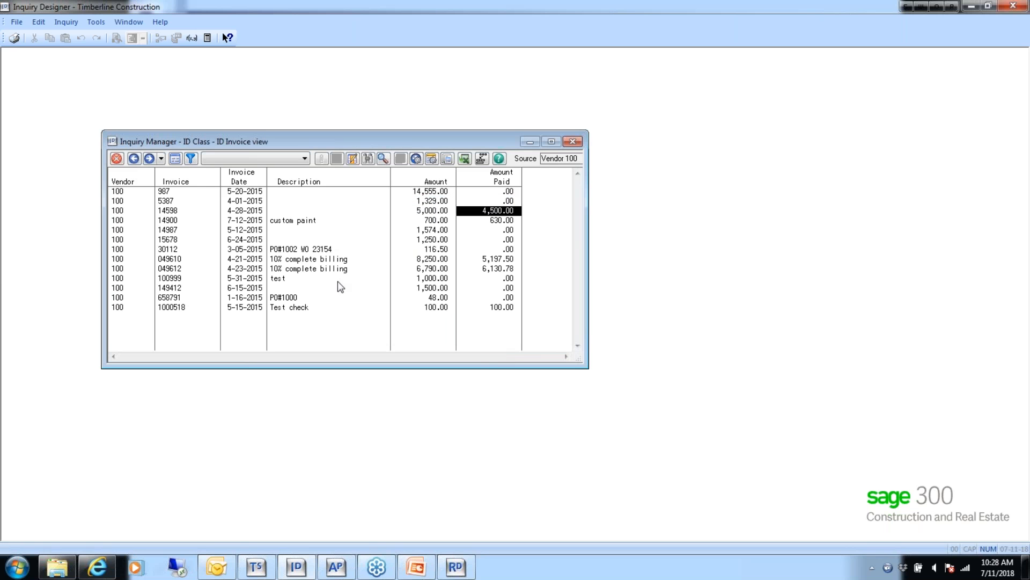
Step: Jump from the paid amount to its invoice payments, saving the changes to "ID Invoice view" under the same name
double_click(492, 211)
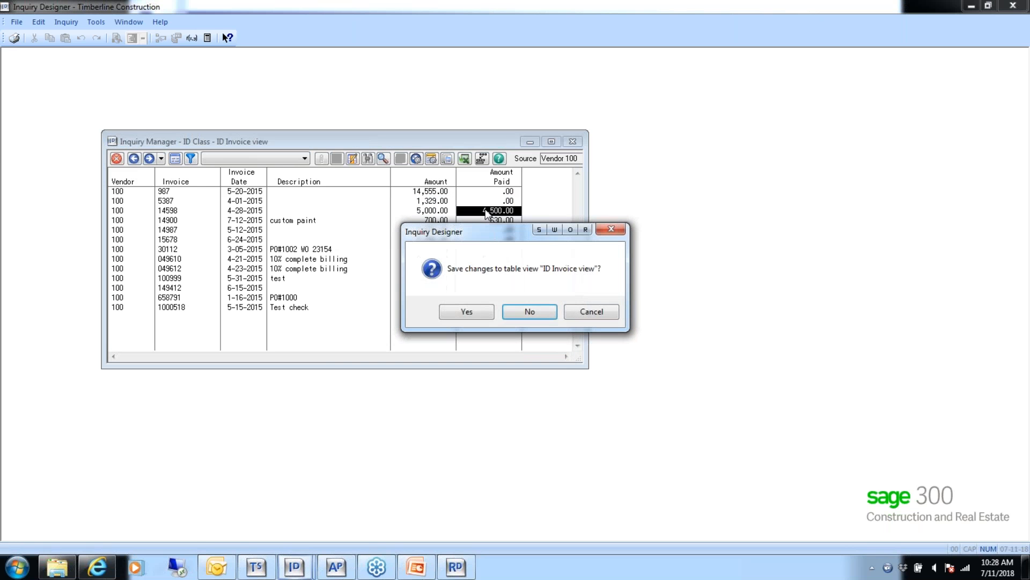
left_click(466, 312)
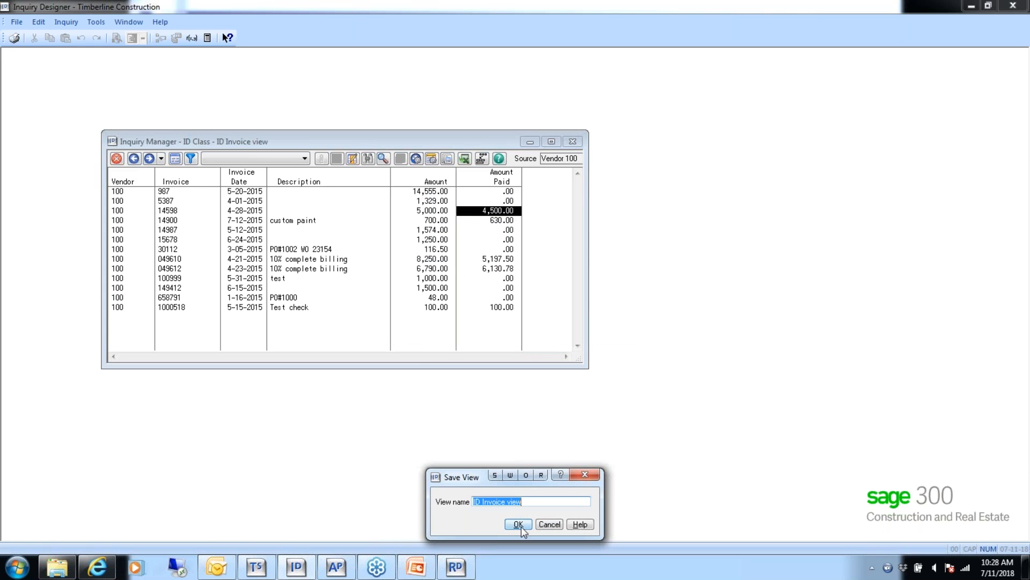
left_click(518, 522)
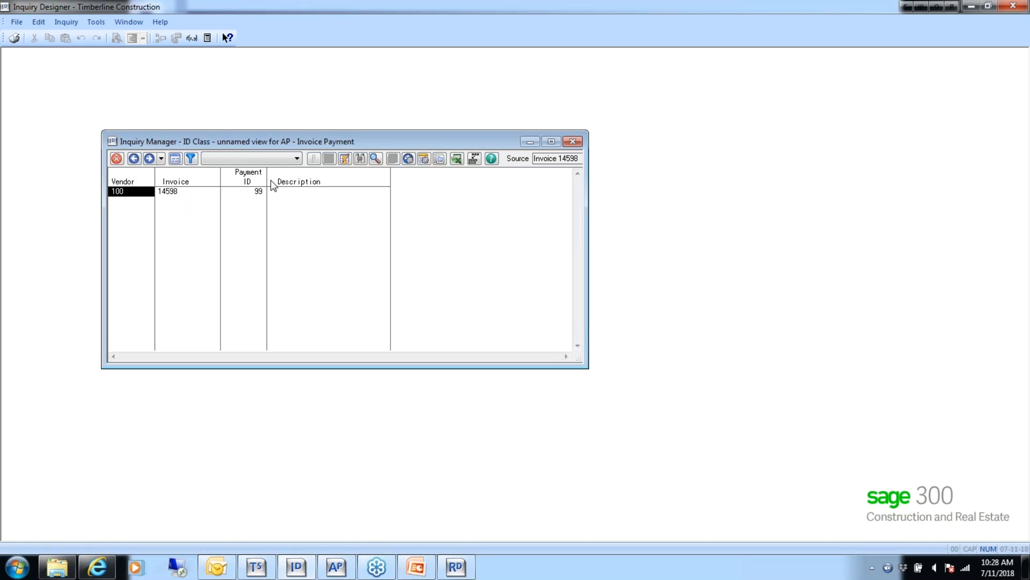
Step: Replace the Payment ID column of the invoice payment table with the Check field
double_click(241, 176)
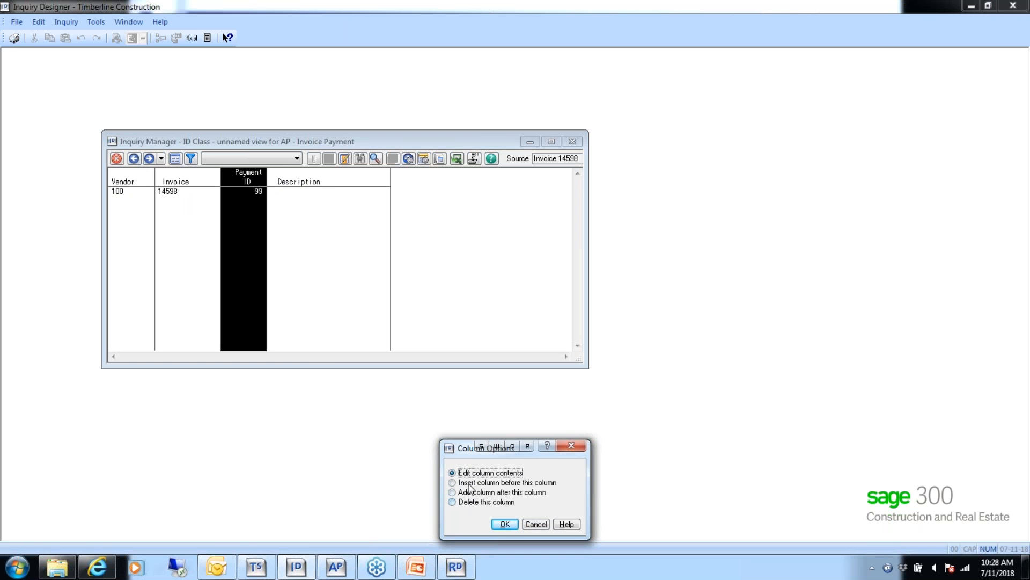
left_click(498, 522)
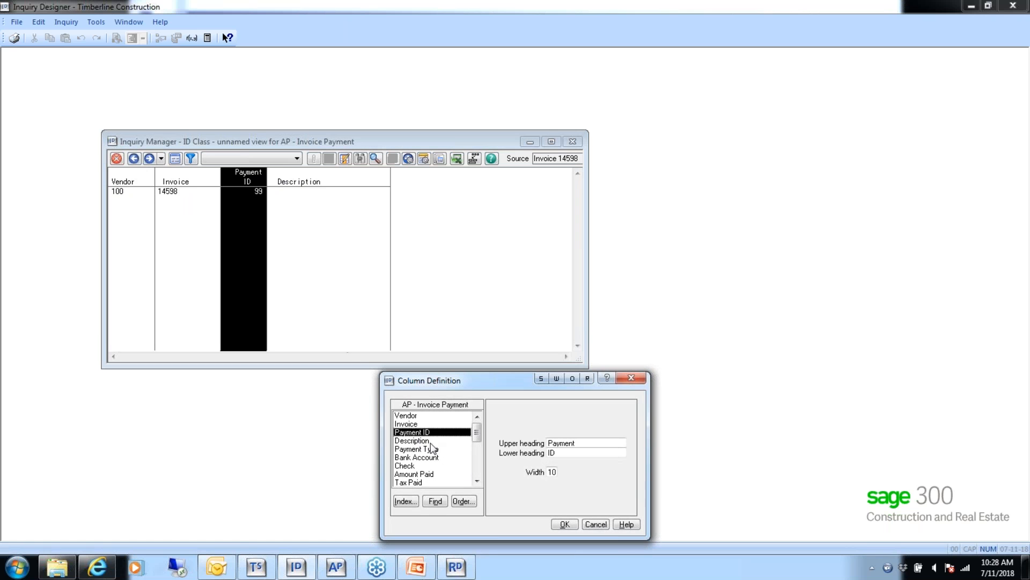
left_click(409, 466)
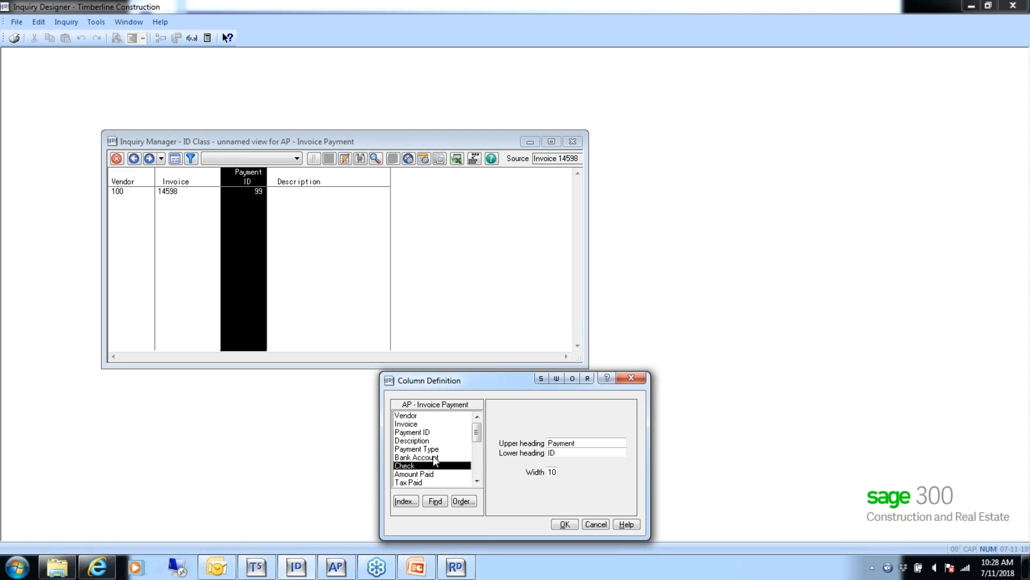
left_click(579, 444)
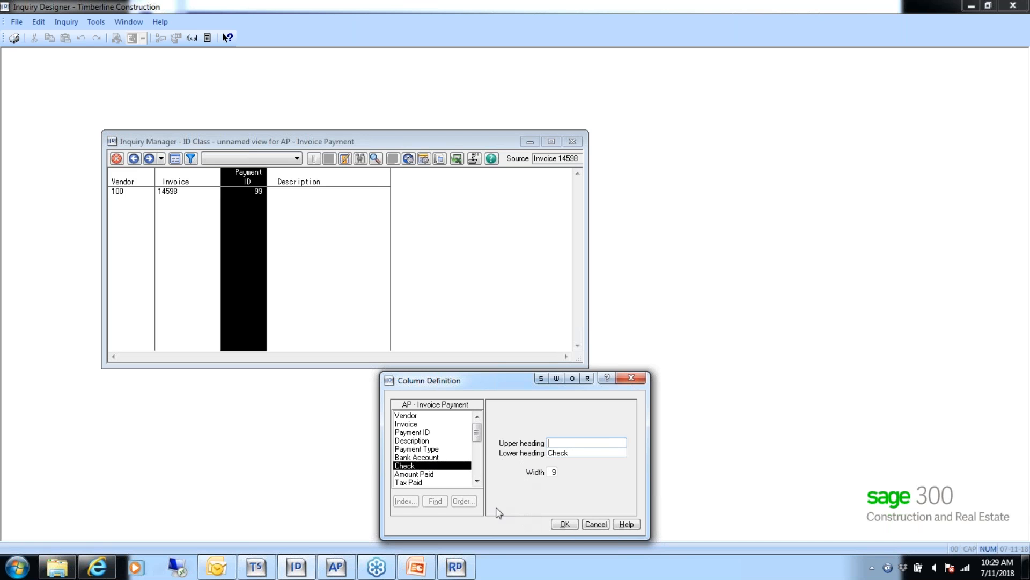
left_click(561, 525)
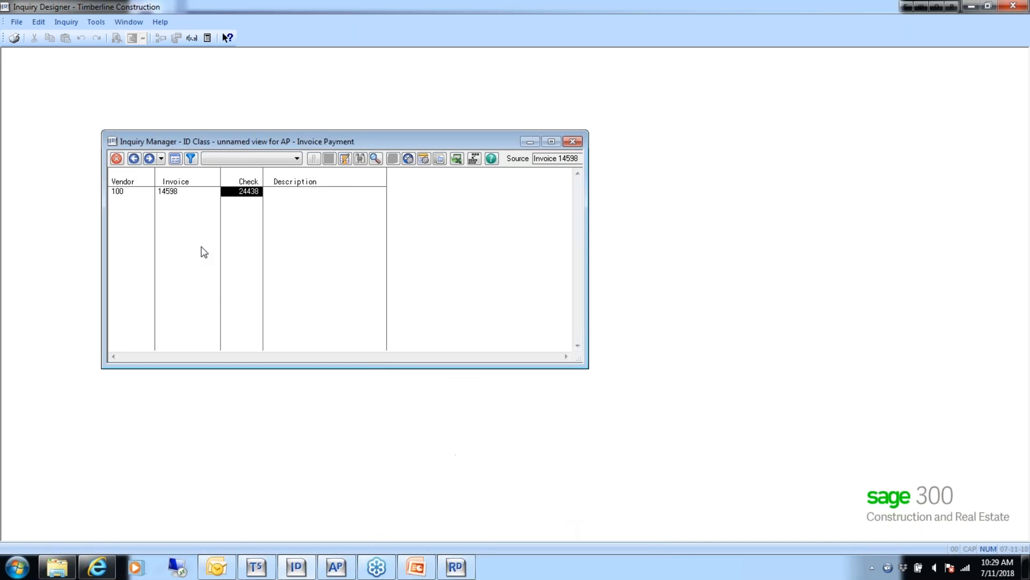
Step: Delete the Description column from the invoice payment table
double_click(298, 183)
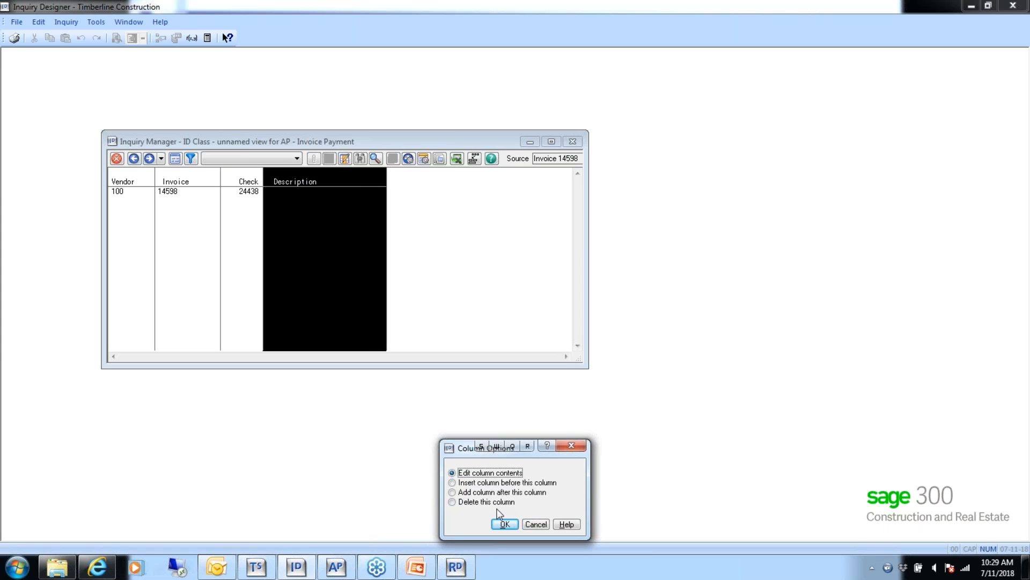
left_click(452, 501)
left_click(504, 524)
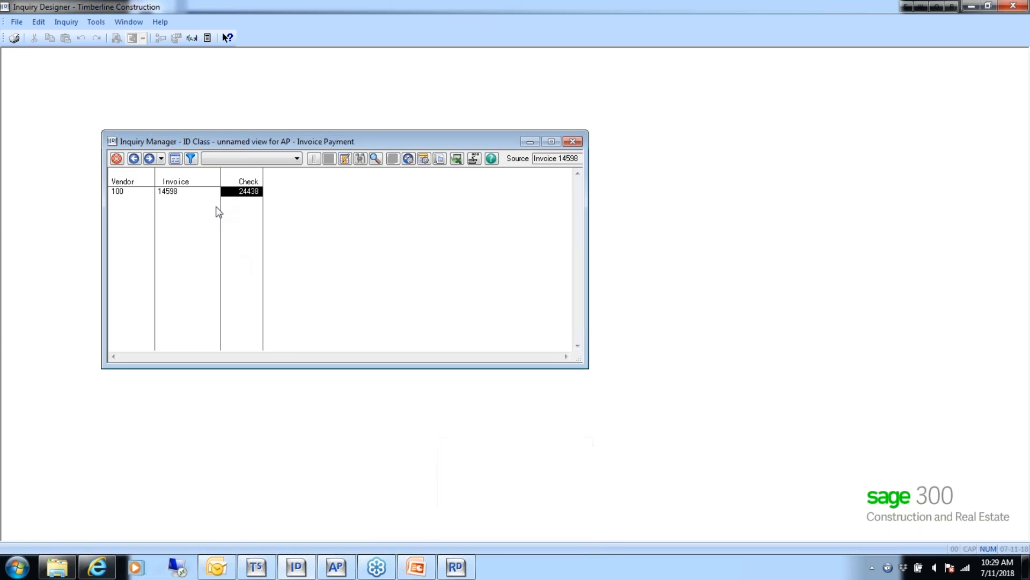
Step: Add an Amount Paid column after the Check column in the invoice payment table
double_click(234, 179)
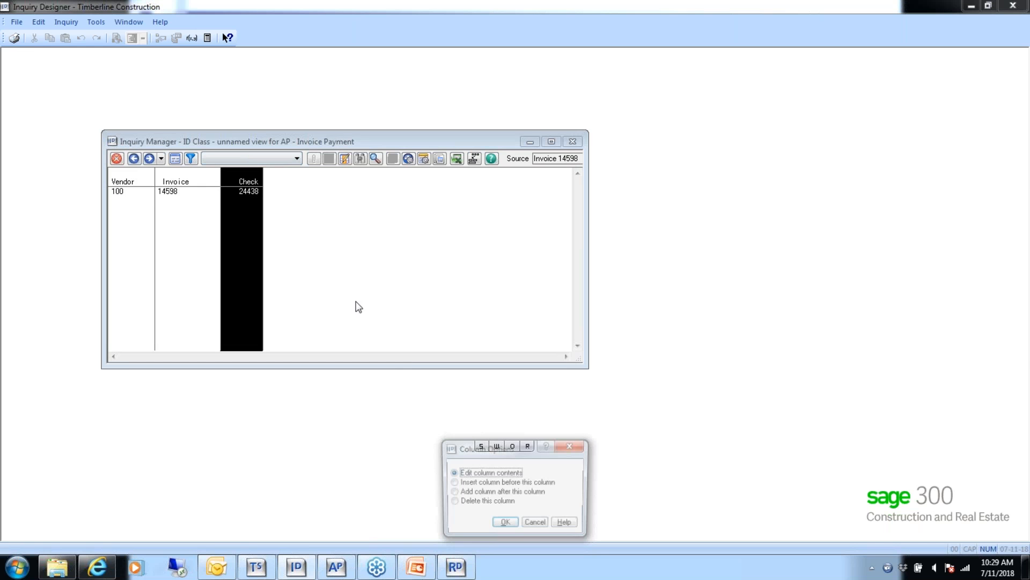
left_click(472, 485)
left_click(485, 492)
left_click(505, 524)
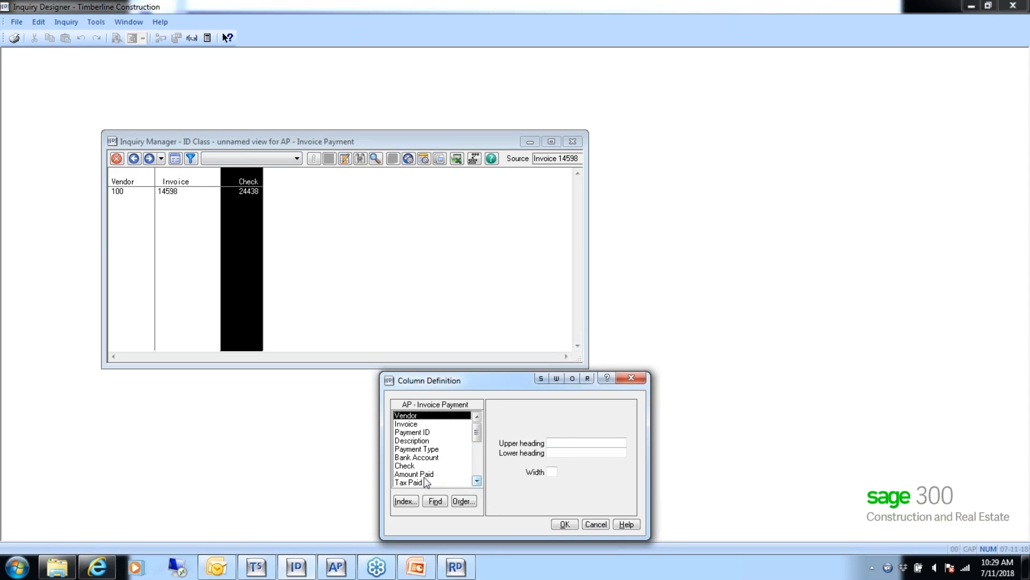
left_click(476, 481)
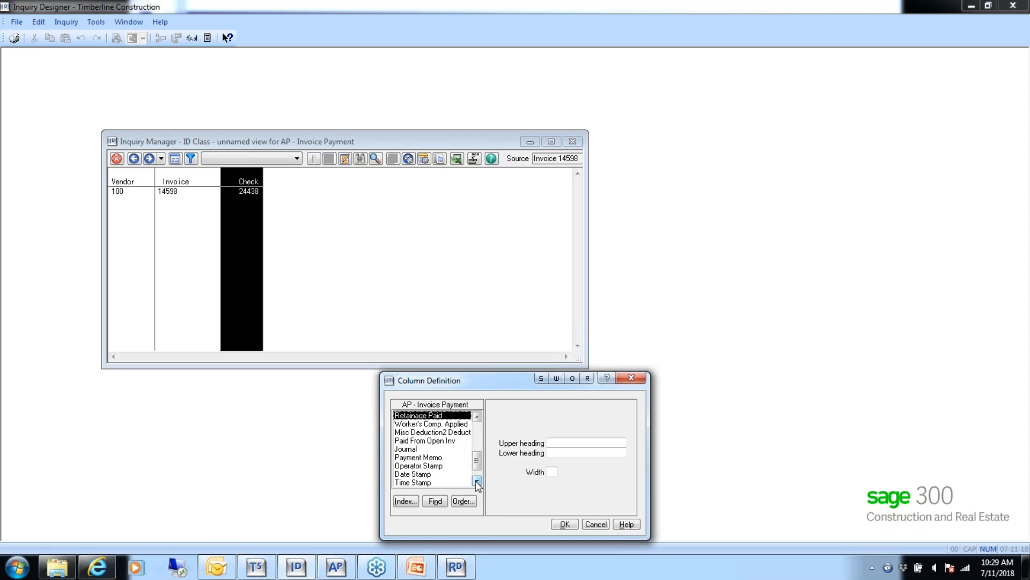
left_click_drag(478, 467, 478, 443)
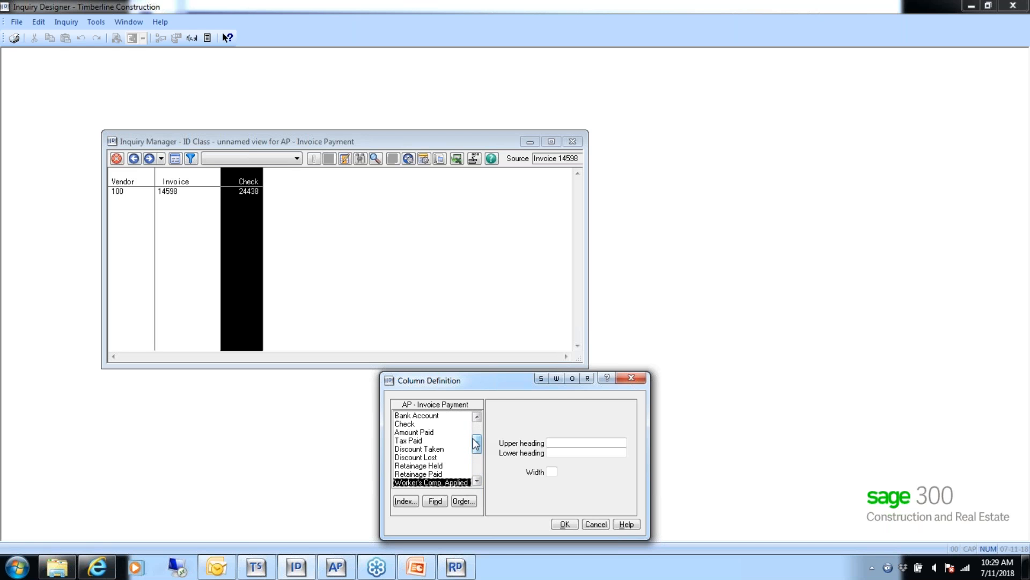
double_click(410, 432)
left_click(564, 524)
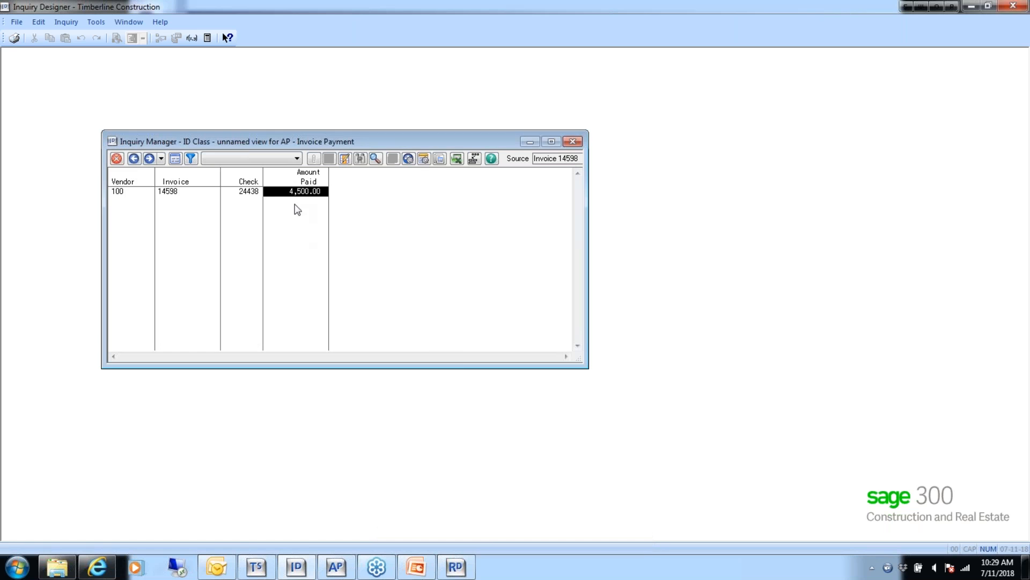
Step: Add a Bank Account column after the Amount Paid column
double_click(289, 180)
left_click(467, 492)
left_click(505, 524)
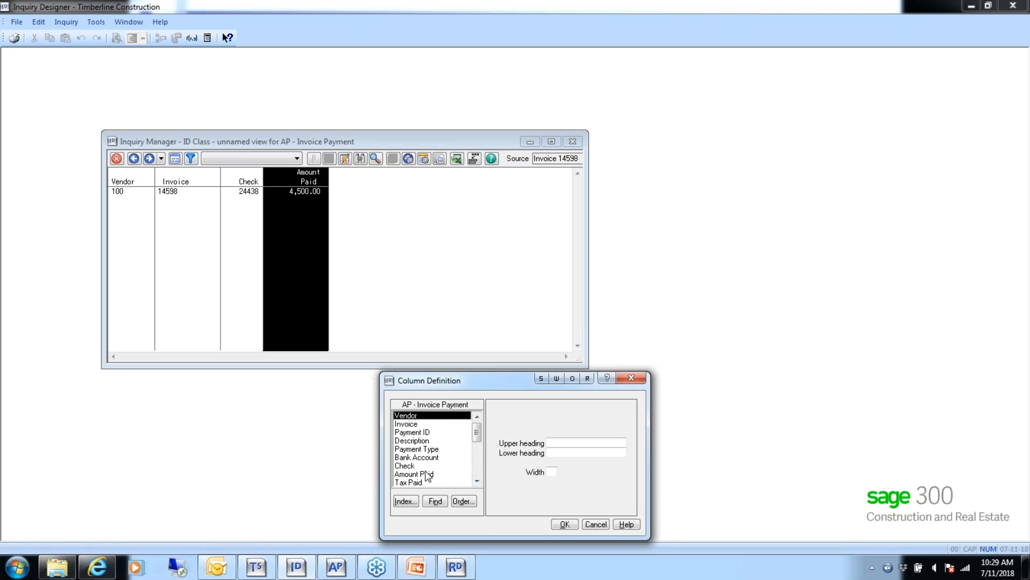
double_click(419, 457)
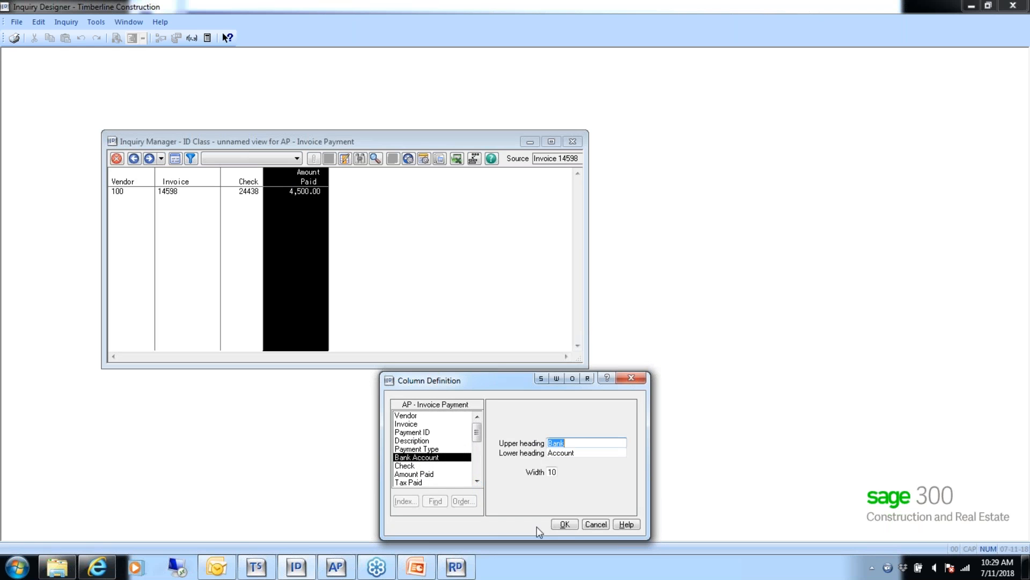
left_click(565, 523)
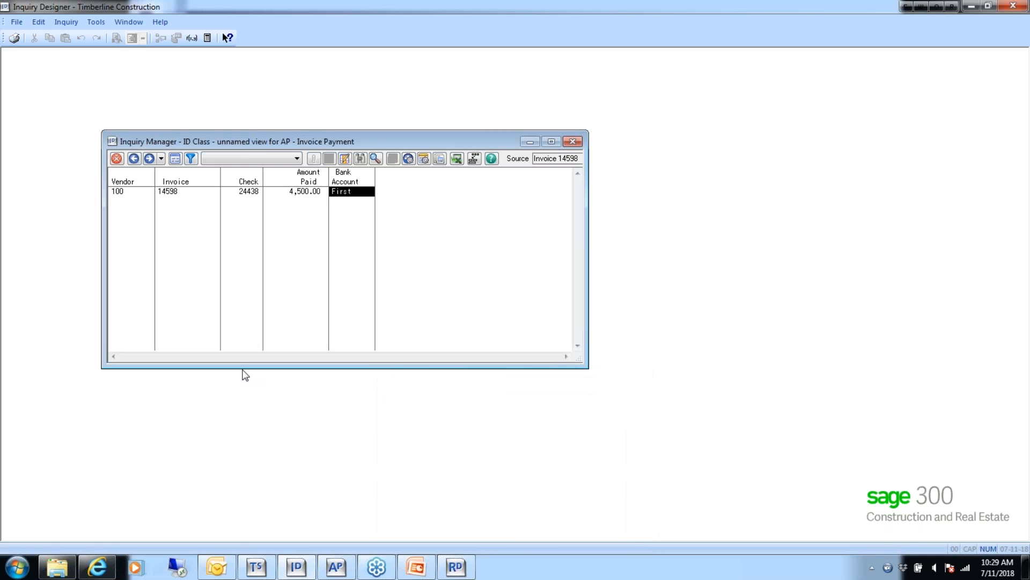
Step: Go back to the invoice list, saving the payment table as "ID payment view" and making it the default view
left_click(132, 159)
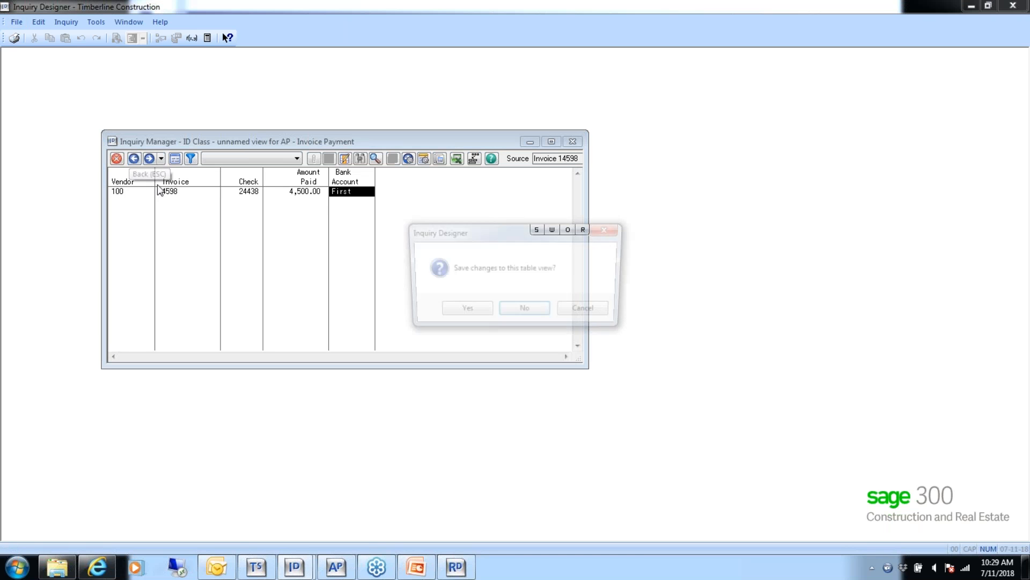
left_click(472, 311)
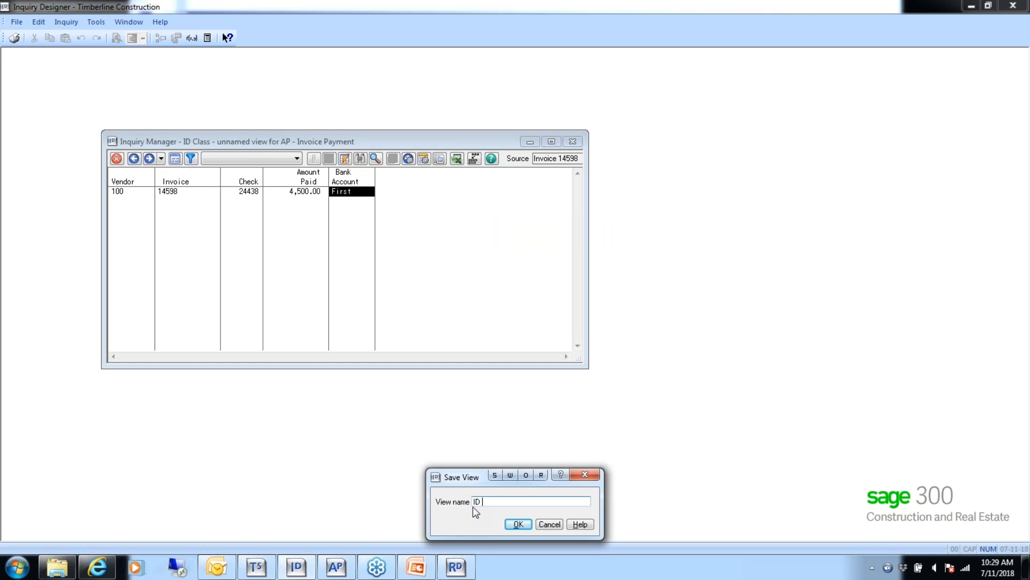
type("ID payment view")
left_click(514, 526)
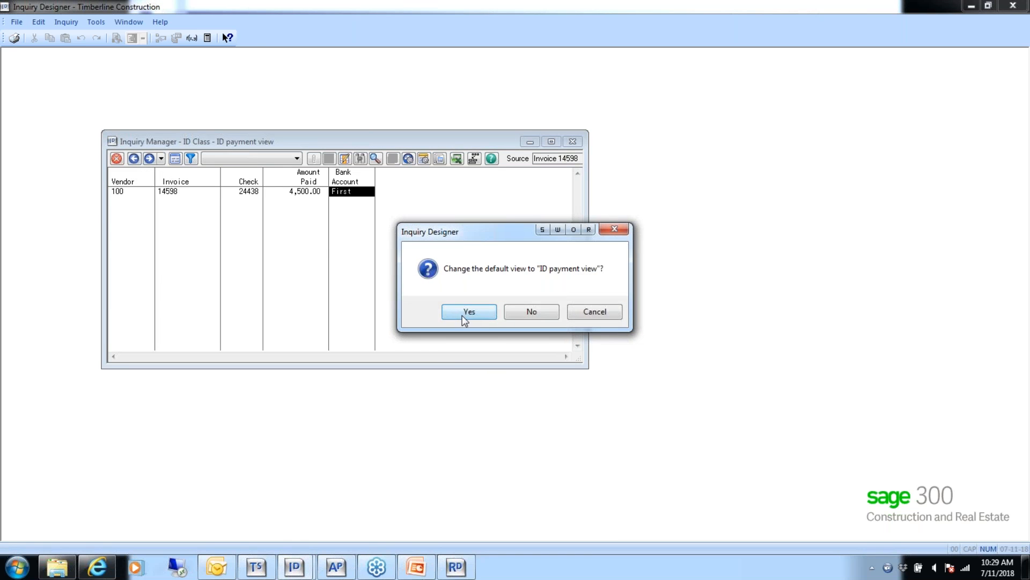
left_click(462, 313)
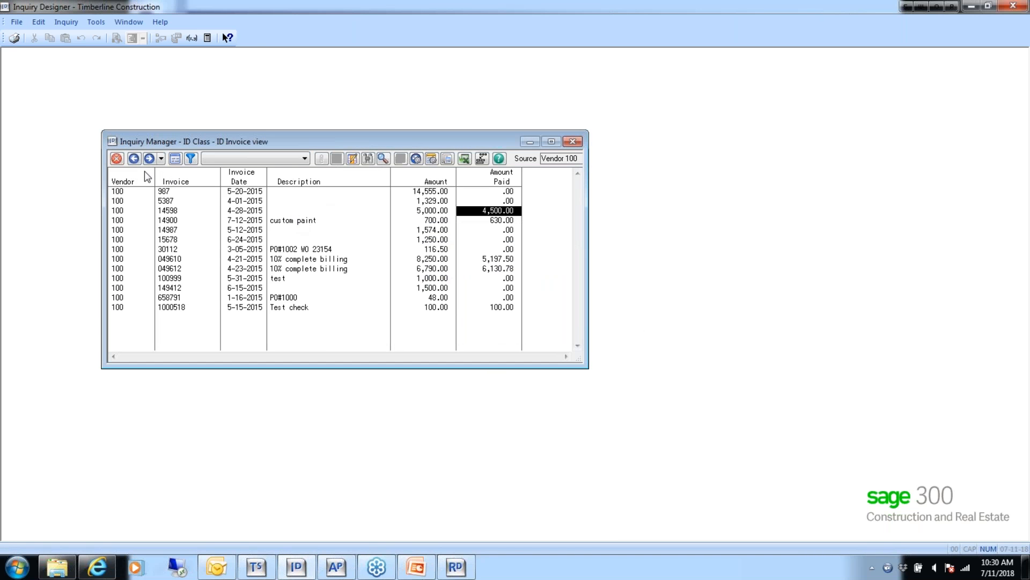
Step: Test the jumps from A-1 Electric Company in the vendor list to its invoices and from the first invoice to its distribution, then return to the invoices
left_click(135, 159)
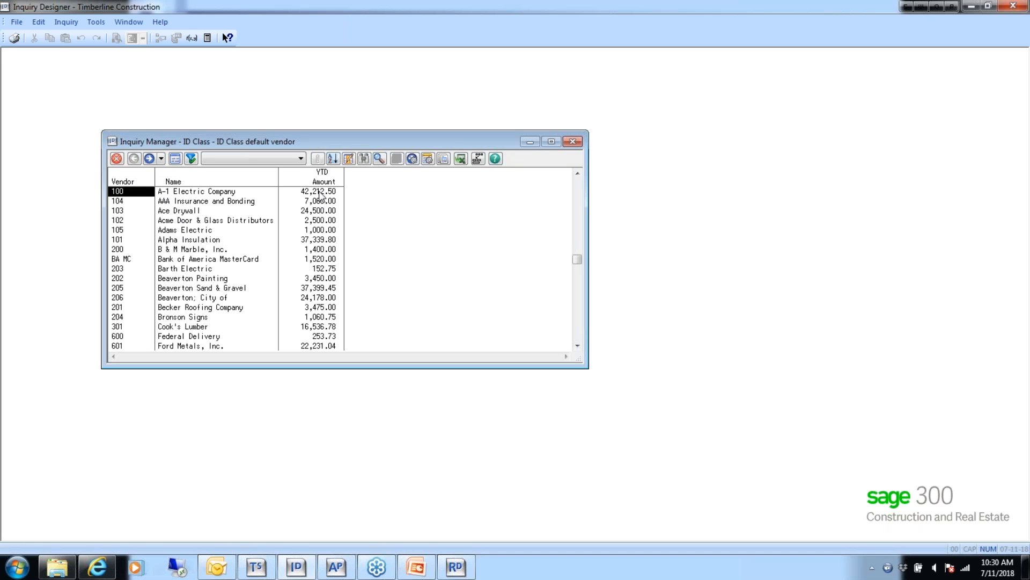
double_click(121, 192)
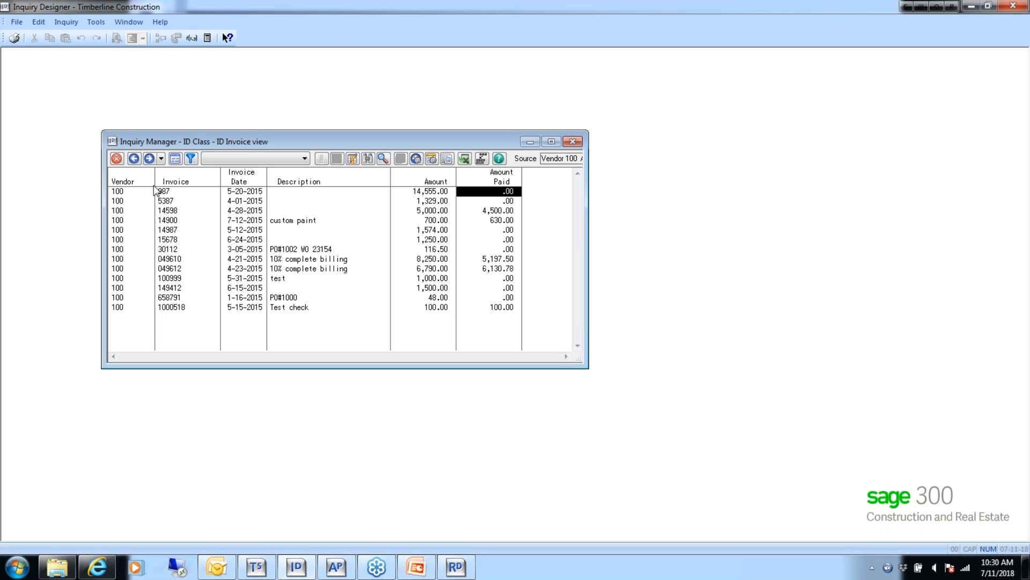
left_click(123, 192)
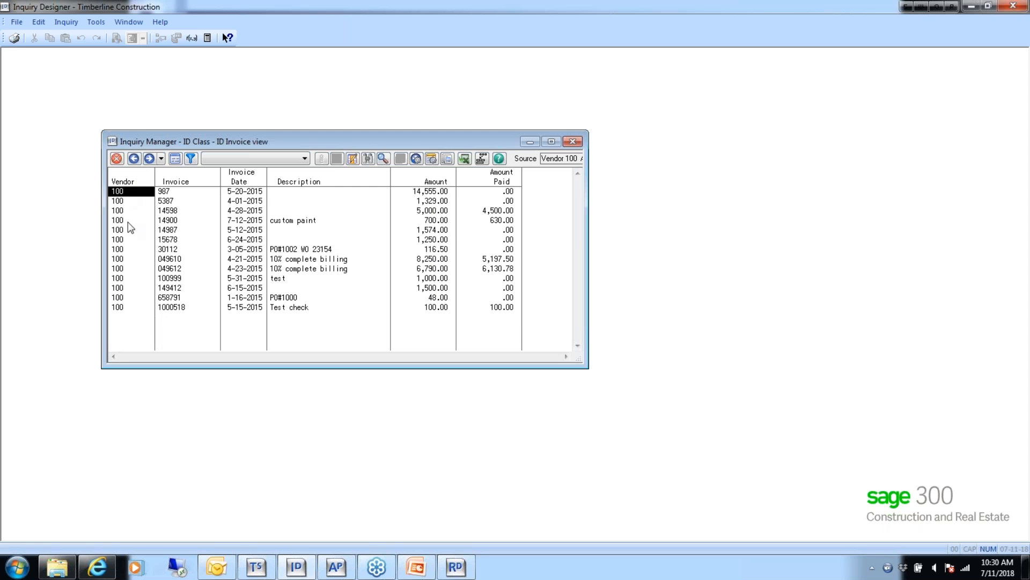
double_click(162, 193)
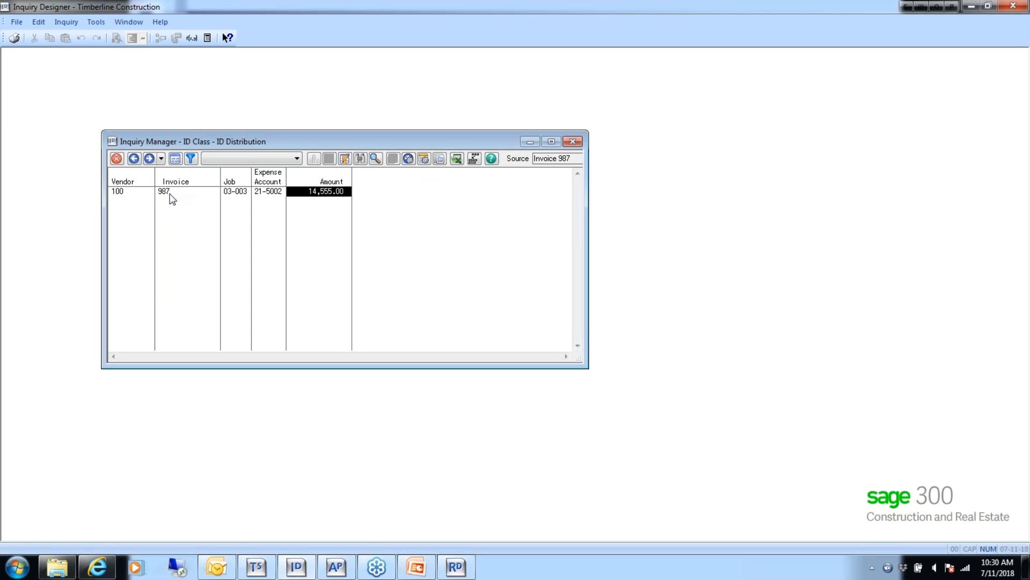
left_click(134, 158)
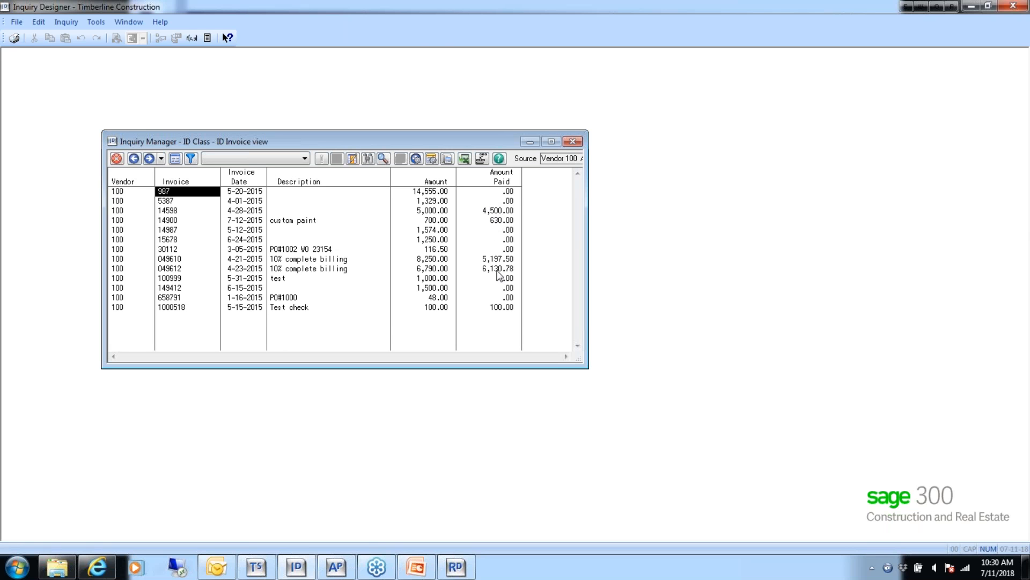
Step: Test the jump from the 4,500.00 paid amount to its invoice payments and return to the invoice list
left_click(499, 212)
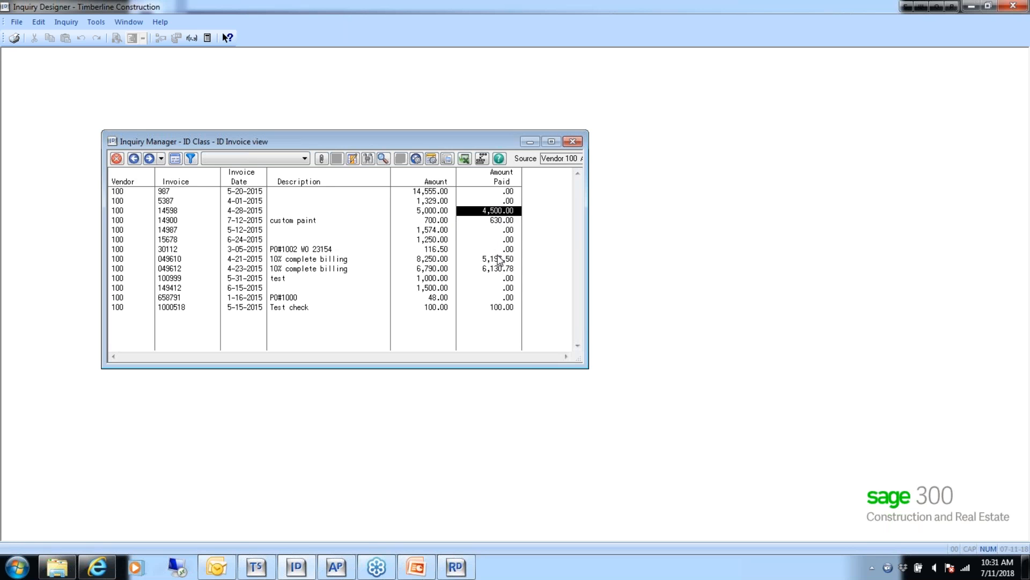
double_click(488, 214)
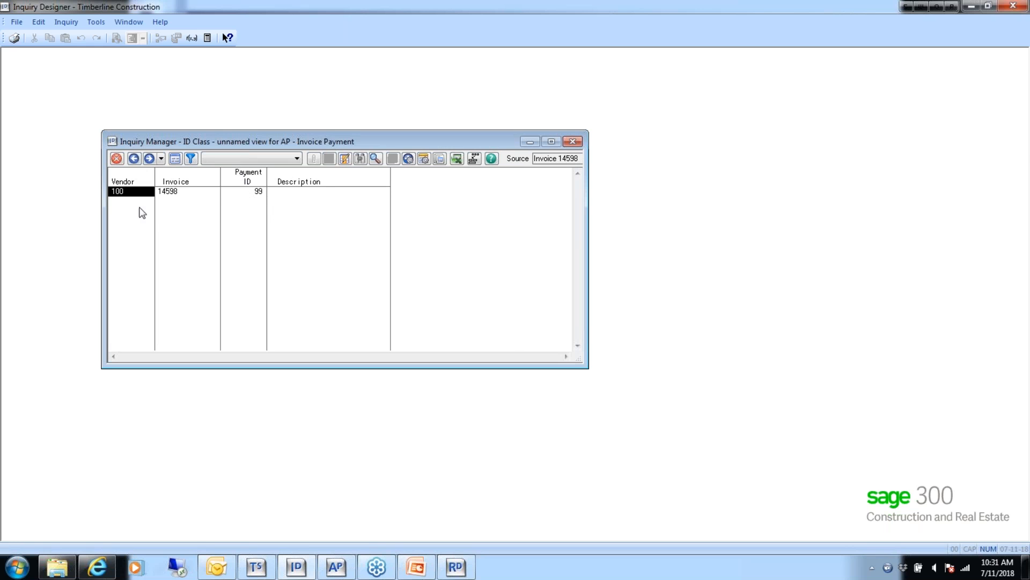
left_click(134, 159)
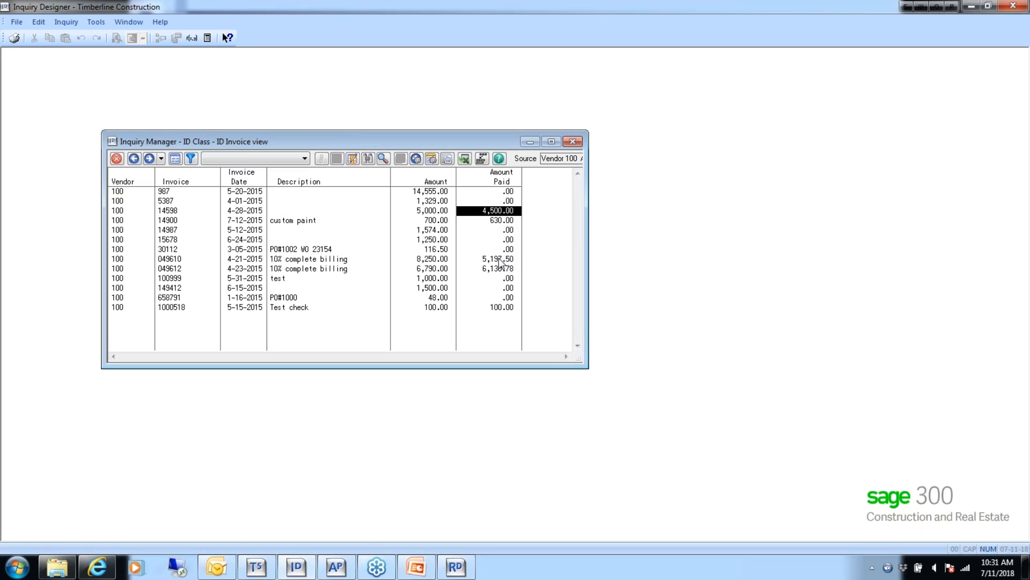
left_click(496, 260)
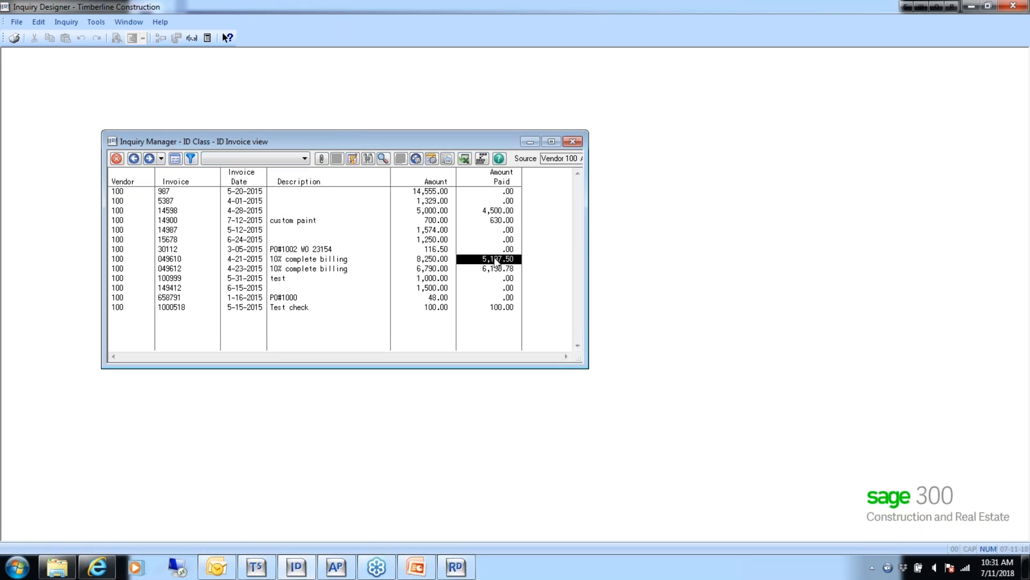
Step: Reopen the invoice payments from the 4,500.00 paid amount and delete the Payment ID and Description columns
double_click(499, 211)
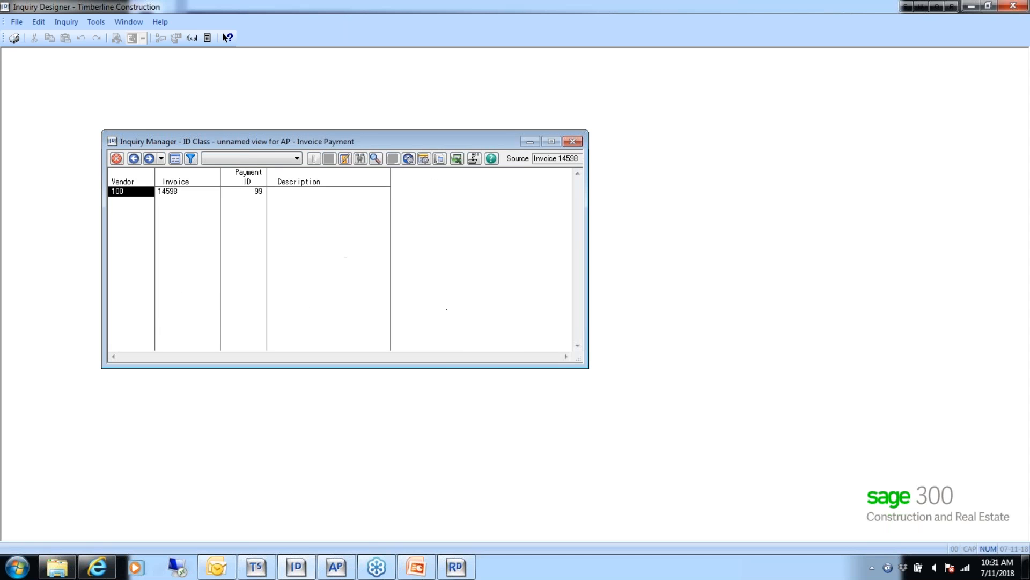
double_click(241, 177)
left_click(479, 485)
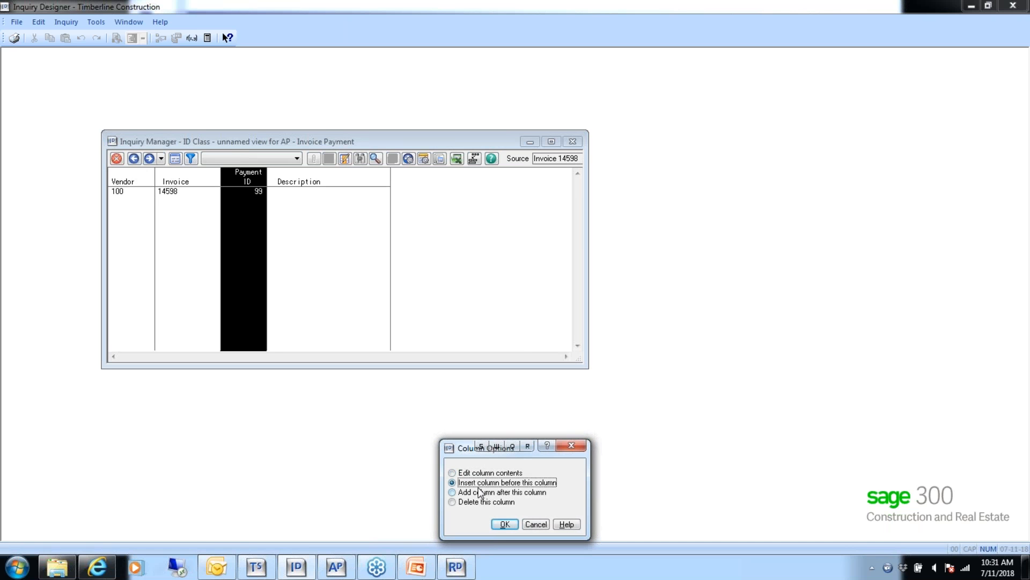
left_click(482, 503)
left_click(503, 525)
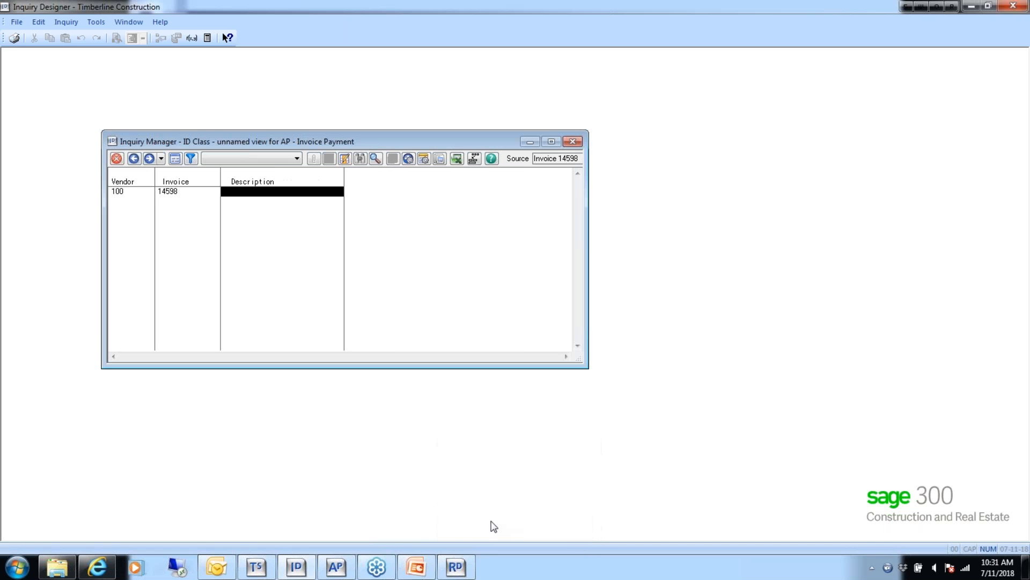
double_click(260, 182)
left_click(481, 501)
left_click(503, 524)
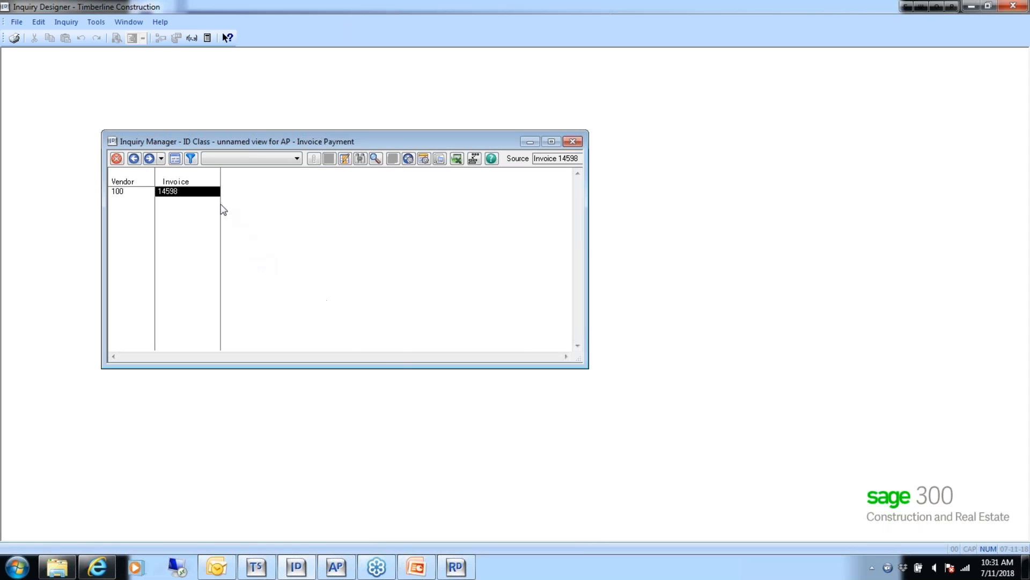
Step: Add a Check column after the Invoice column in the invoice payment table
double_click(191, 178)
left_click(480, 492)
left_click(503, 524)
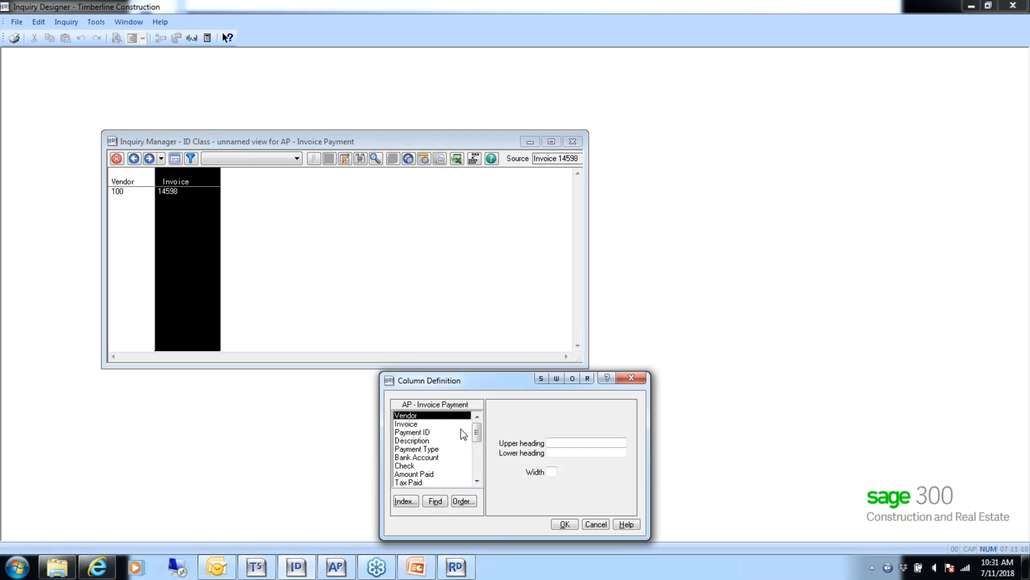
left_click(405, 466)
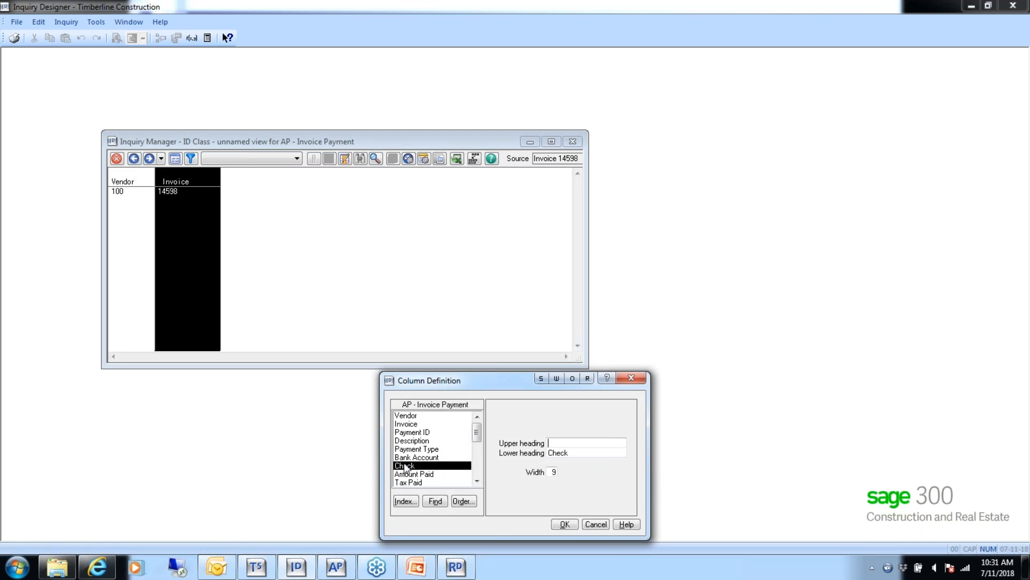
left_click(564, 524)
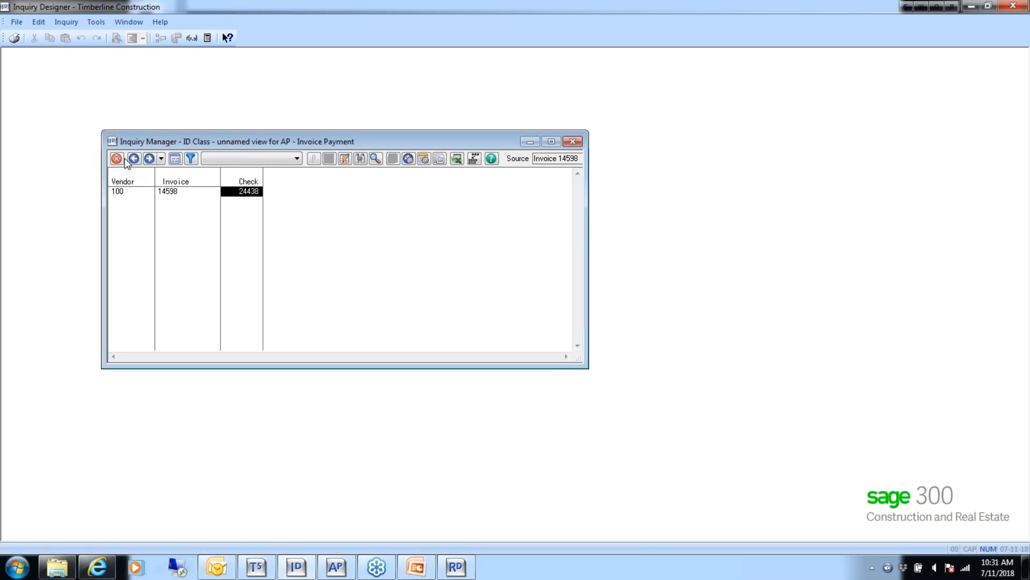
Step: Leave the invoice payment table, saving its view as "ID Payment view" and making it the default view
left_click(122, 159)
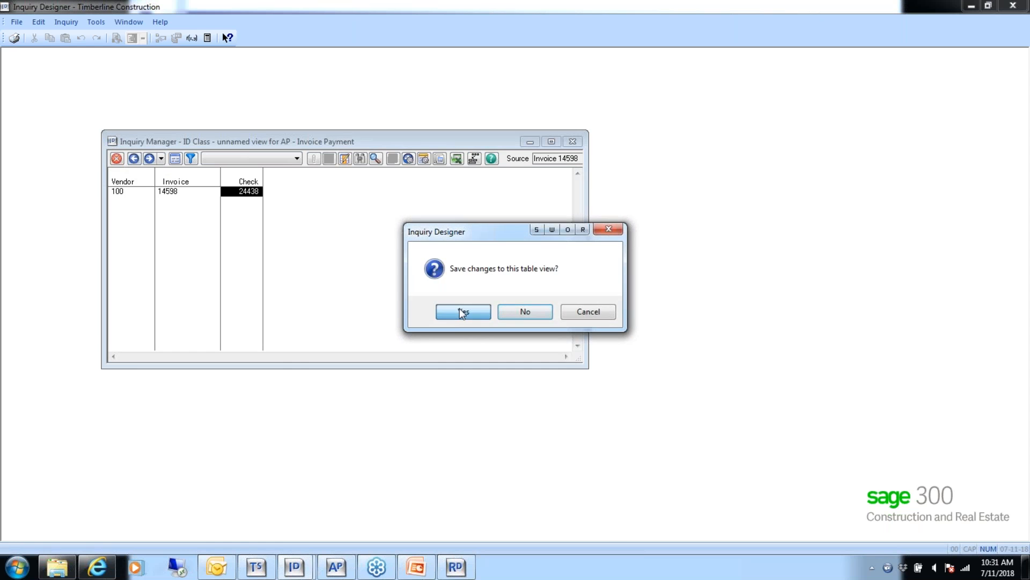
left_click(465, 309)
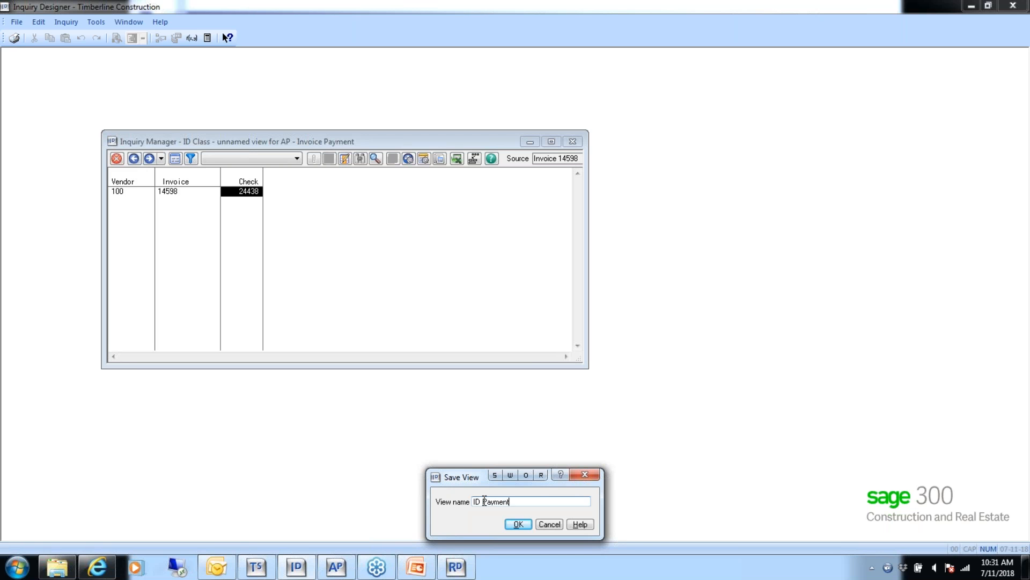
left_click(517, 524)
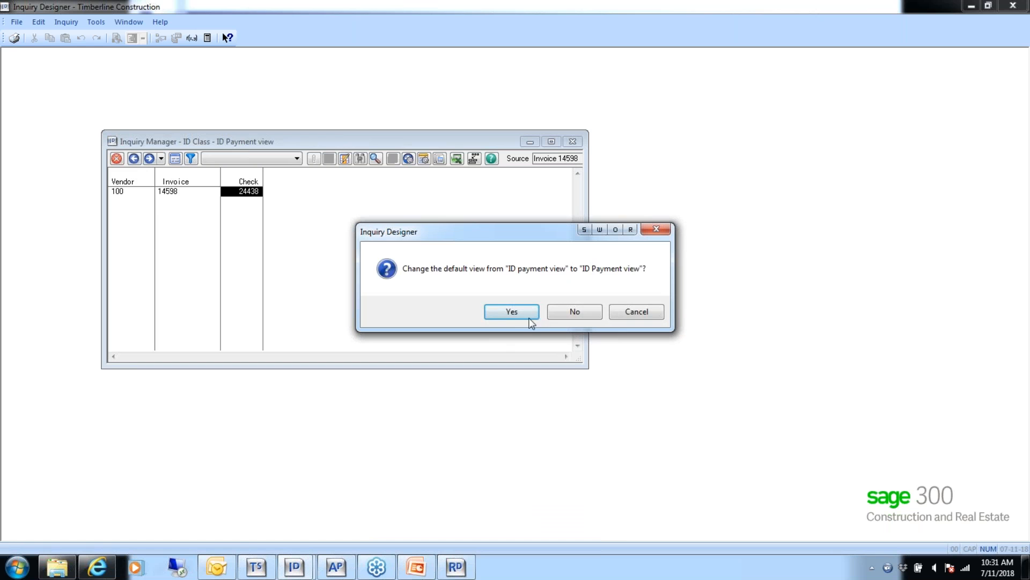
left_click(512, 312)
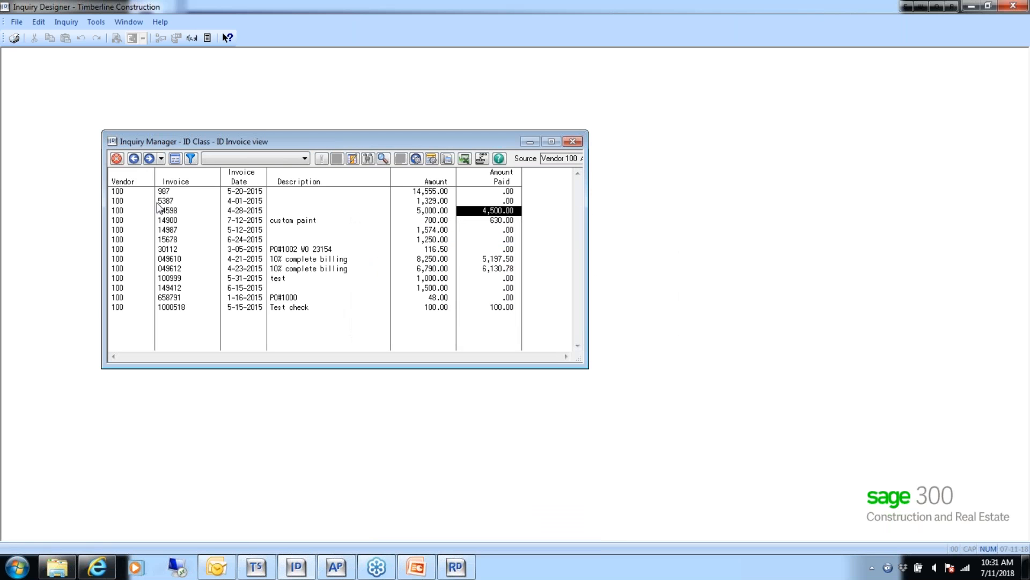
Step: Retest the jumps from vendor 100 to its invoices and from the 4,500.00 paid amount to its payments, then return to the invoices
double_click(501, 221)
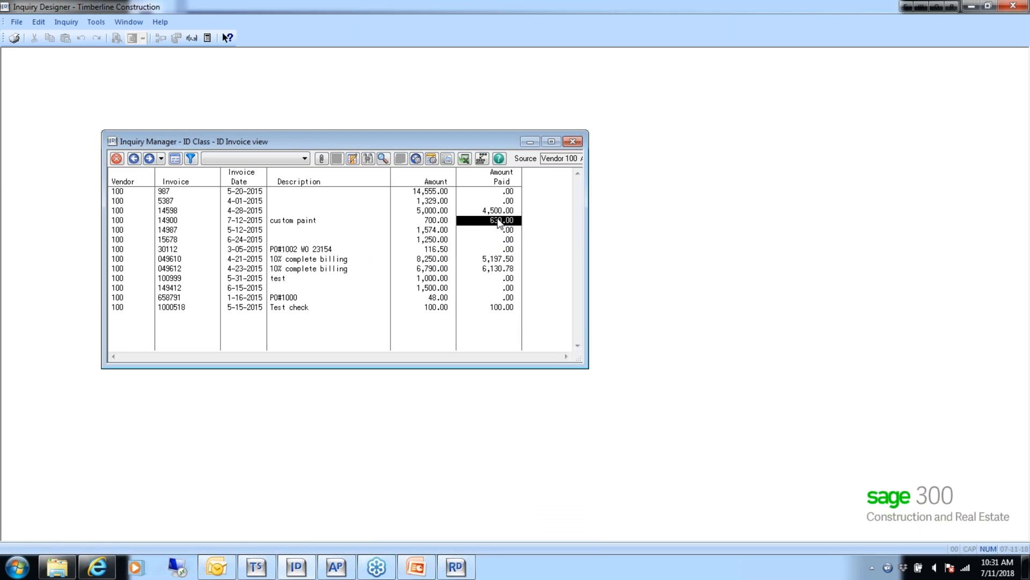
left_click(134, 159)
left_click(134, 159)
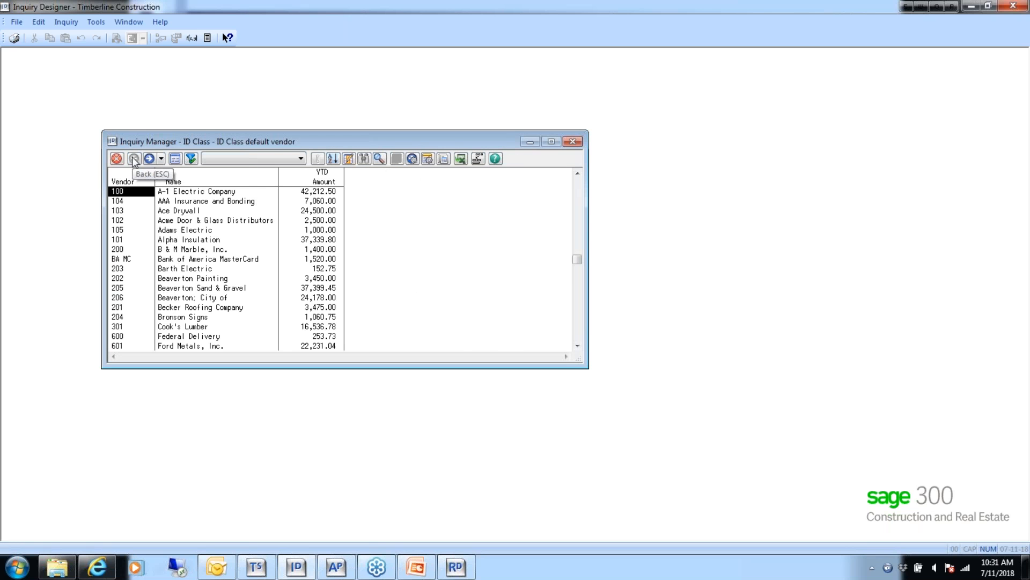
double_click(118, 193)
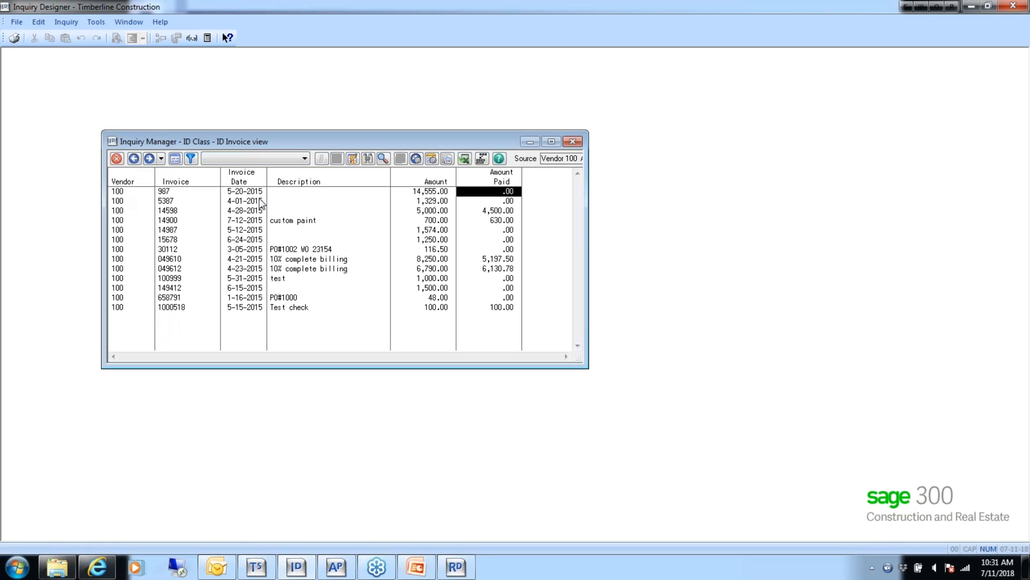
left_click(490, 210)
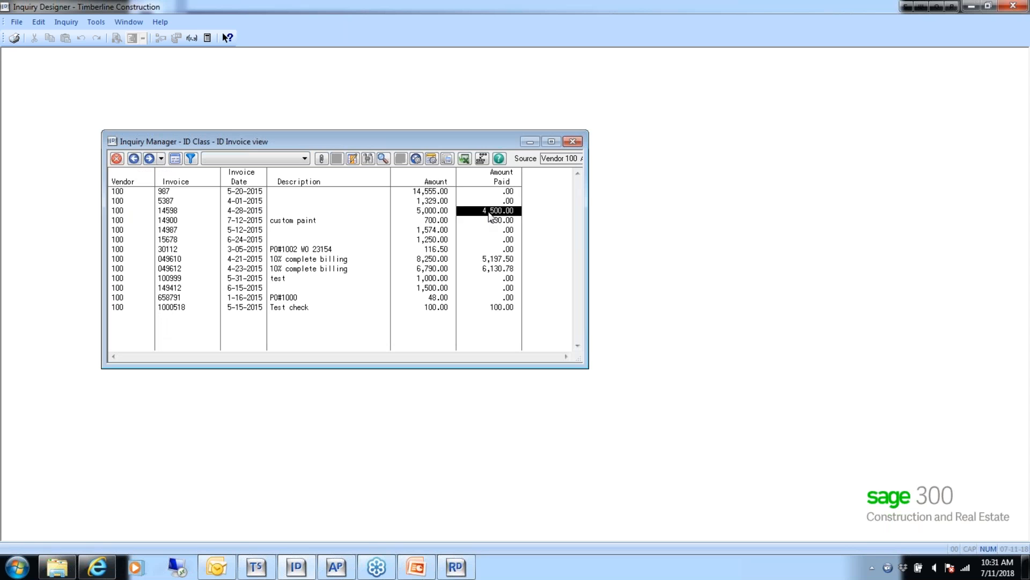
double_click(490, 212)
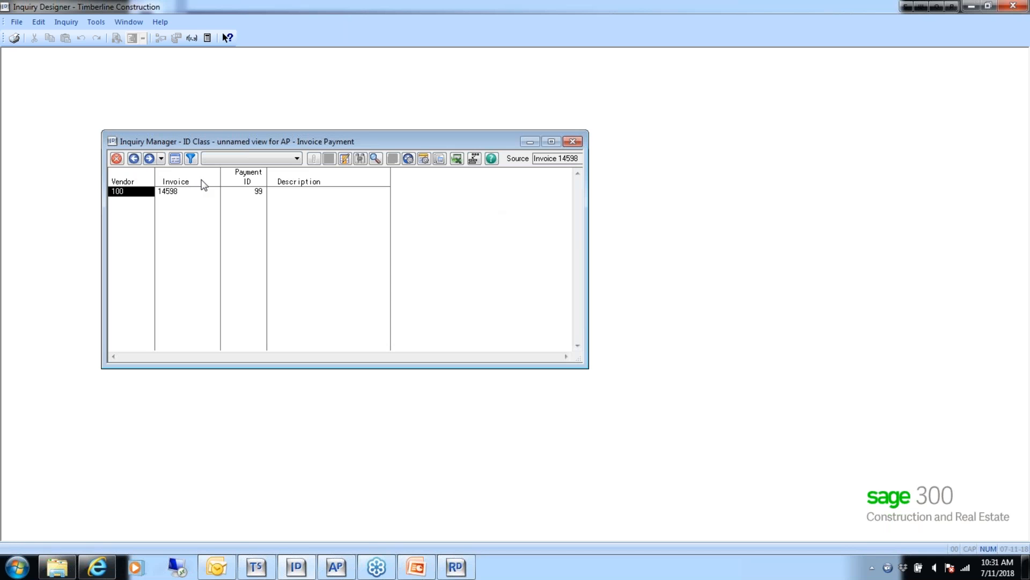
left_click(132, 158)
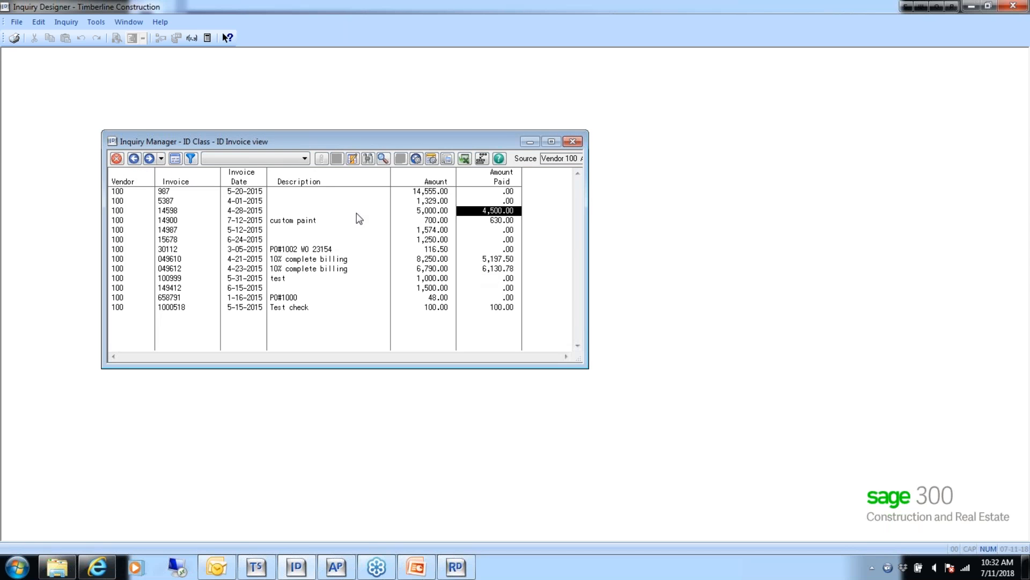
left_click(122, 202)
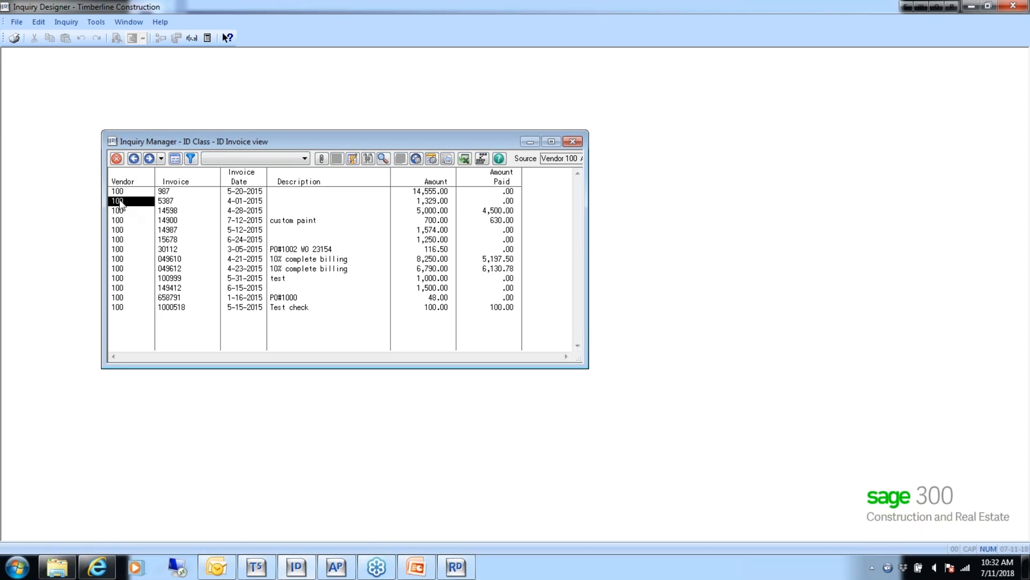
Step: Open the invoice payments from the 4,500.00 paid amount and delete the Description and Payment ID columns
double_click(496, 211)
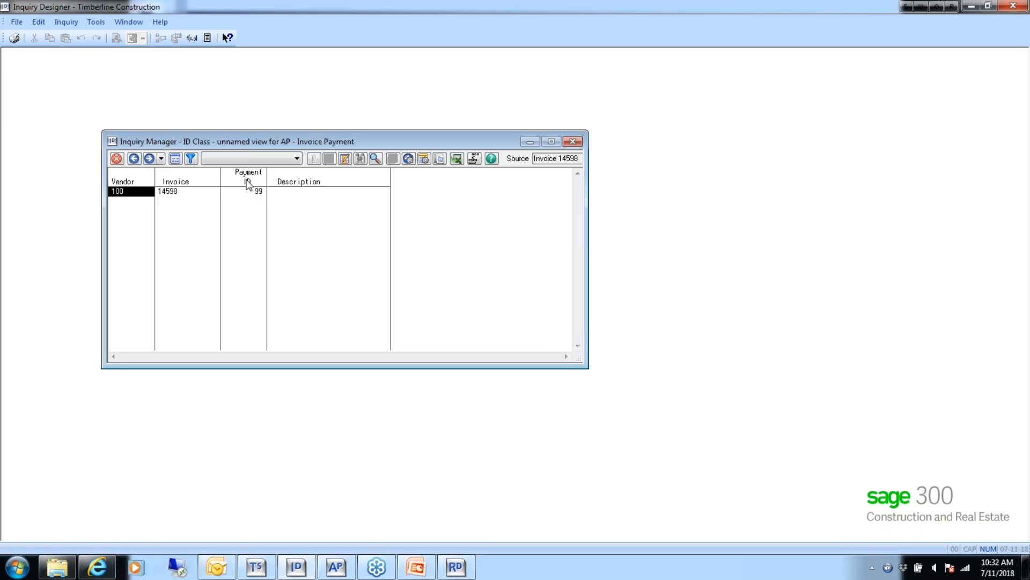
double_click(278, 181)
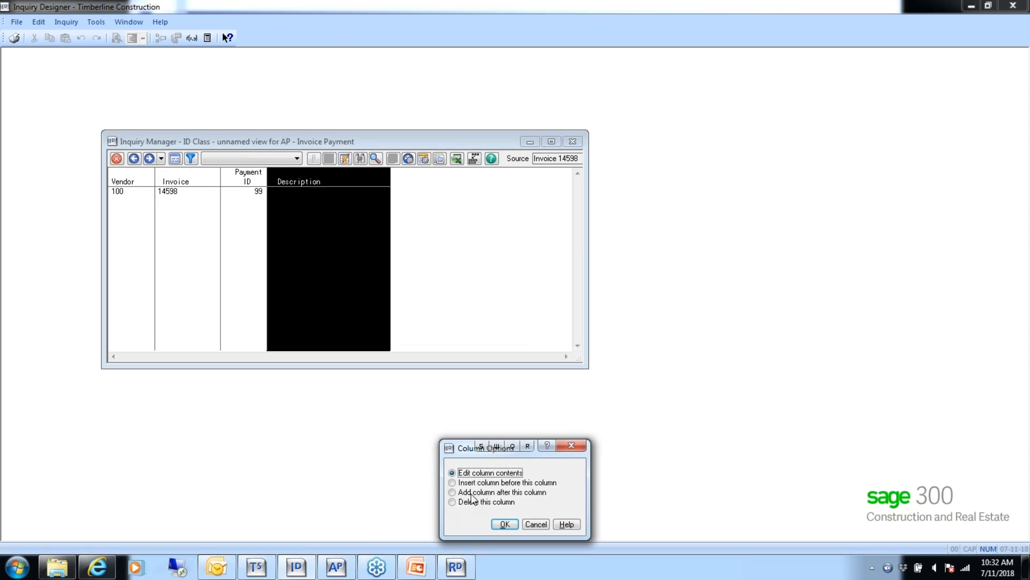
left_click(504, 524)
double_click(237, 194)
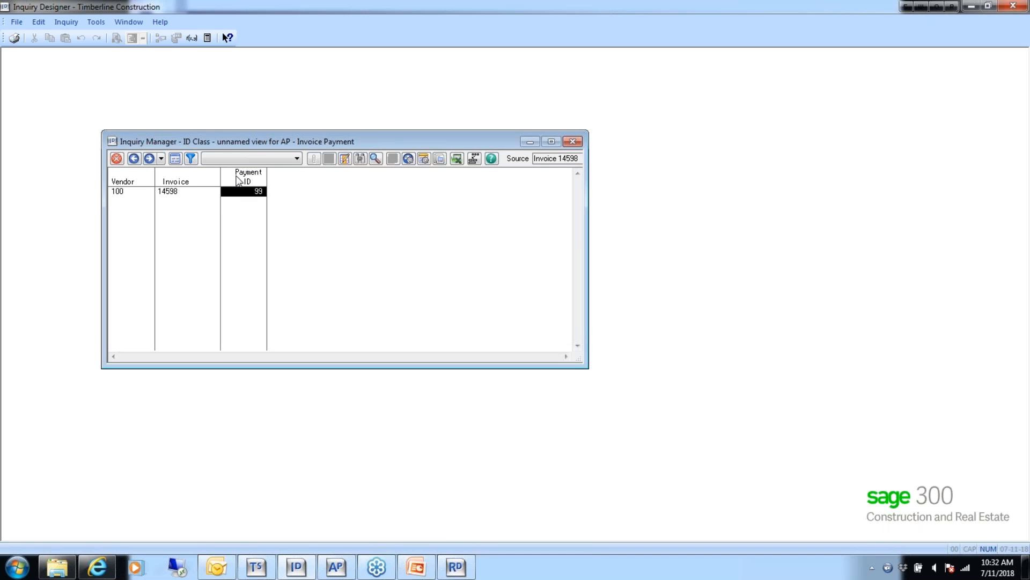
left_click(466, 502)
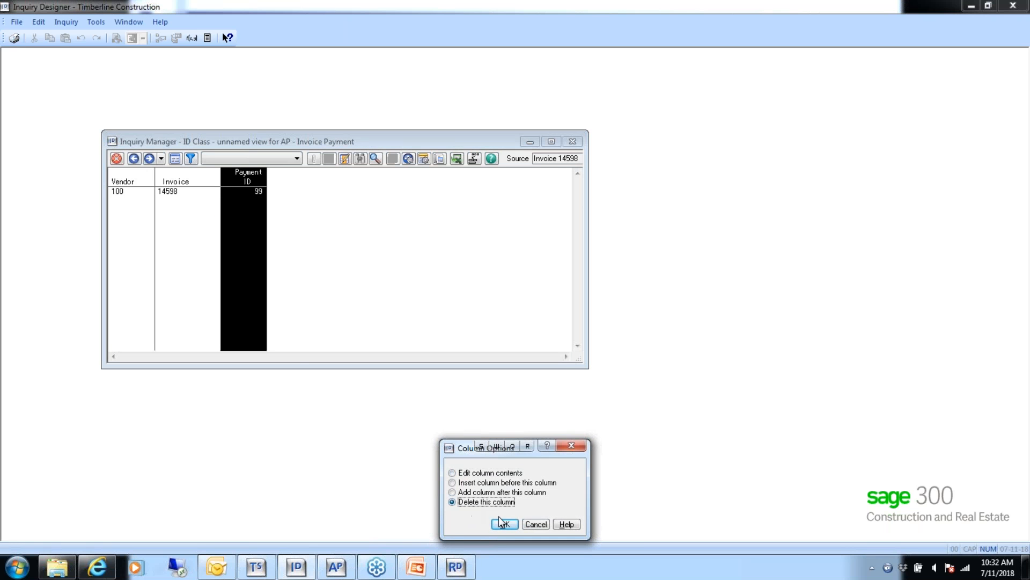
left_click(505, 526)
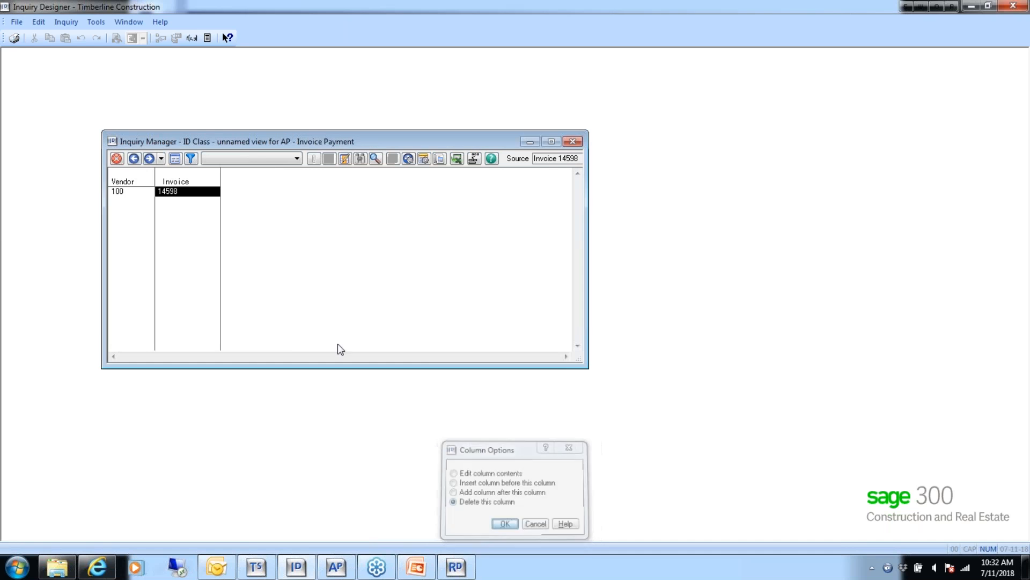
Step: Leave the payment table, saving its view as "ID Check Number" and making it the default view
left_click(134, 159)
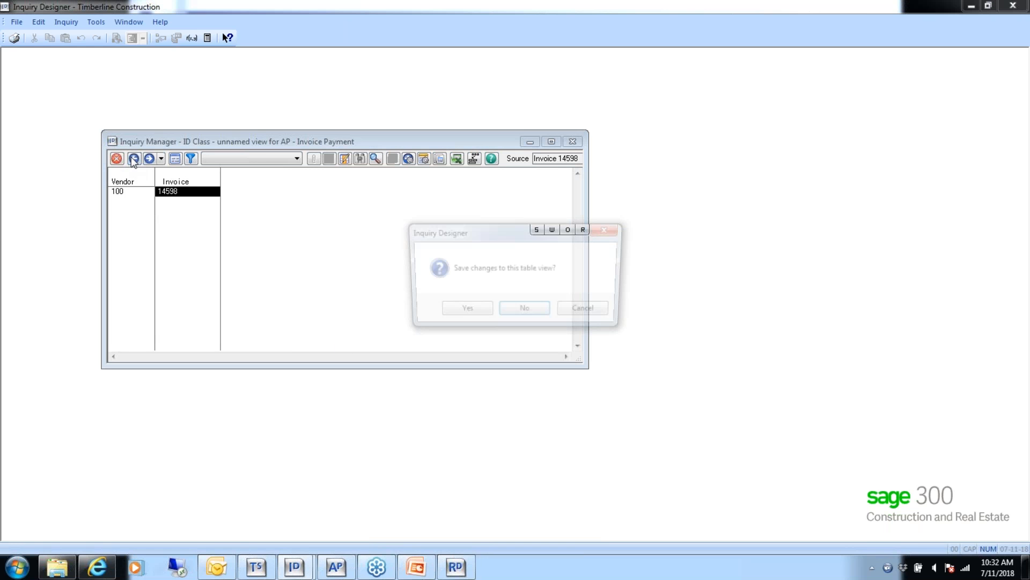
left_click(464, 311)
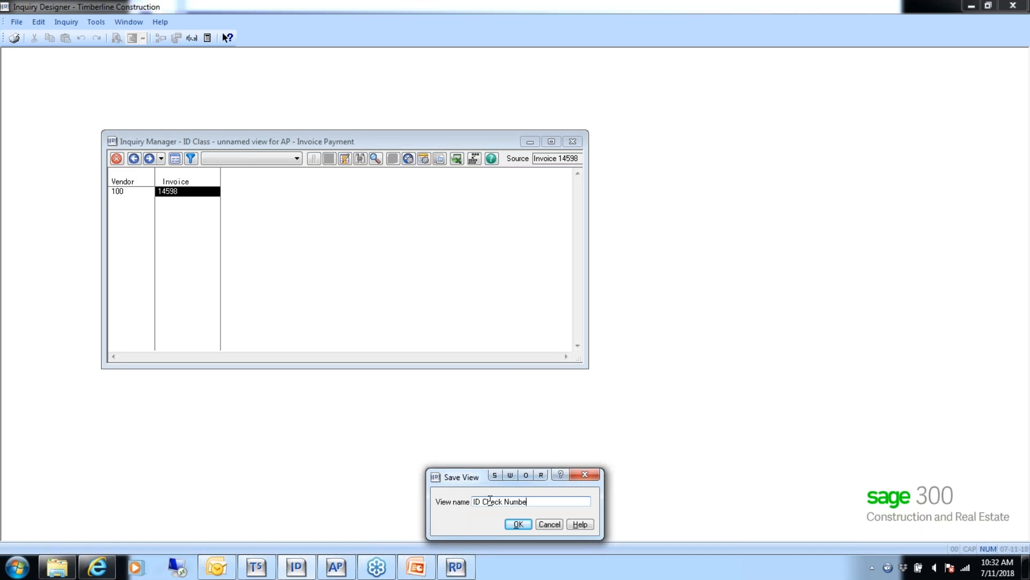
left_click(519, 524)
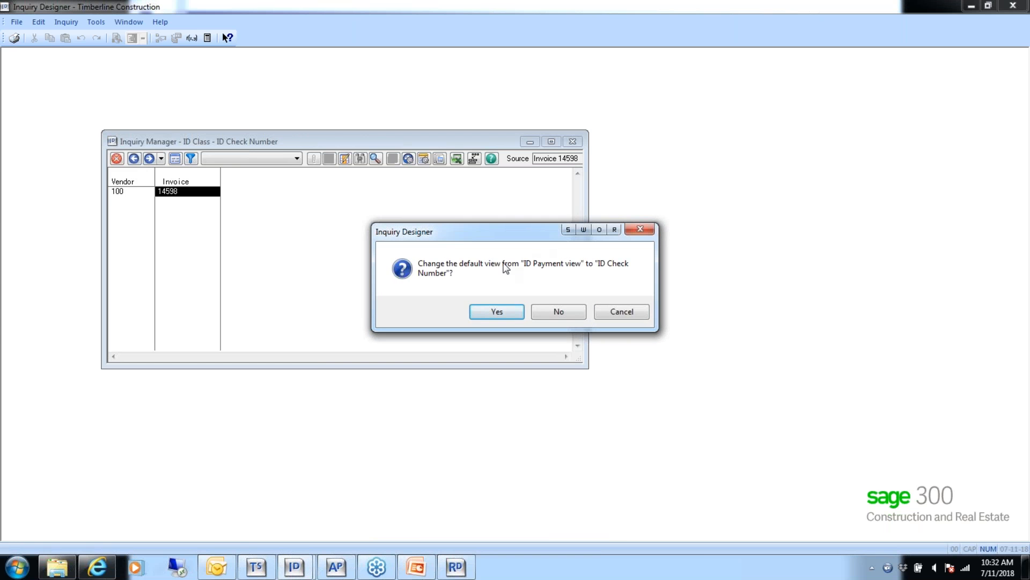
left_click(501, 312)
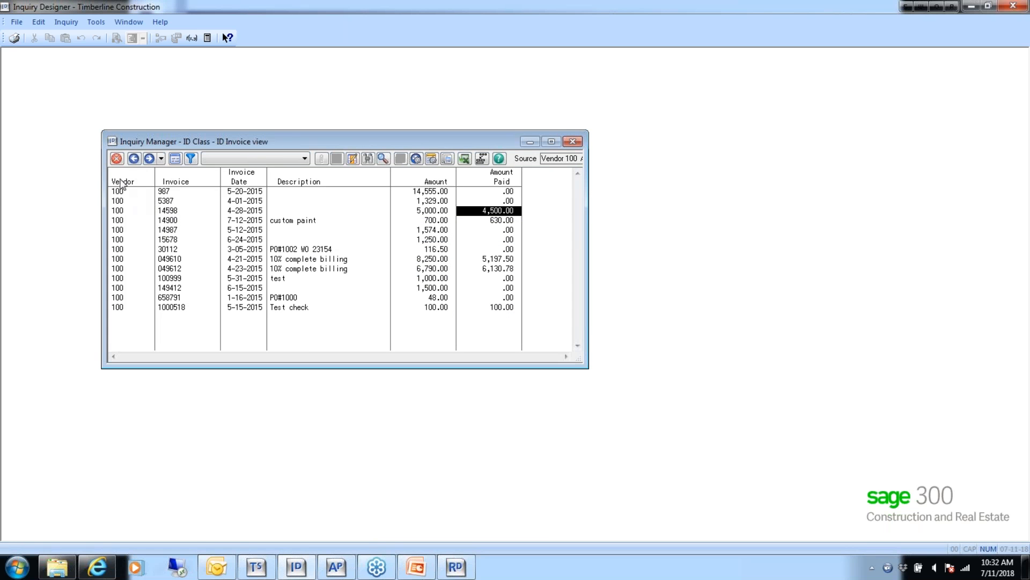
Step: Jump from the vendor list to the 4,500.00 invoice payment, display it in the Invoice Payment Summary view, and return to the invoices
left_click(132, 159)
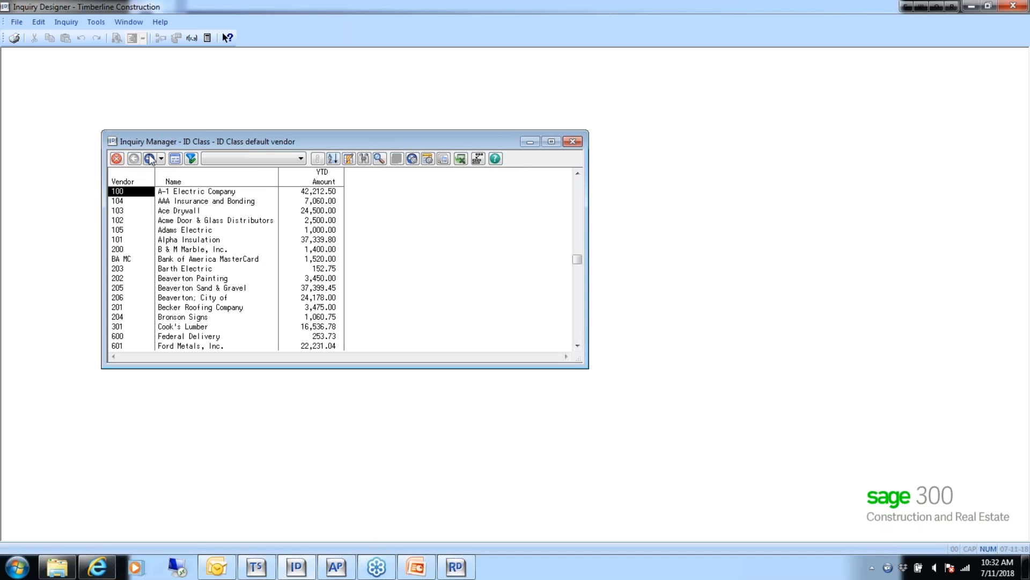
left_click(150, 159)
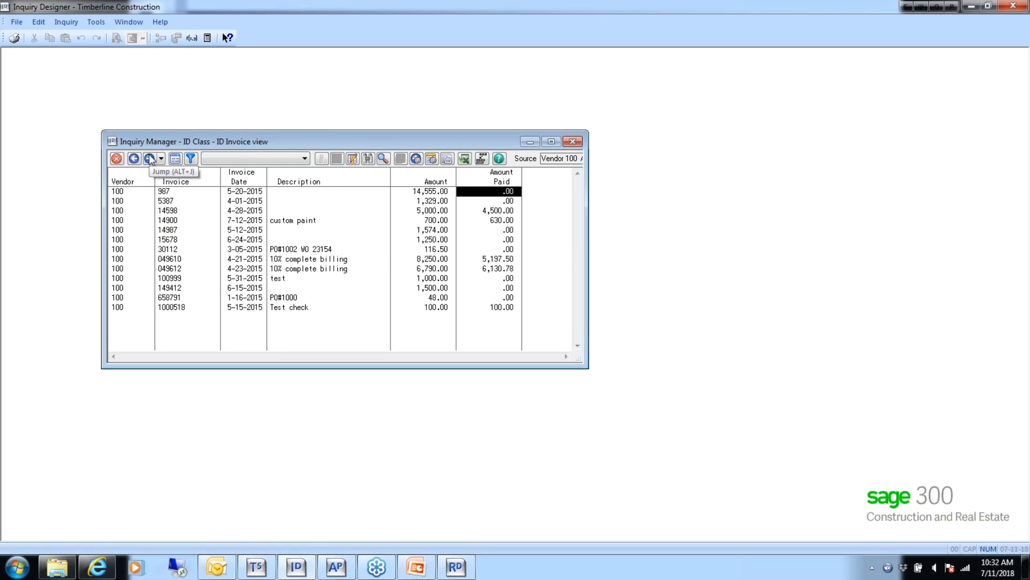
double_click(497, 211)
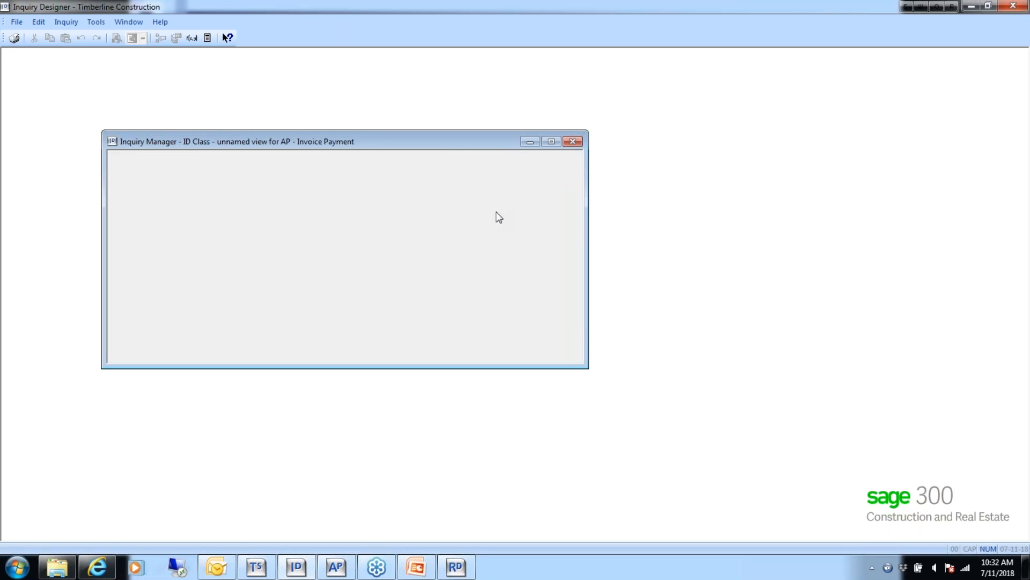
left_click(296, 158)
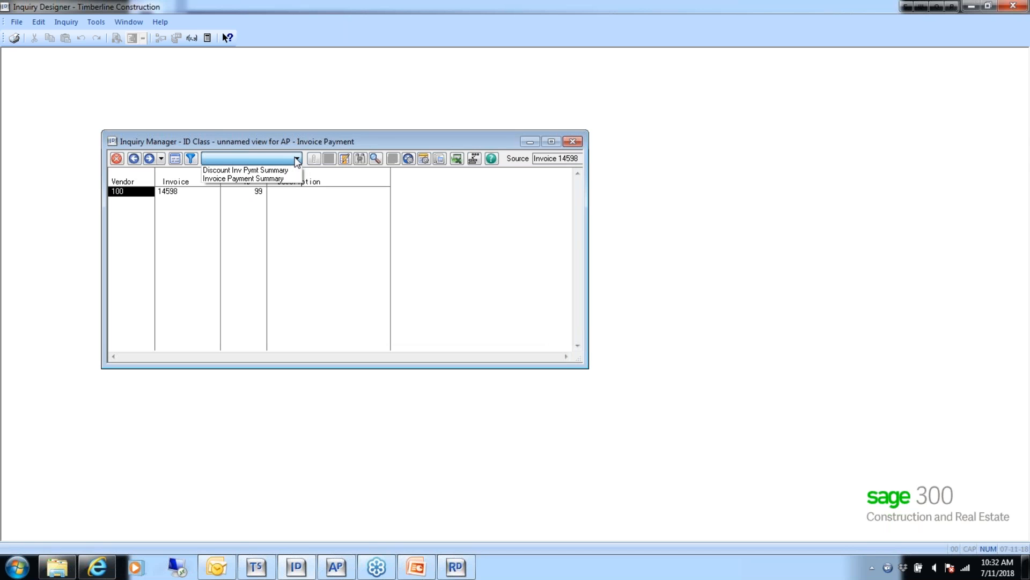
left_click(261, 178)
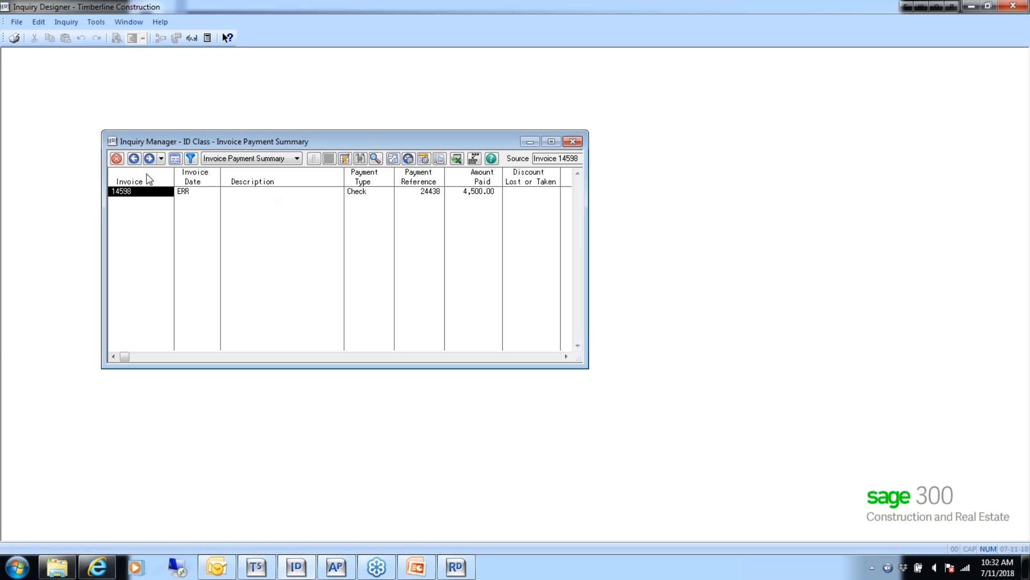
left_click(134, 158)
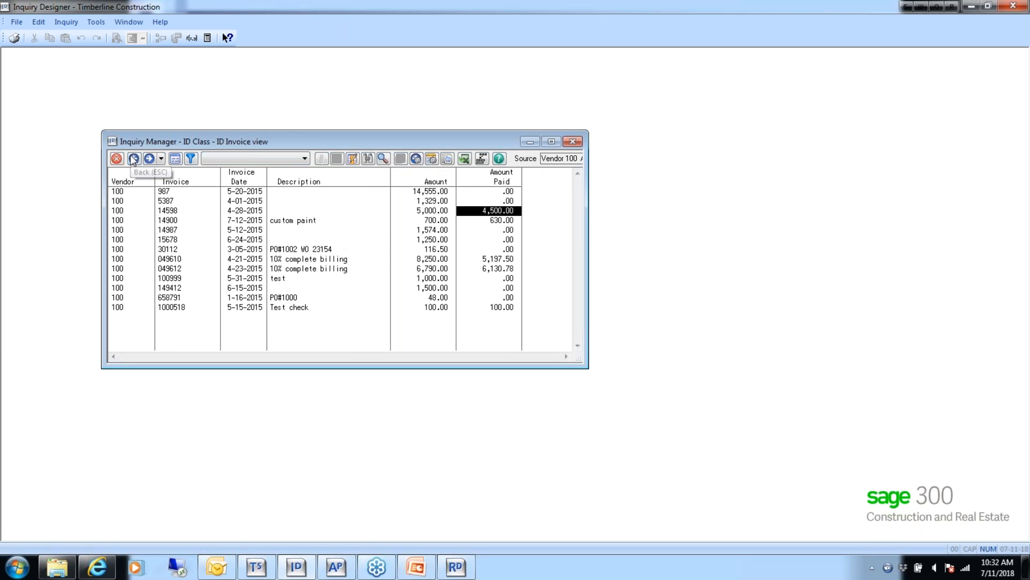
Step: Recheck the payment jump from the 4,500.00 paid amount, then go back to the vendor list and close the ID Class inquiry
double_click(491, 211)
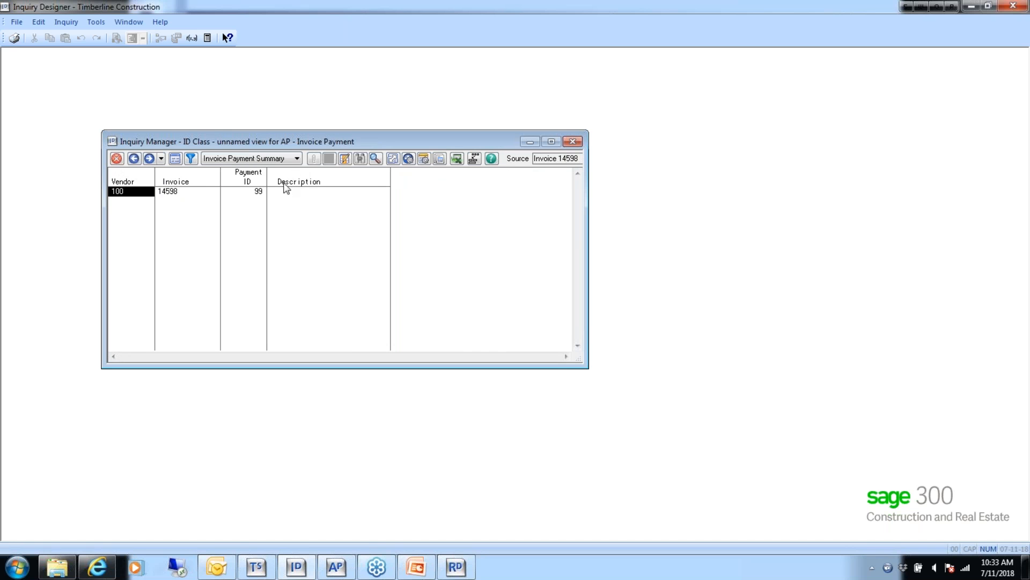
left_click(134, 159)
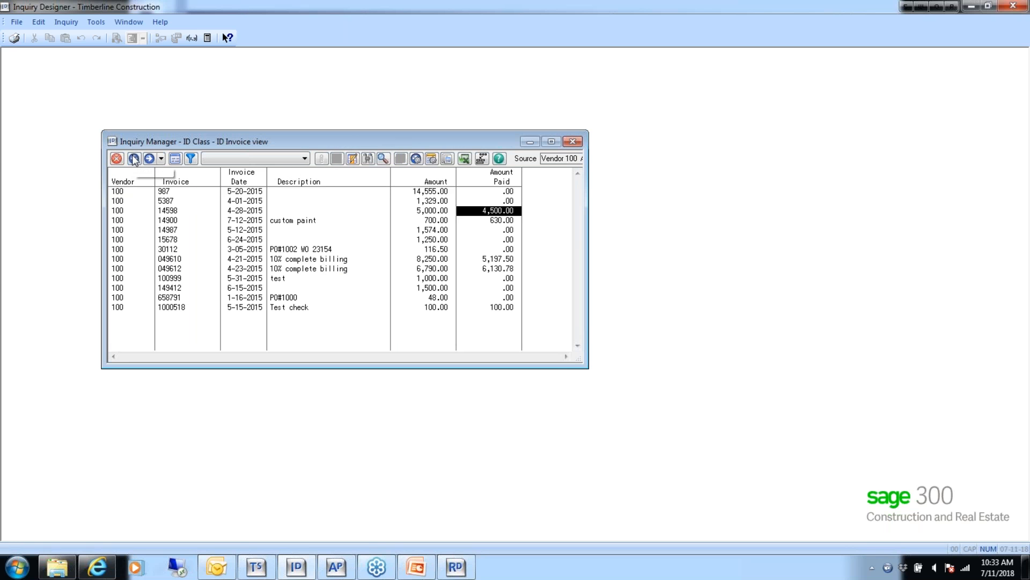
left_click(133, 160)
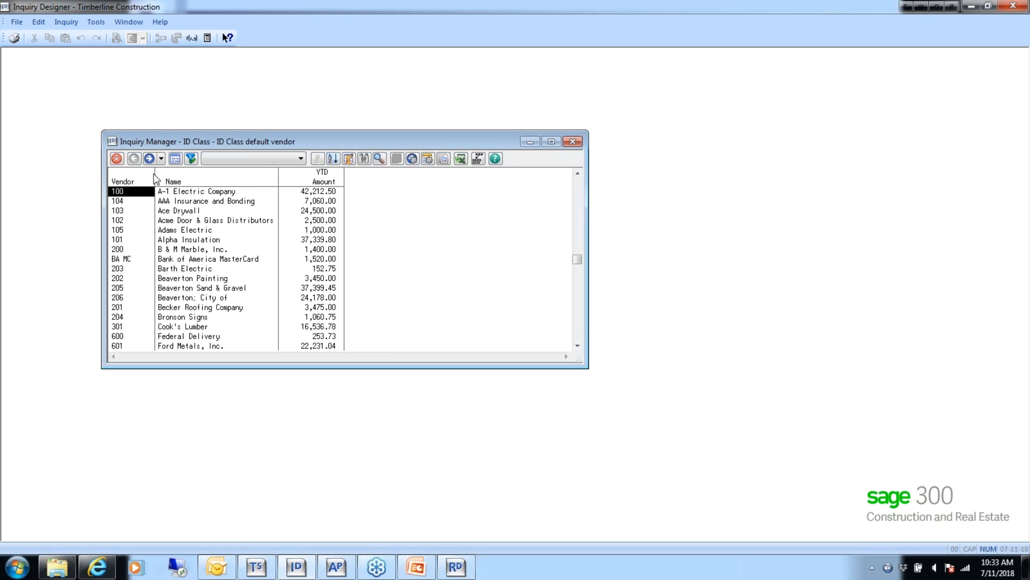
left_click(116, 160)
left_click(473, 312)
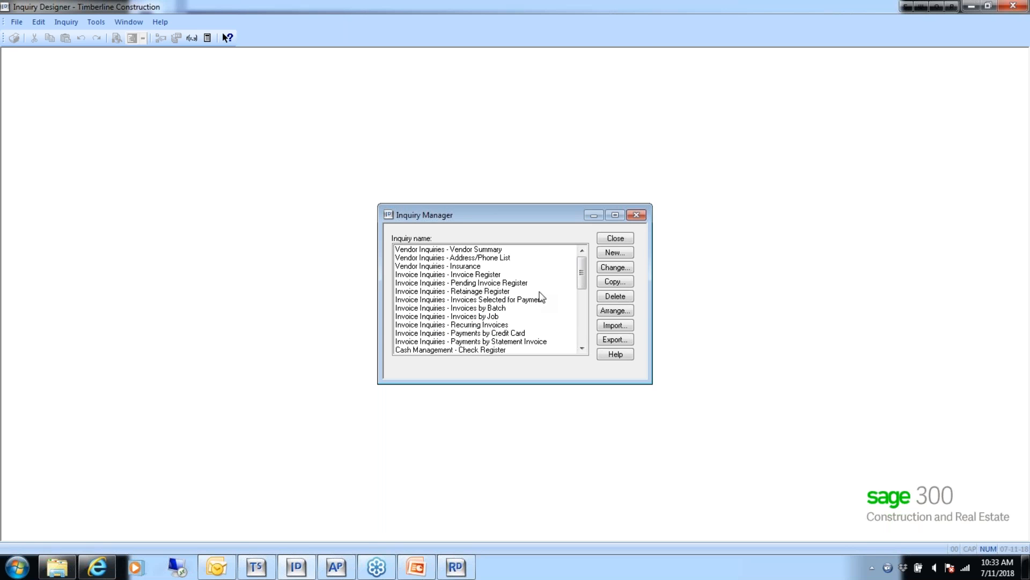
Step: Reopen the Custom - ID Class inquiry for defining levels with the master source file and list the available vendor views
left_click_drag(584, 273, 576, 349)
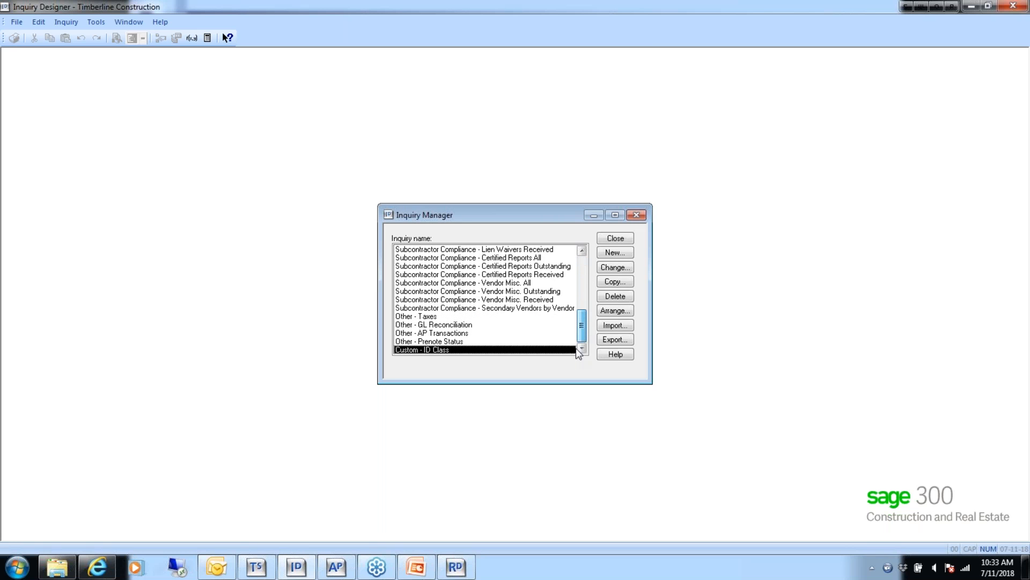
double_click(437, 349)
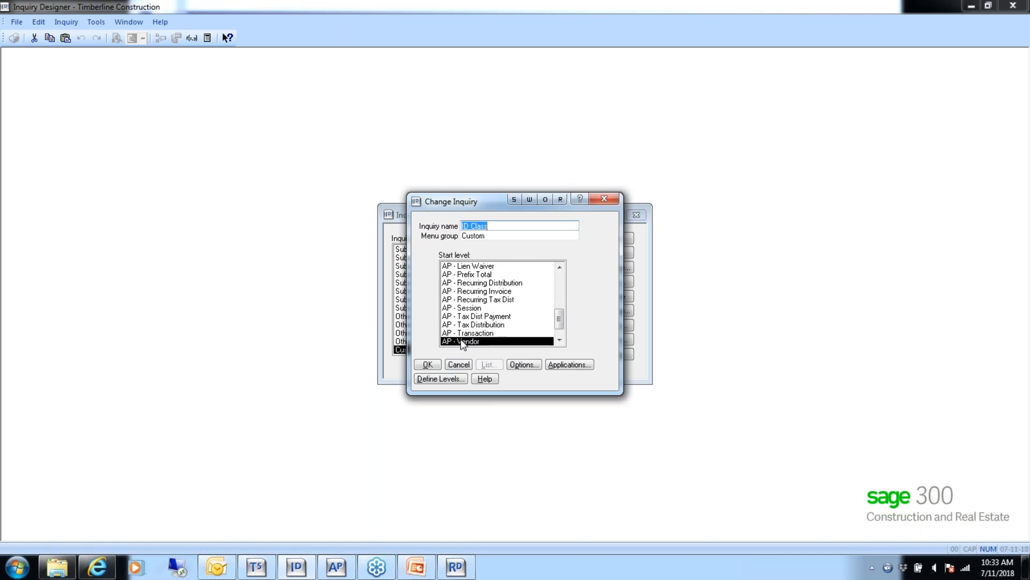
left_click(448, 380)
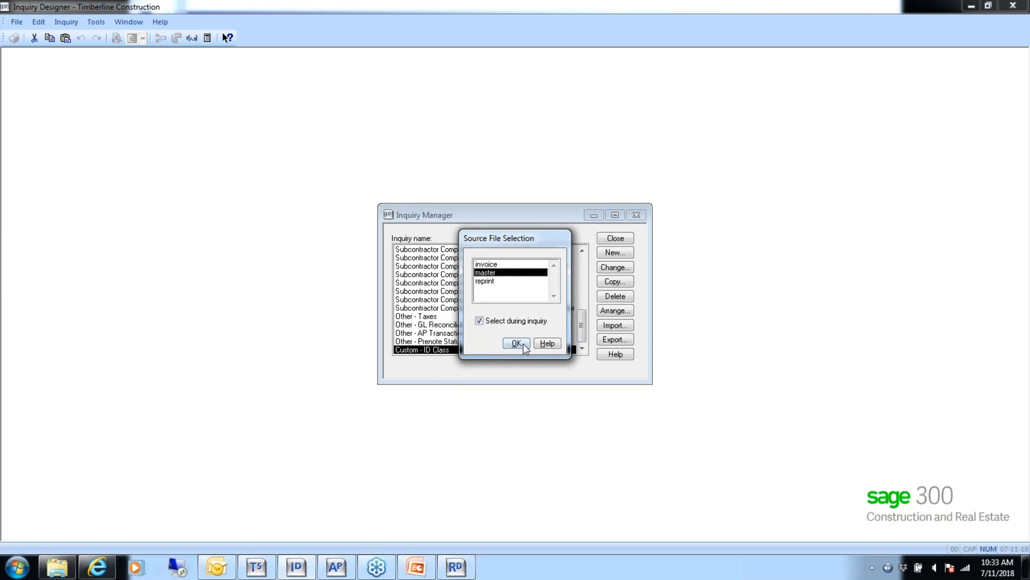
left_click(521, 342)
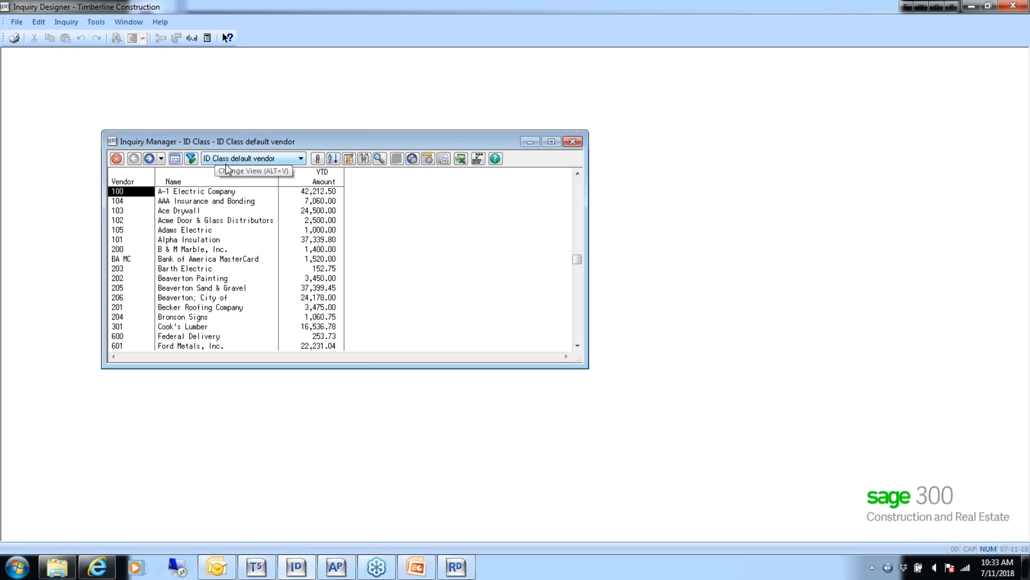
left_click(301, 158)
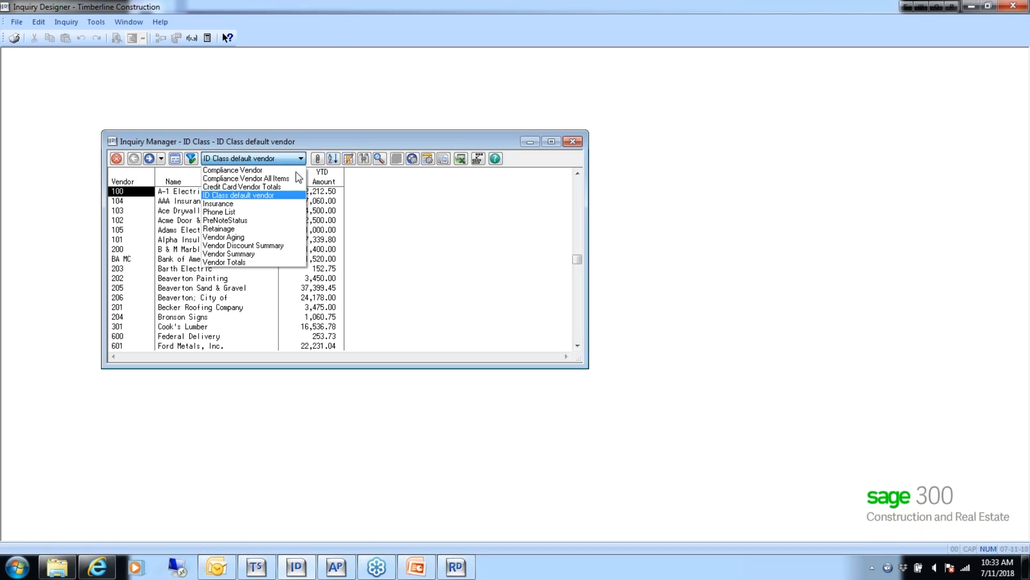
Step: Display the vendor list in the Phone List, Insurance and Vendor Totals views in turn
left_click(226, 212)
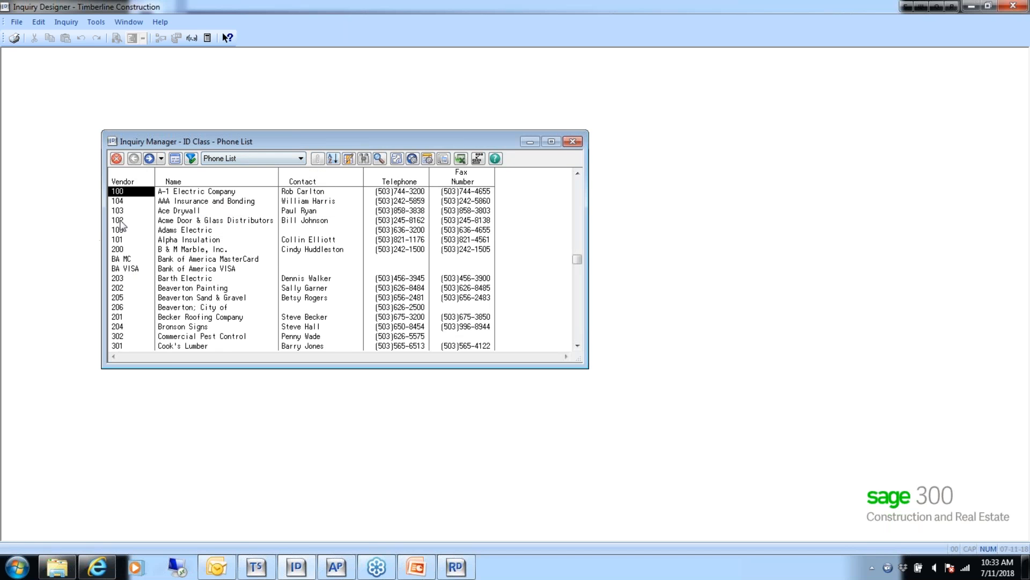
left_click(300, 158)
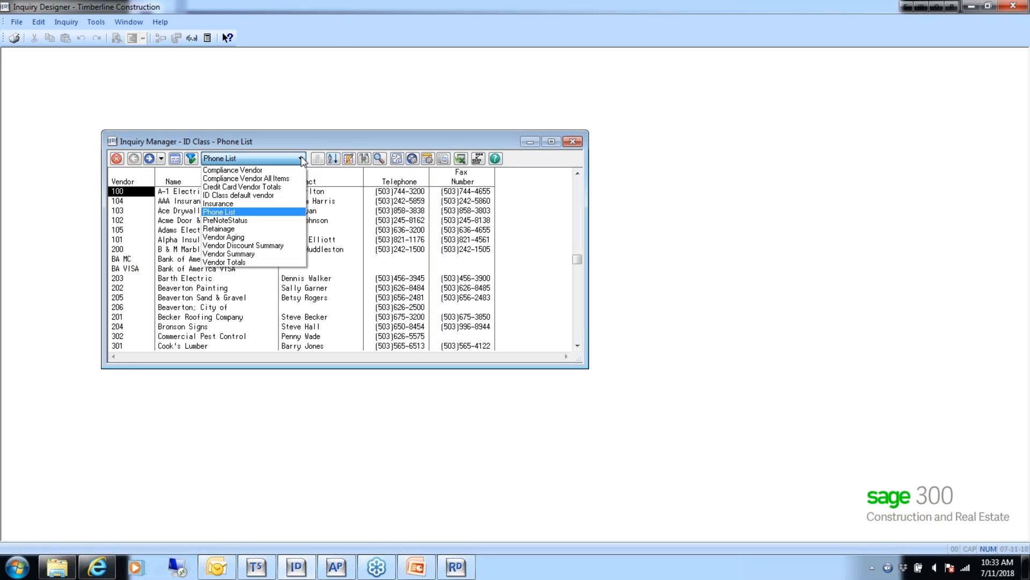
left_click(218, 204)
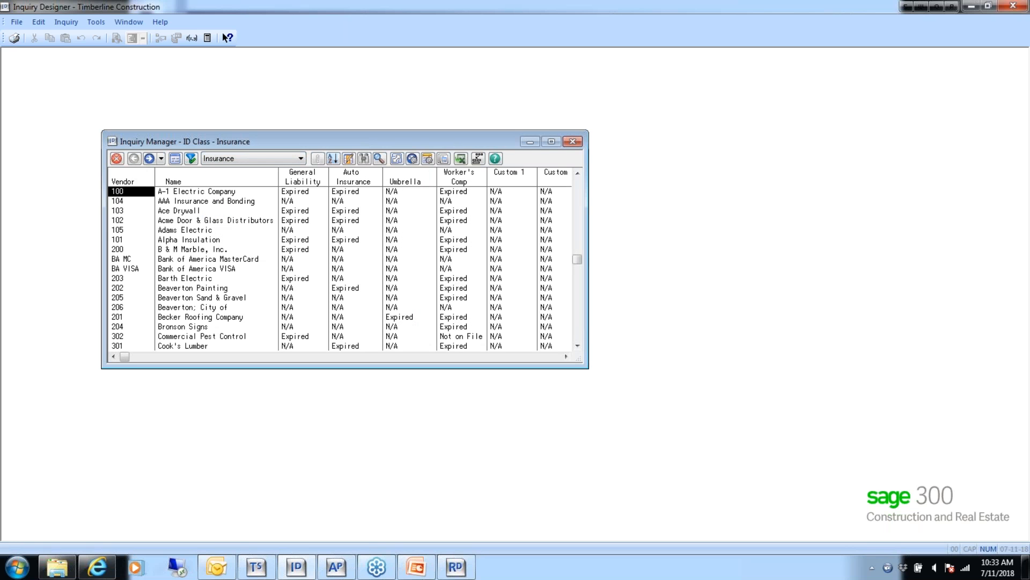
left_click(301, 159)
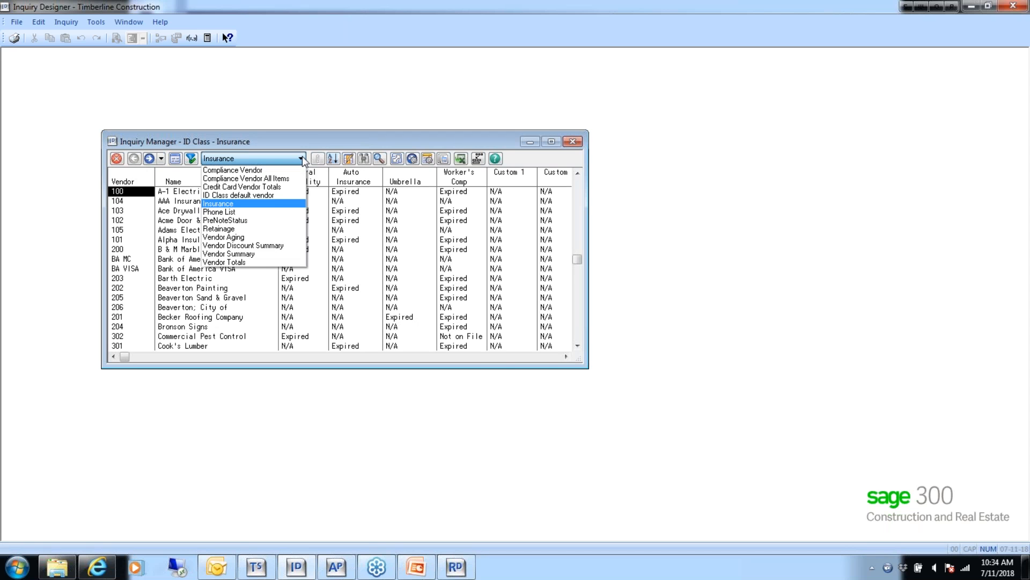
left_click(239, 262)
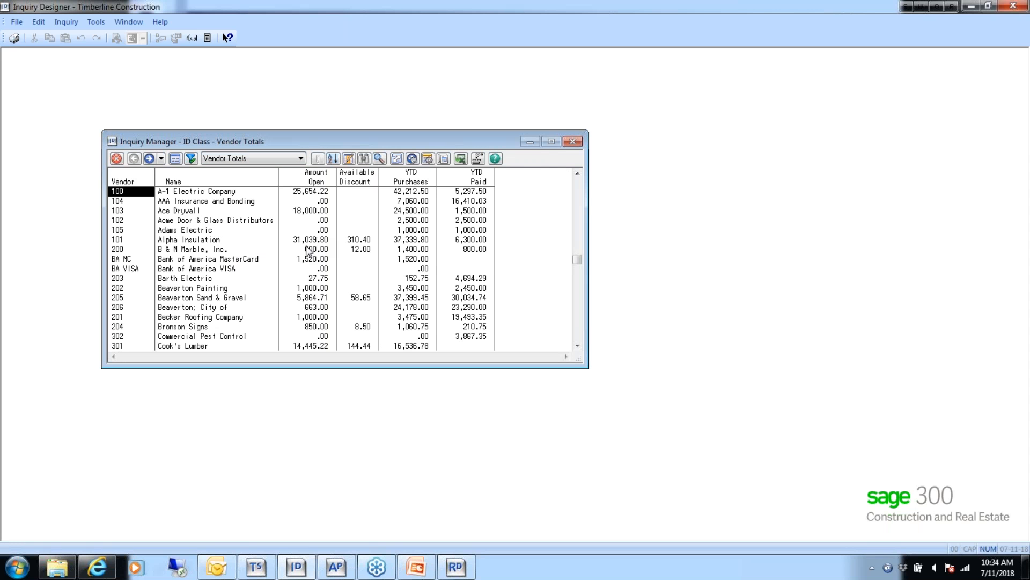
Step: Check the jumps from vendor 100 to its invoices and the 4,500.00 payment, then return to the vendor list and close the inquiry
double_click(123, 192)
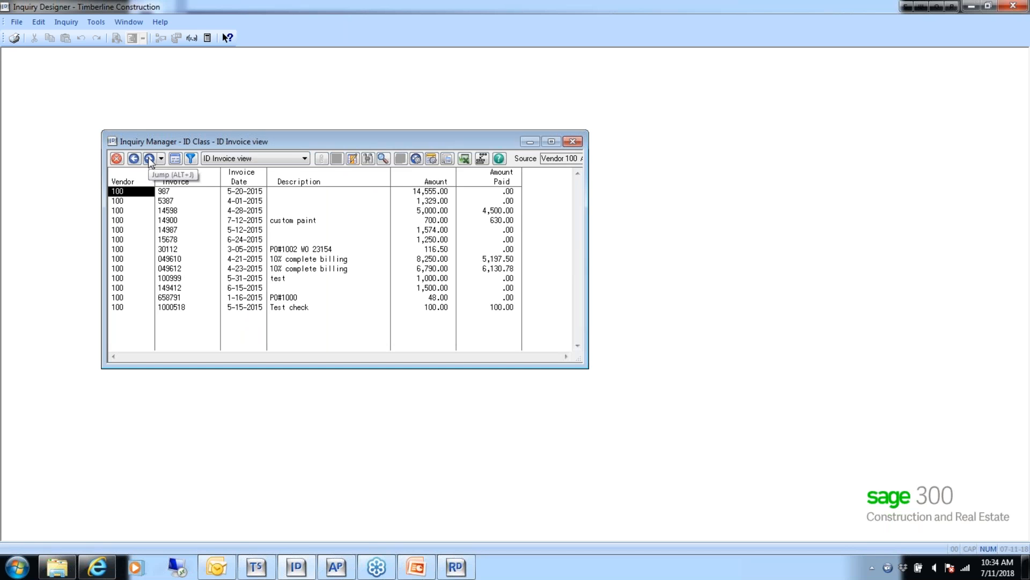
double_click(505, 209)
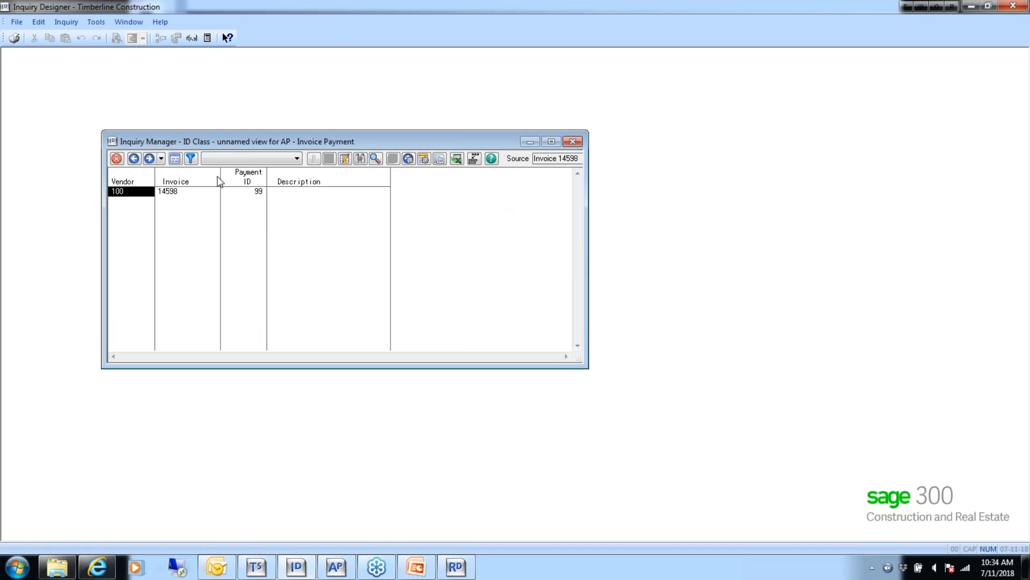
left_click(133, 158)
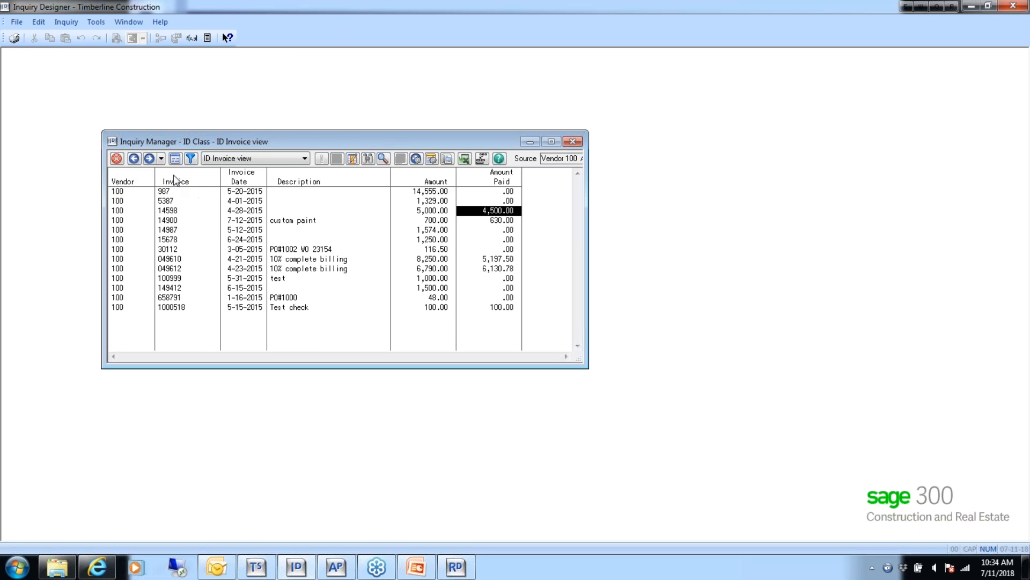
left_click(134, 159)
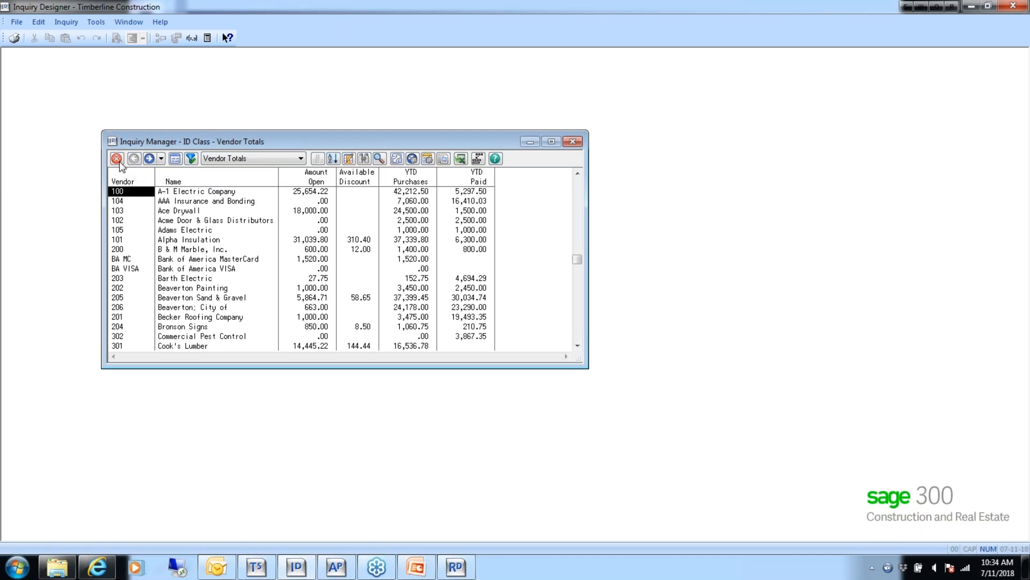
left_click(116, 159)
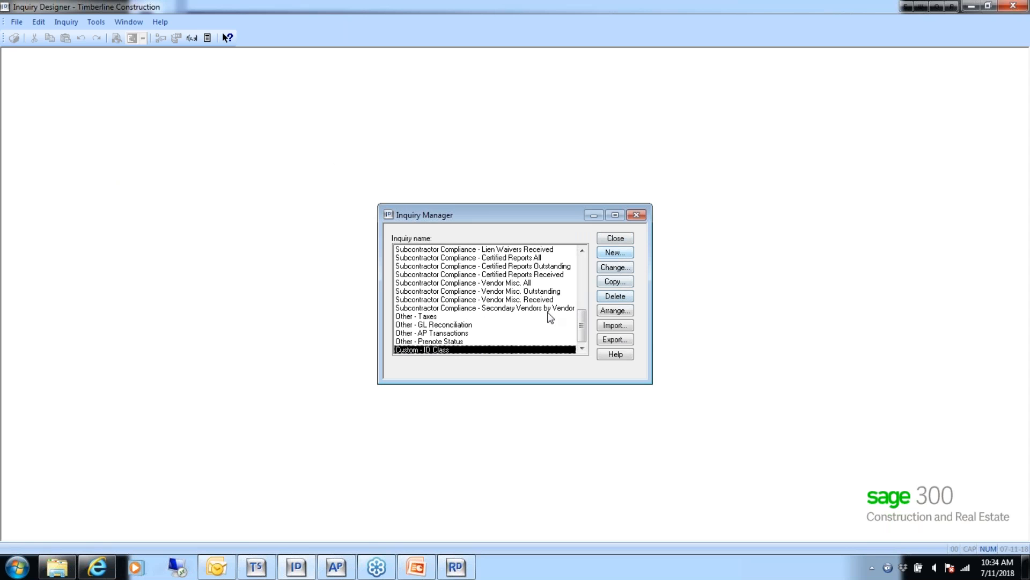
Step: Reopen the Custom - ID Class inquiry for defining levels and display the vendor list in the Vendor Totals view
double_click(412, 352)
left_click(438, 379)
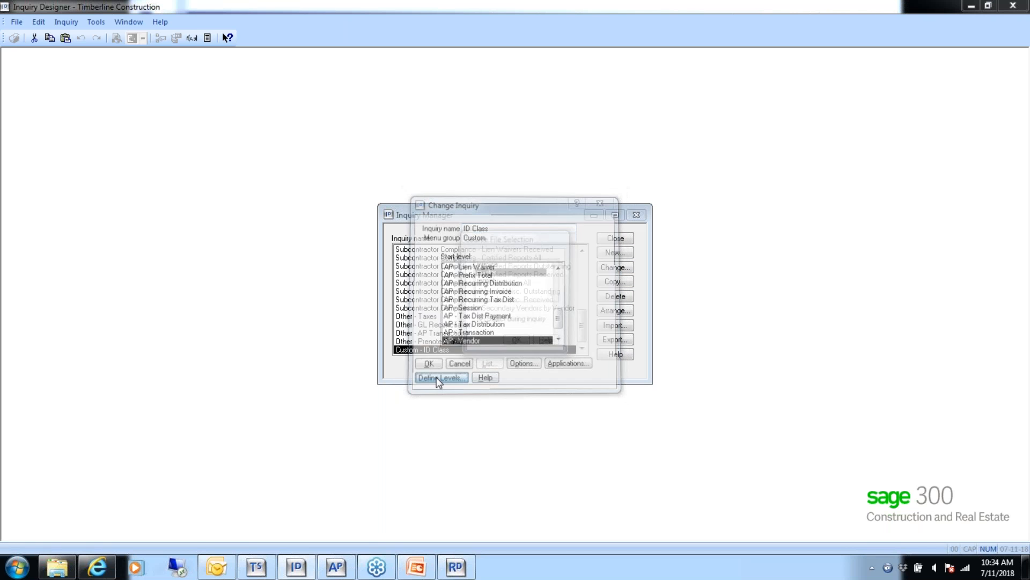
left_click(516, 343)
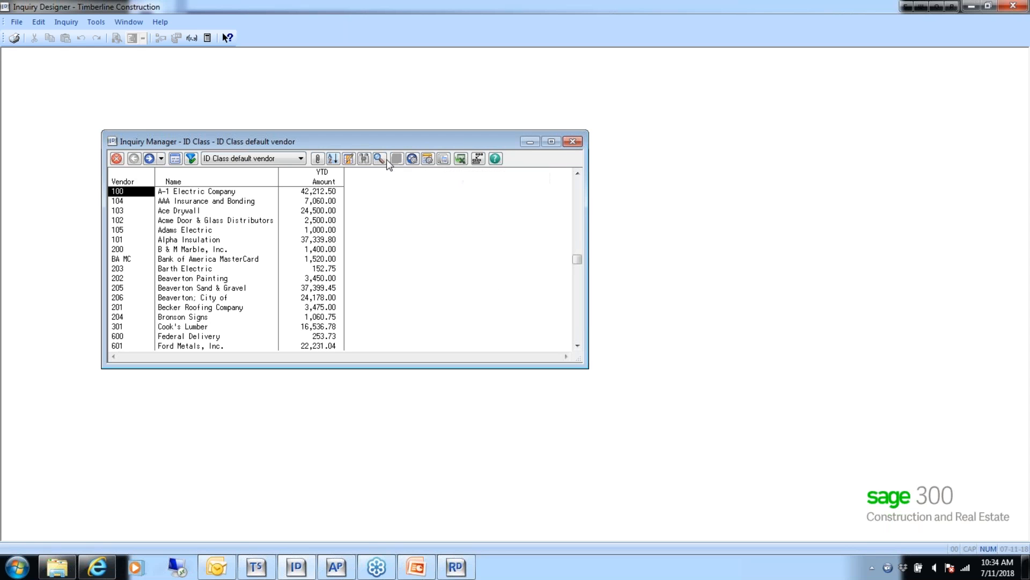
left_click(300, 159)
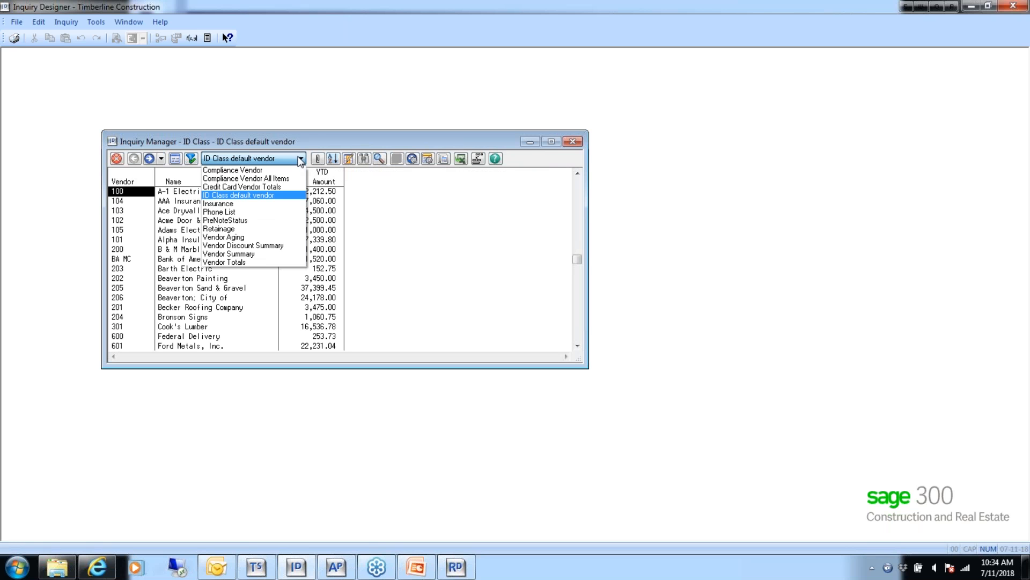
left_click(234, 263)
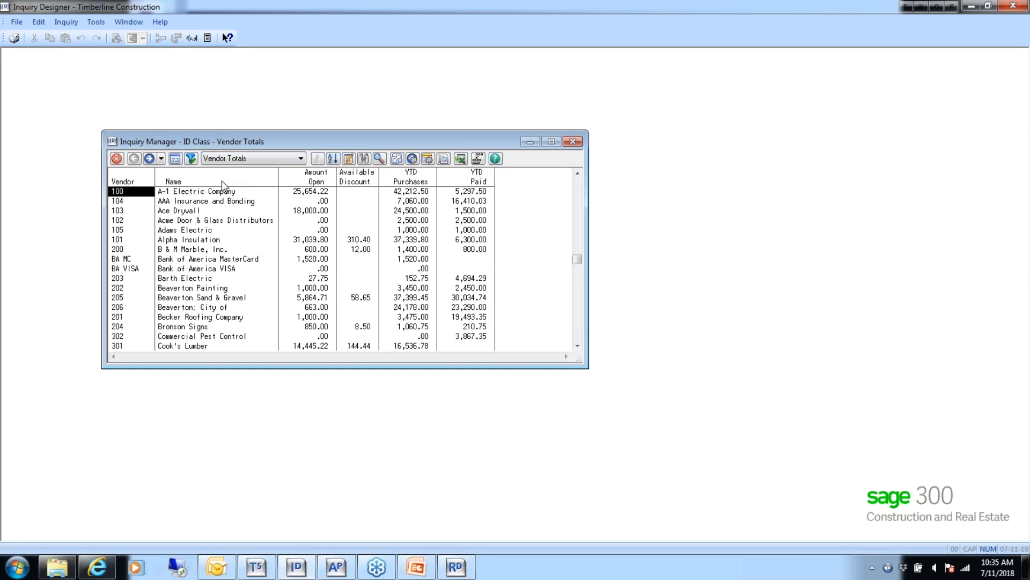
Step: Examine the column options, record lookup and view options of the Vendor Totals view, cancelling each dialog
left_click(347, 160)
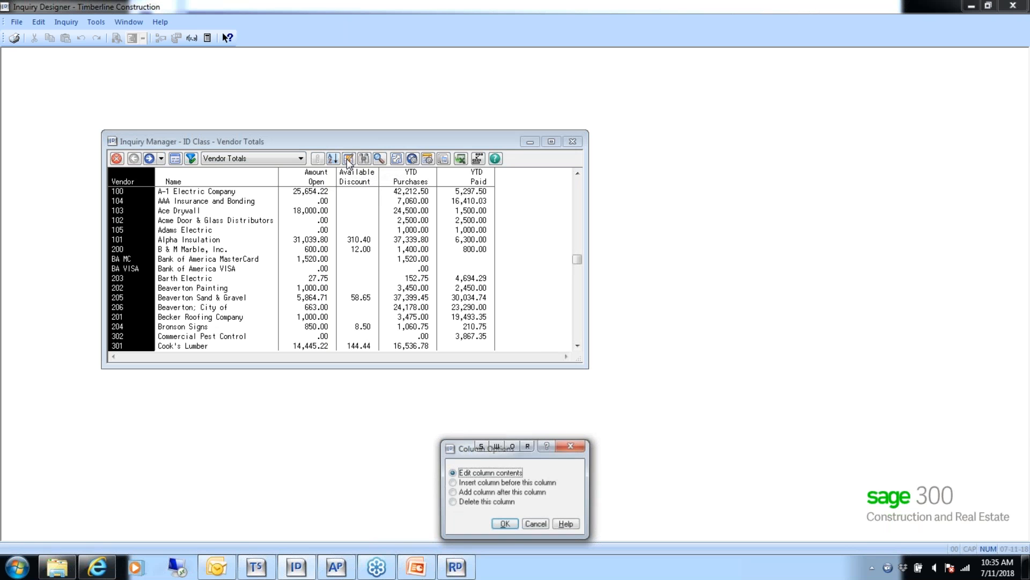
left_click(536, 524)
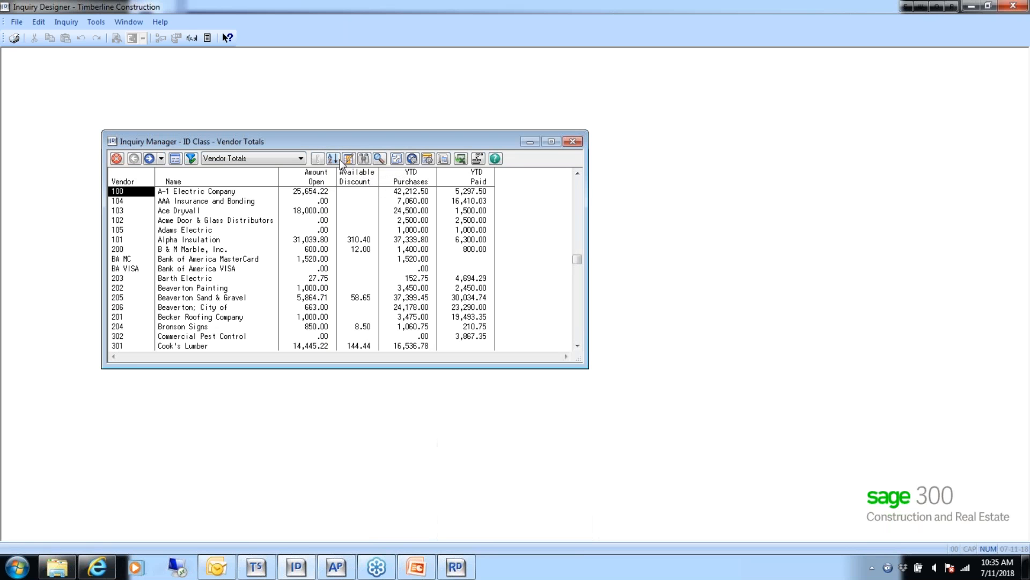
left_click(379, 160)
left_click(546, 313)
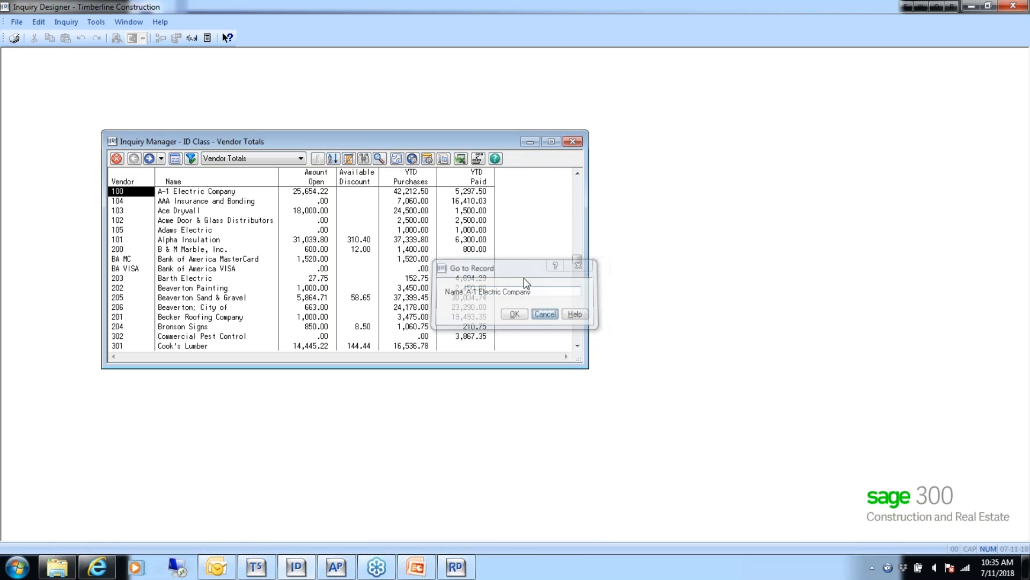
left_click(428, 160)
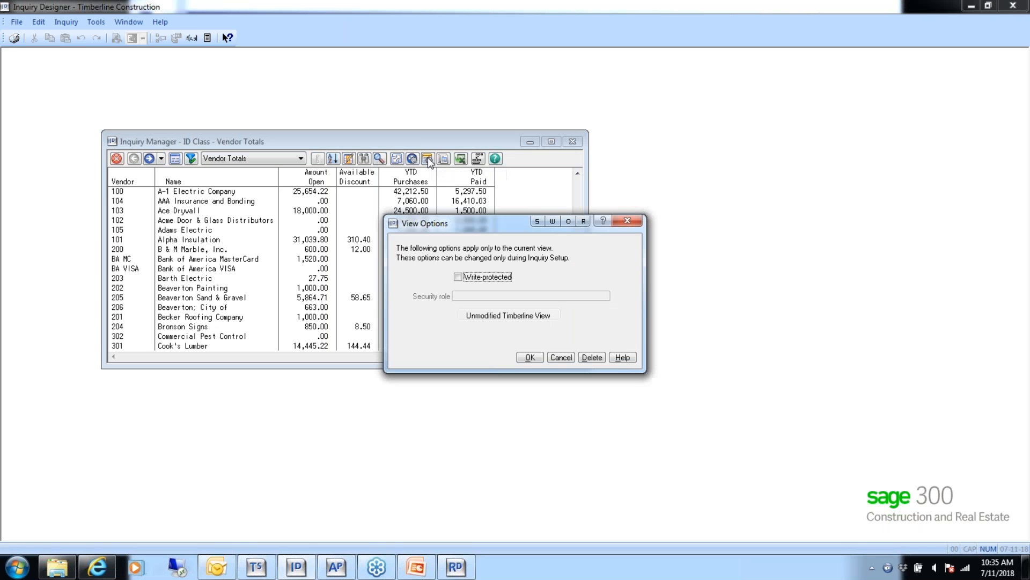
left_click(561, 357)
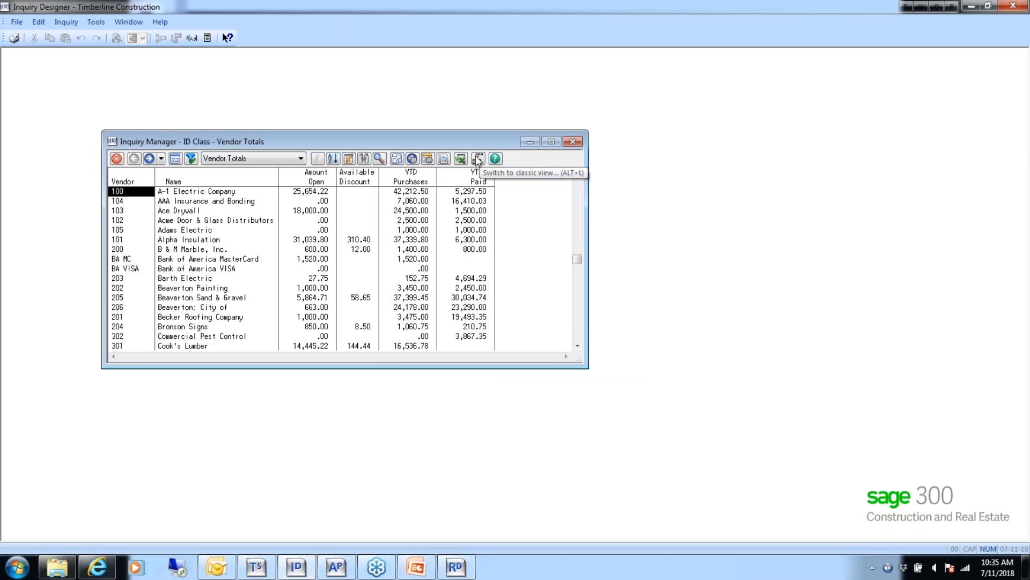
Step: Jump from the Vendor Totals view to vendor 100's invoices, return to the vendor list and close the inquiry
left_click(148, 159)
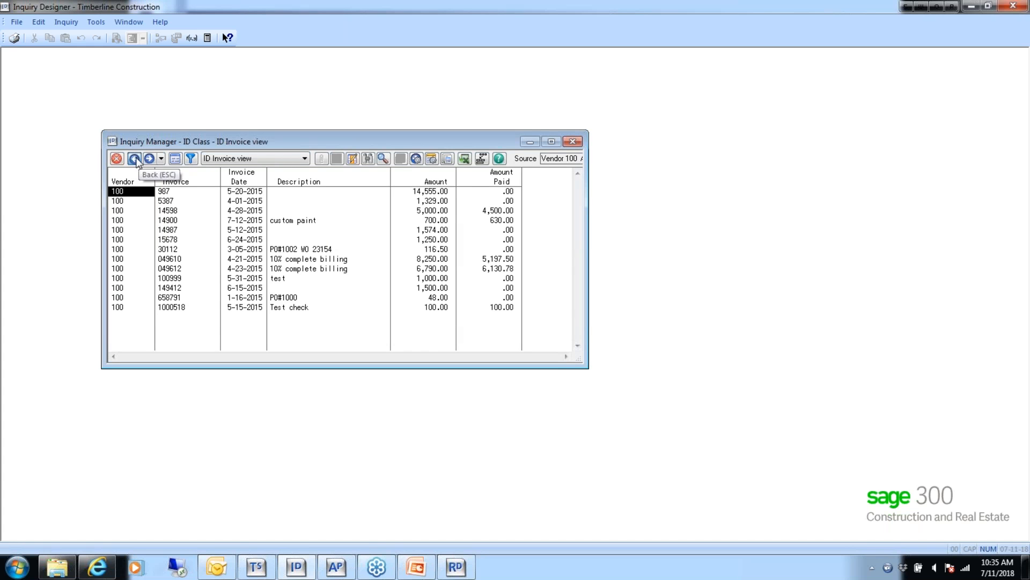
left_click(135, 159)
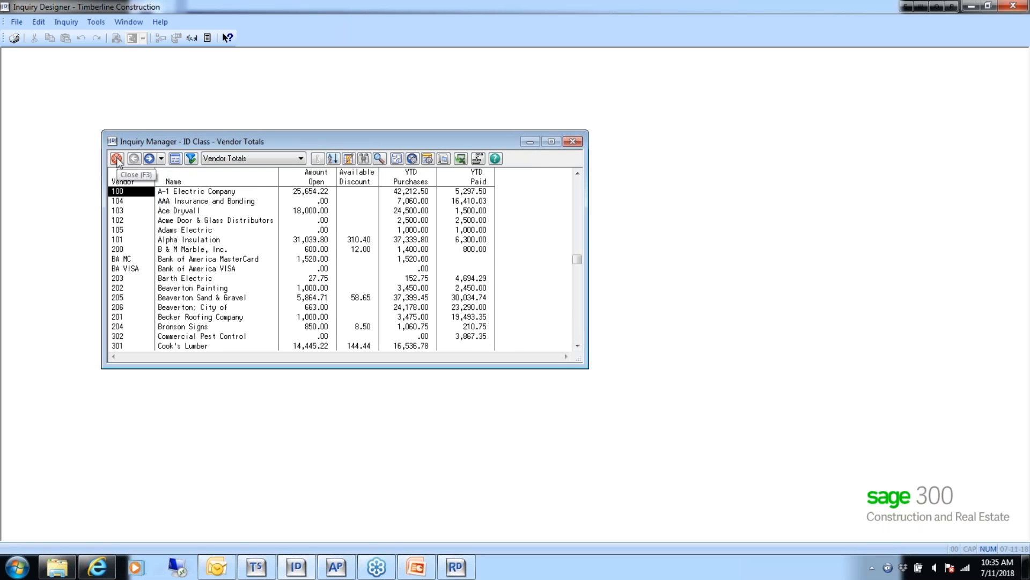
left_click(117, 159)
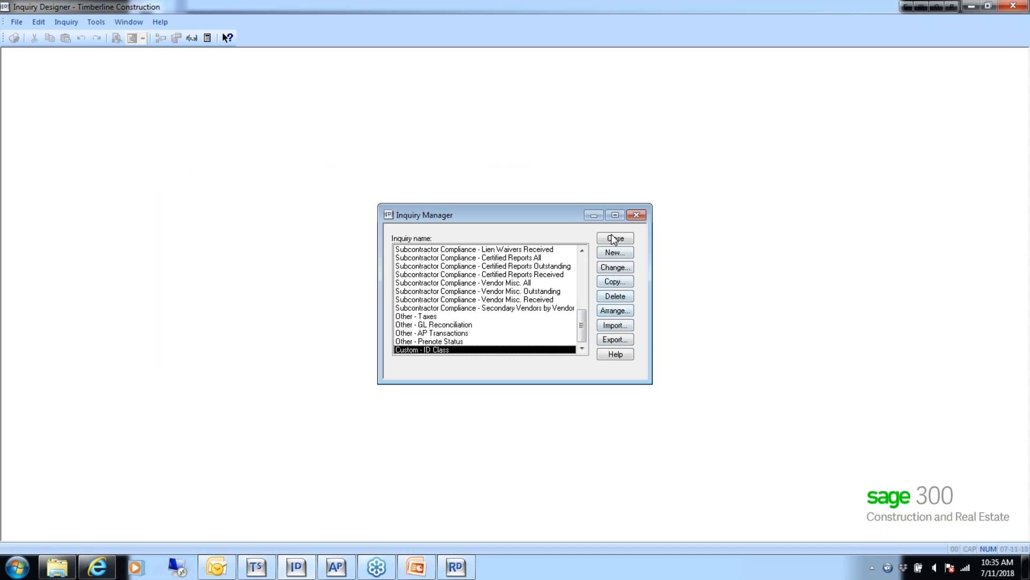
Step: Open the ID Class inquiry for changes and review its inquiry options without altering them
left_click(614, 267)
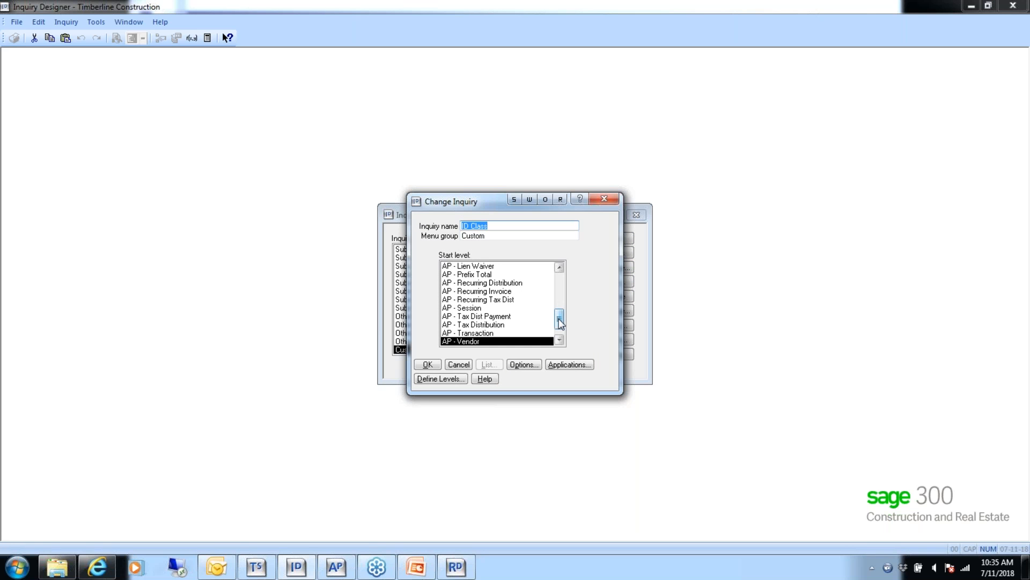
left_click_drag(559, 320, 559, 325)
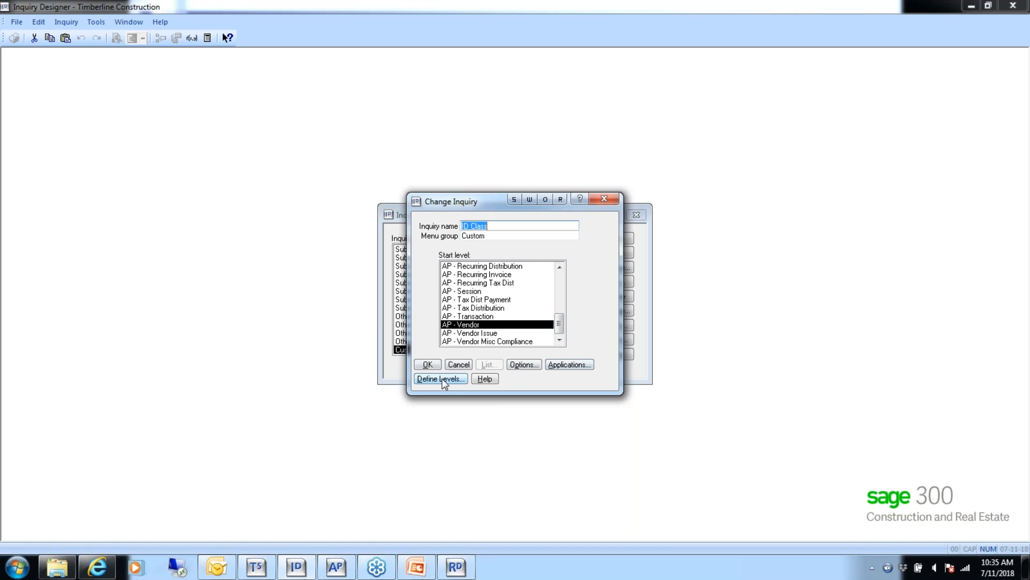
left_click(524, 364)
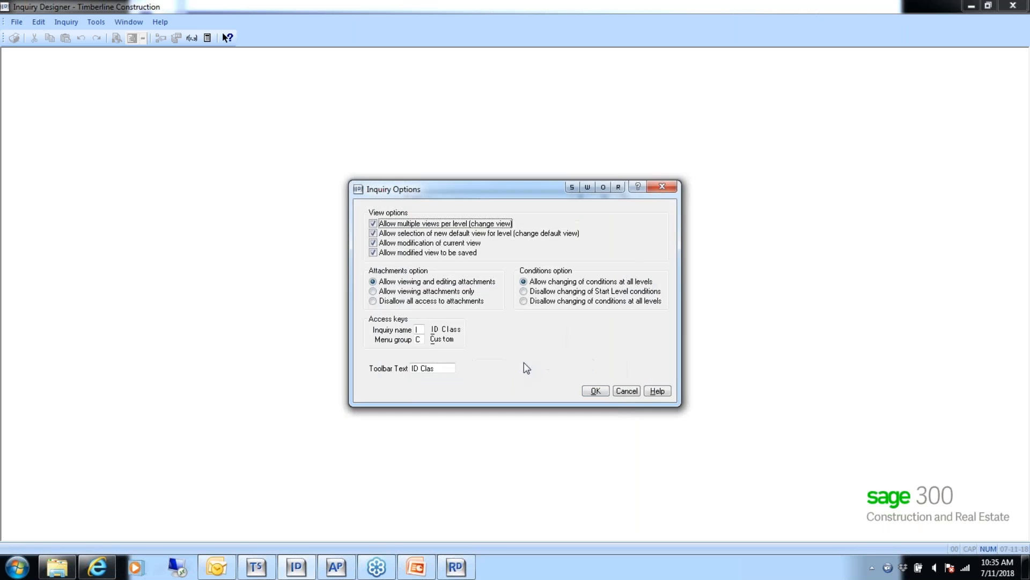
left_click(624, 390)
Step: Define the ID Class levels again, switch the vendor list to Vendor Totals, and look at the column options without editing
left_click(429, 379)
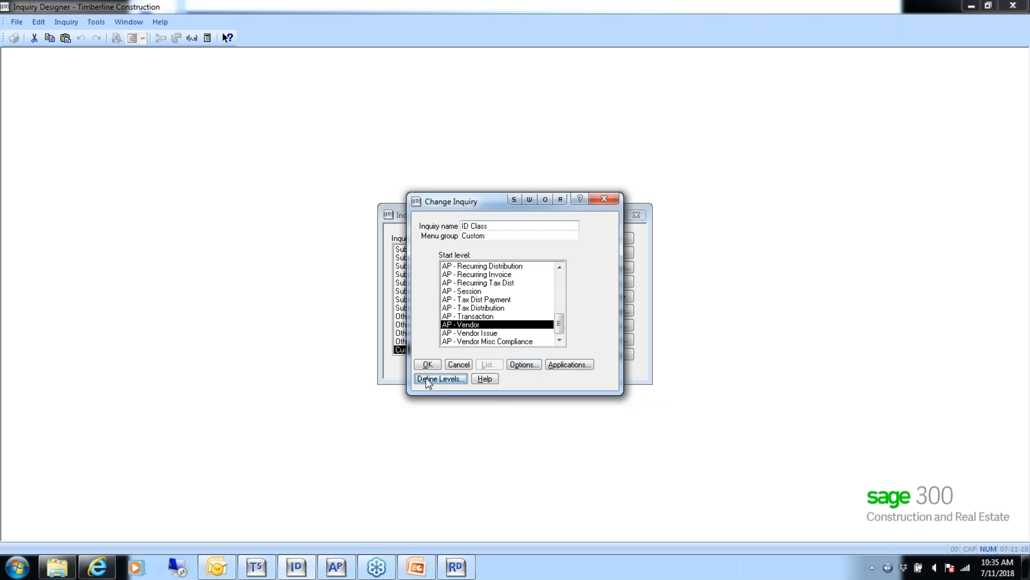
left_click(516, 343)
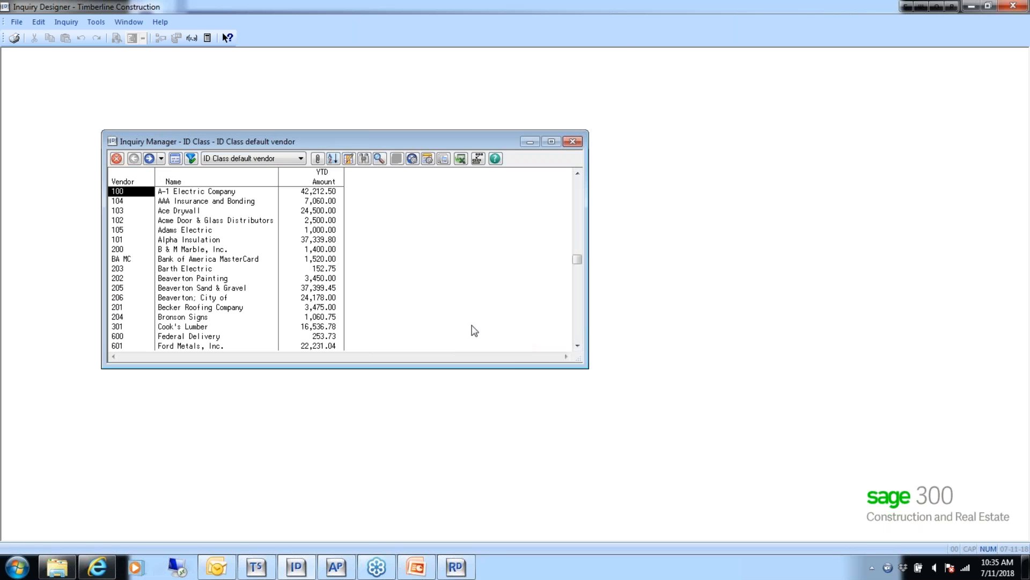
left_click(299, 158)
left_click(259, 262)
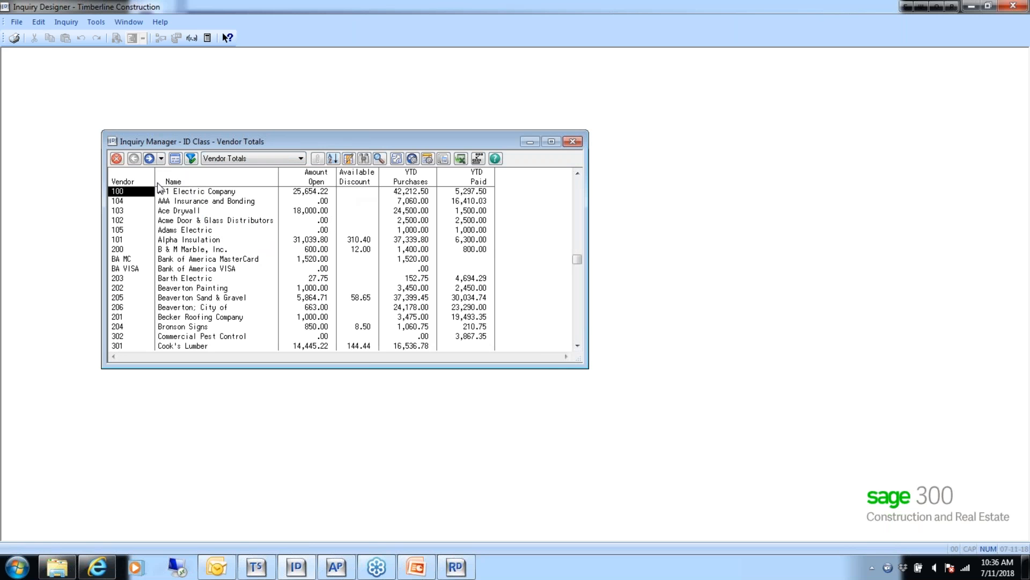
left_click(348, 159)
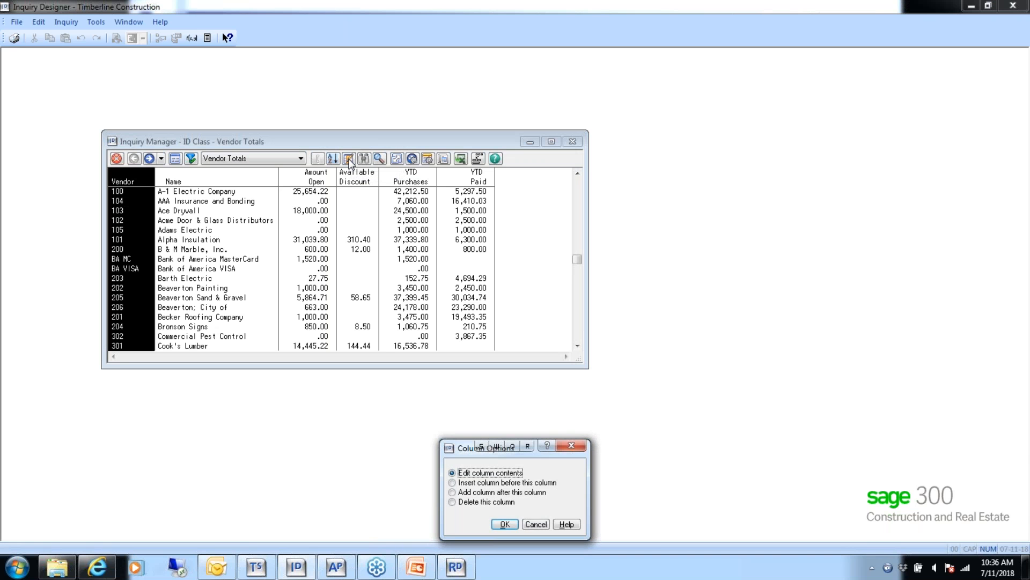
left_click(537, 524)
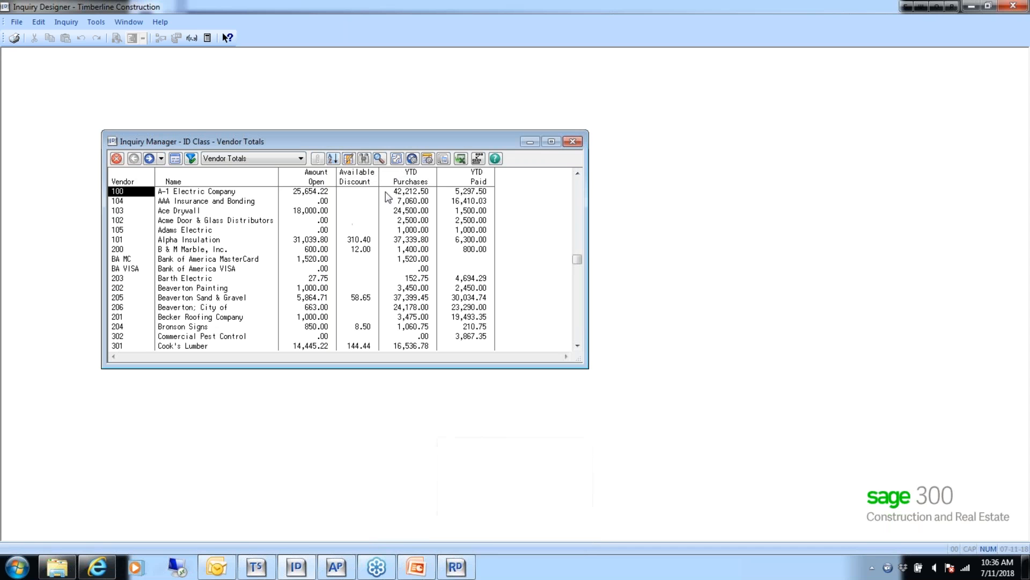
Step: Make Vendor Totals the default vendor view, close the level definition, and reopen and confirm the ID Class inquiry setup
left_click(395, 159)
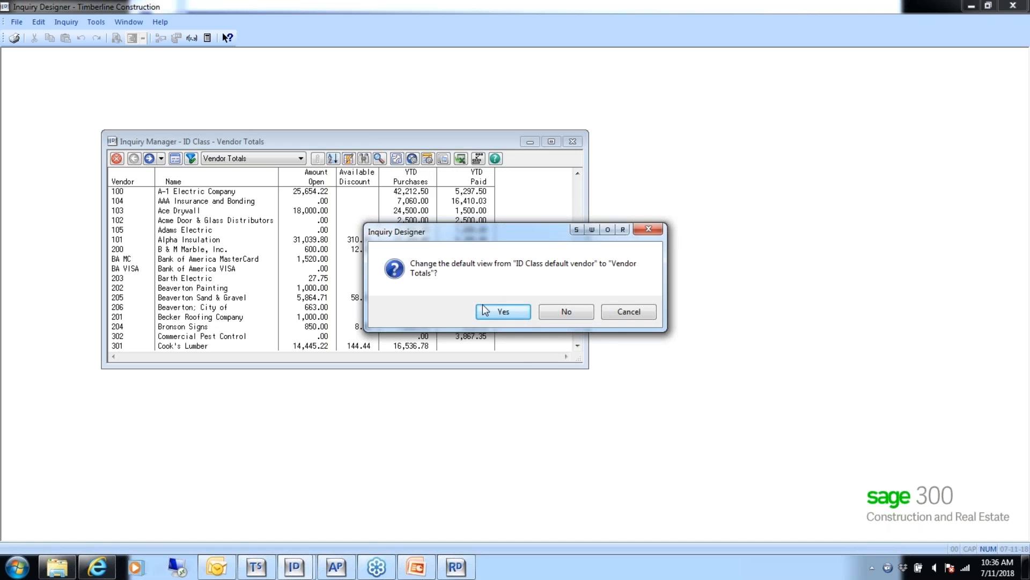
left_click(498, 311)
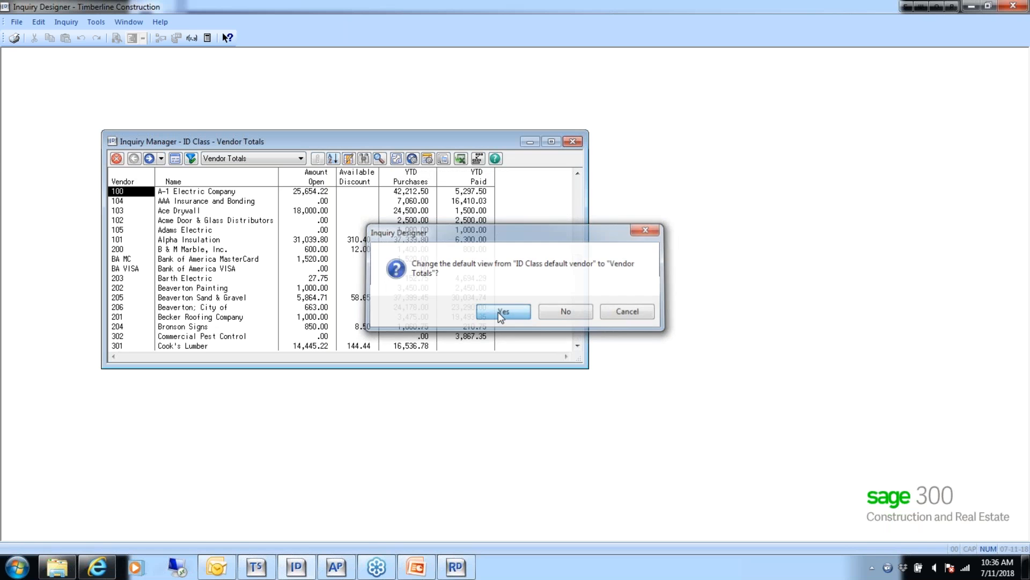
left_click(118, 159)
left_click(466, 311)
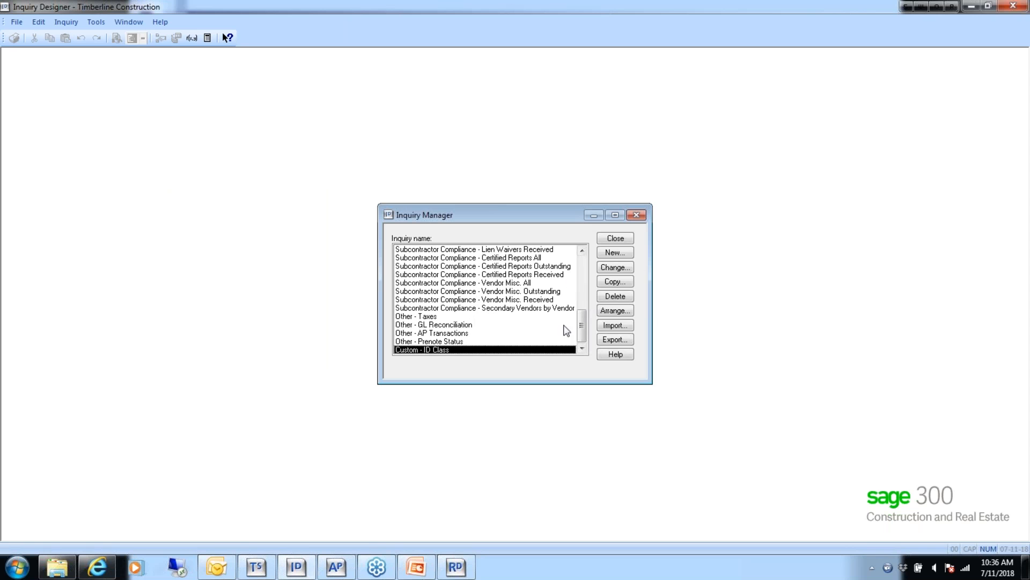
double_click(432, 350)
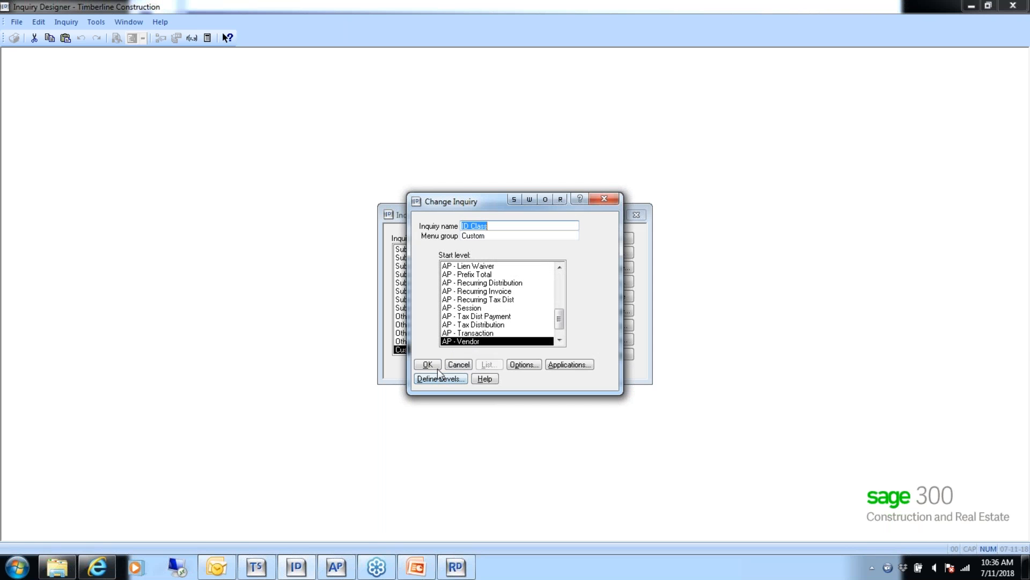
left_click(427, 364)
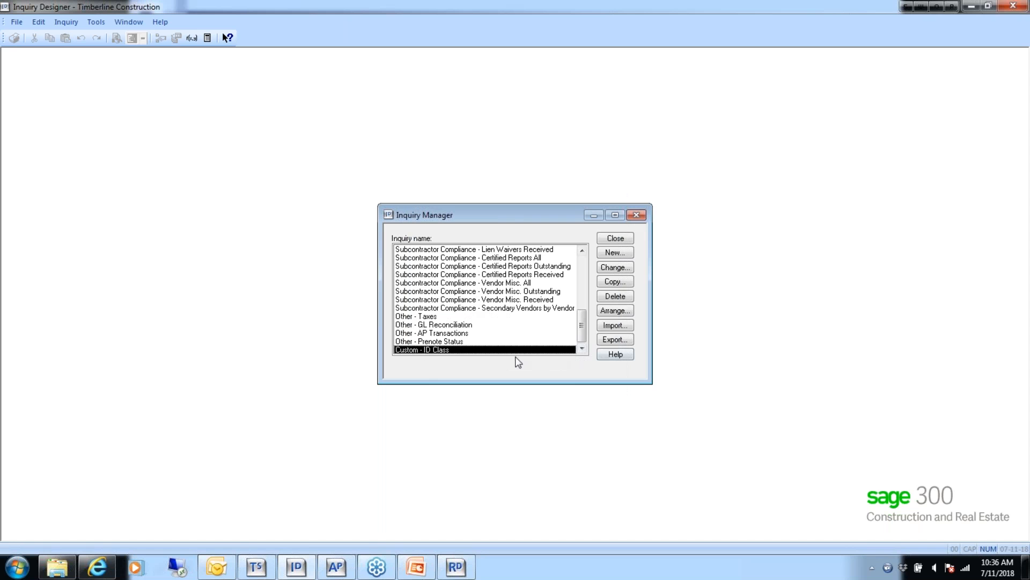
Step: Define the ID Class levels again using the master source file, switch the vendor list to Vendor Aging, and close the inquiry
double_click(472, 350)
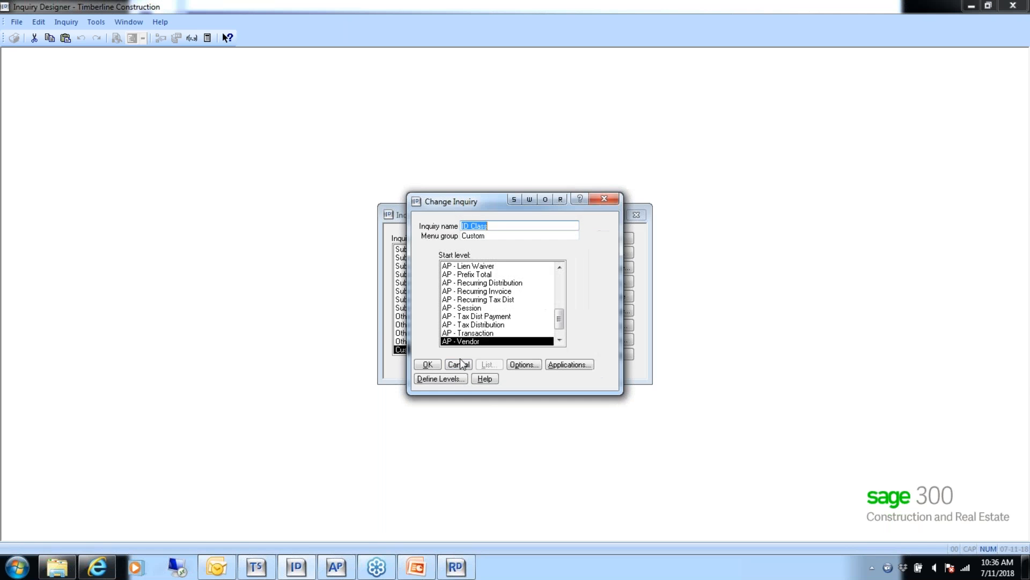
left_click(447, 377)
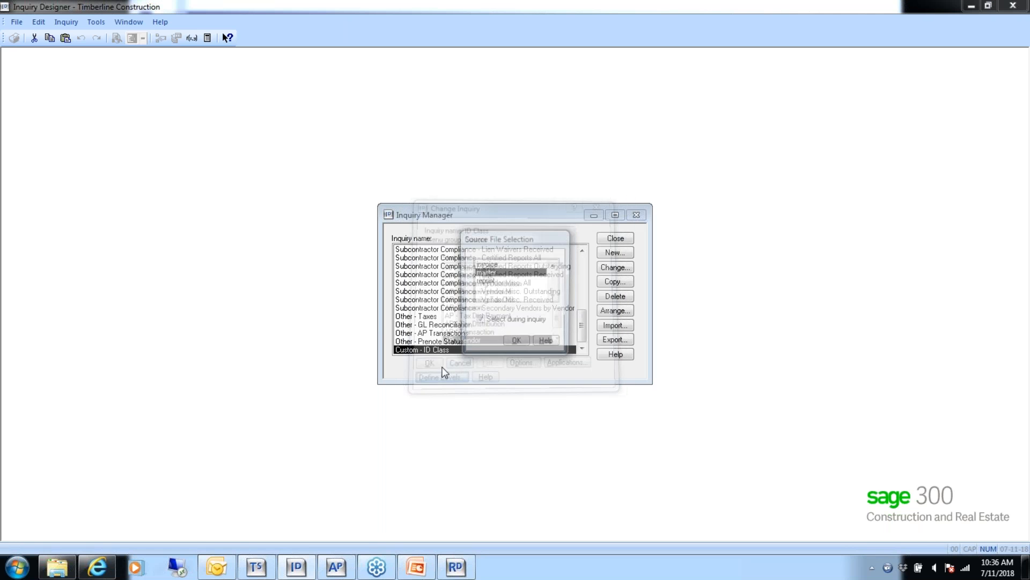
left_click(516, 343)
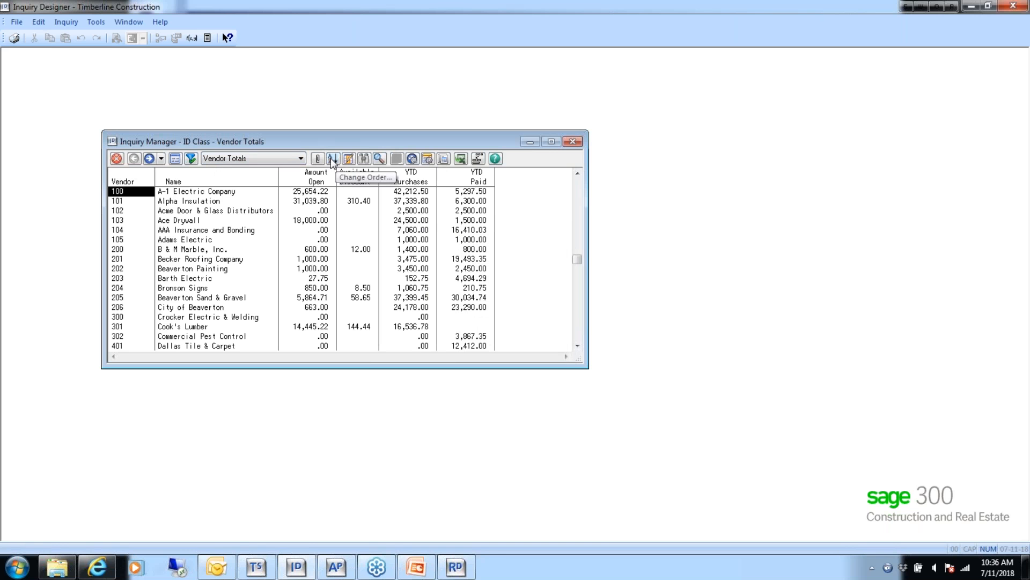
left_click(301, 158)
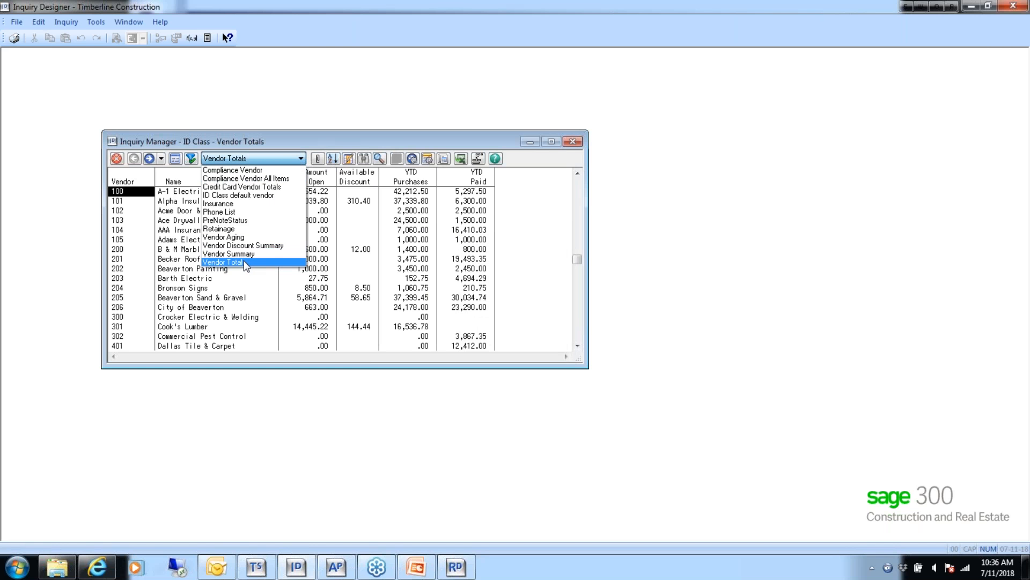
left_click(242, 238)
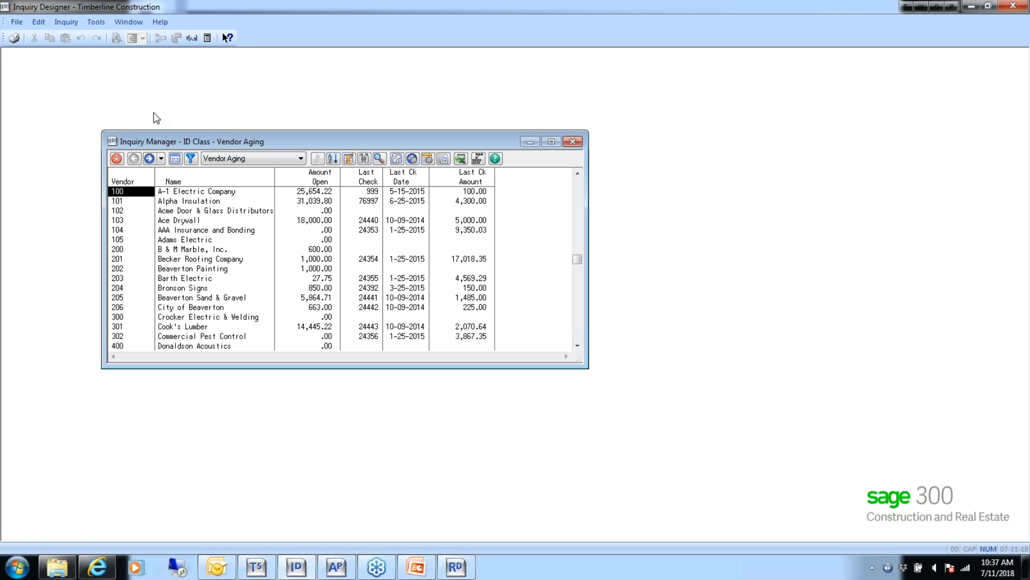
left_click(116, 158)
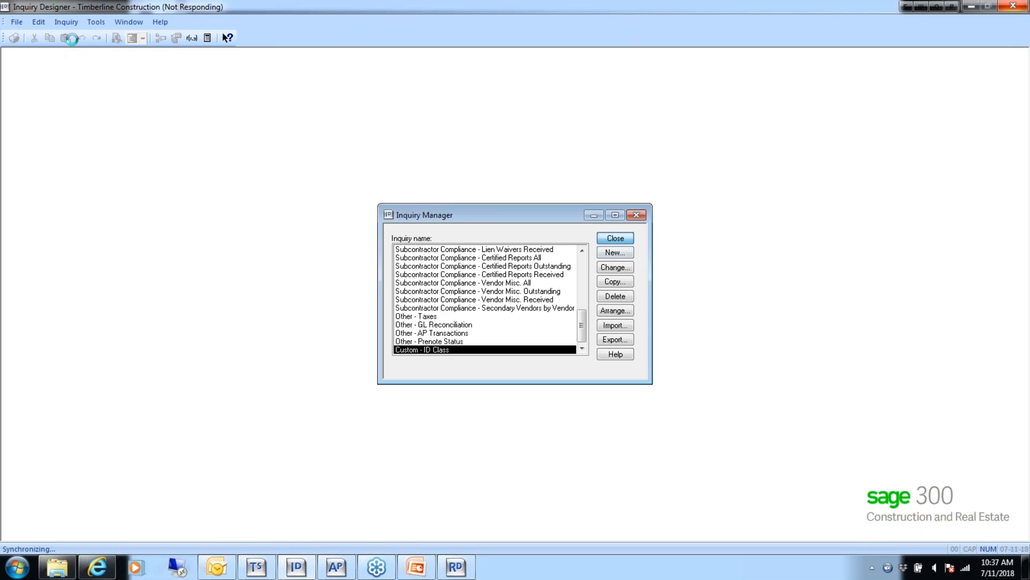
Step: Look for the custom ID Class inquiry among the Accounts Payable inquiries in Inquiry Designer and in the Accounts Payable application
left_click(66, 22)
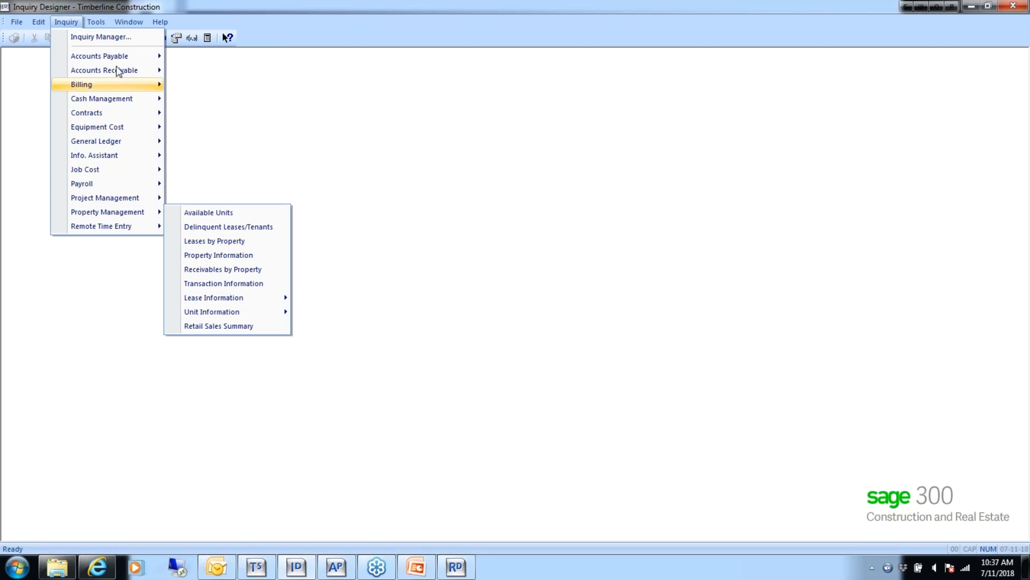
mouse_move(66, 53)
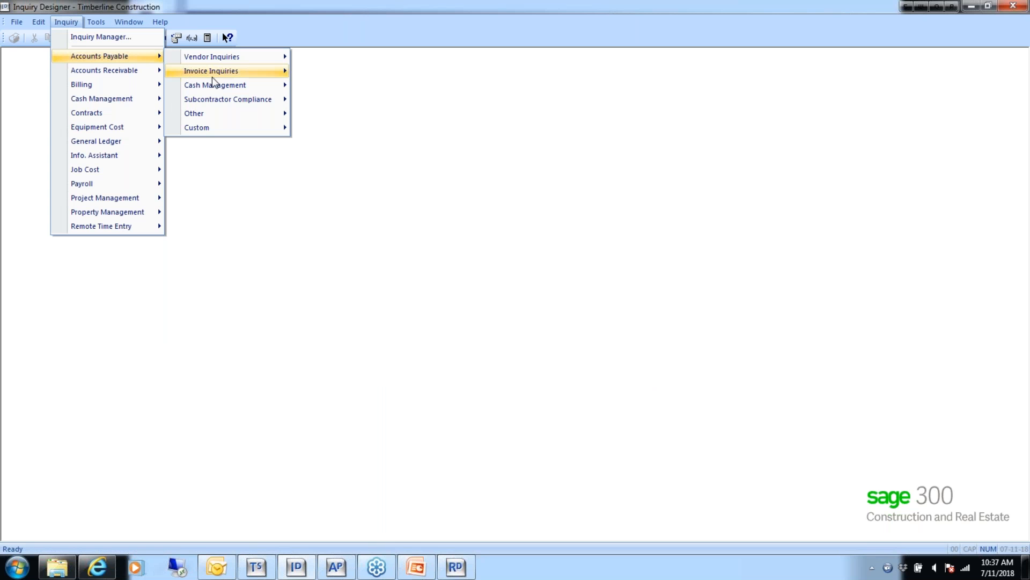
mouse_move(196, 132)
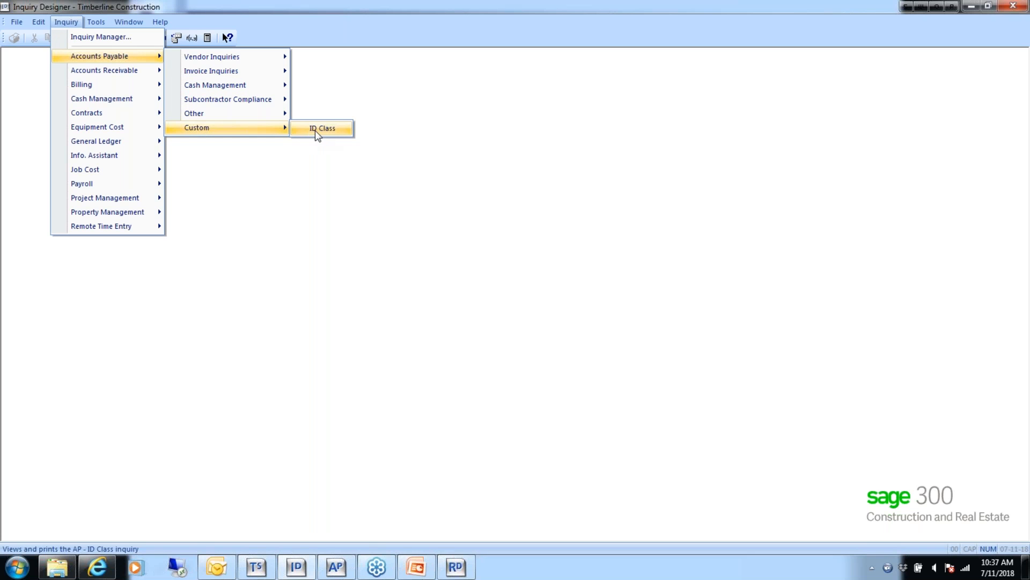
left_click(337, 568)
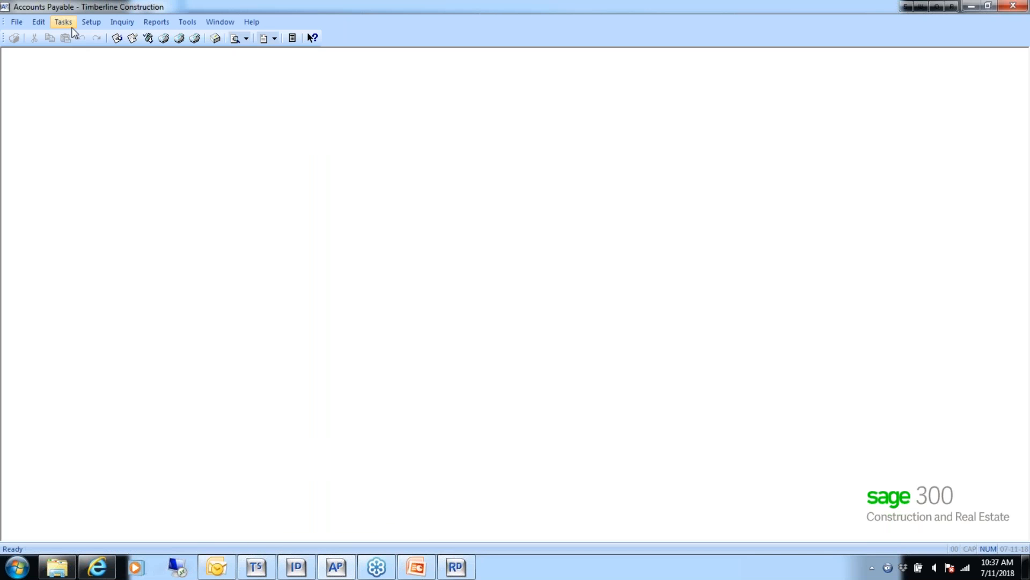
left_click(122, 22)
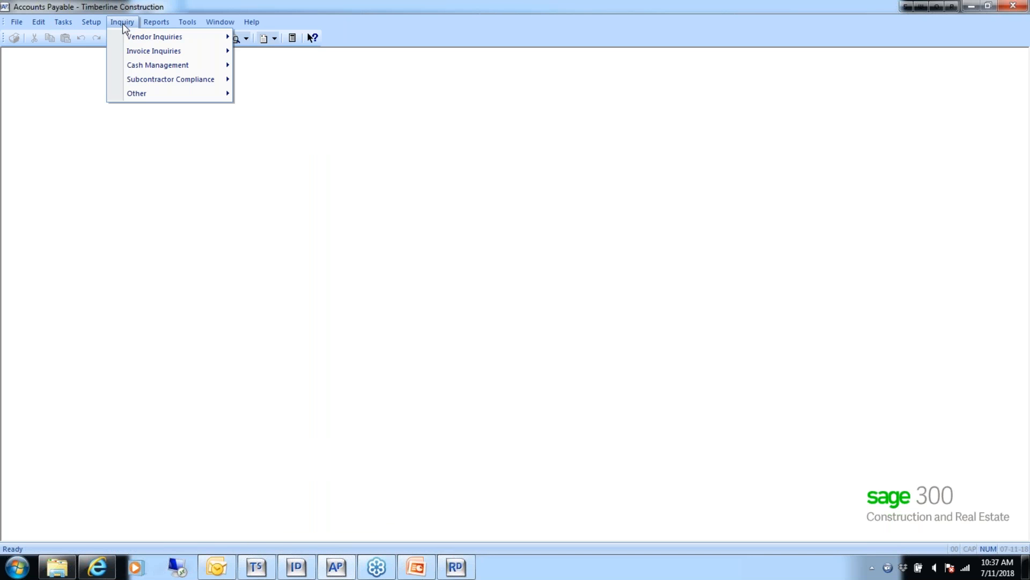
Step: Exit Accounts Payable and relaunch it from TS-Main
left_click(17, 23)
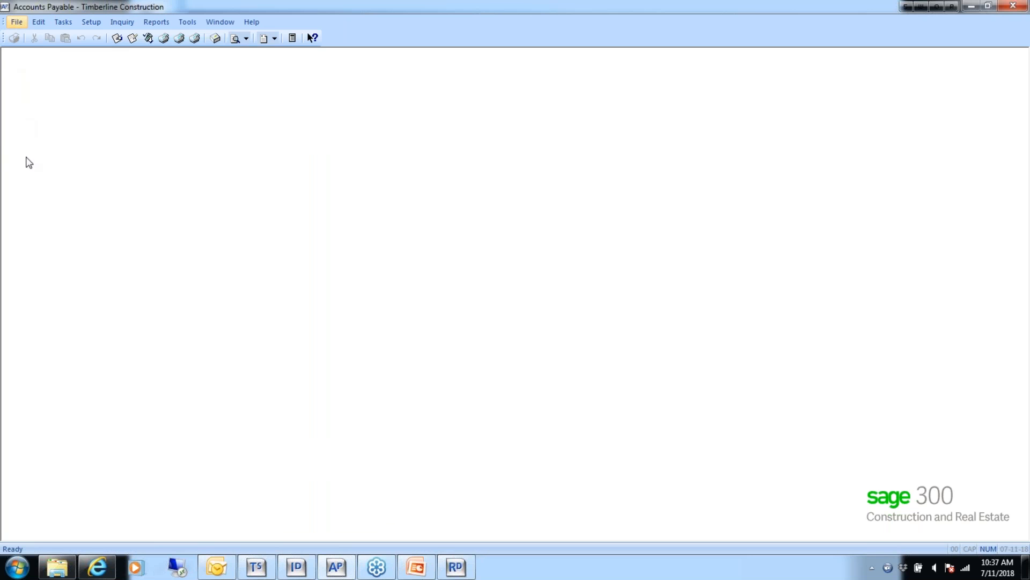
left_click(16, 22)
left_click(25, 160)
left_click(257, 567)
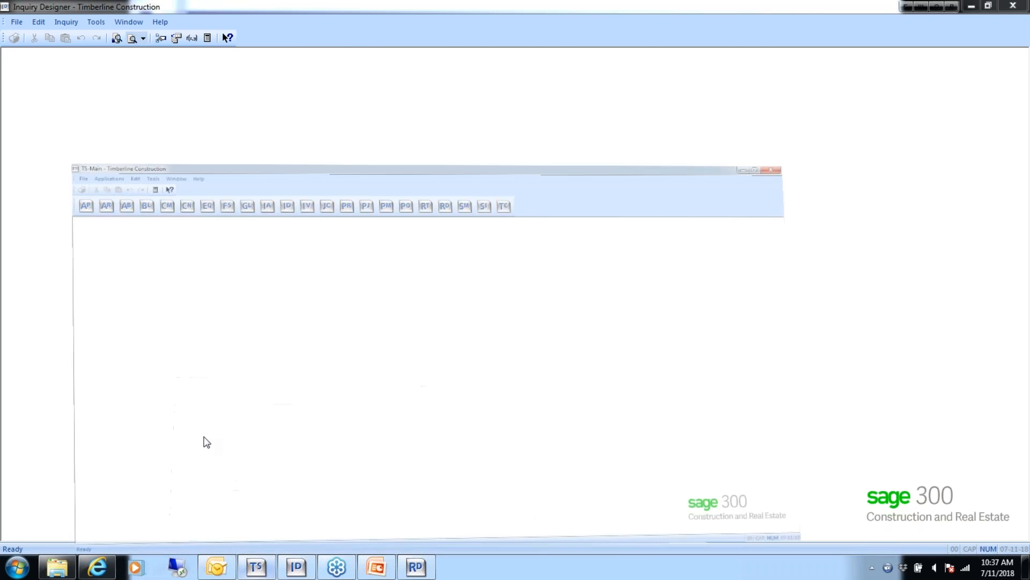
left_click(20, 61)
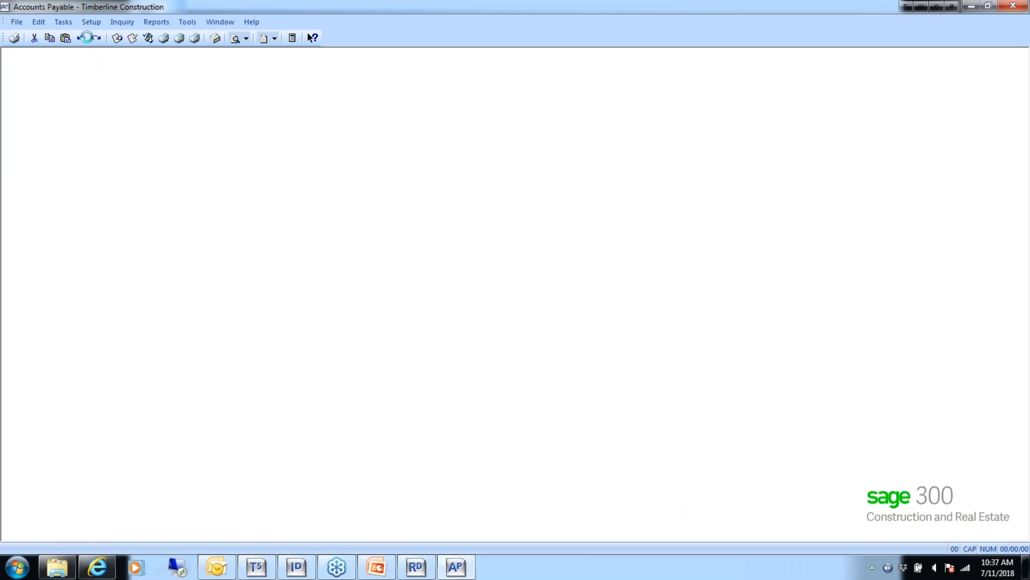
Step: Run the custom ID Class inquiry from Accounts Payable with the master source file and maximize its window
left_click(121, 22)
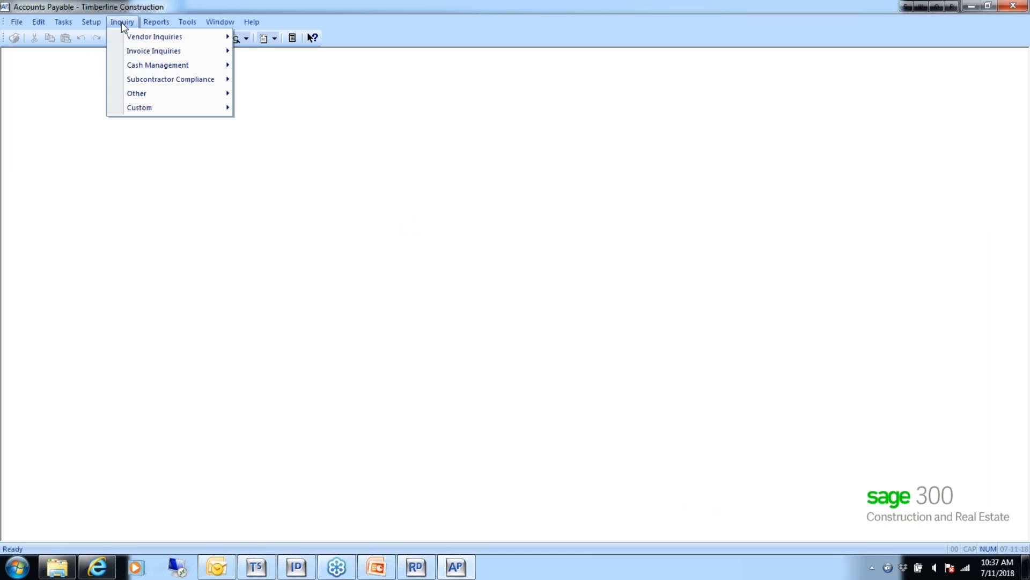
mouse_move(150, 109)
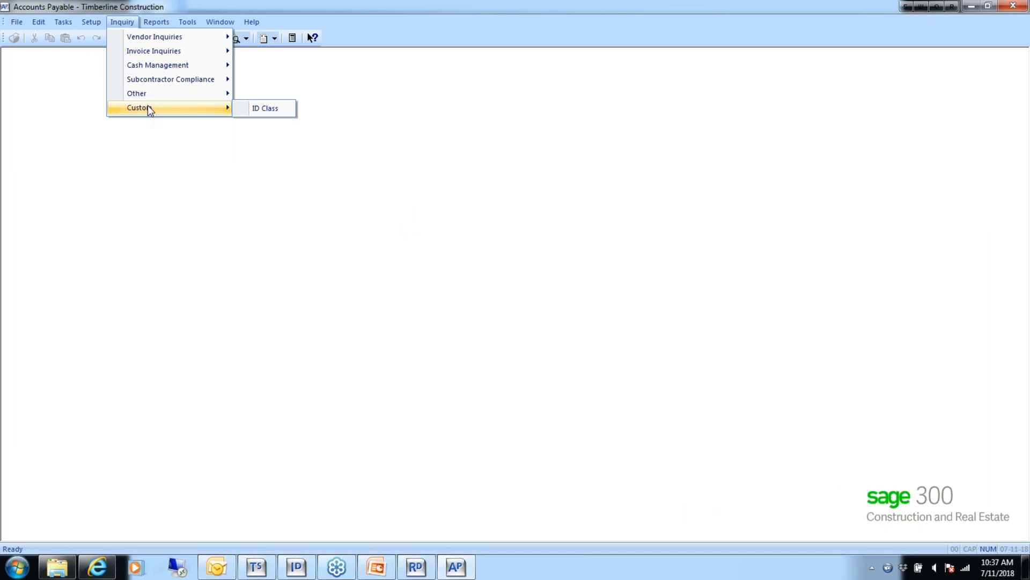
left_click(266, 109)
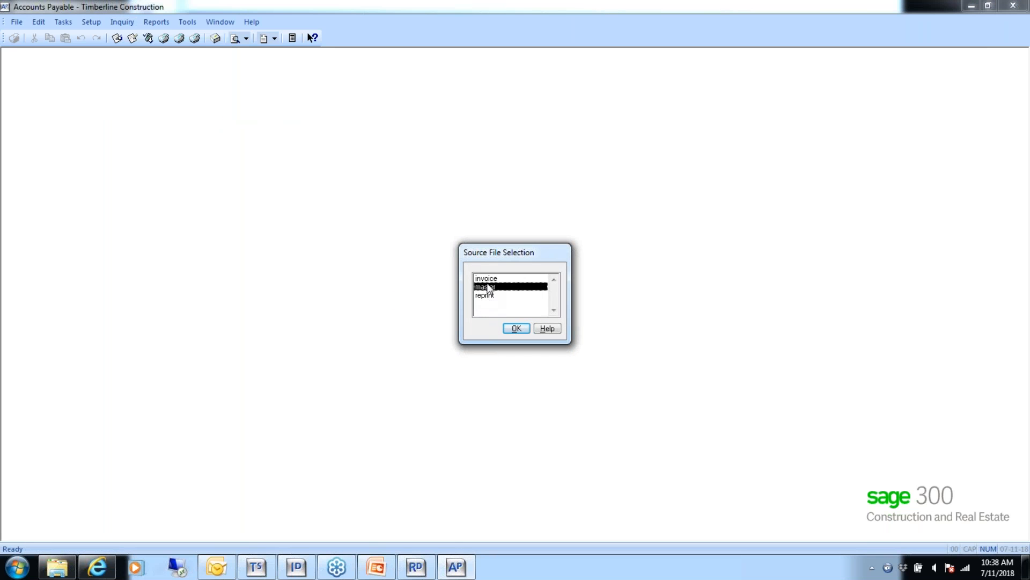
left_click(516, 329)
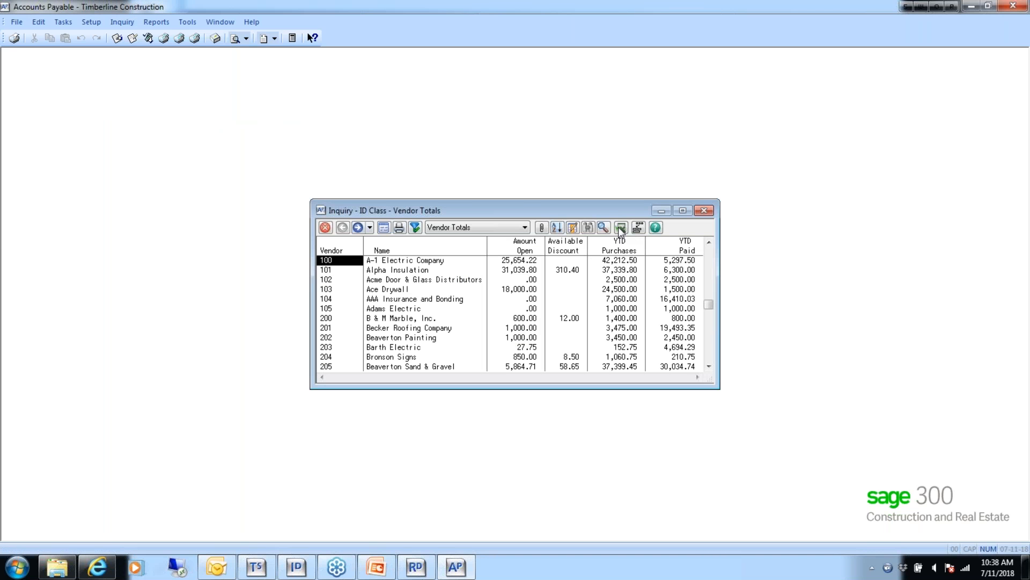
left_click_drag(518, 209, 316, 94)
left_click(481, 95)
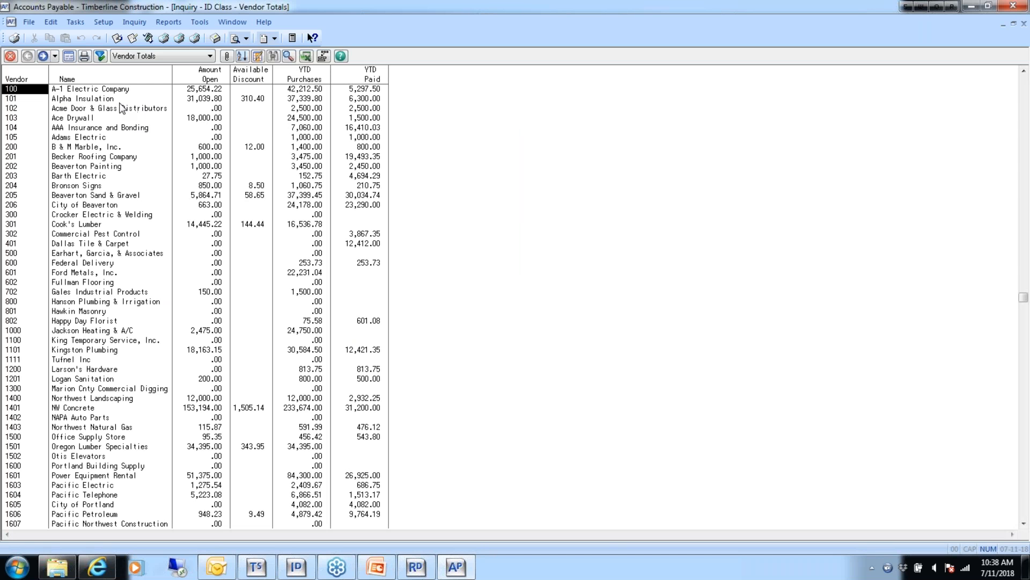
Step: Check the available vendor views, jump to vendor 100's invoices, and look over the invoice views without changing the current one
left_click(210, 55)
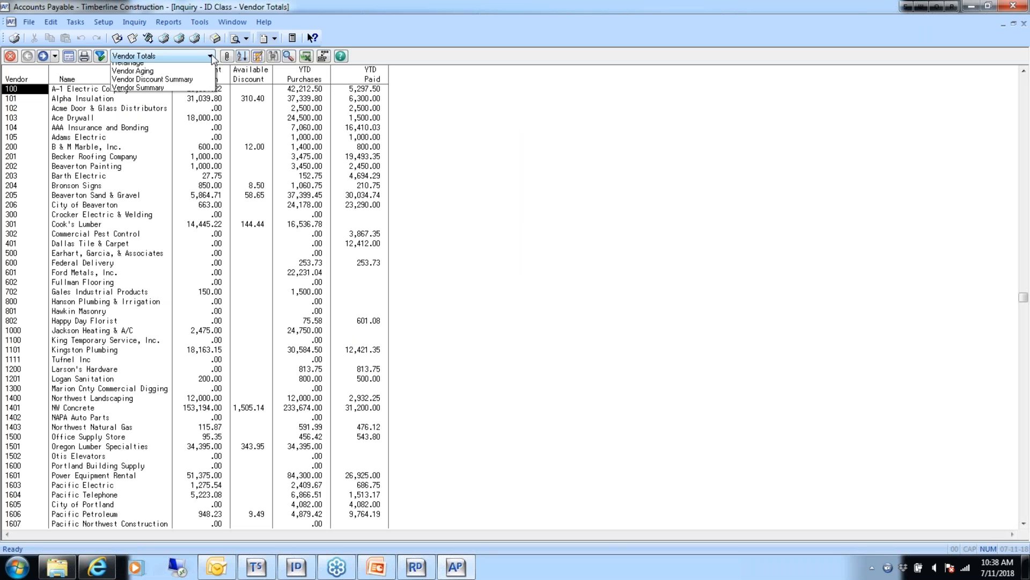
left_click(210, 57)
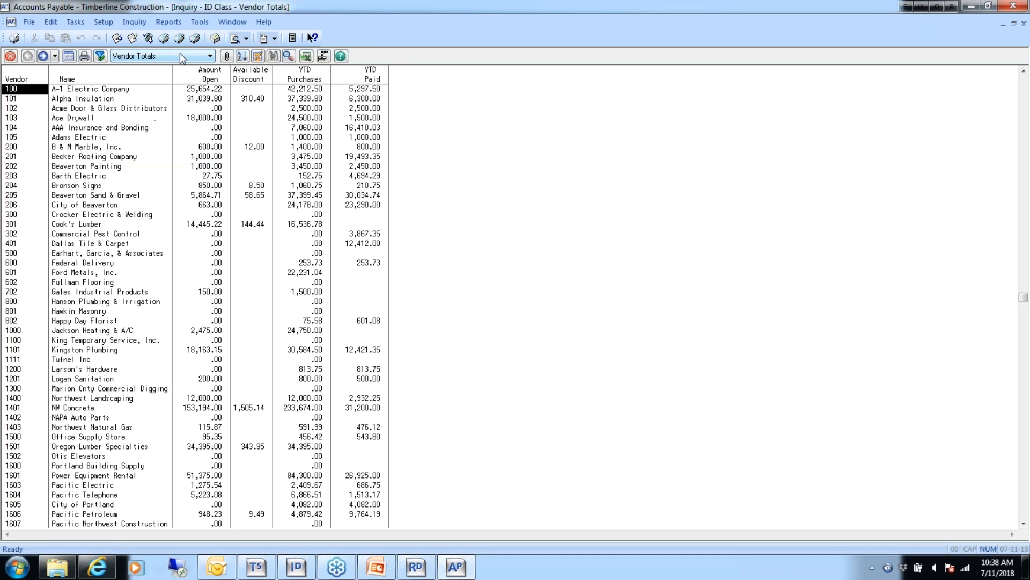
left_click(43, 56)
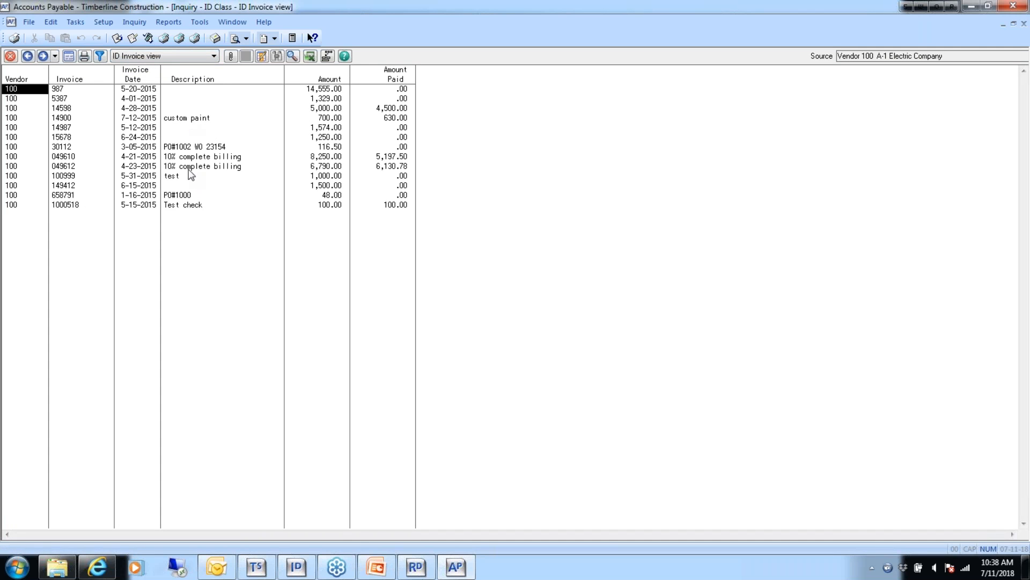
left_click(214, 56)
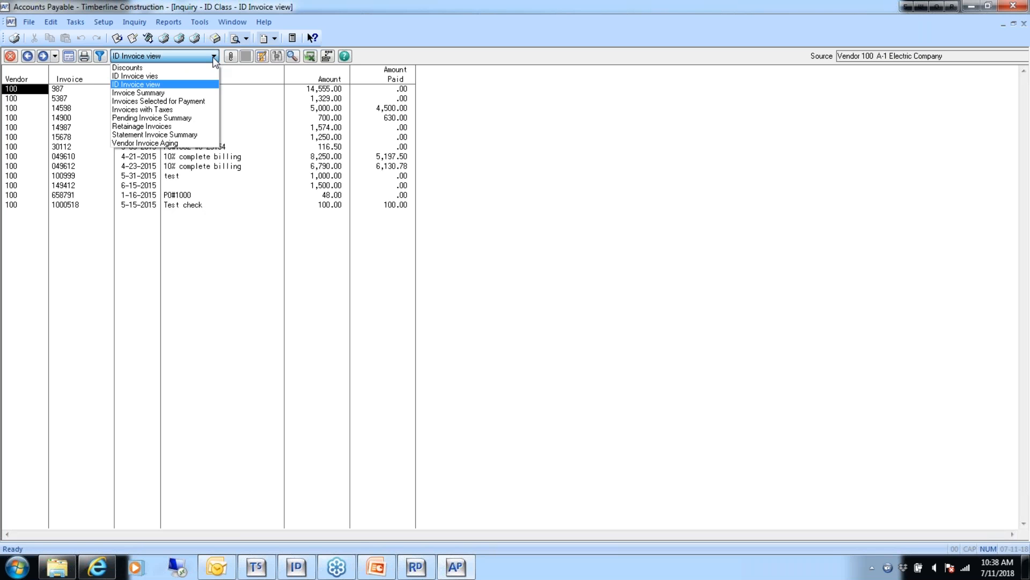
left_click(11, 91)
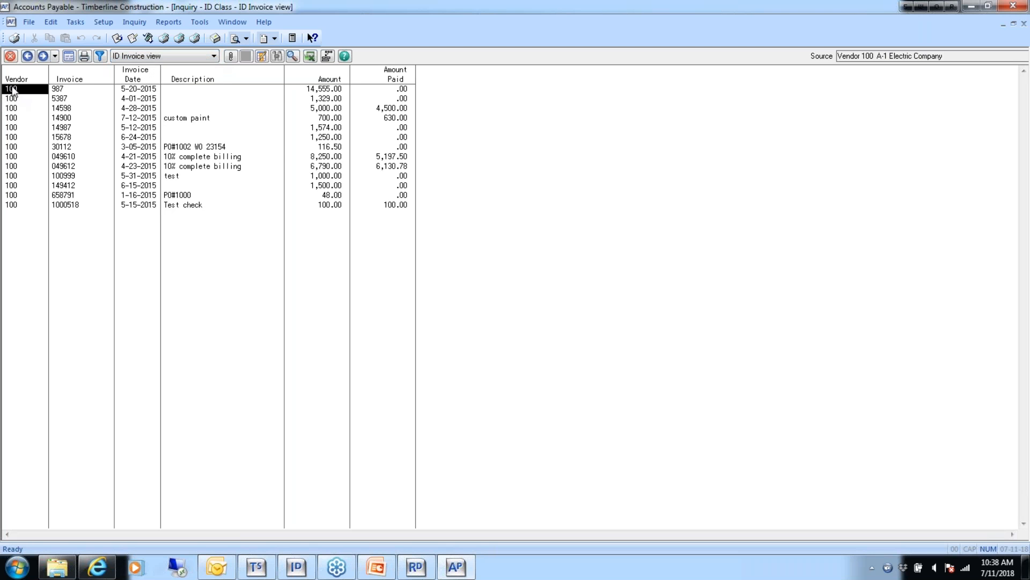
Step: Drill down to the distribution of invoice 987, look over the distribution views, and return to the invoice list
double_click(12, 92)
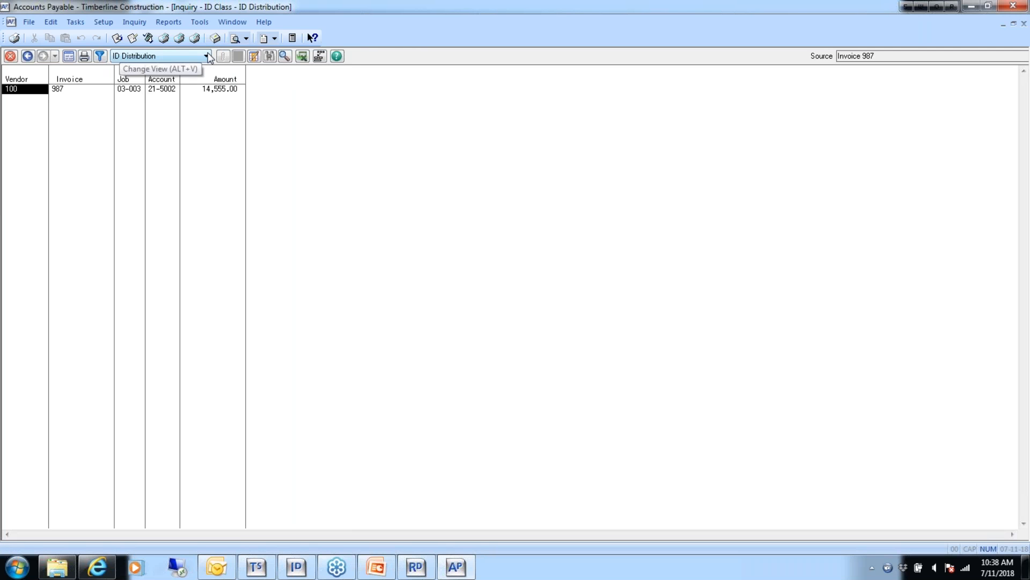
left_click(207, 55)
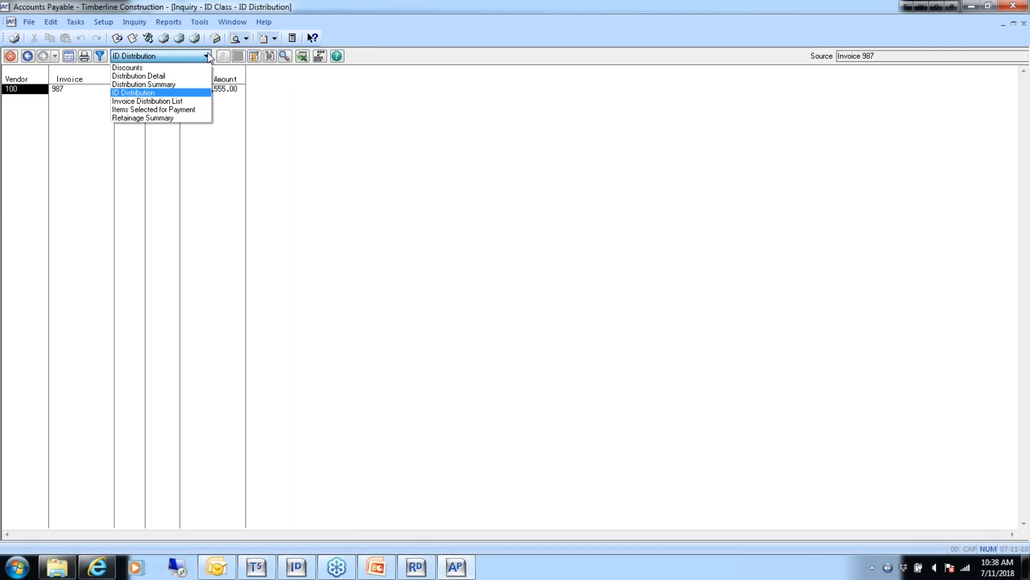
left_click(25, 57)
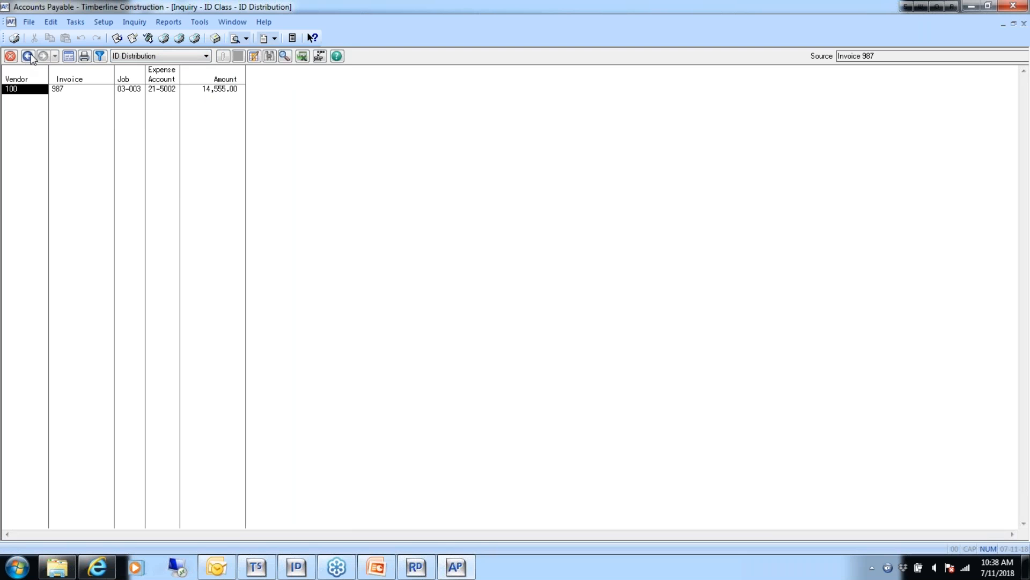
left_click(28, 57)
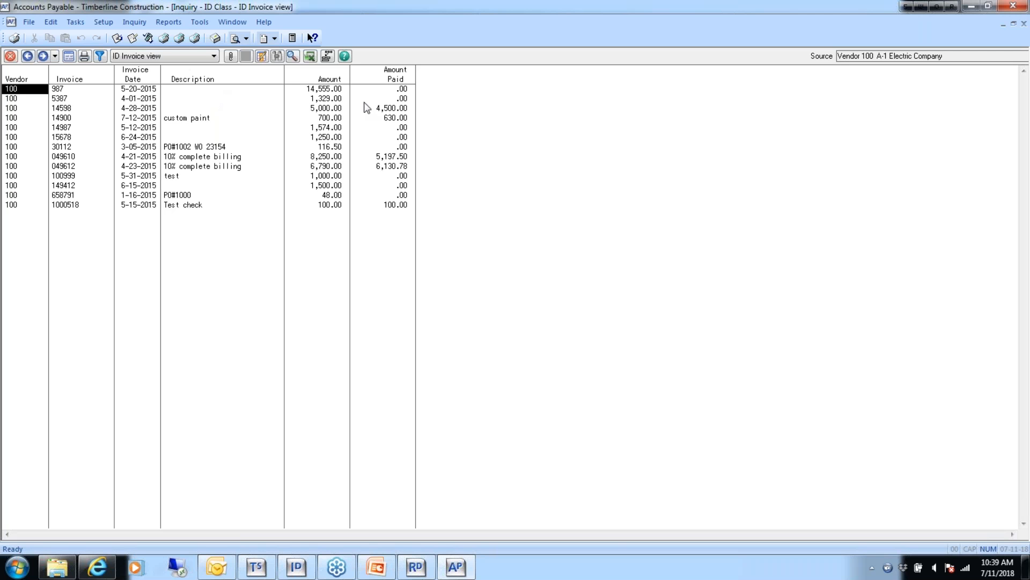
Step: Drill down from the amount paid on invoice 14598 to its payments and show the ID Check Number view
left_click(390, 110)
double_click(390, 109)
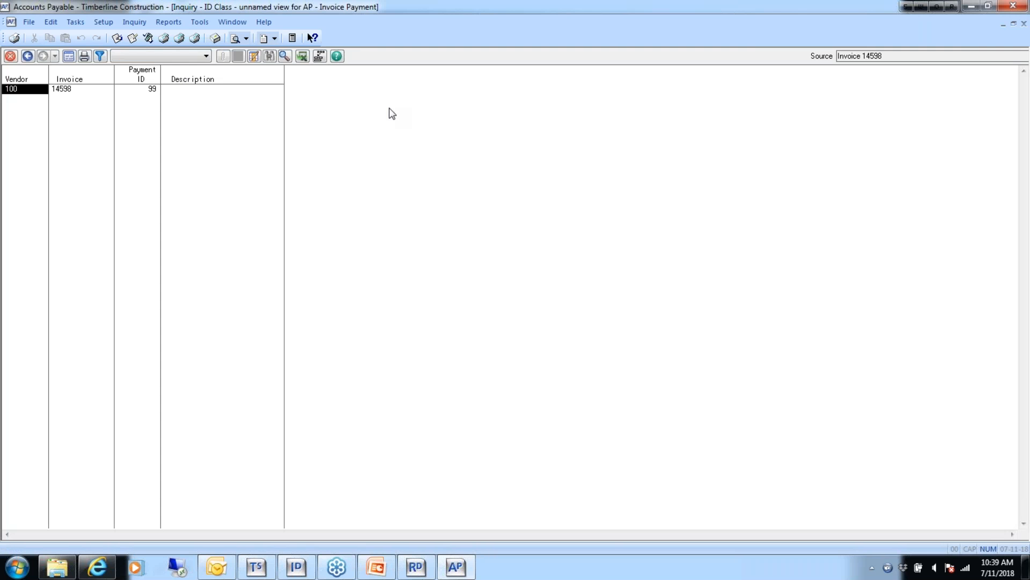
left_click(207, 56)
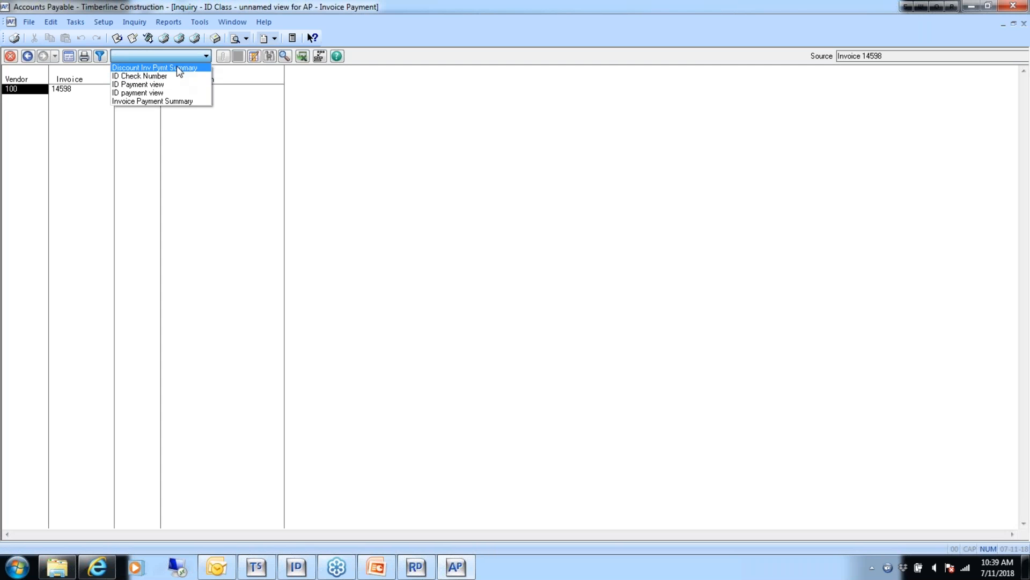
left_click(161, 77)
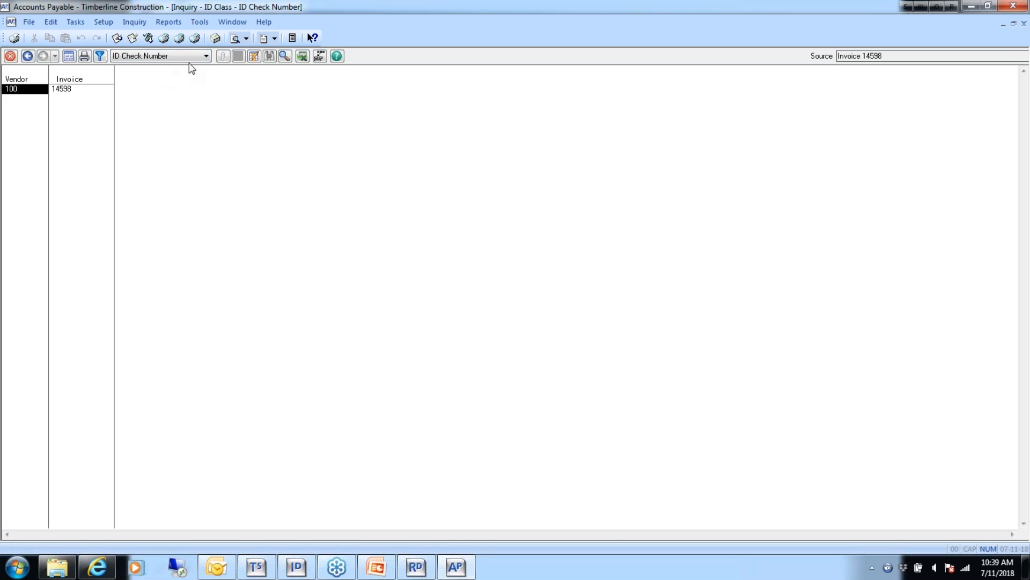
Step: Show invoice 14598's payments in the Invoice Payment Summary view and in the Discount Inv Pymt Summary view
left_click(207, 57)
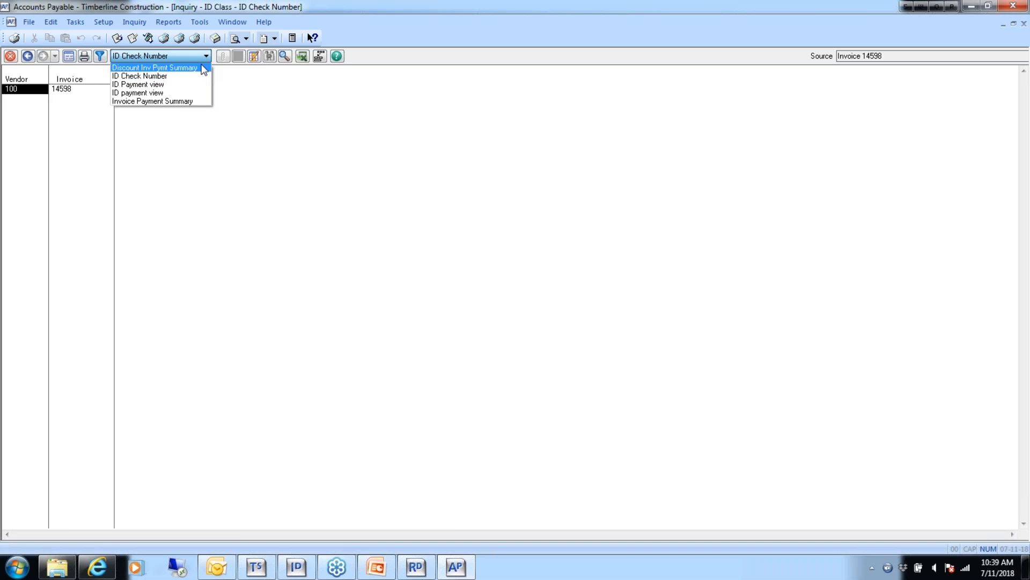
left_click(179, 102)
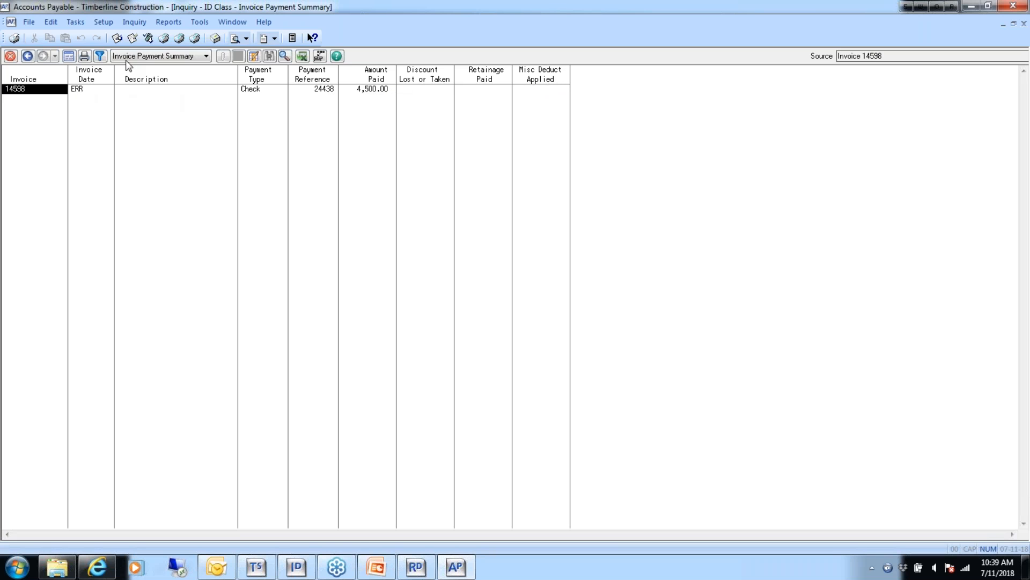
left_click(208, 56)
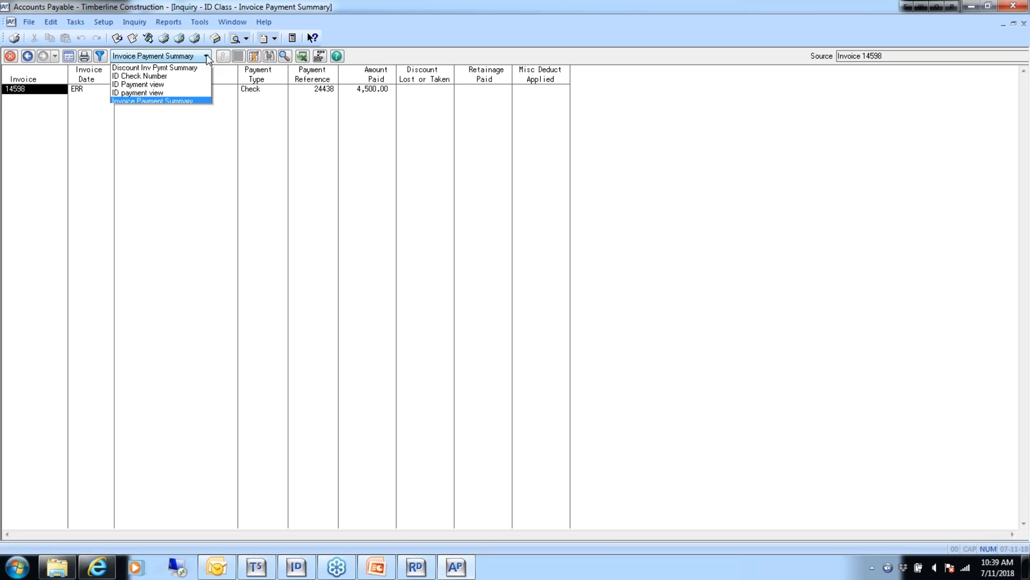
left_click(179, 68)
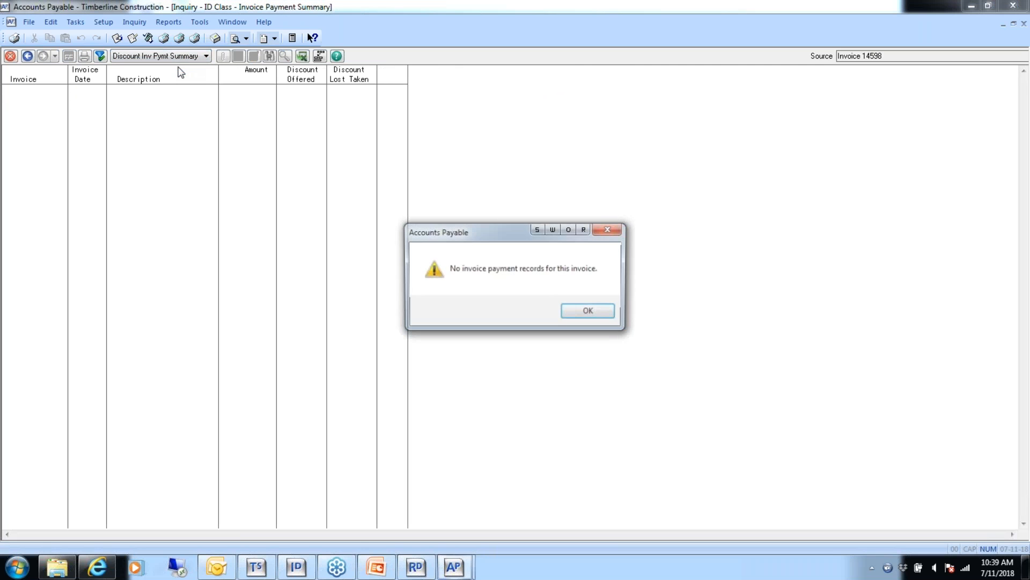
Step: Return invoice 14598's payments to the ID Check Number view and close the ID Class inquiry
left_click(590, 312)
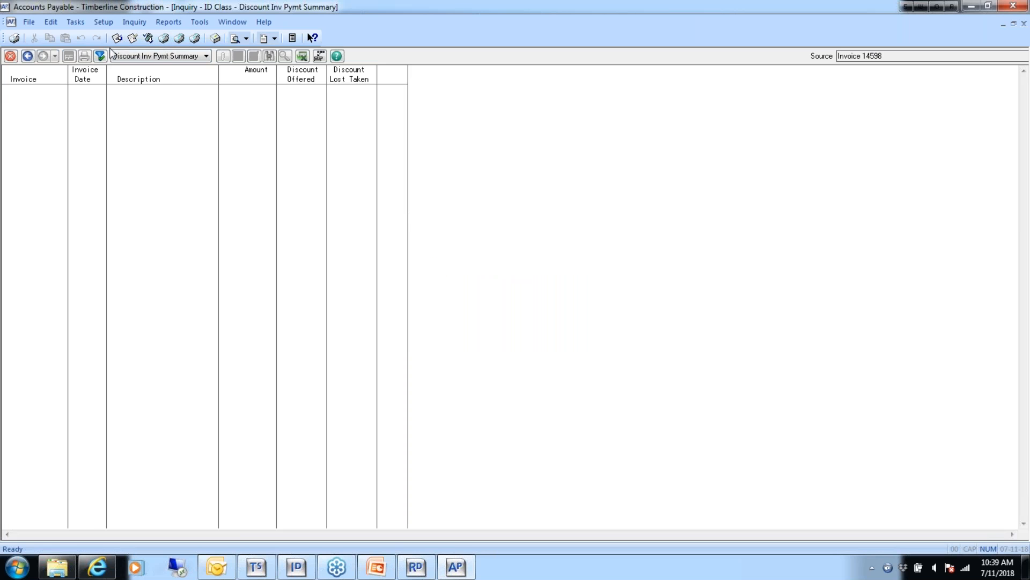
left_click(205, 55)
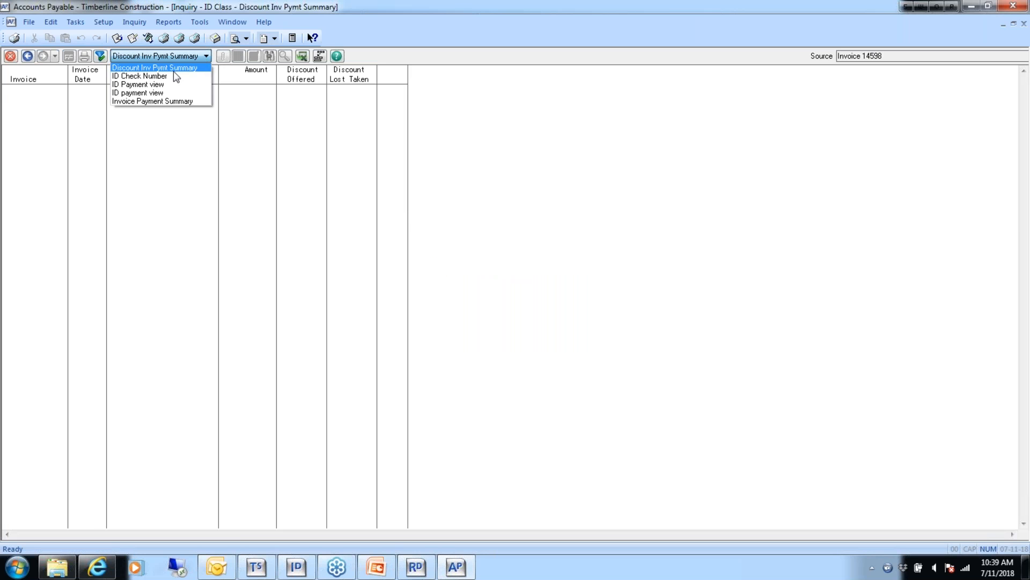
left_click(166, 76)
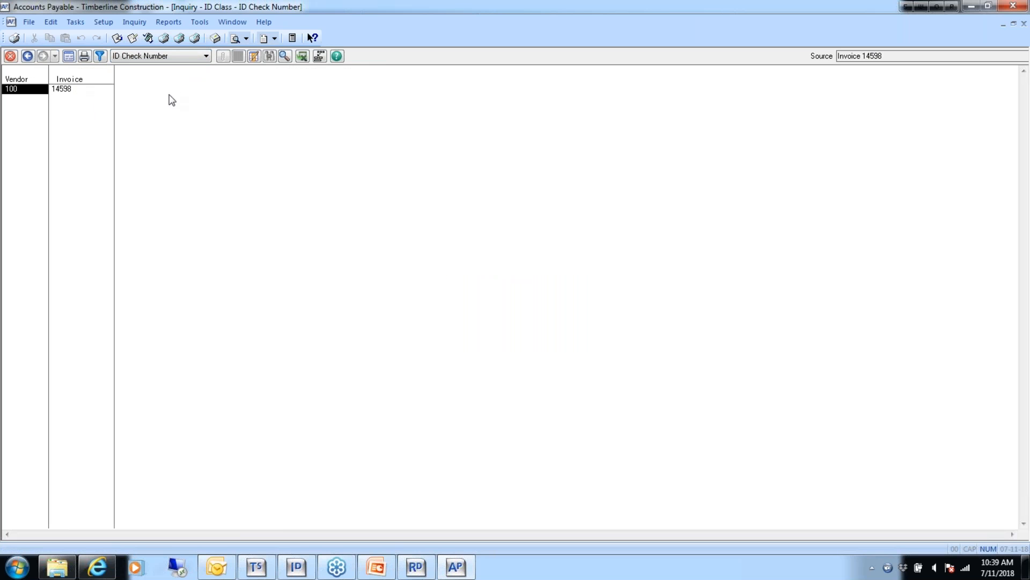
left_click(9, 57)
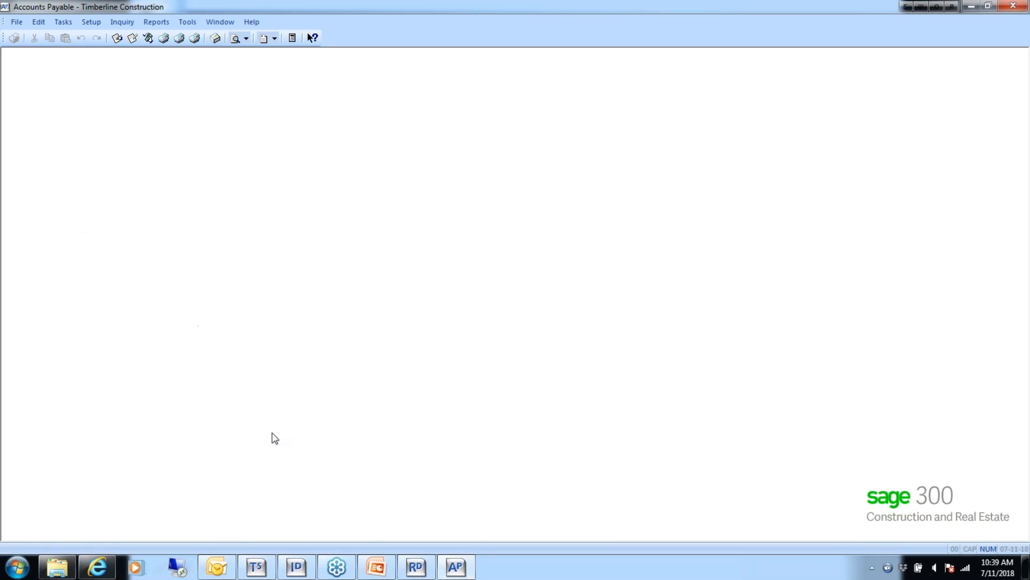
Step: Switch to Inquiry Designer and open the Custom - ID Class inquiry of Accounts Payable for changing
left_click(297, 565)
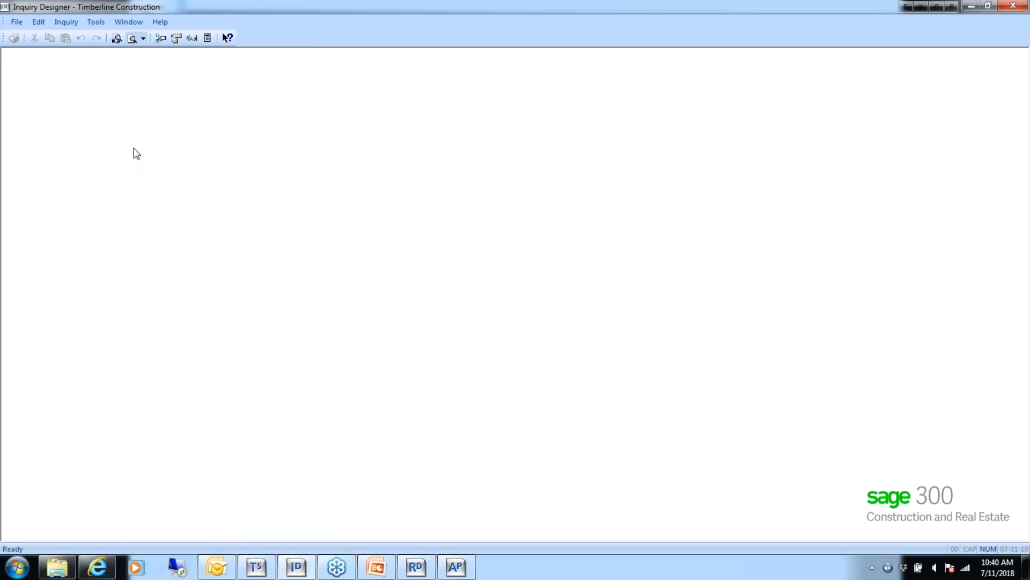
left_click(66, 23)
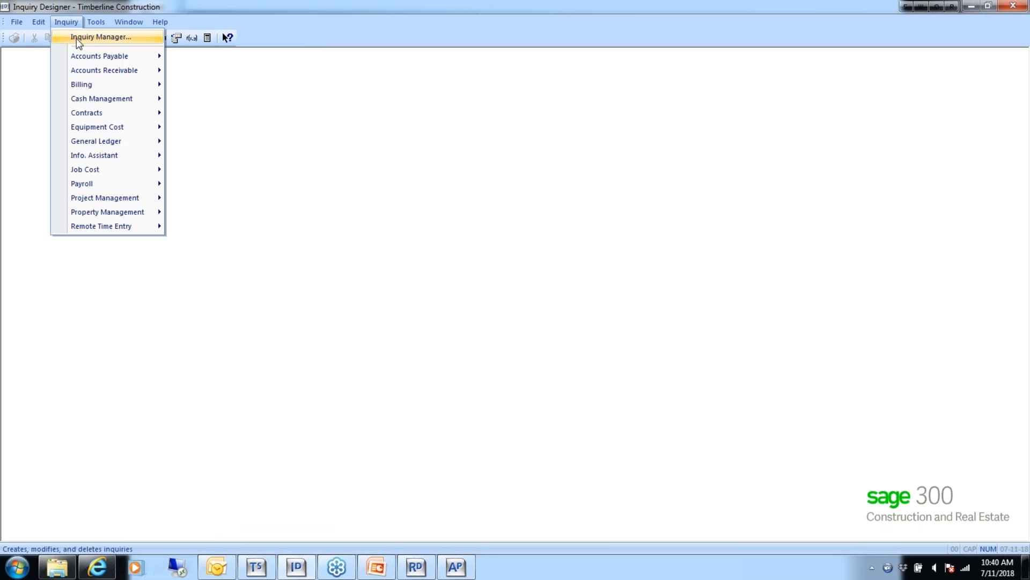
left_click(101, 38)
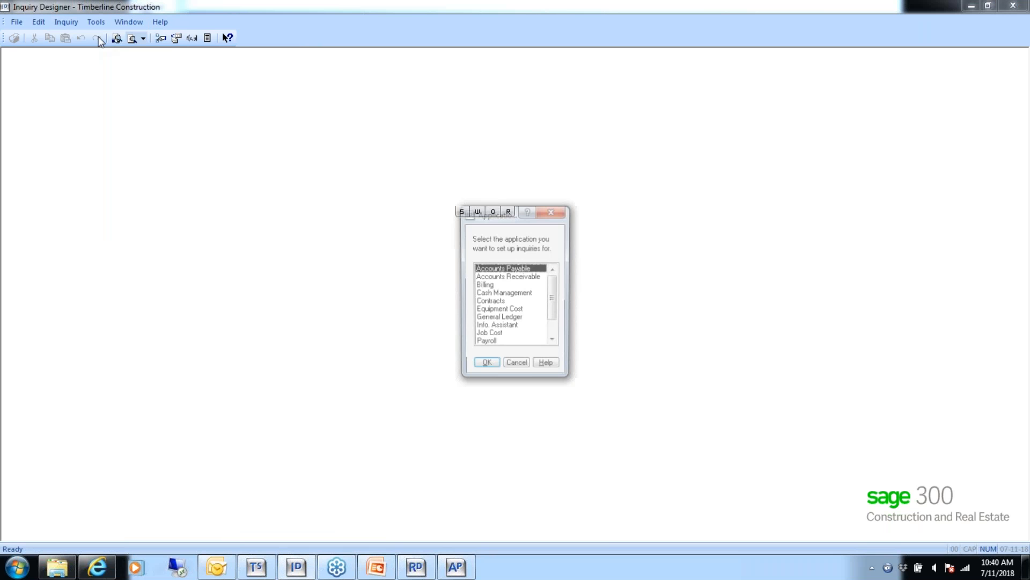
left_click(489, 366)
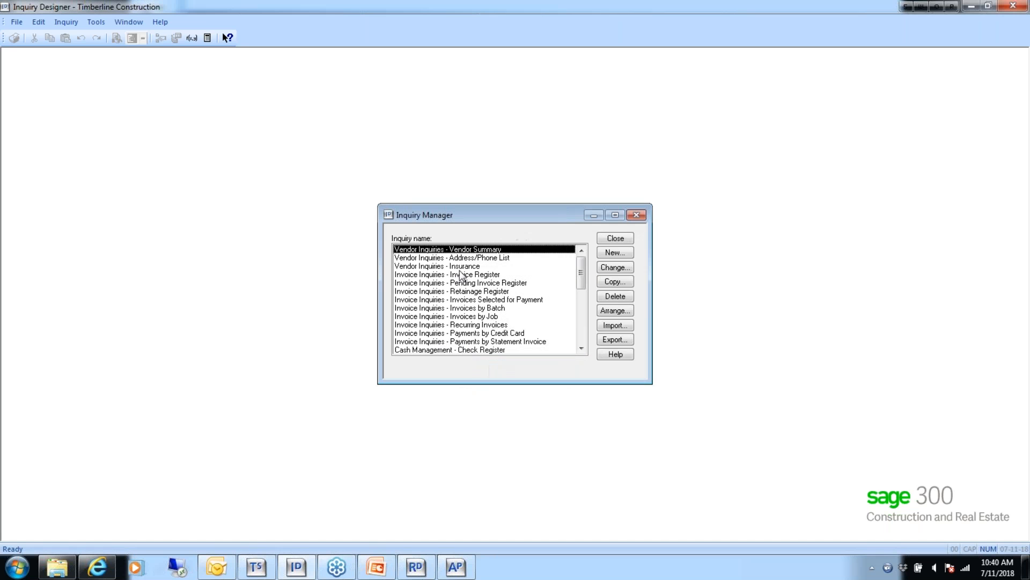
left_click_drag(581, 280, 588, 342)
double_click(420, 349)
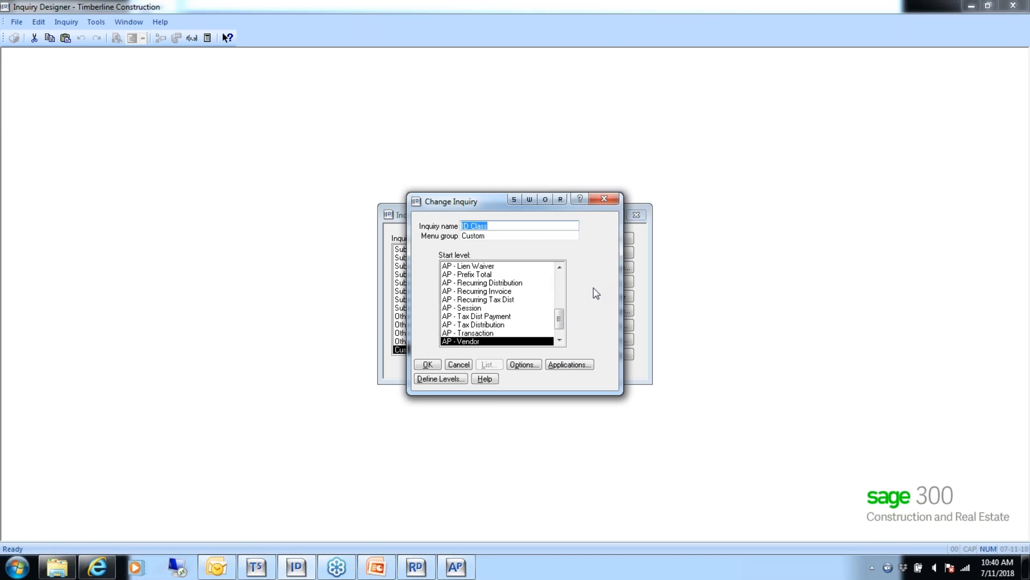
Step: Review the ID Class inquiry options, switching the permission to save modified views off and back on
left_click(520, 365)
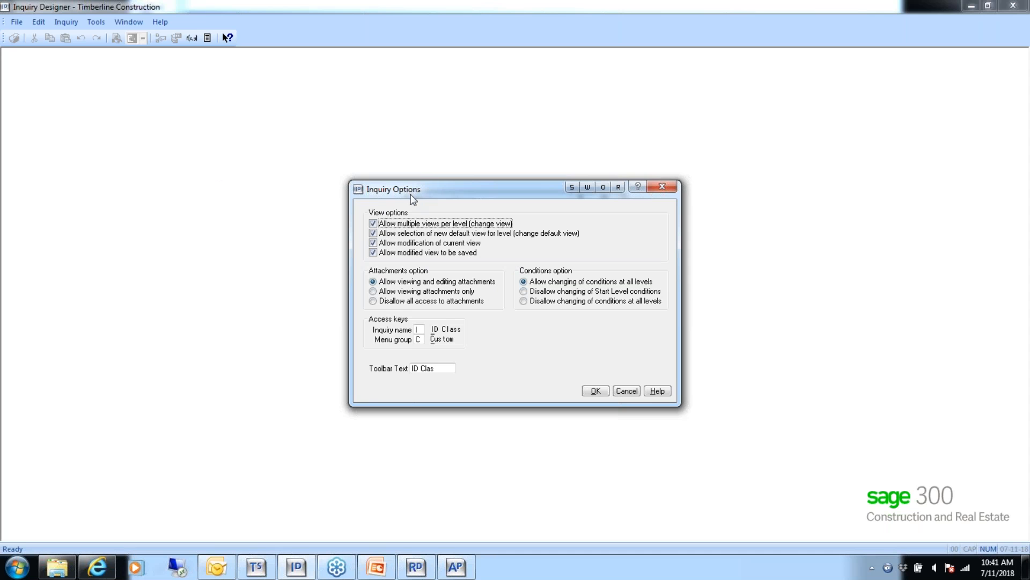
left_click(373, 253)
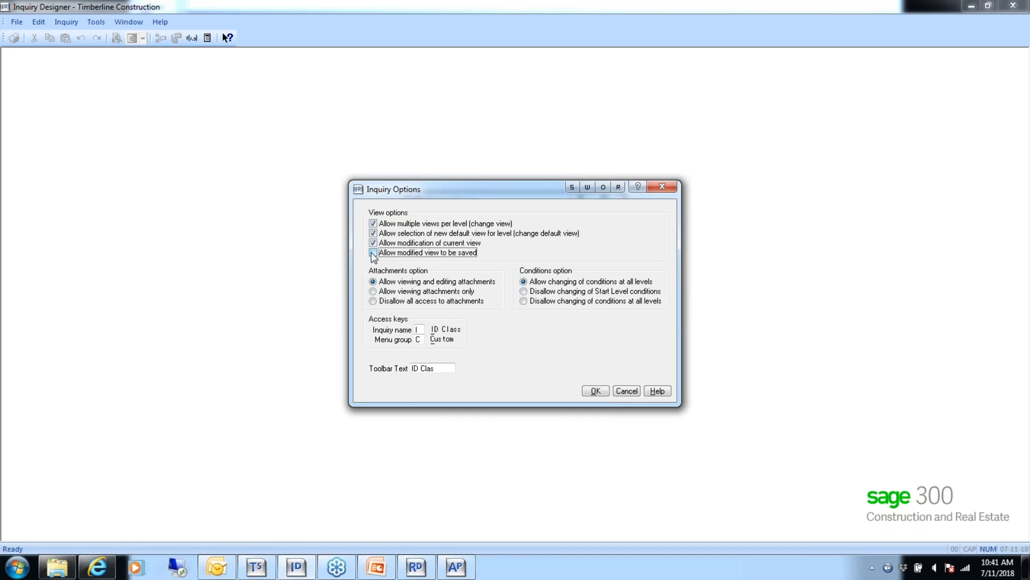
left_click(374, 253)
left_click(597, 392)
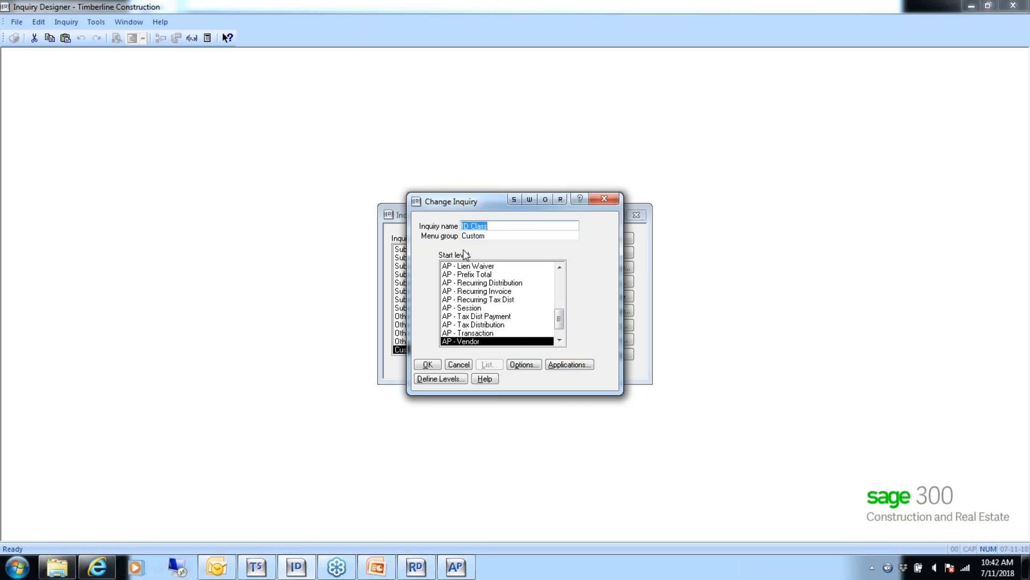
Step: Try adding the Job Cost application to the ID Class inquiry, look over the start levels, and discard the changes
left_click(563, 365)
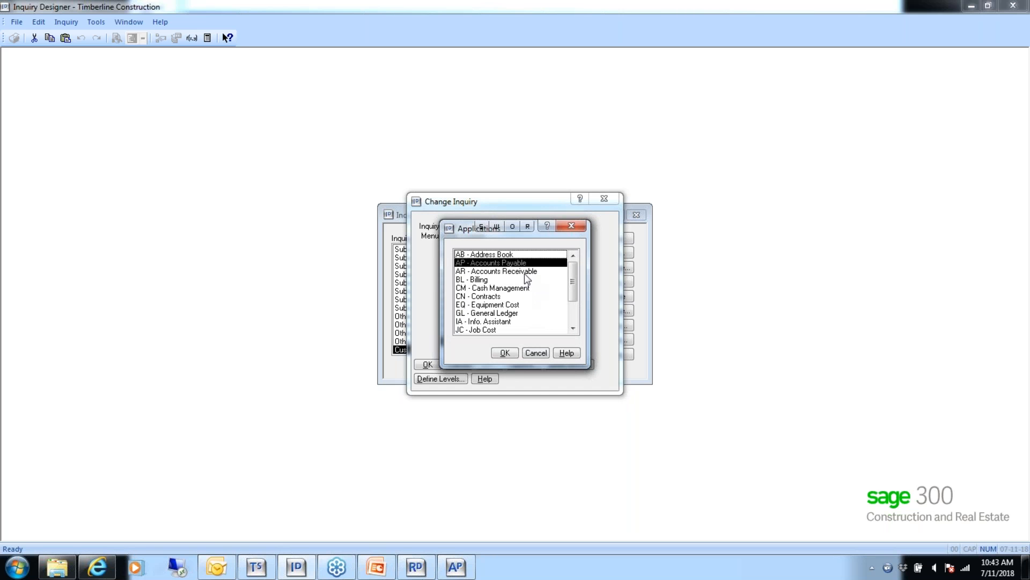
left_click(487, 314)
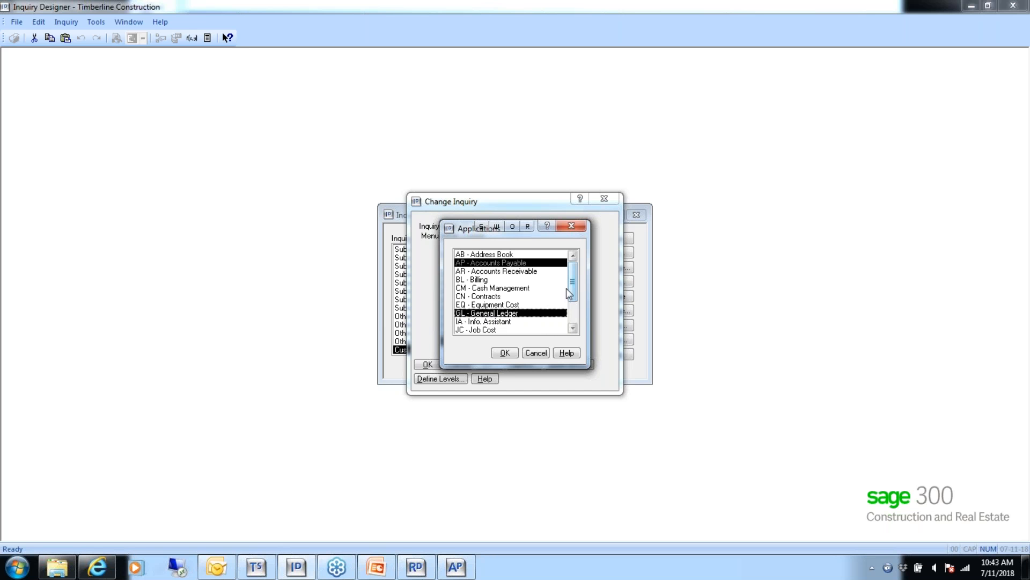
left_click(543, 313)
left_click_drag(572, 279, 535, 297)
left_click(530, 304)
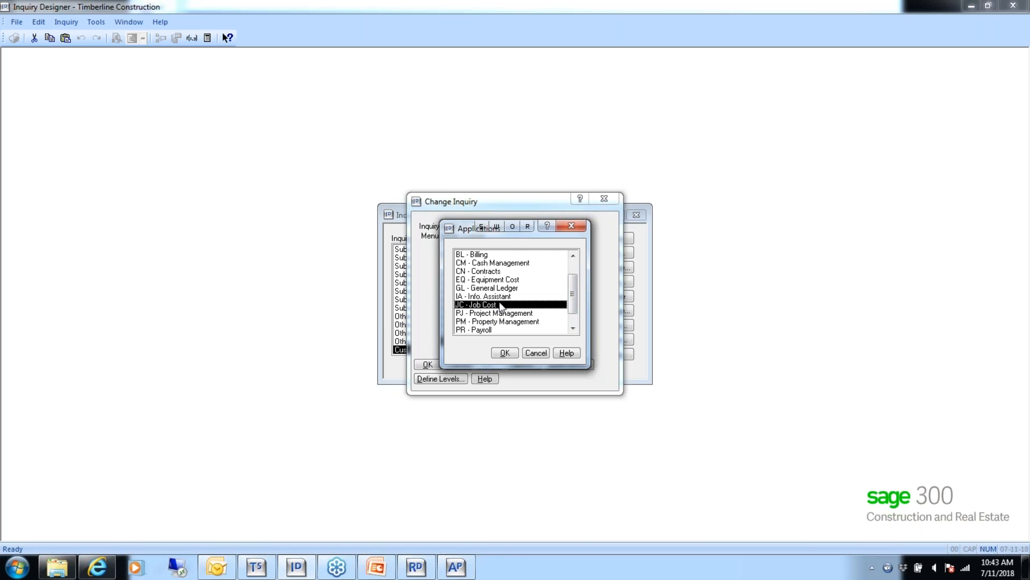
left_click(505, 352)
left_click_drag(561, 294, 558, 330)
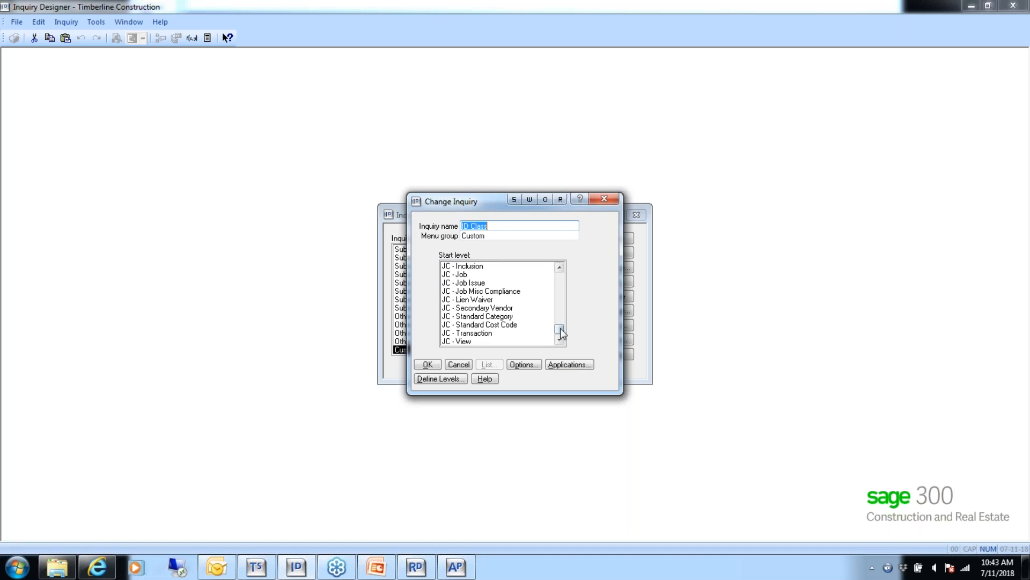
left_click_drag(560, 327, 562, 304)
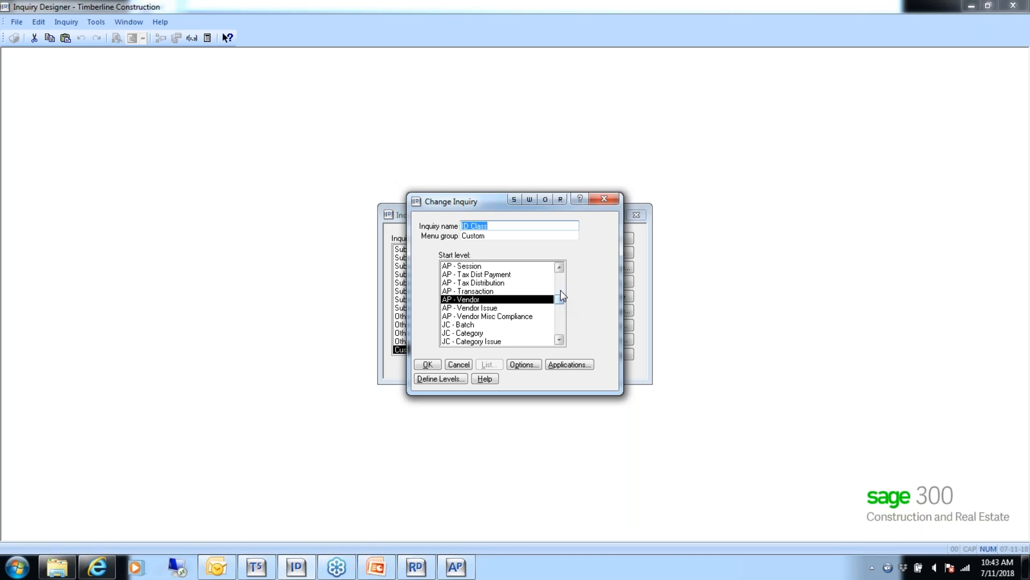
left_click(456, 366)
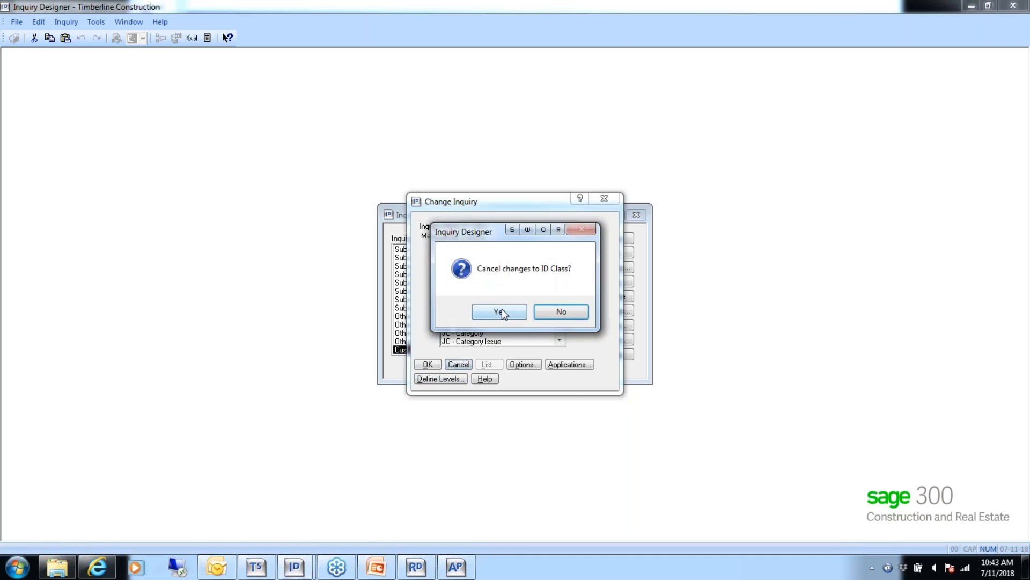
left_click(501, 308)
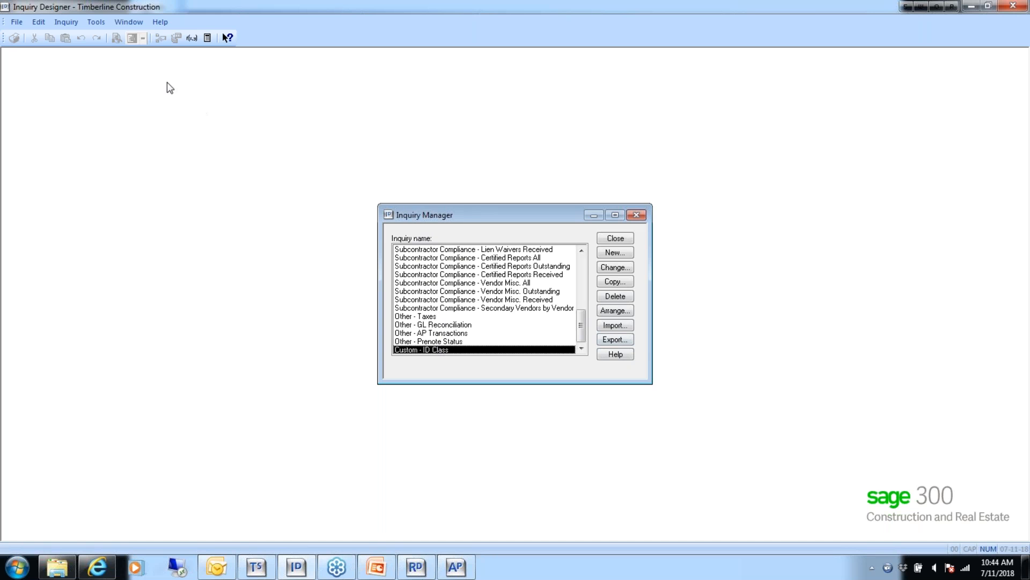
left_click(66, 22)
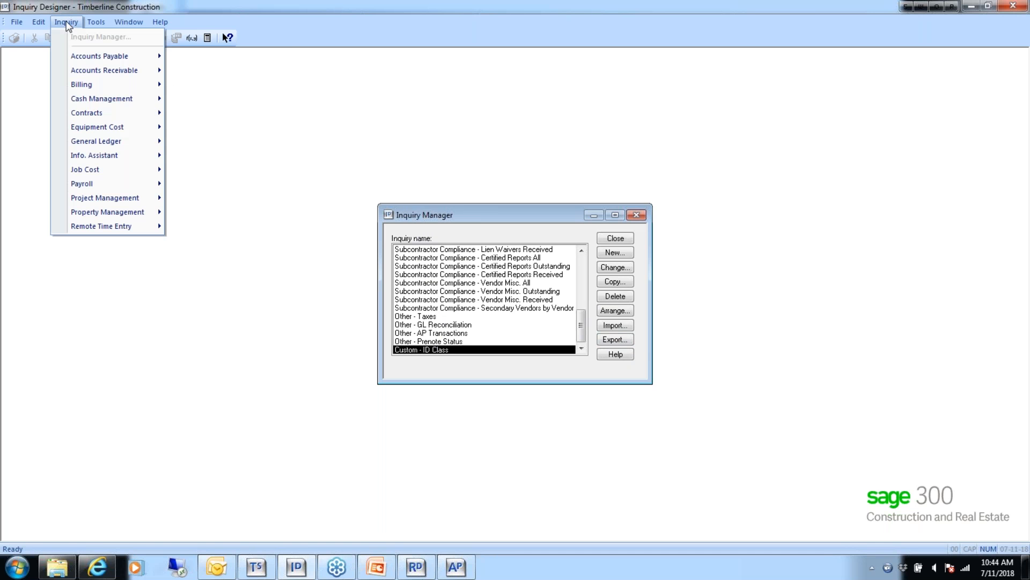
mouse_move(87, 60)
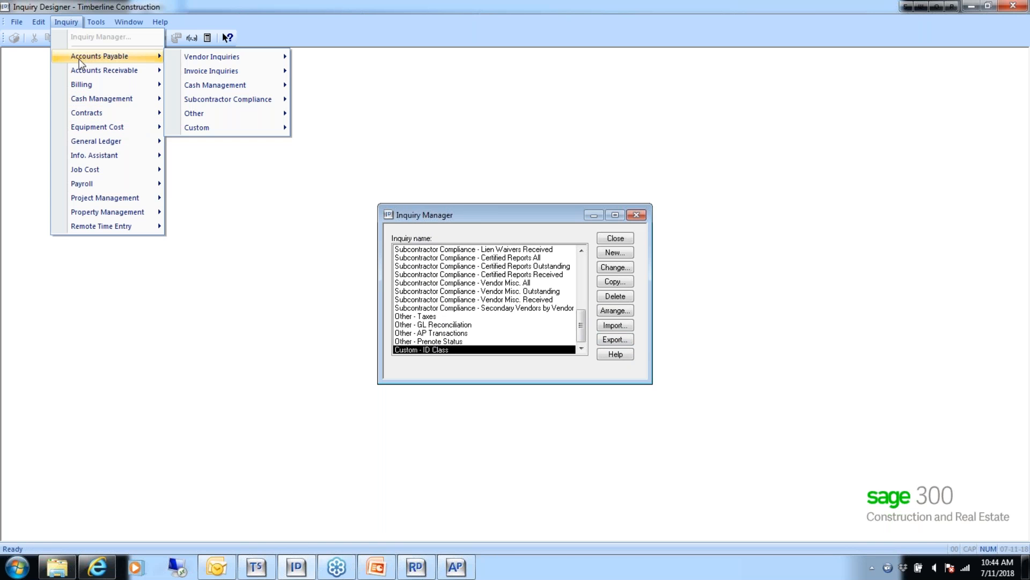
mouse_move(161, 80)
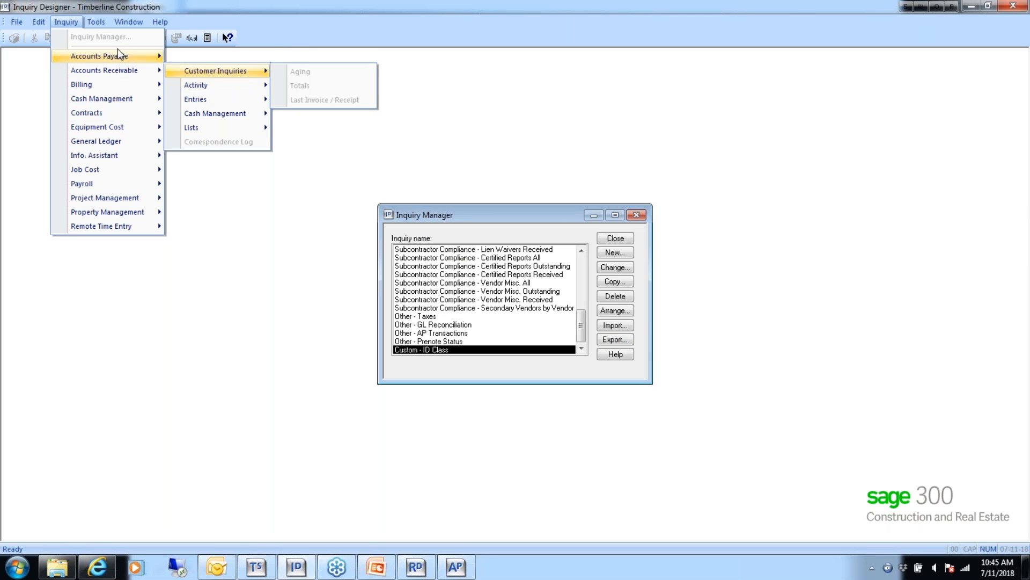
mouse_move(178, 133)
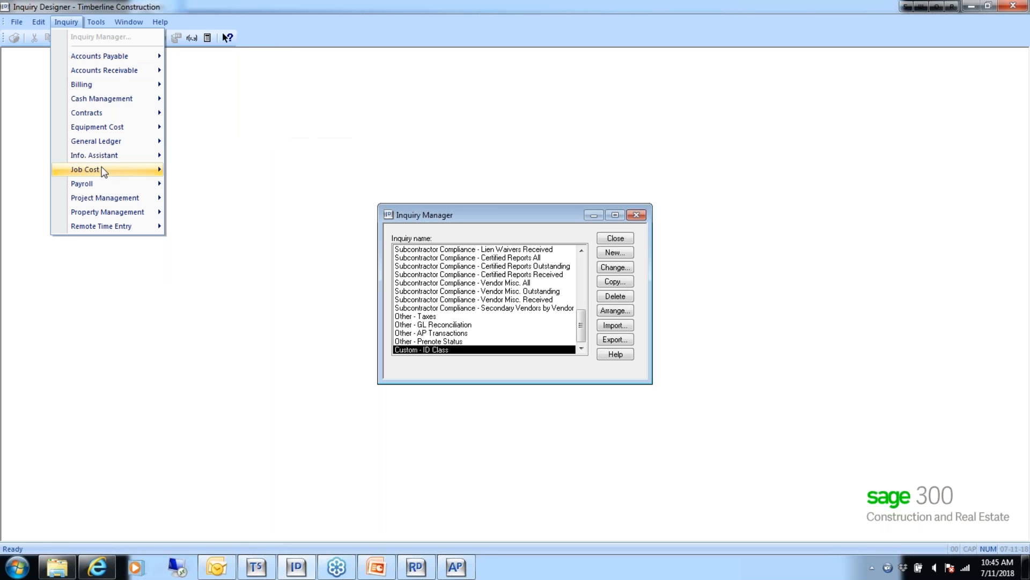
mouse_move(102, 170)
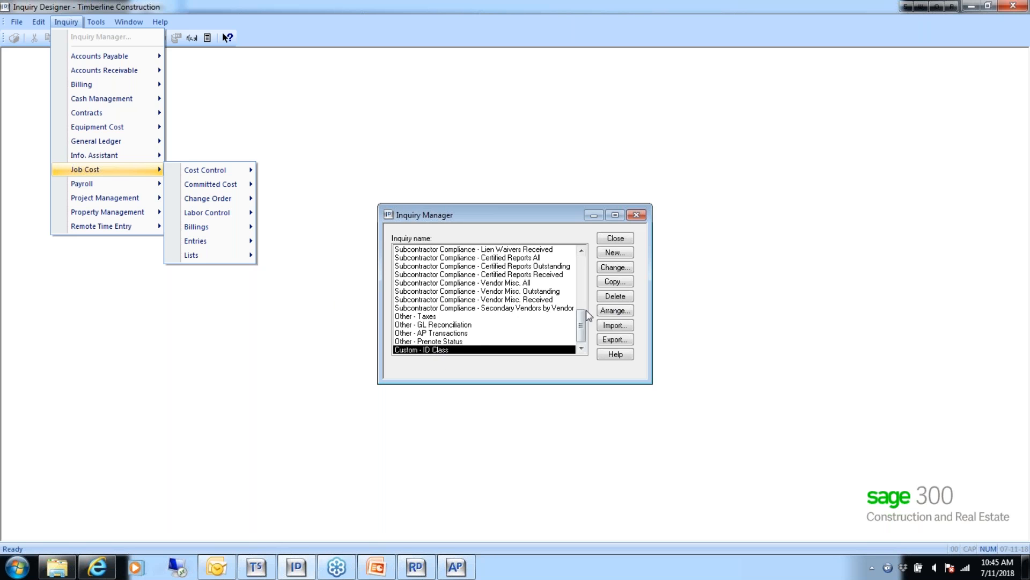
Step: Reopen the ID Class inquiry for changing and open its level definitions using the master source file
left_click(613, 268)
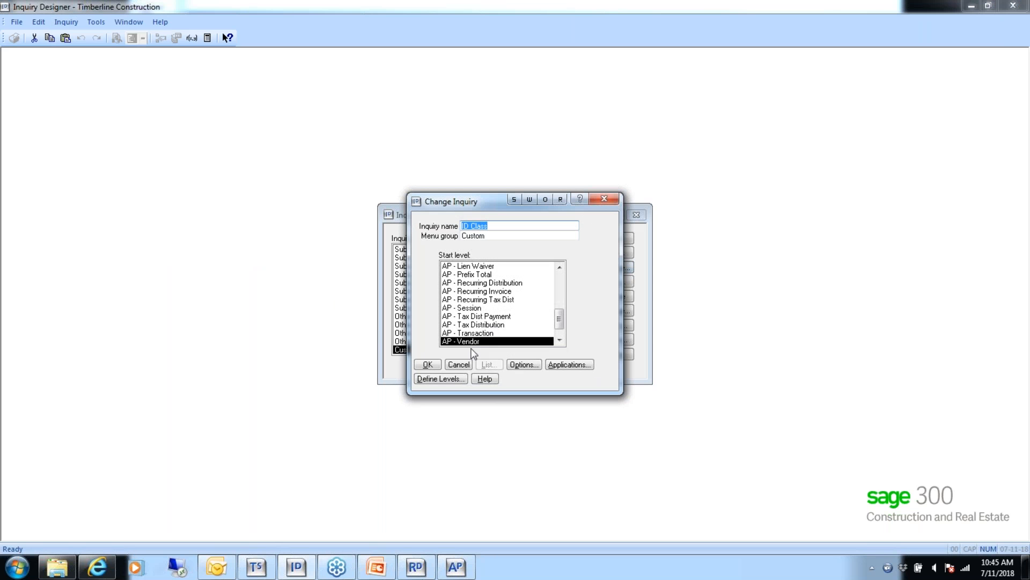
left_click(433, 379)
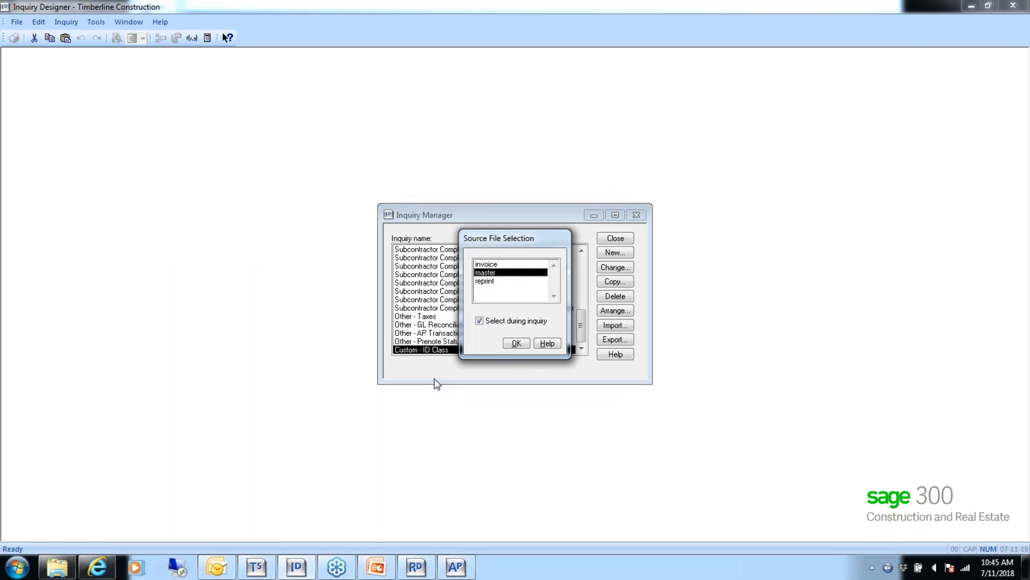
left_click(516, 344)
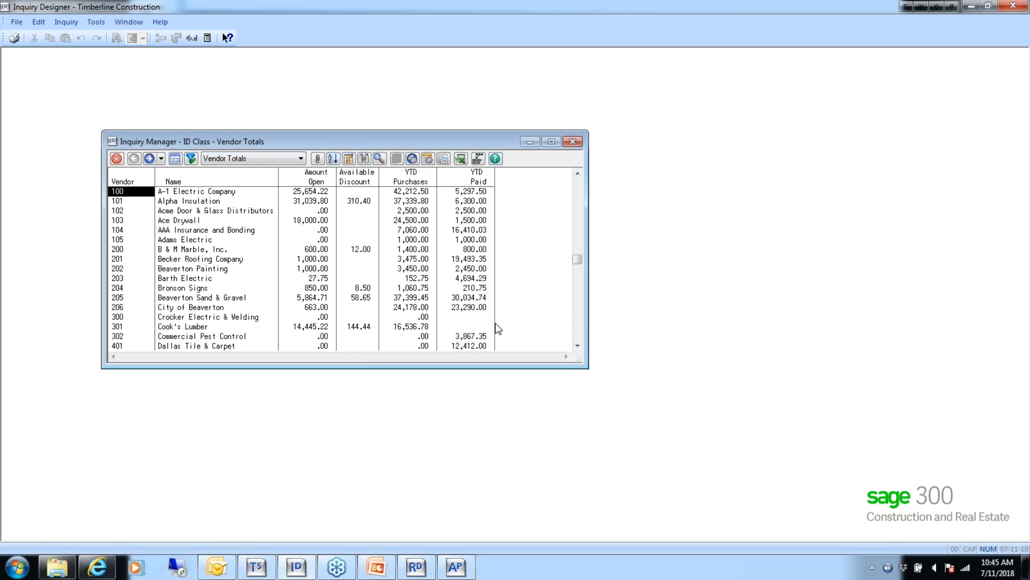
Step: Try write-protecting the Vendor Totals view in its view options and cancel the change
left_click(427, 158)
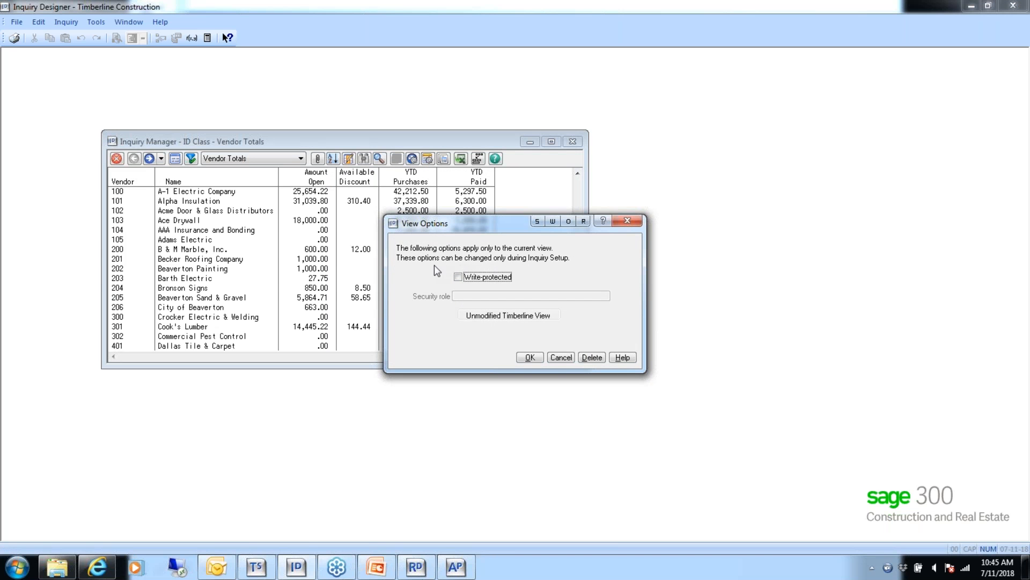
left_click(459, 277)
left_click(558, 357)
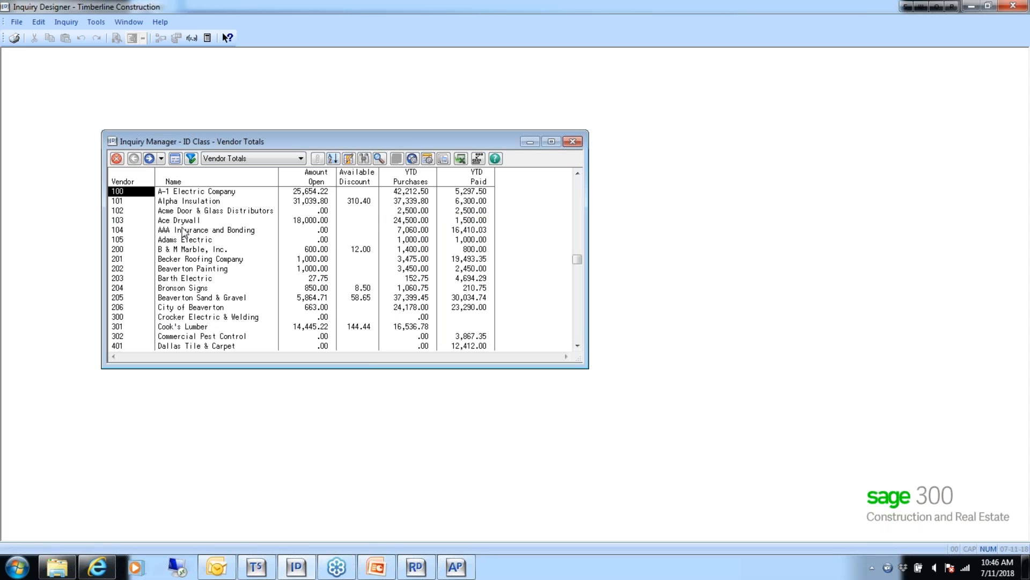
Step: Close the ID Class inquiry and Inquiry Manager, and switch to the PowerPoint slide show
left_click(117, 160)
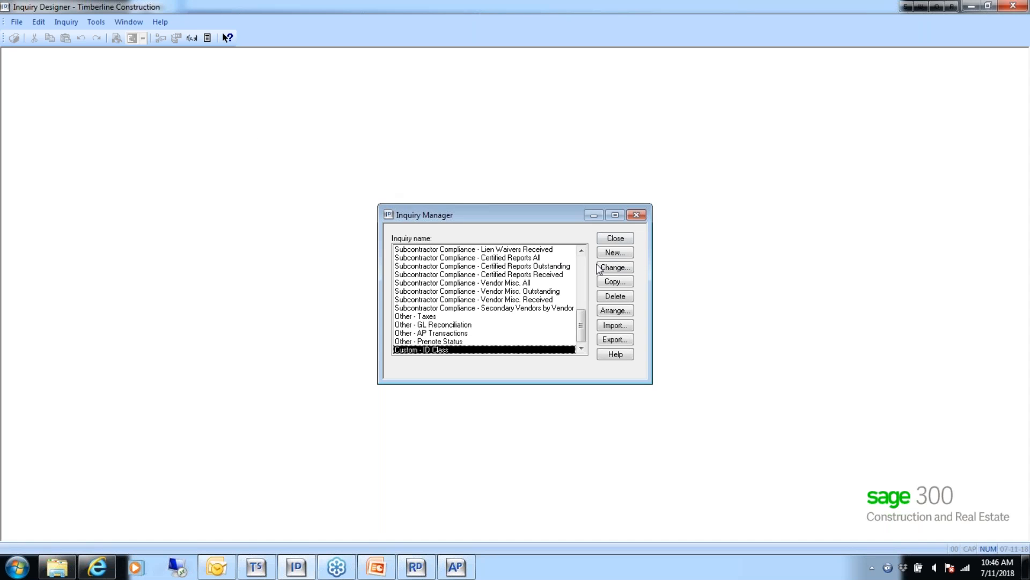
left_click(615, 239)
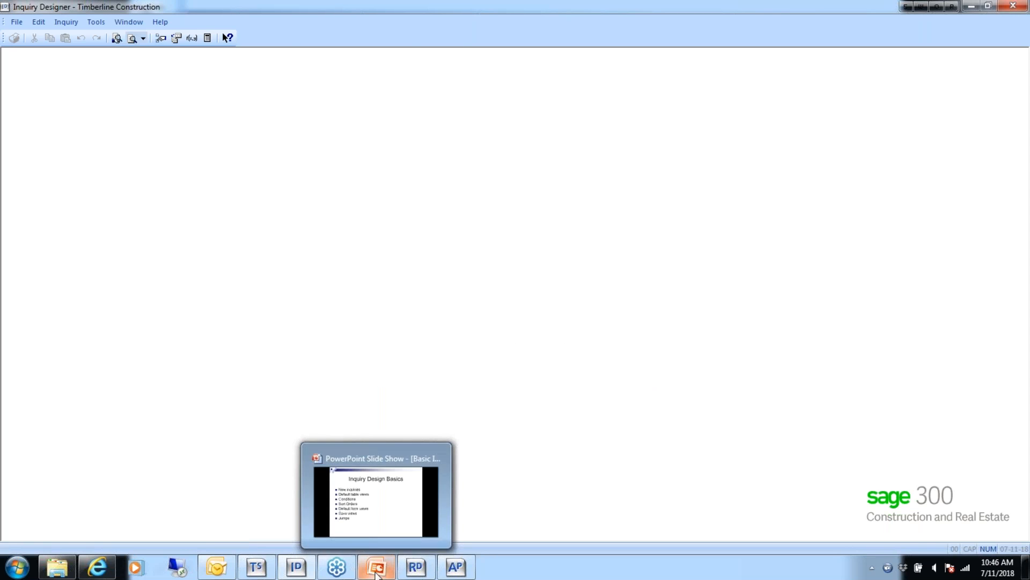
left_click(377, 573)
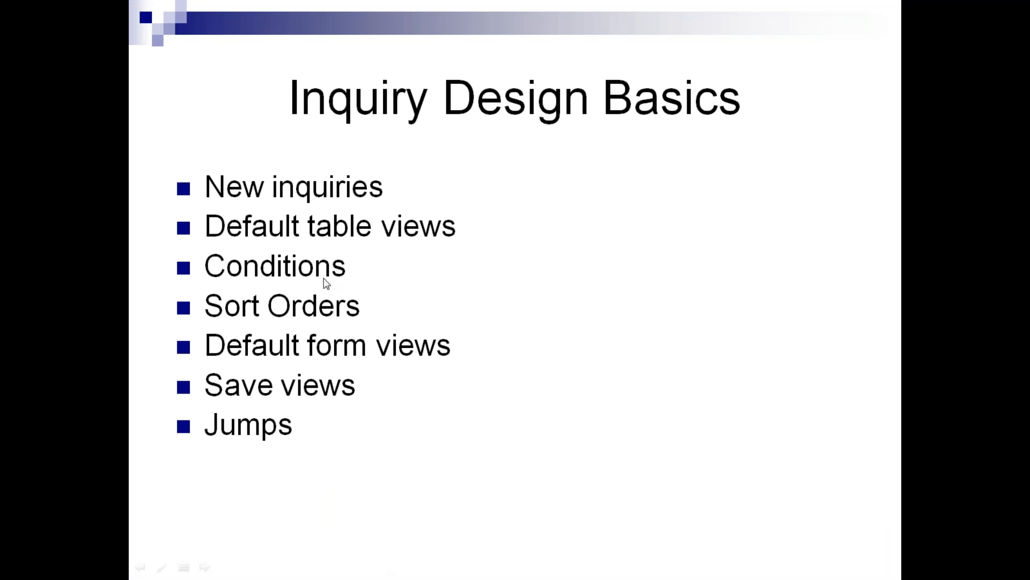